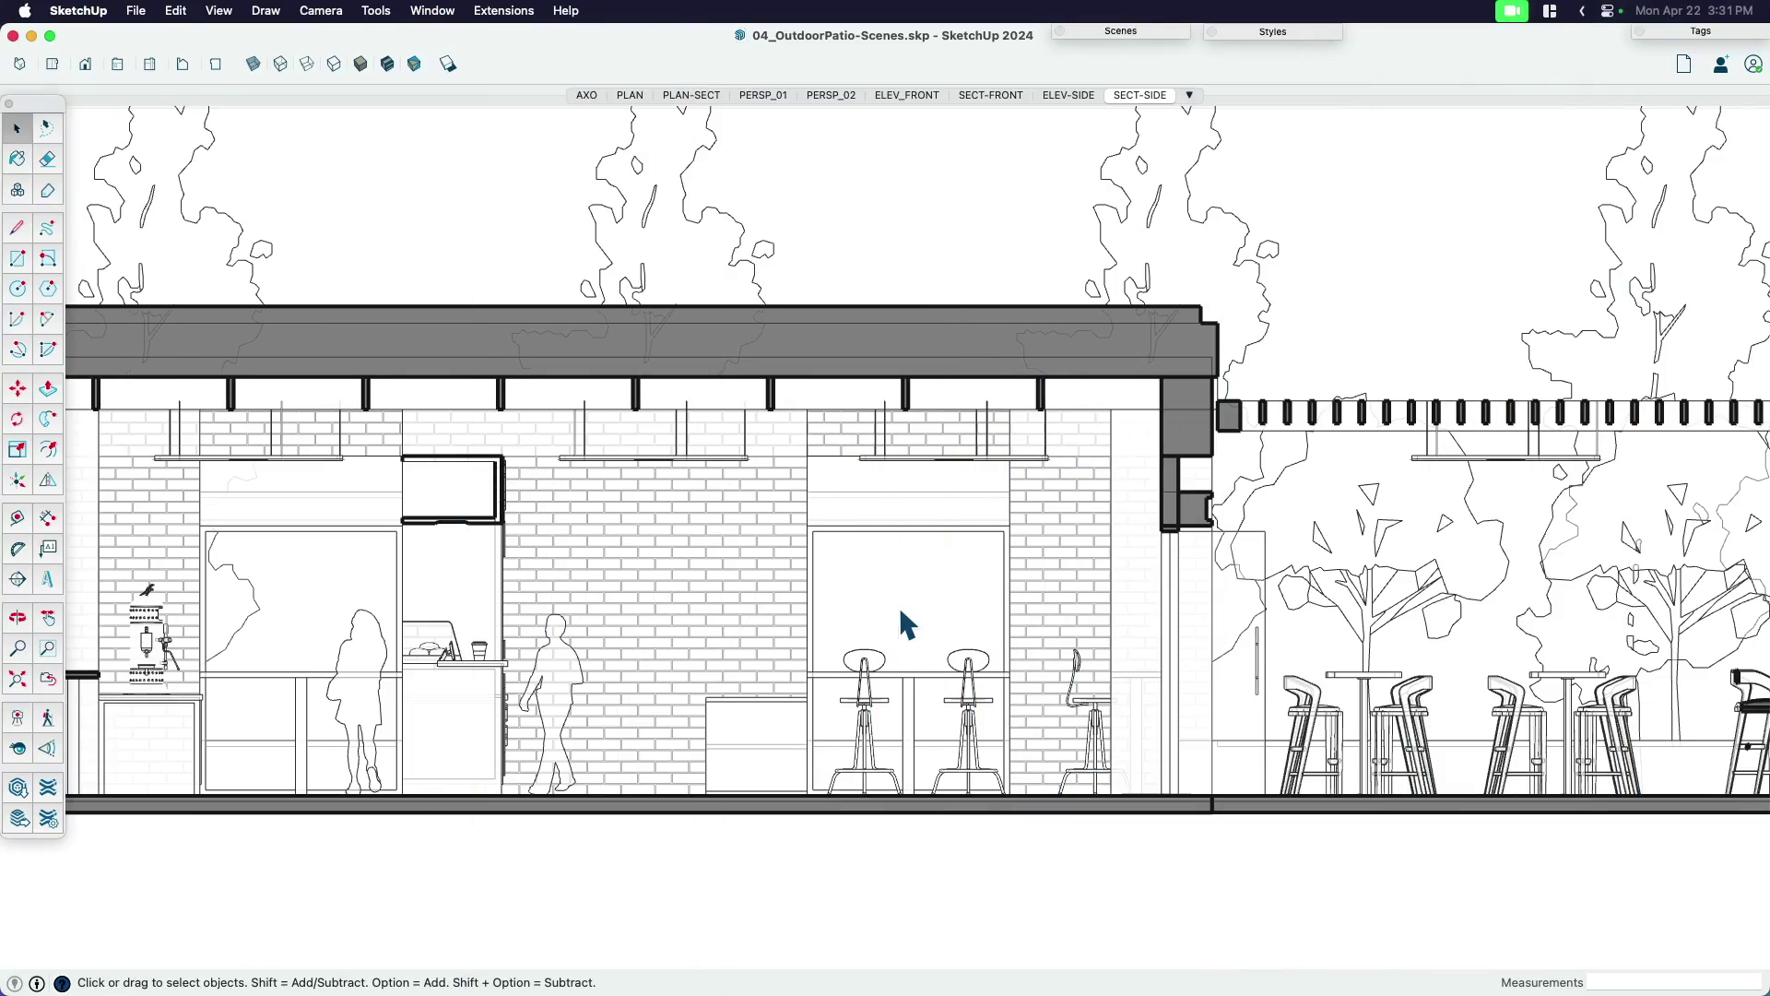
# Orbit the section into an axonometric view, then show the AXO, PLAN and PLAN-SECT scenes.
pyautogui.scroll(-5, 795, 522)
pyautogui.moveTo(798, 522); pyautogui.dragTo(758, 651, button='middle')
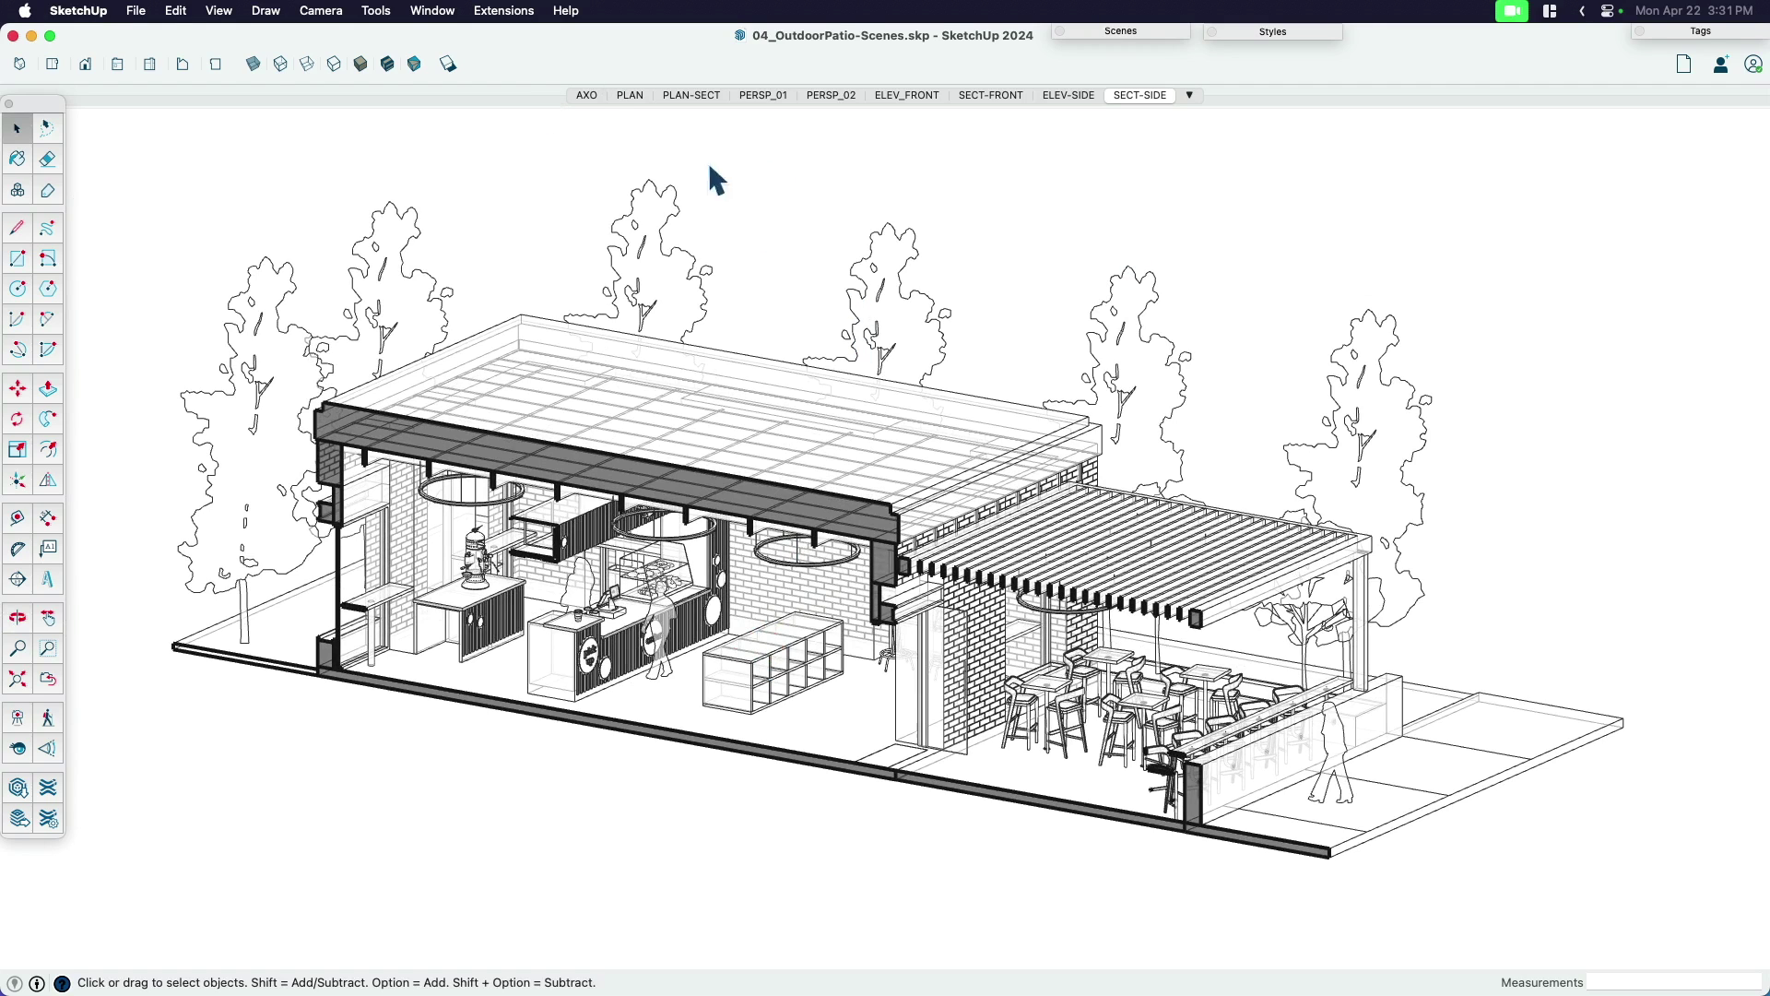
pyautogui.click(587, 95)
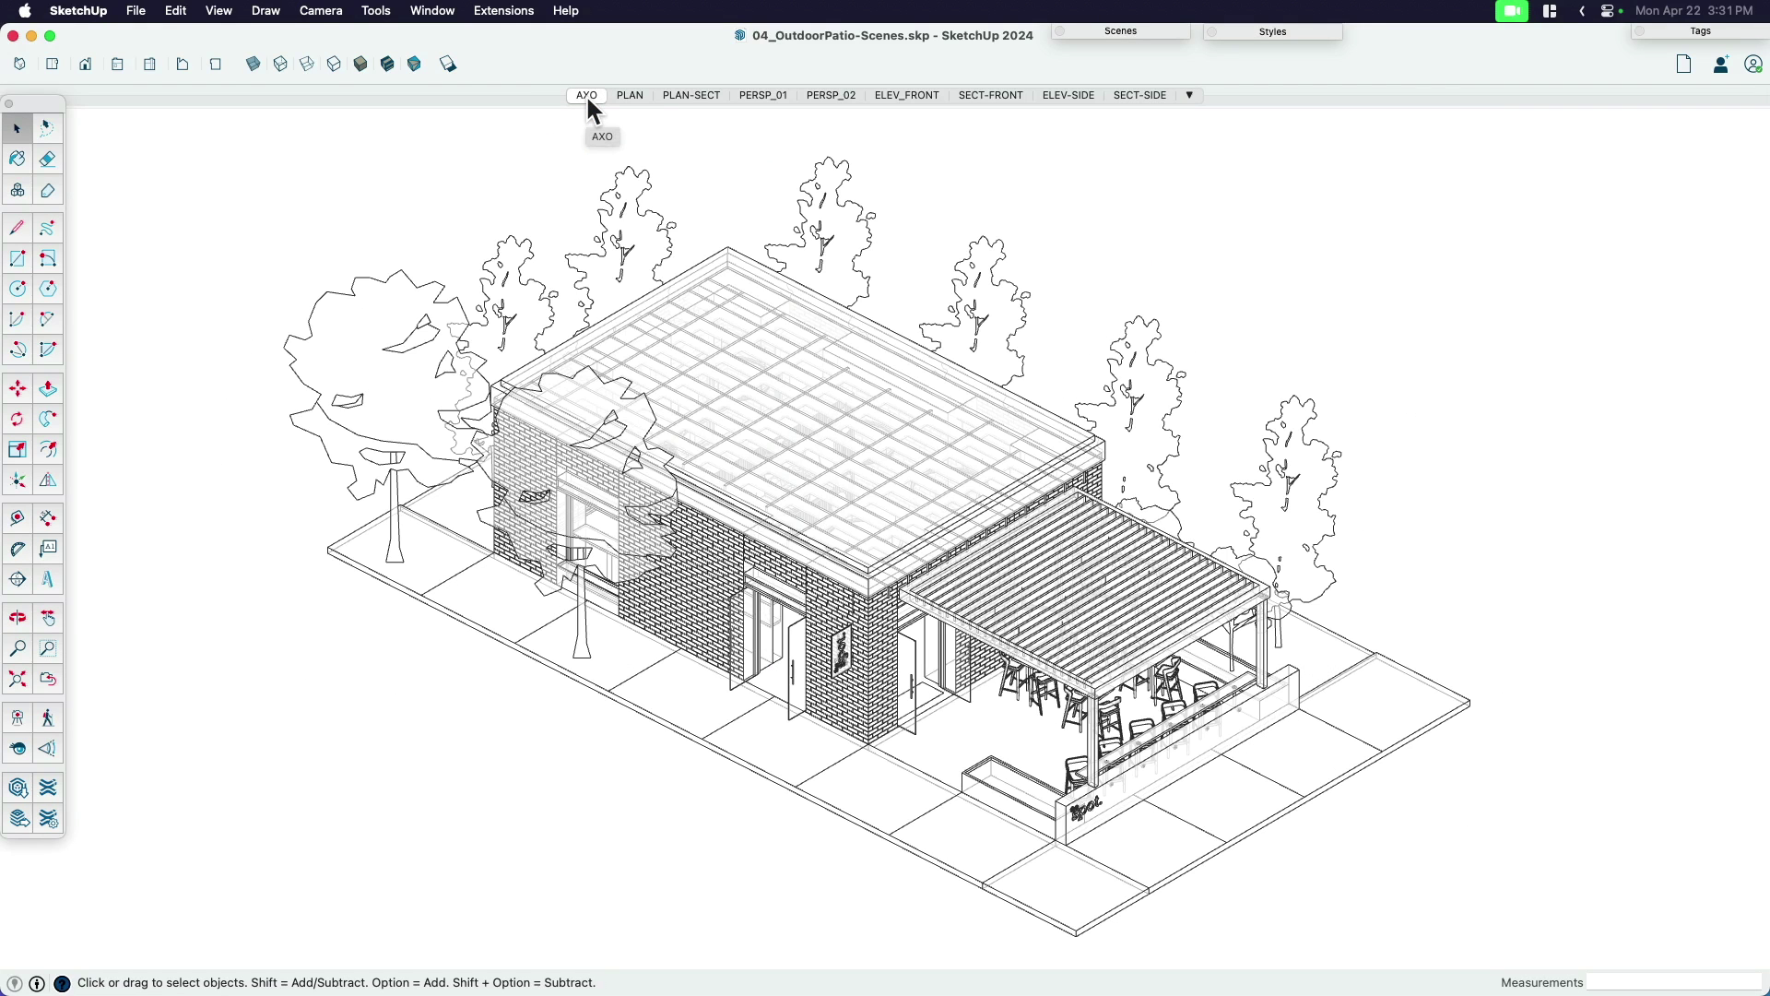
pyautogui.click(639, 94)
pyautogui.click(666, 96)
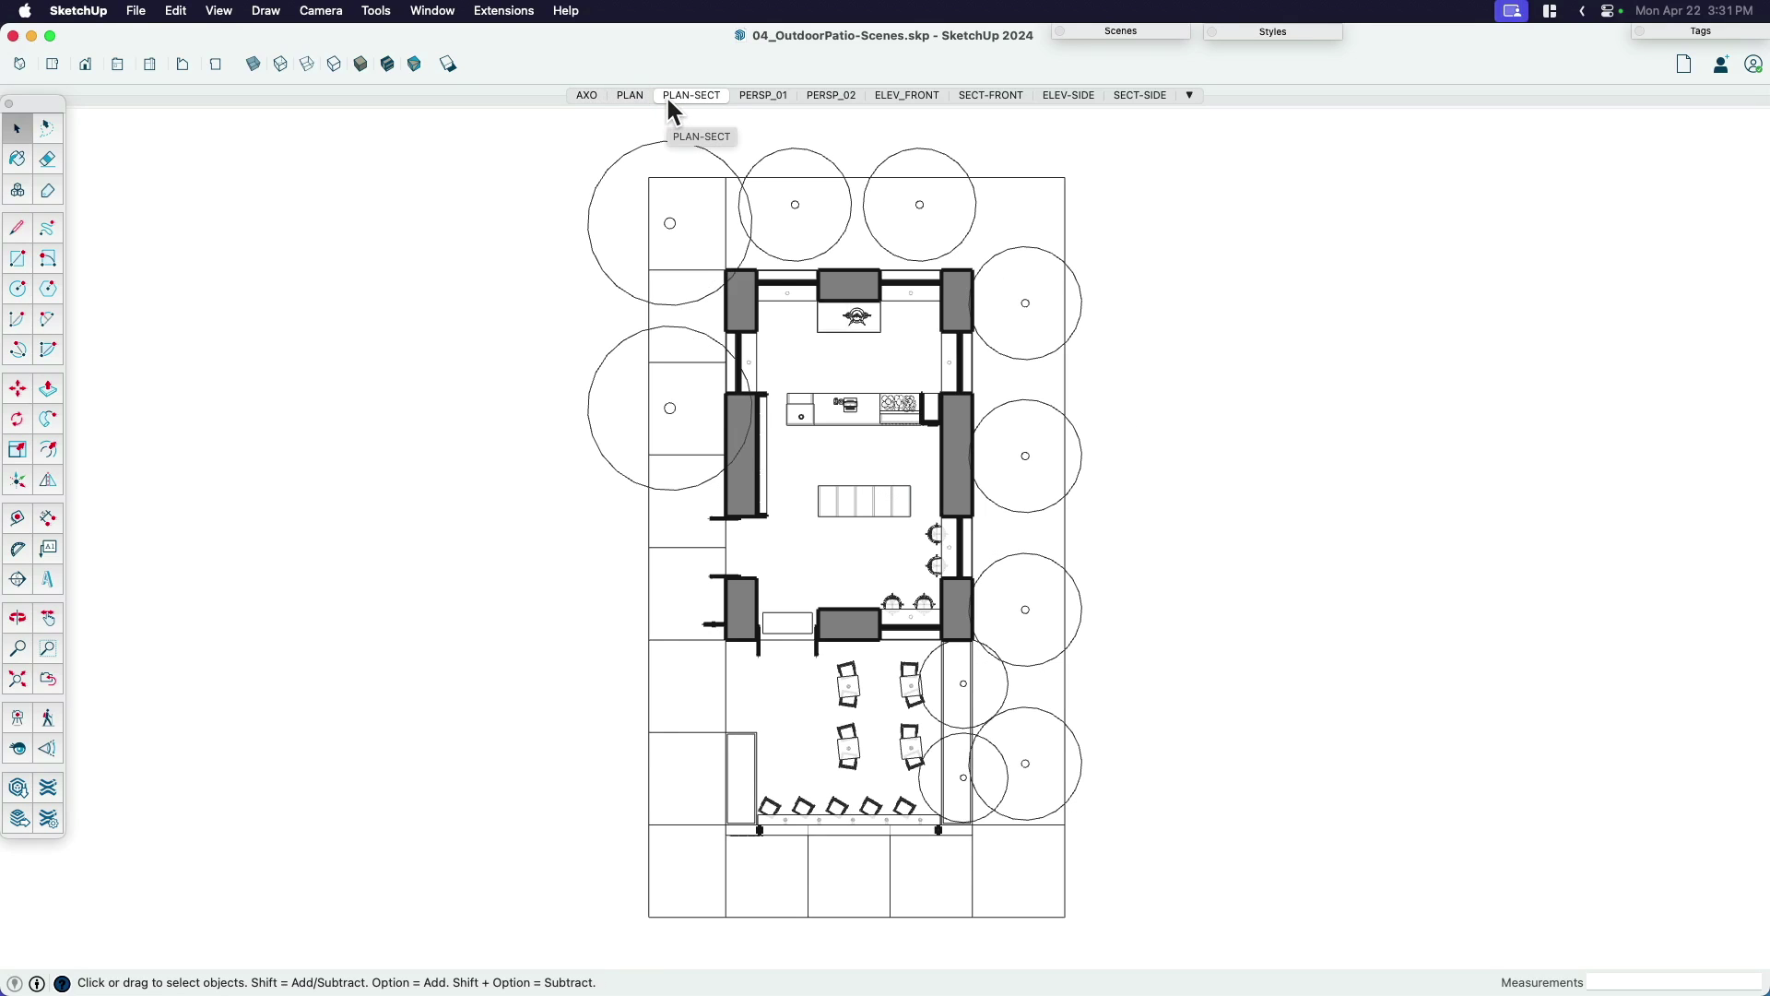
pyautogui.click(638, 94)
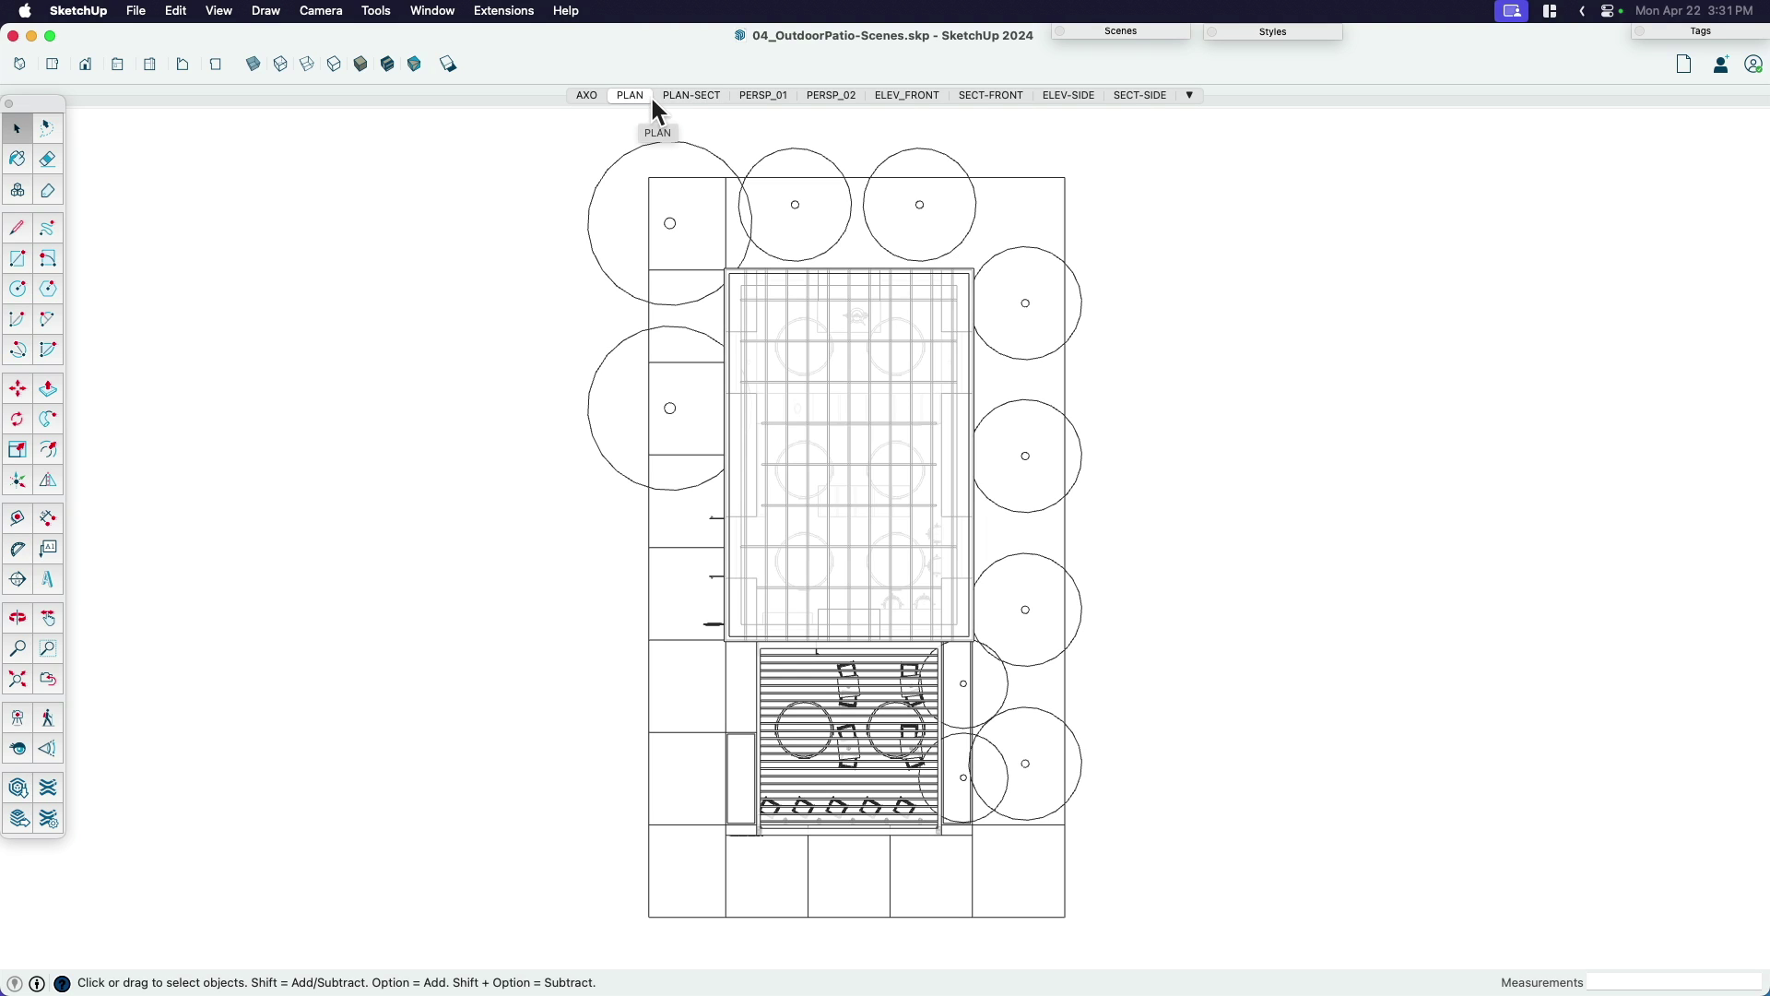
# Go from PLAN-SECT through PERSP_01, PERSP_02, ELEV_FRONT, SECT-FRONT and ELEV-SIDE to SECT-SIDE.
pyautogui.click(682, 96)
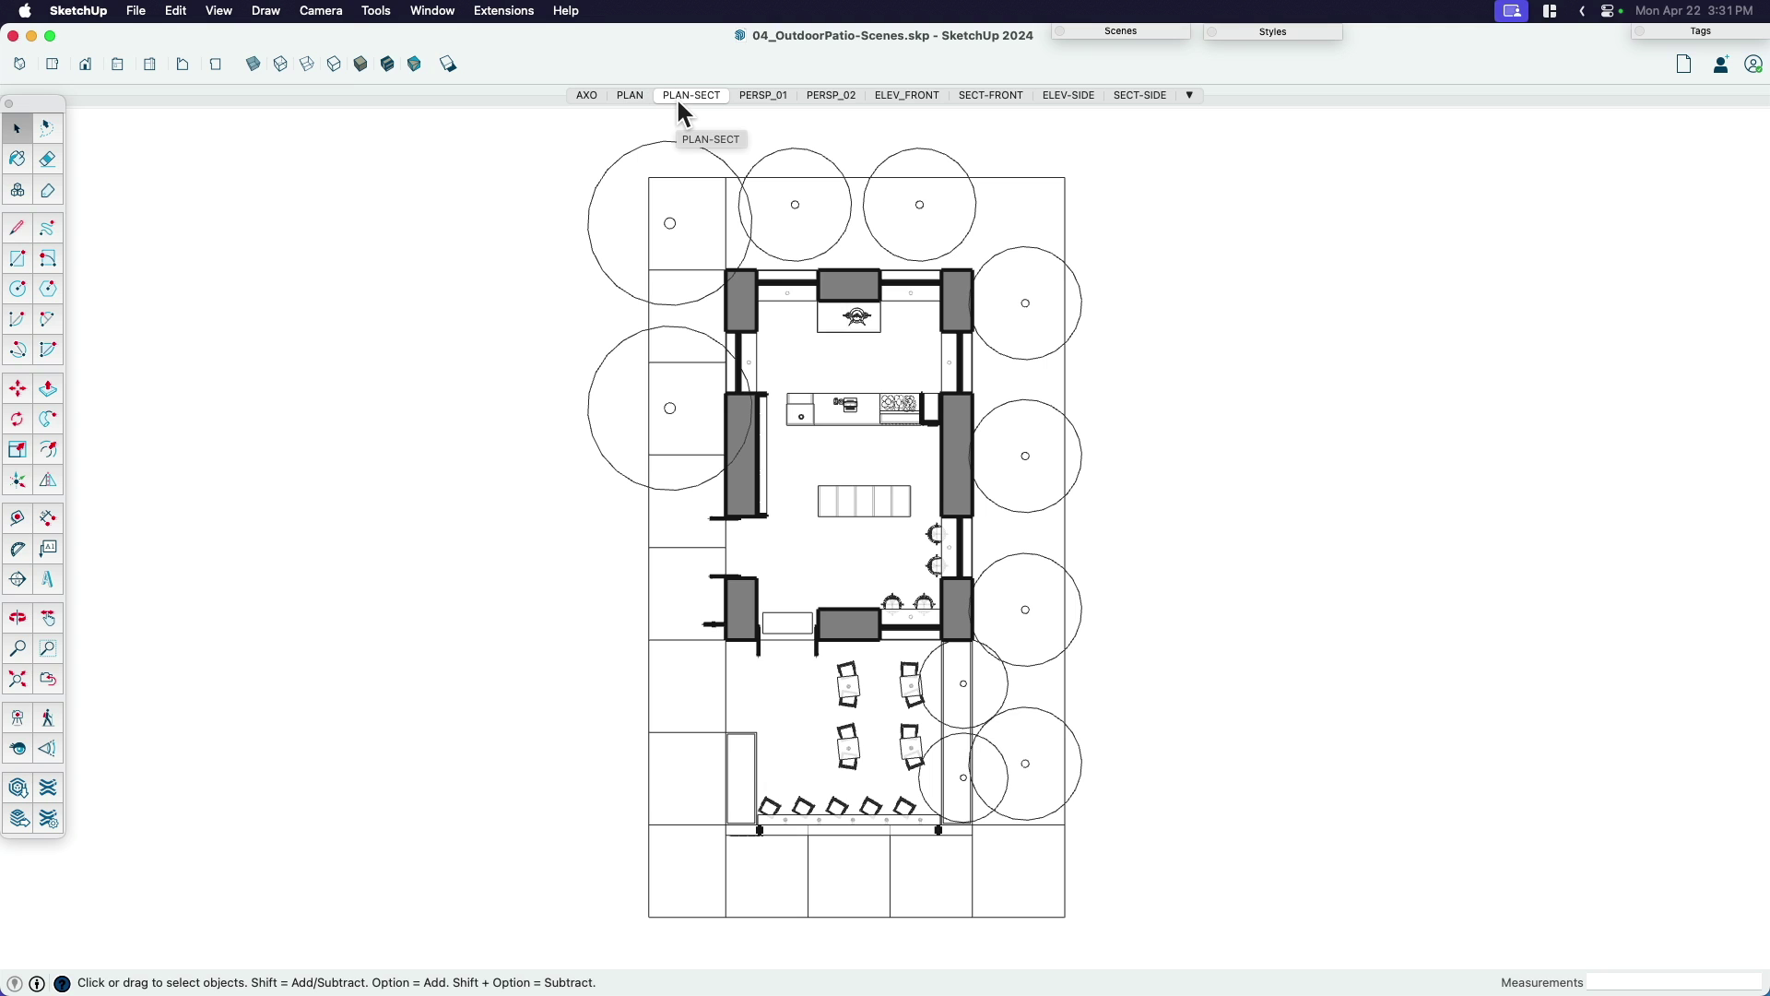
pyautogui.click(677, 96)
pyautogui.click(777, 98)
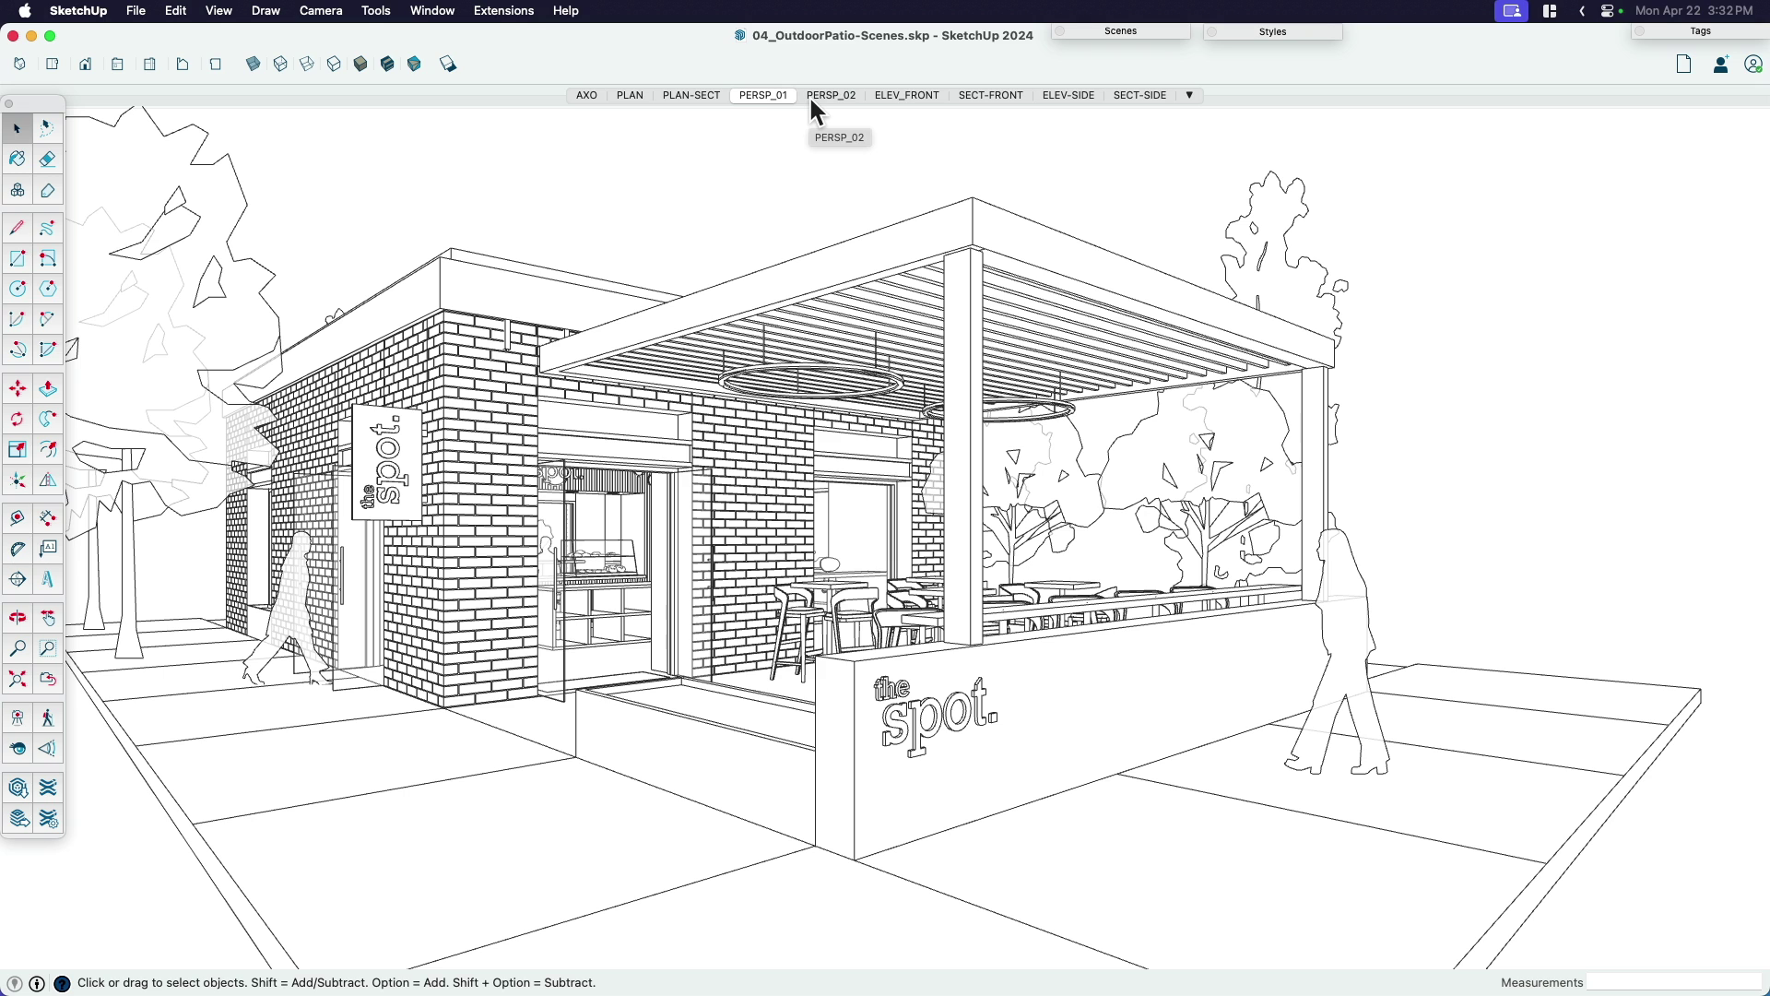
pyautogui.click(814, 98)
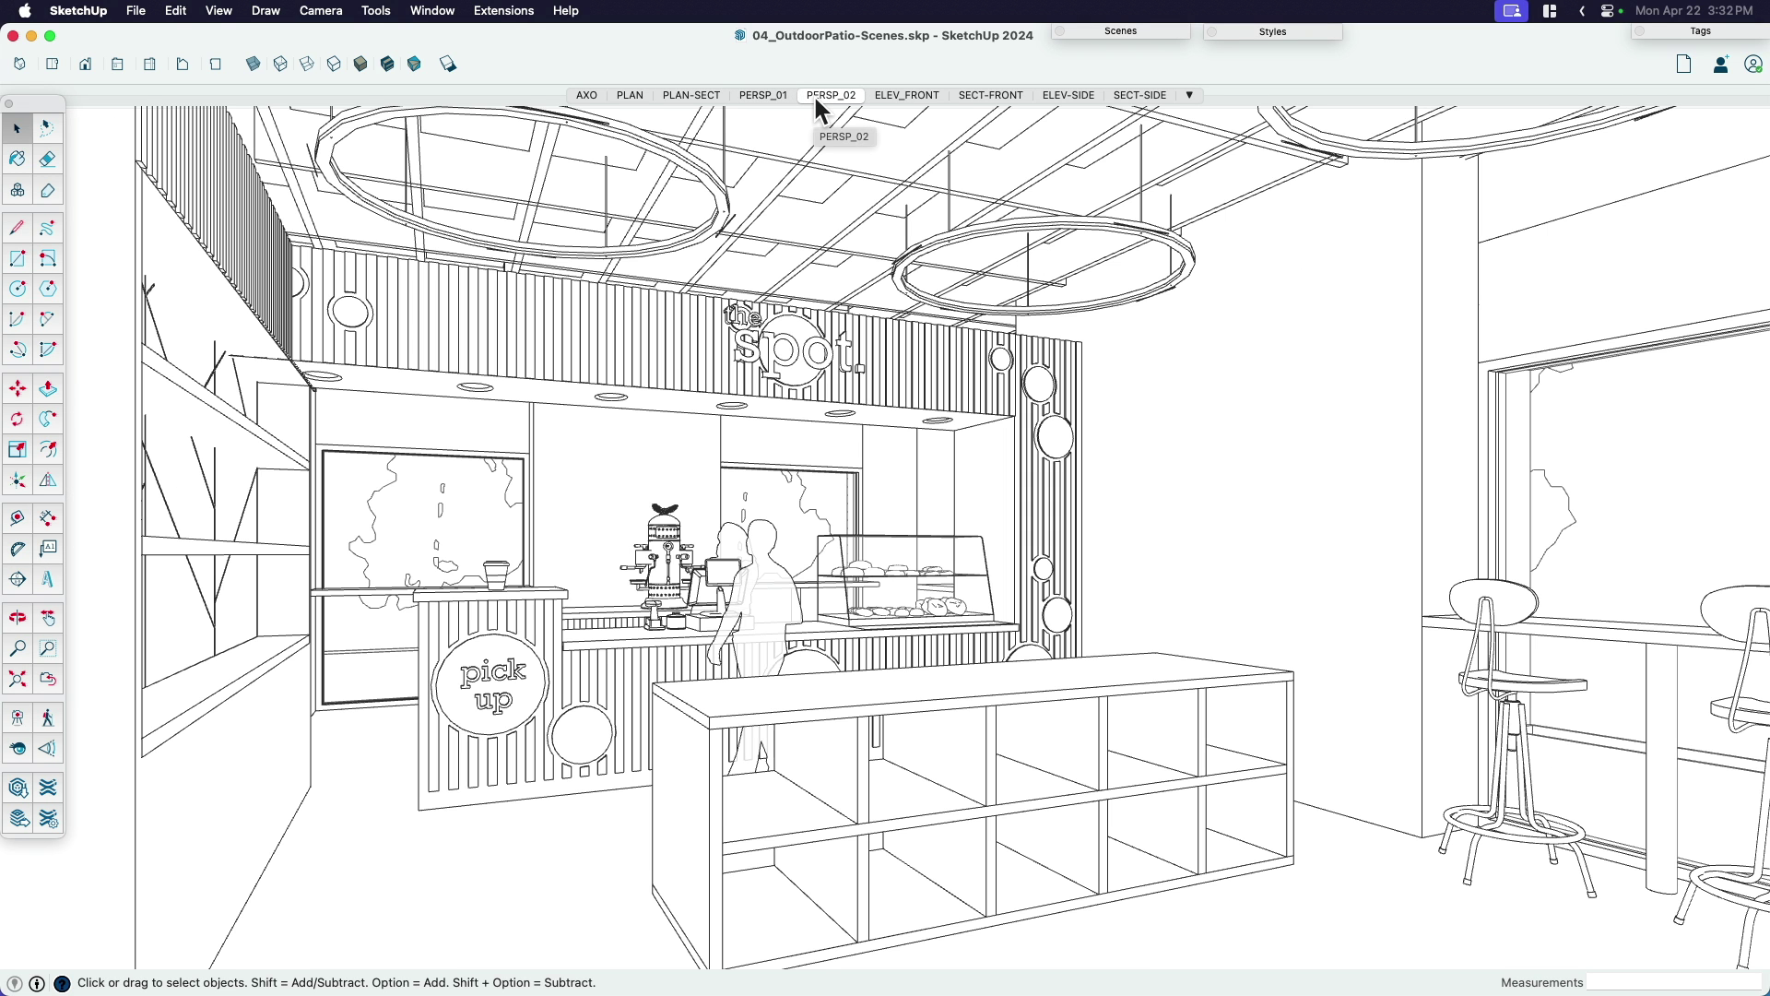
pyautogui.click(898, 98)
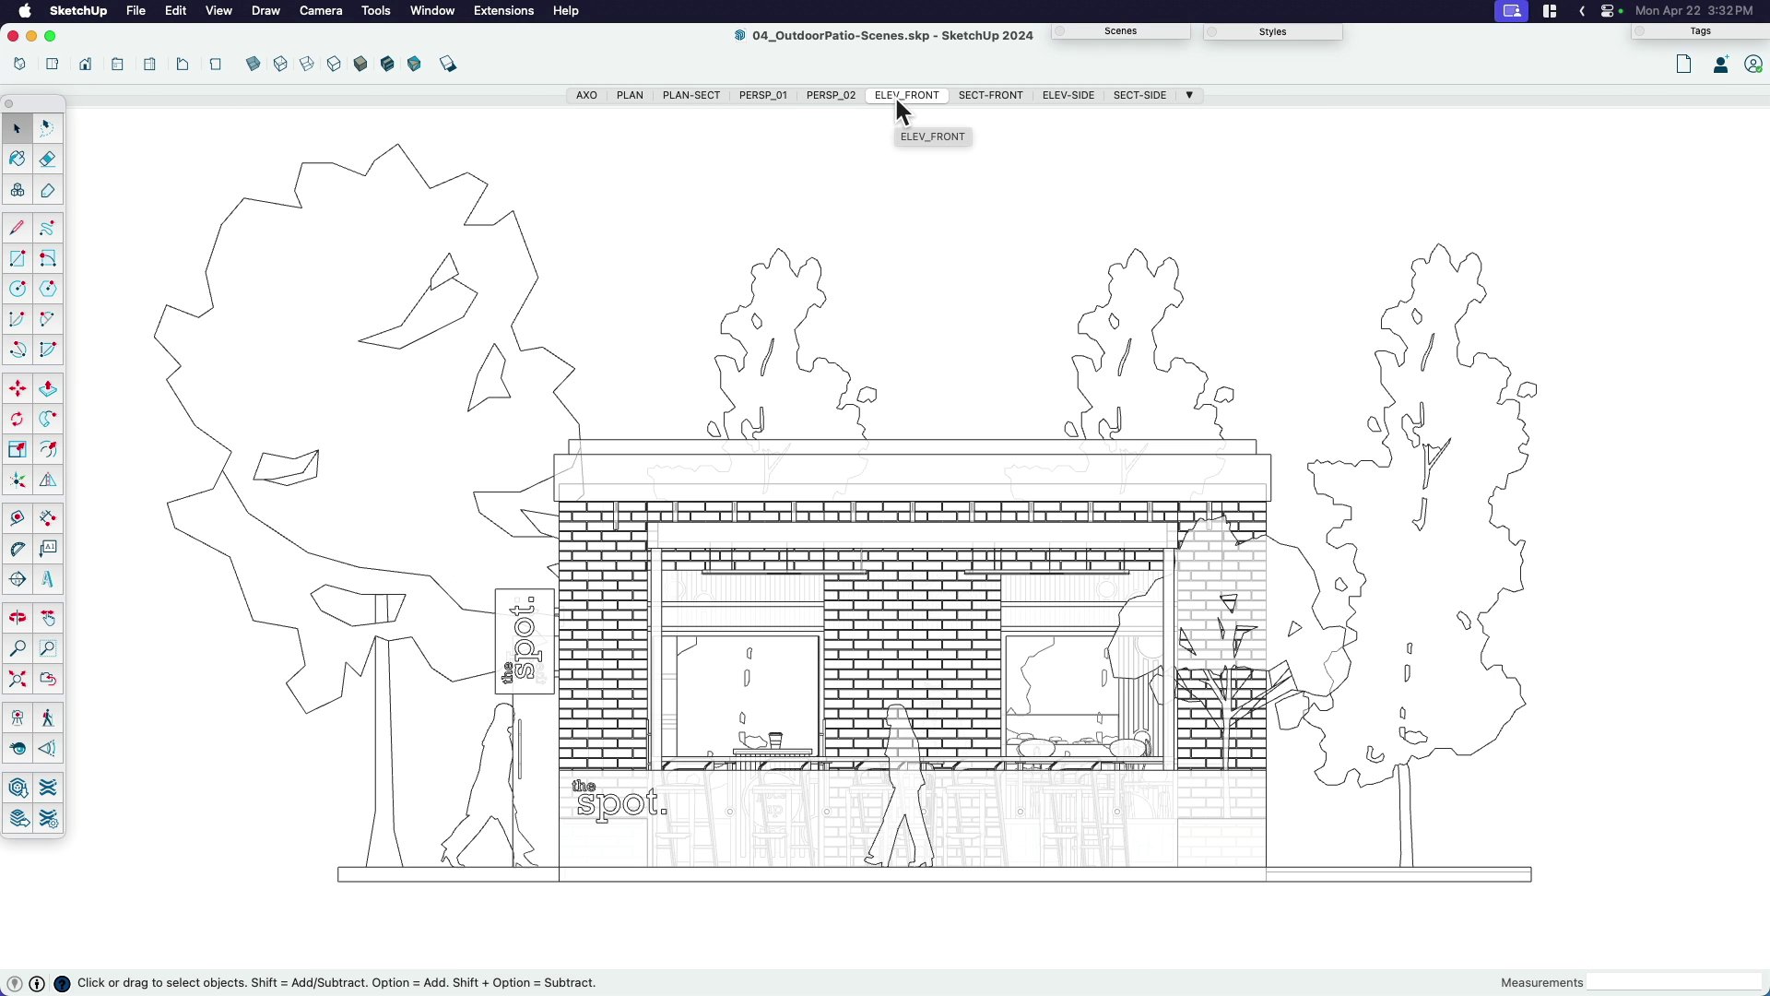
pyautogui.click(975, 98)
pyautogui.click(1066, 96)
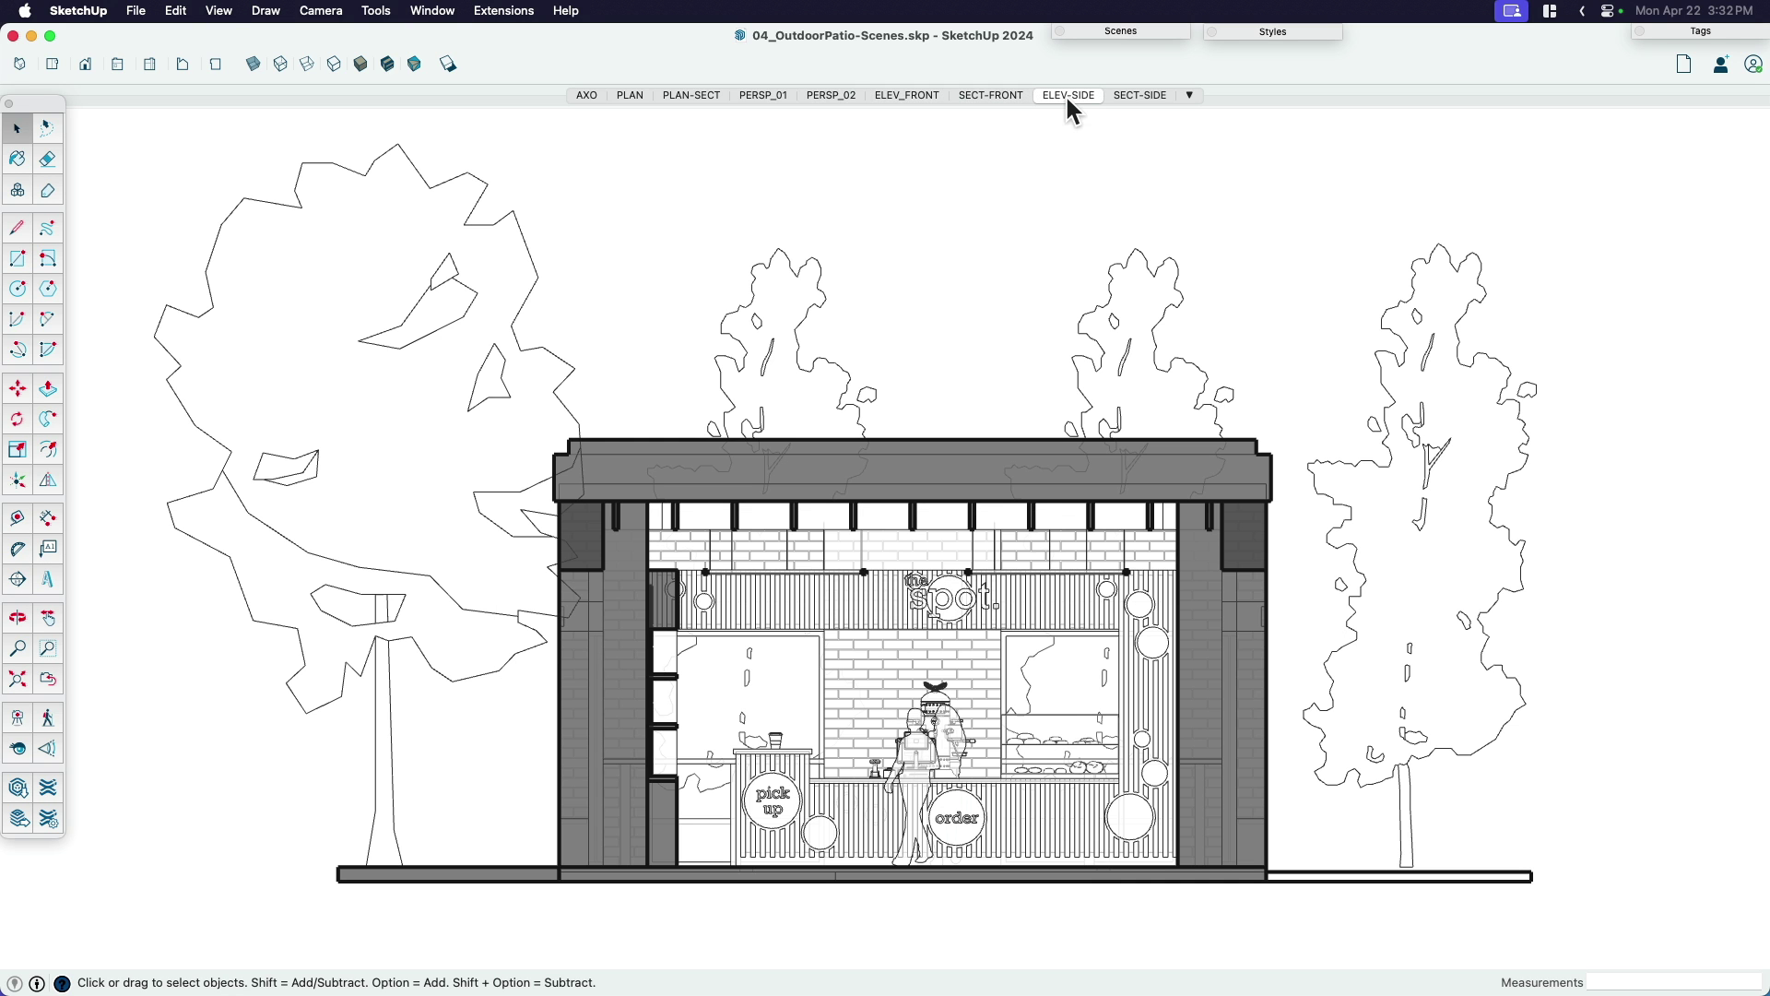
pyautogui.click(1127, 99)
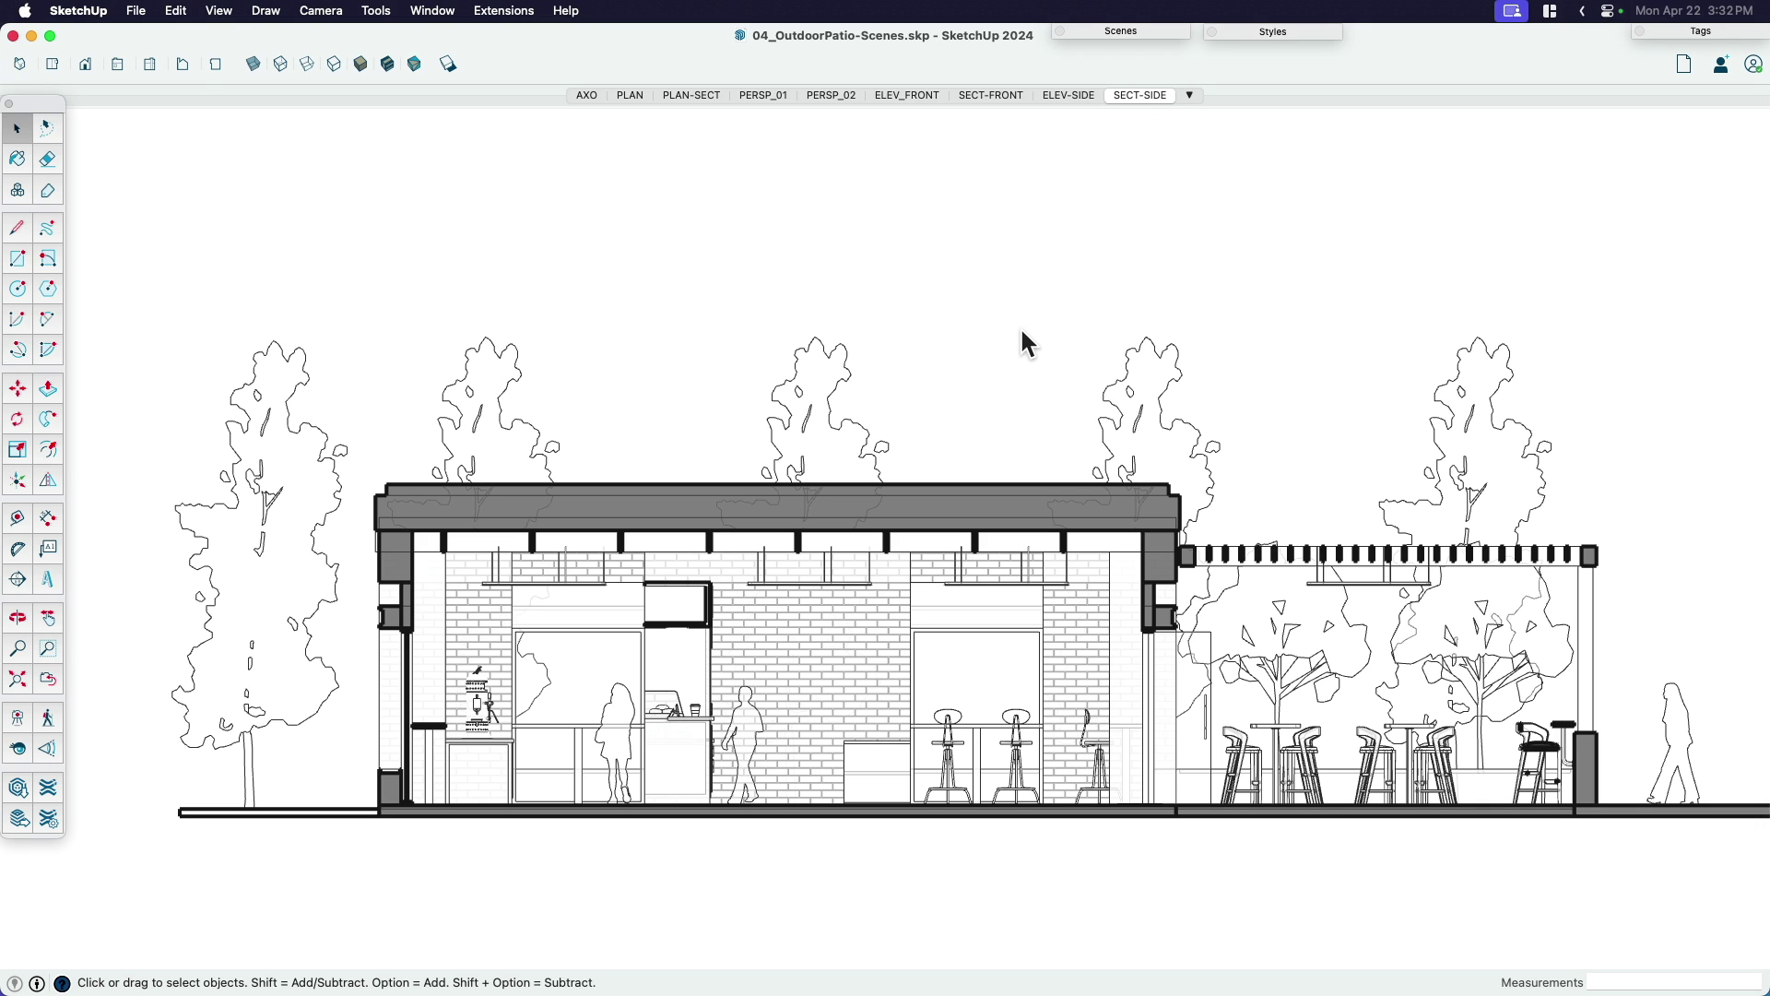
# Compare the ELEV-SIDE and SECT-SIDE scenes, settling back on the side elevation.
pyautogui.click(1073, 90)
pyautogui.click(1111, 88)
pyautogui.click(1086, 88)
pyautogui.click(1115, 88)
pyautogui.click(1074, 93)
# In Model Info > Animation, toggle Enable scene transitions off and back on.
pyautogui.click(434, 19)
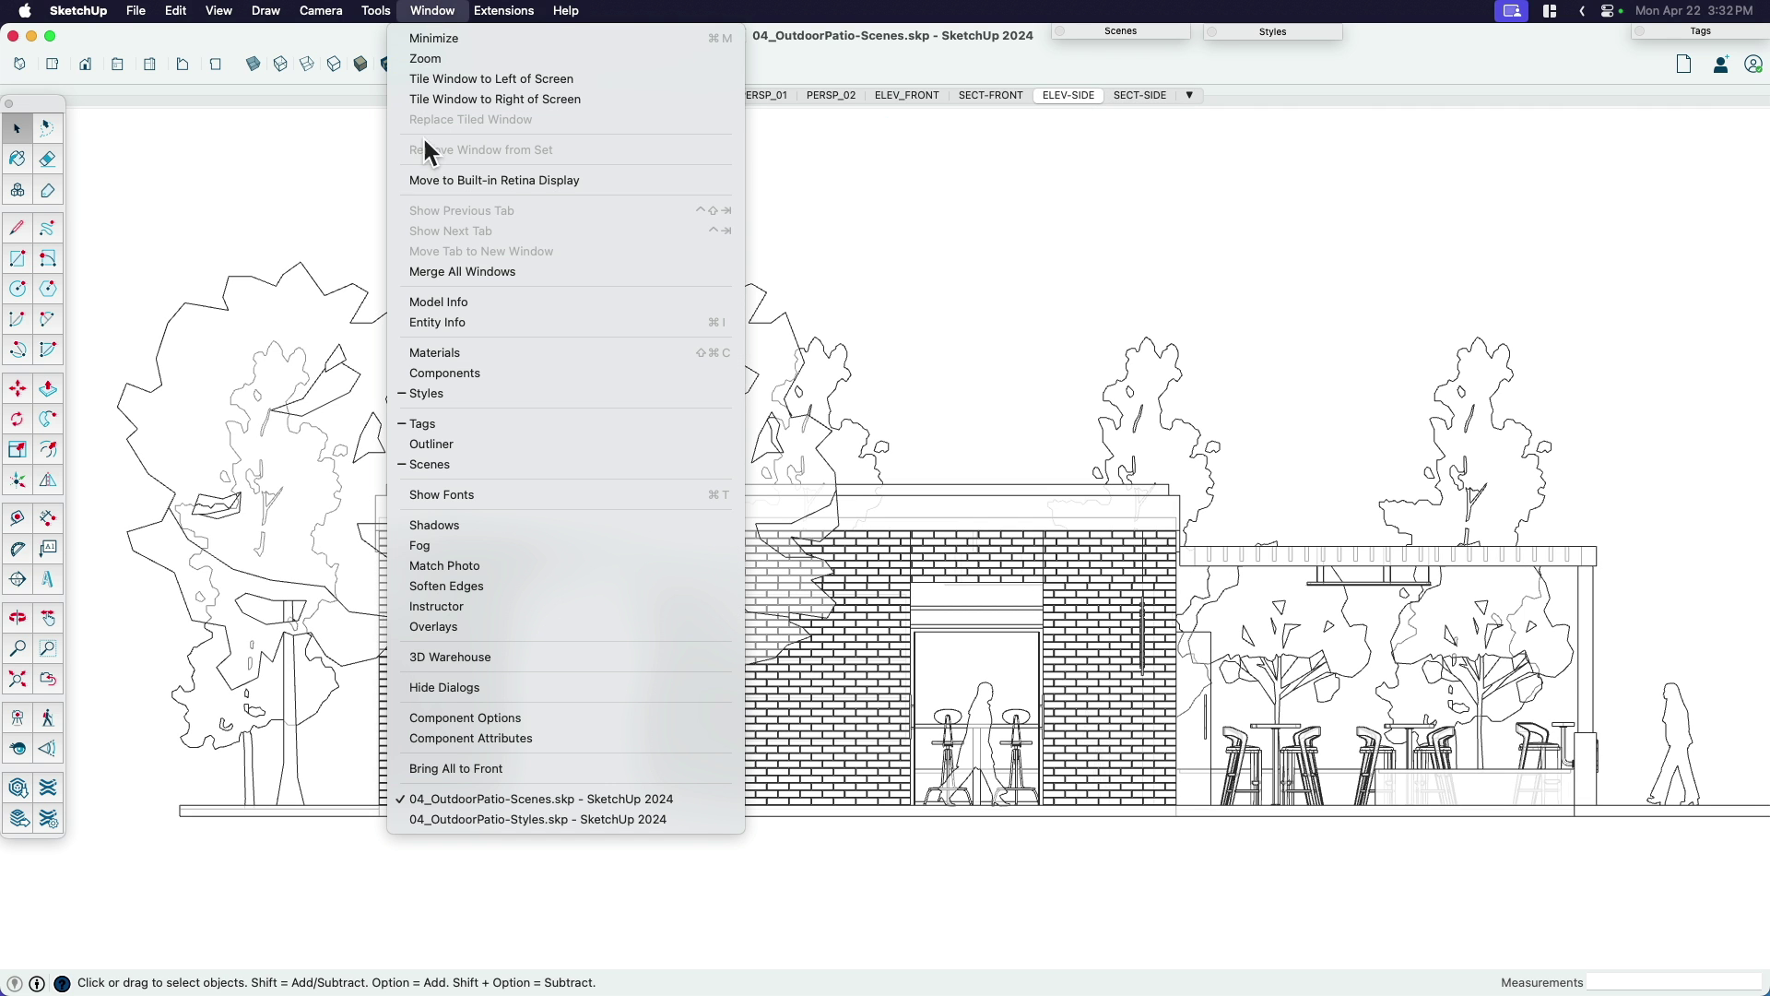
pyautogui.click(424, 303)
pyautogui.moveTo(582, 185); pyautogui.dragTo(572, 196)
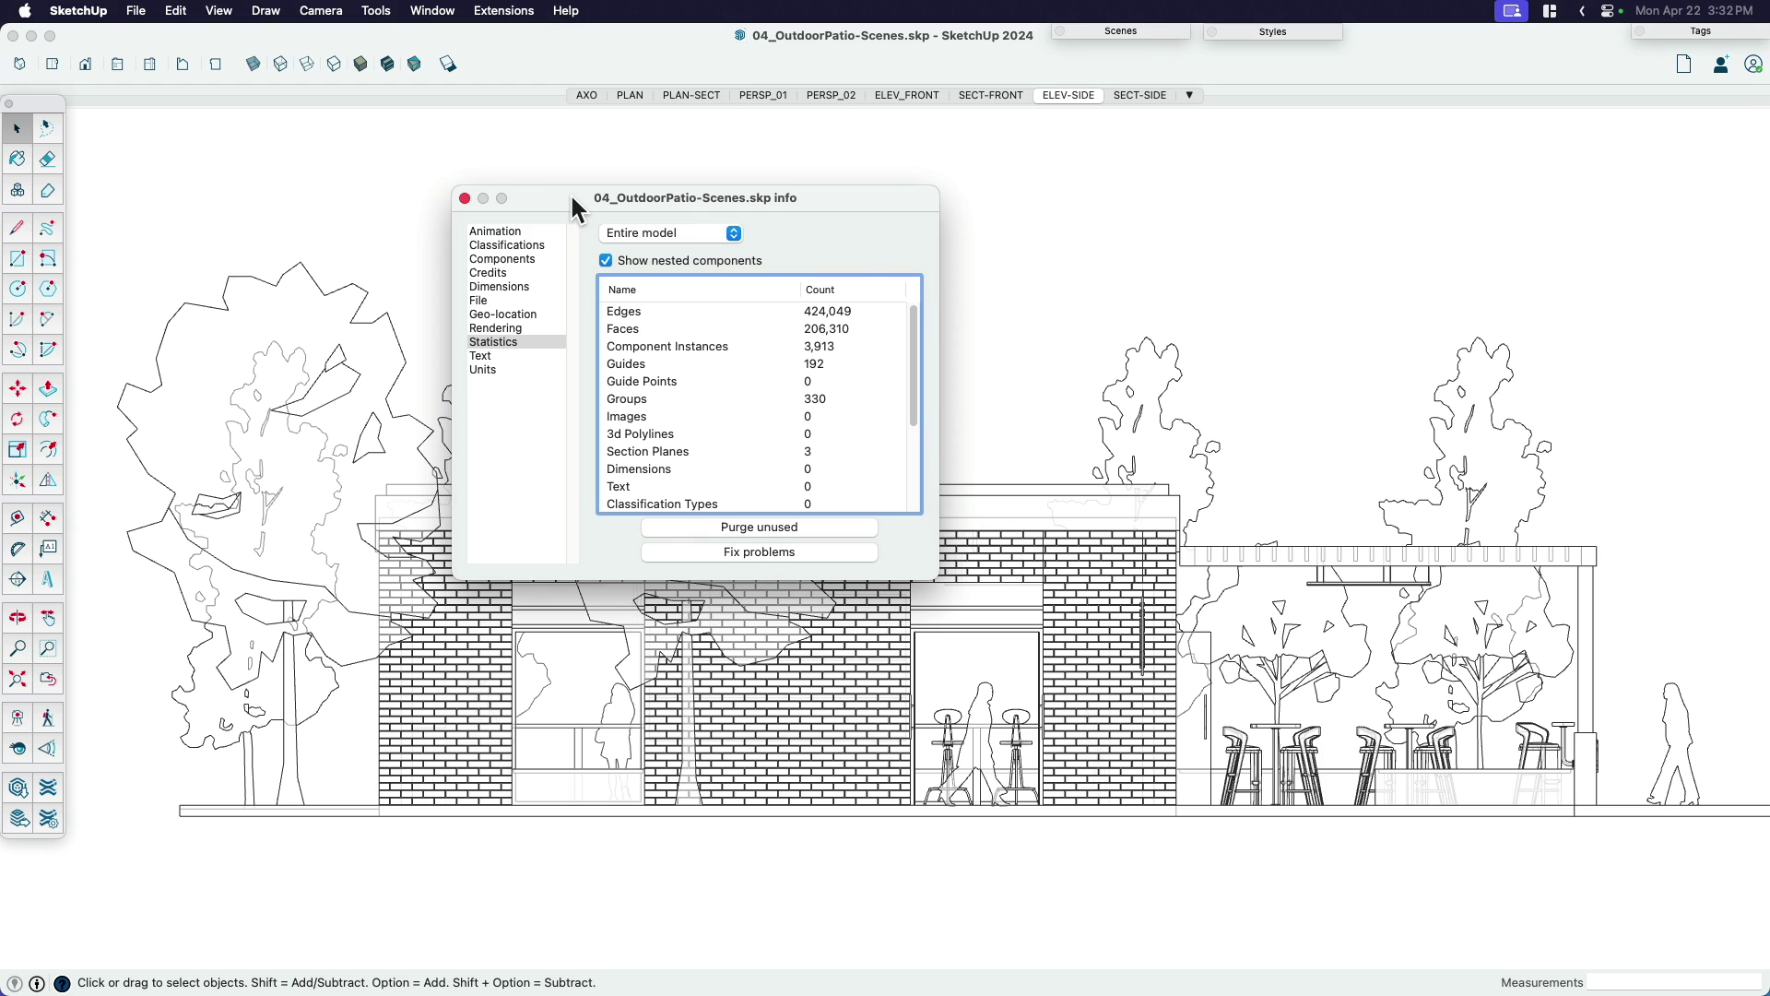
pyautogui.click(511, 232)
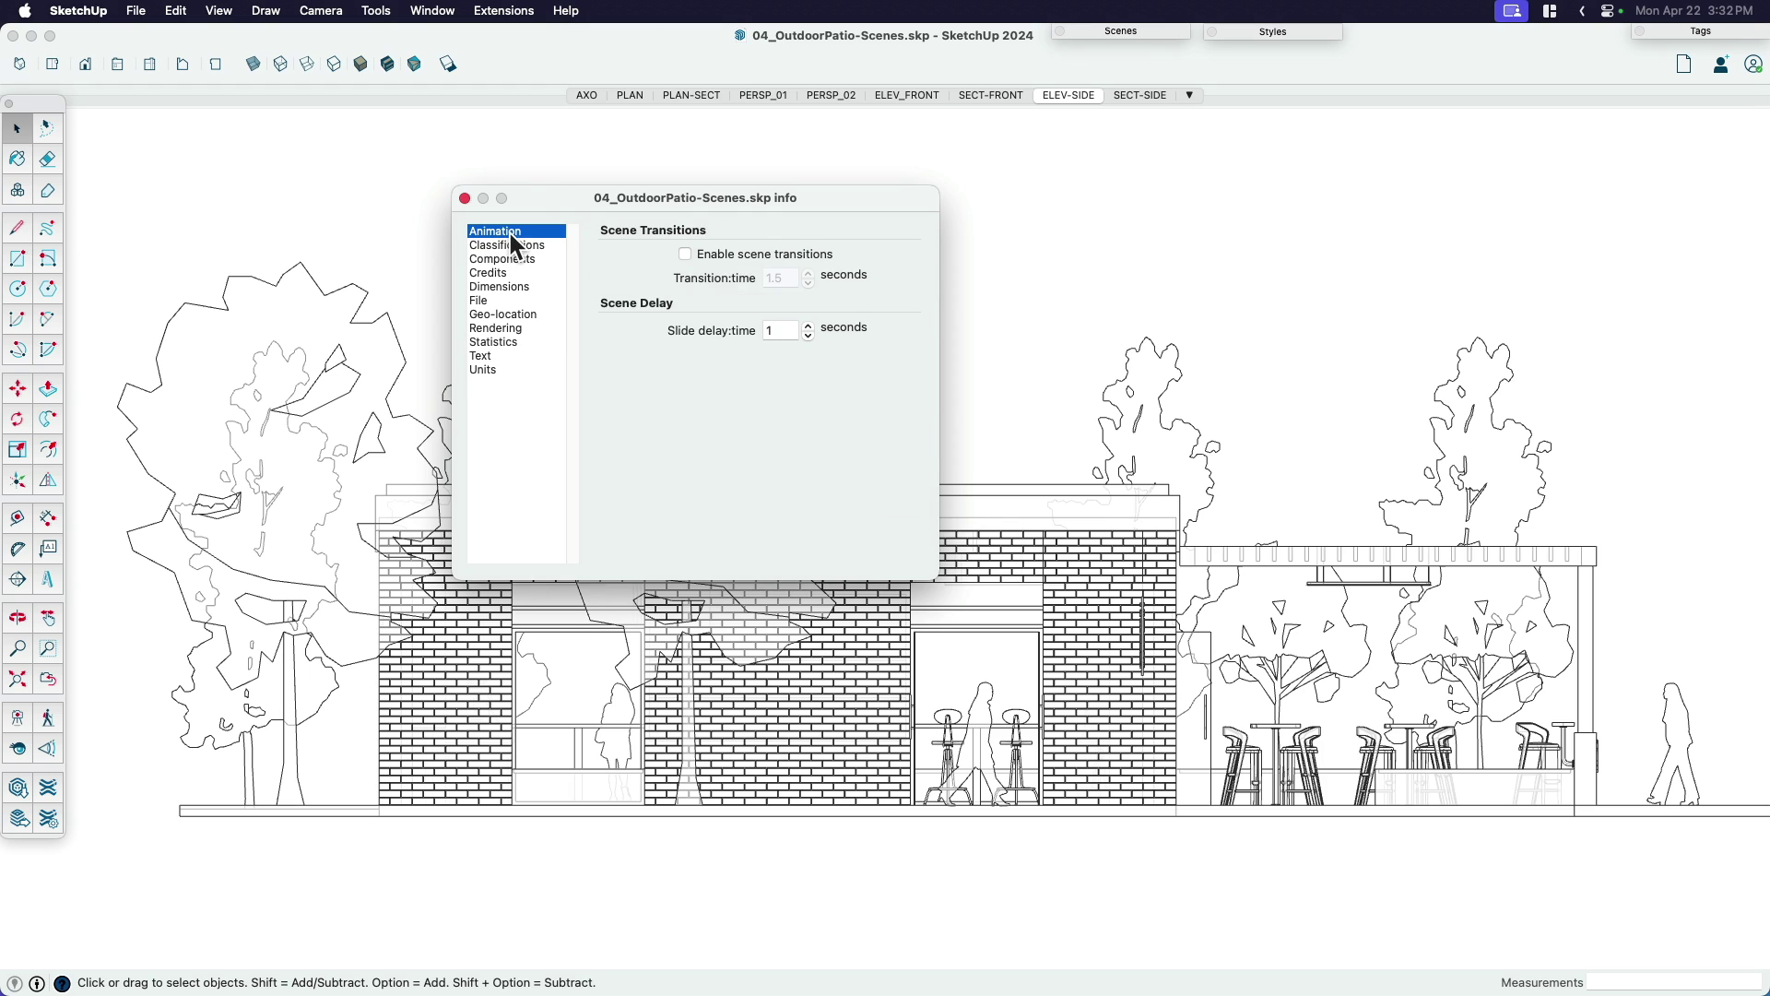
pyautogui.click(685, 254)
pyautogui.click(686, 255)
pyautogui.click(684, 252)
# Test animated transitions to SECT-SIDE and AXO, then disable scene transitions and close Model Info.
pyautogui.click(1141, 95)
pyautogui.moveTo(1005, 94); pyautogui.dragTo(1118, 367, button='middle')
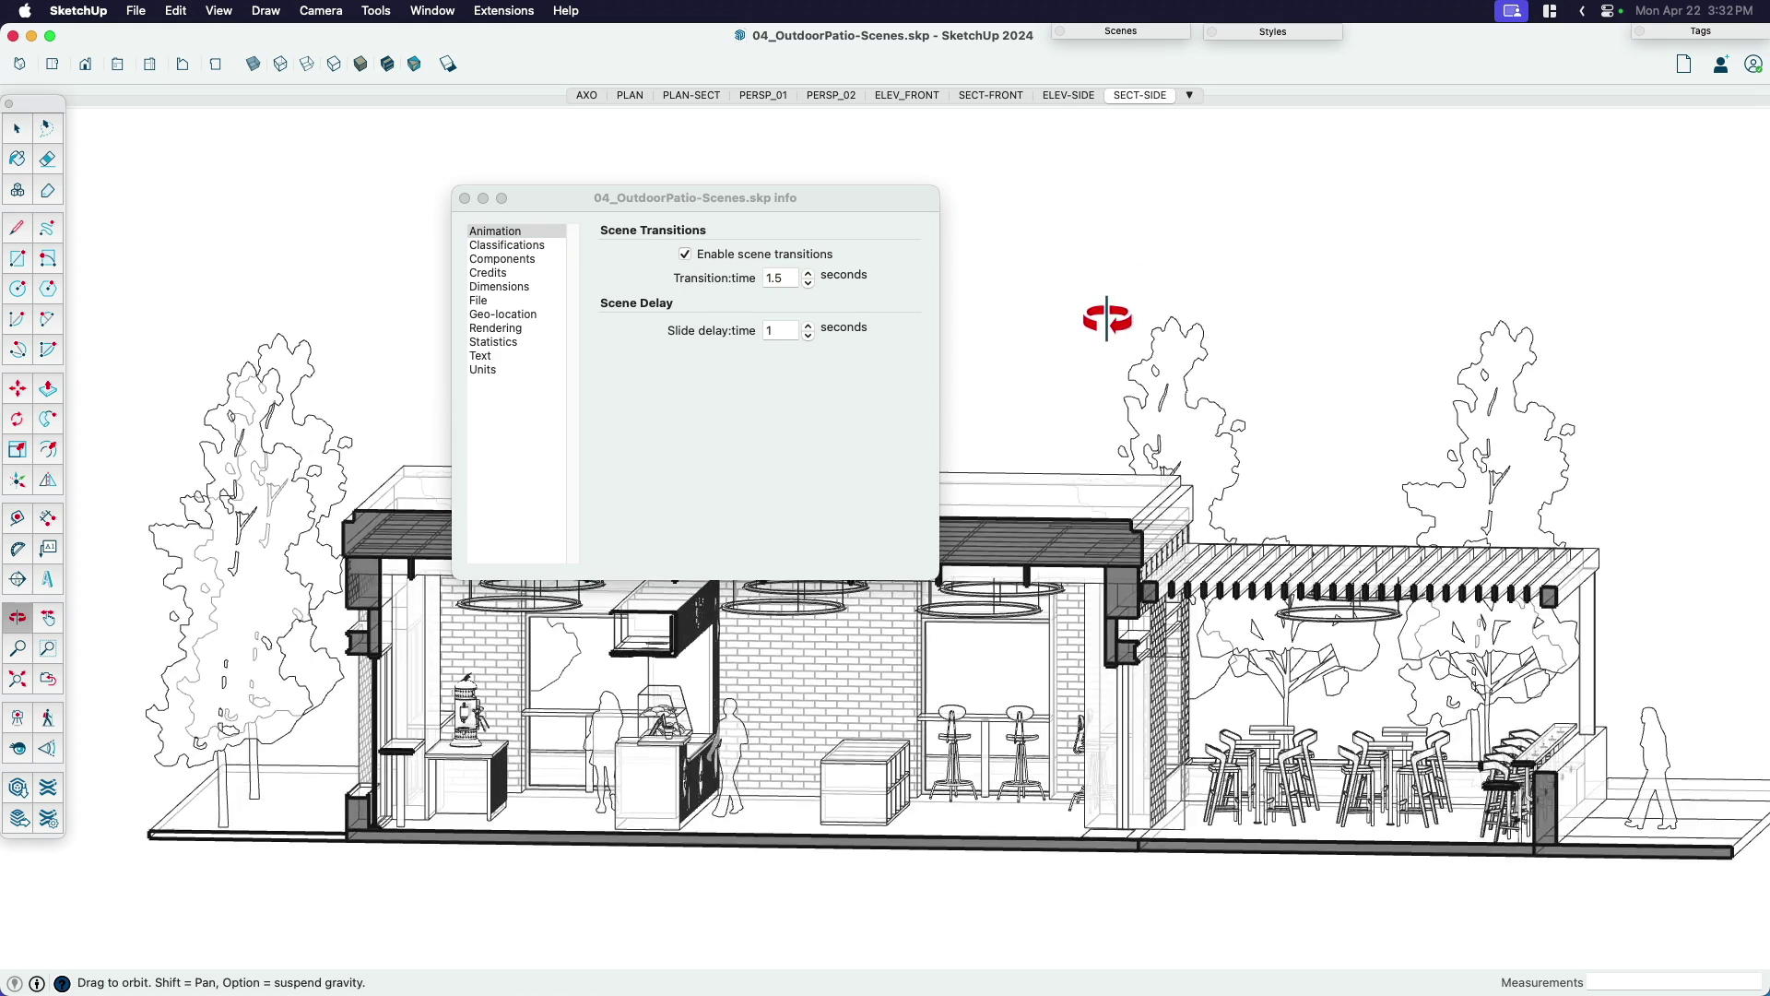
pyautogui.click(573, 98)
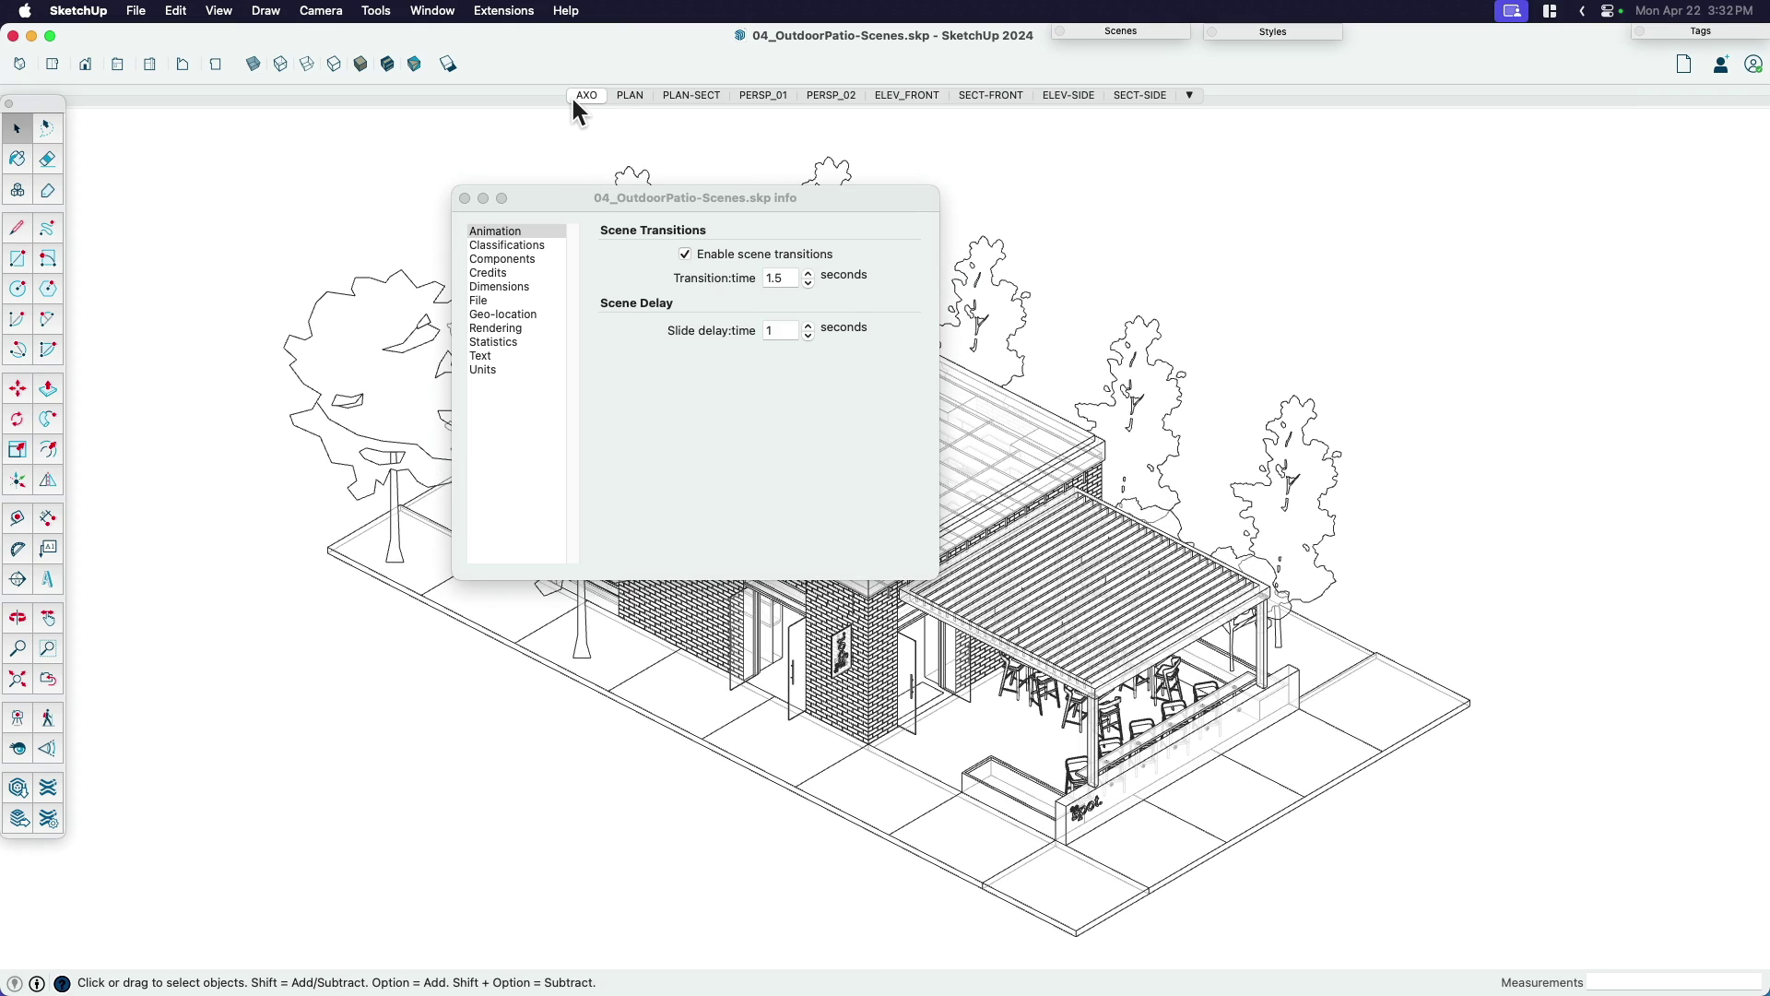
pyautogui.click(685, 255)
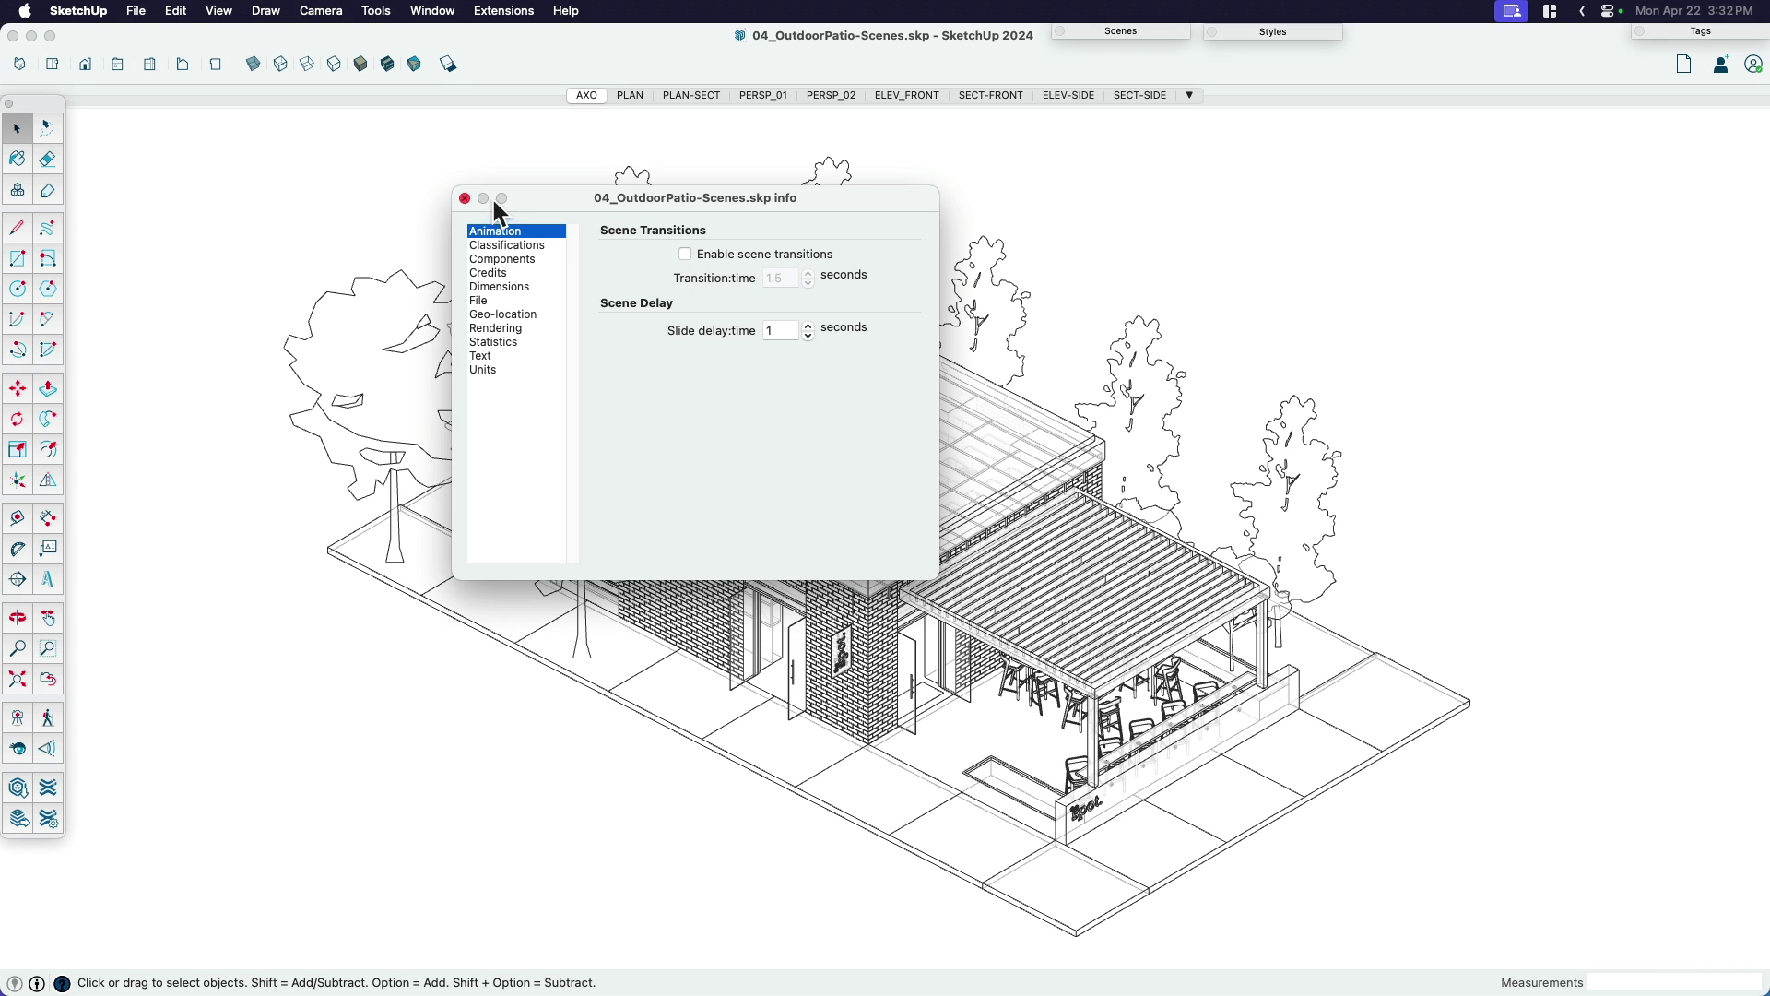
pyautogui.click(465, 198)
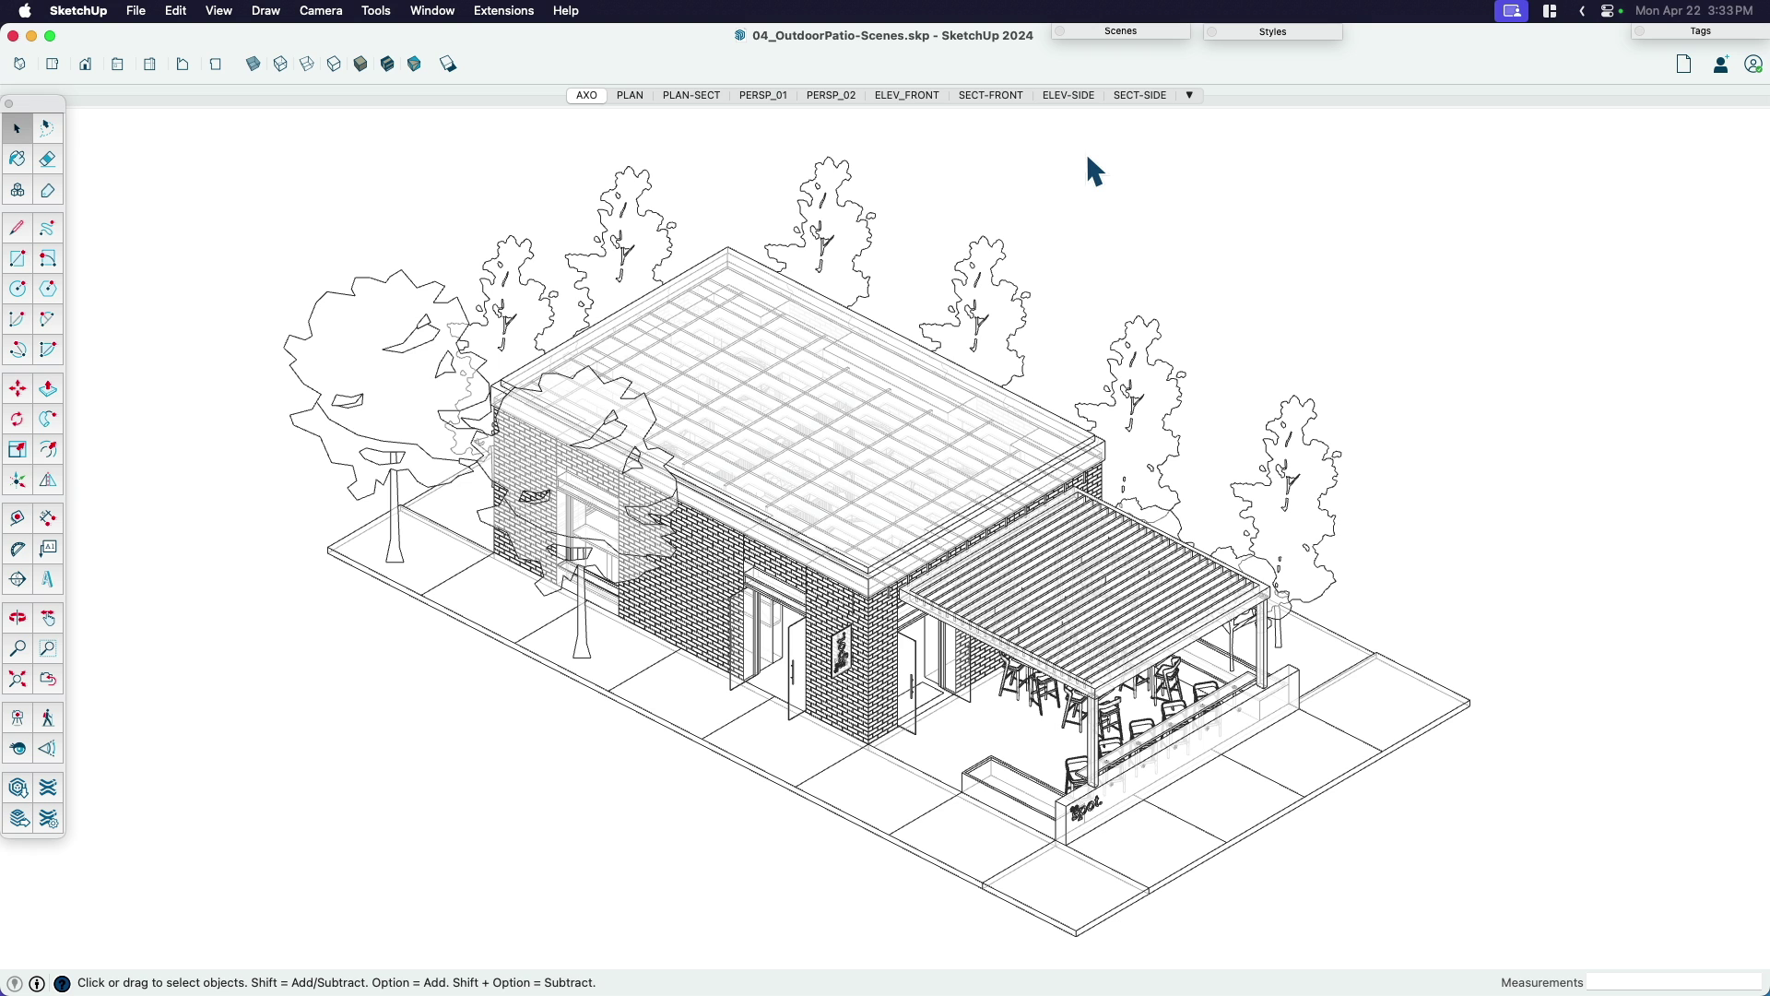
pyautogui.click(632, 96)
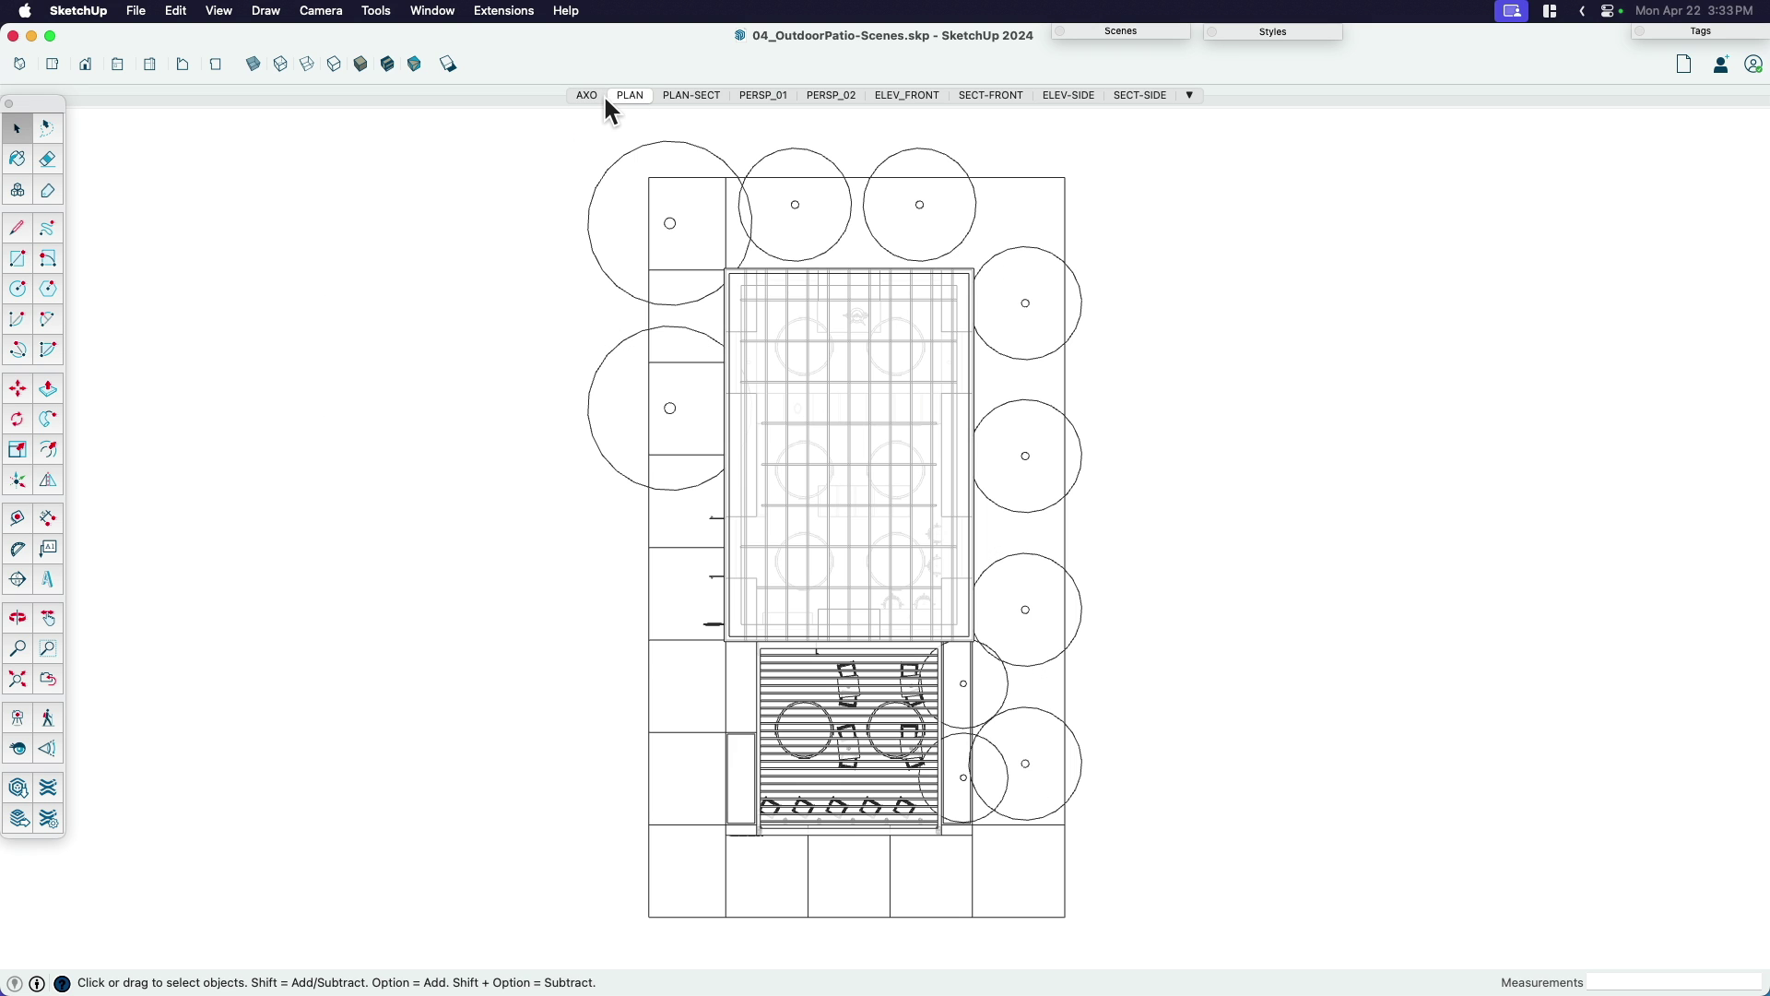
pyautogui.click(595, 96)
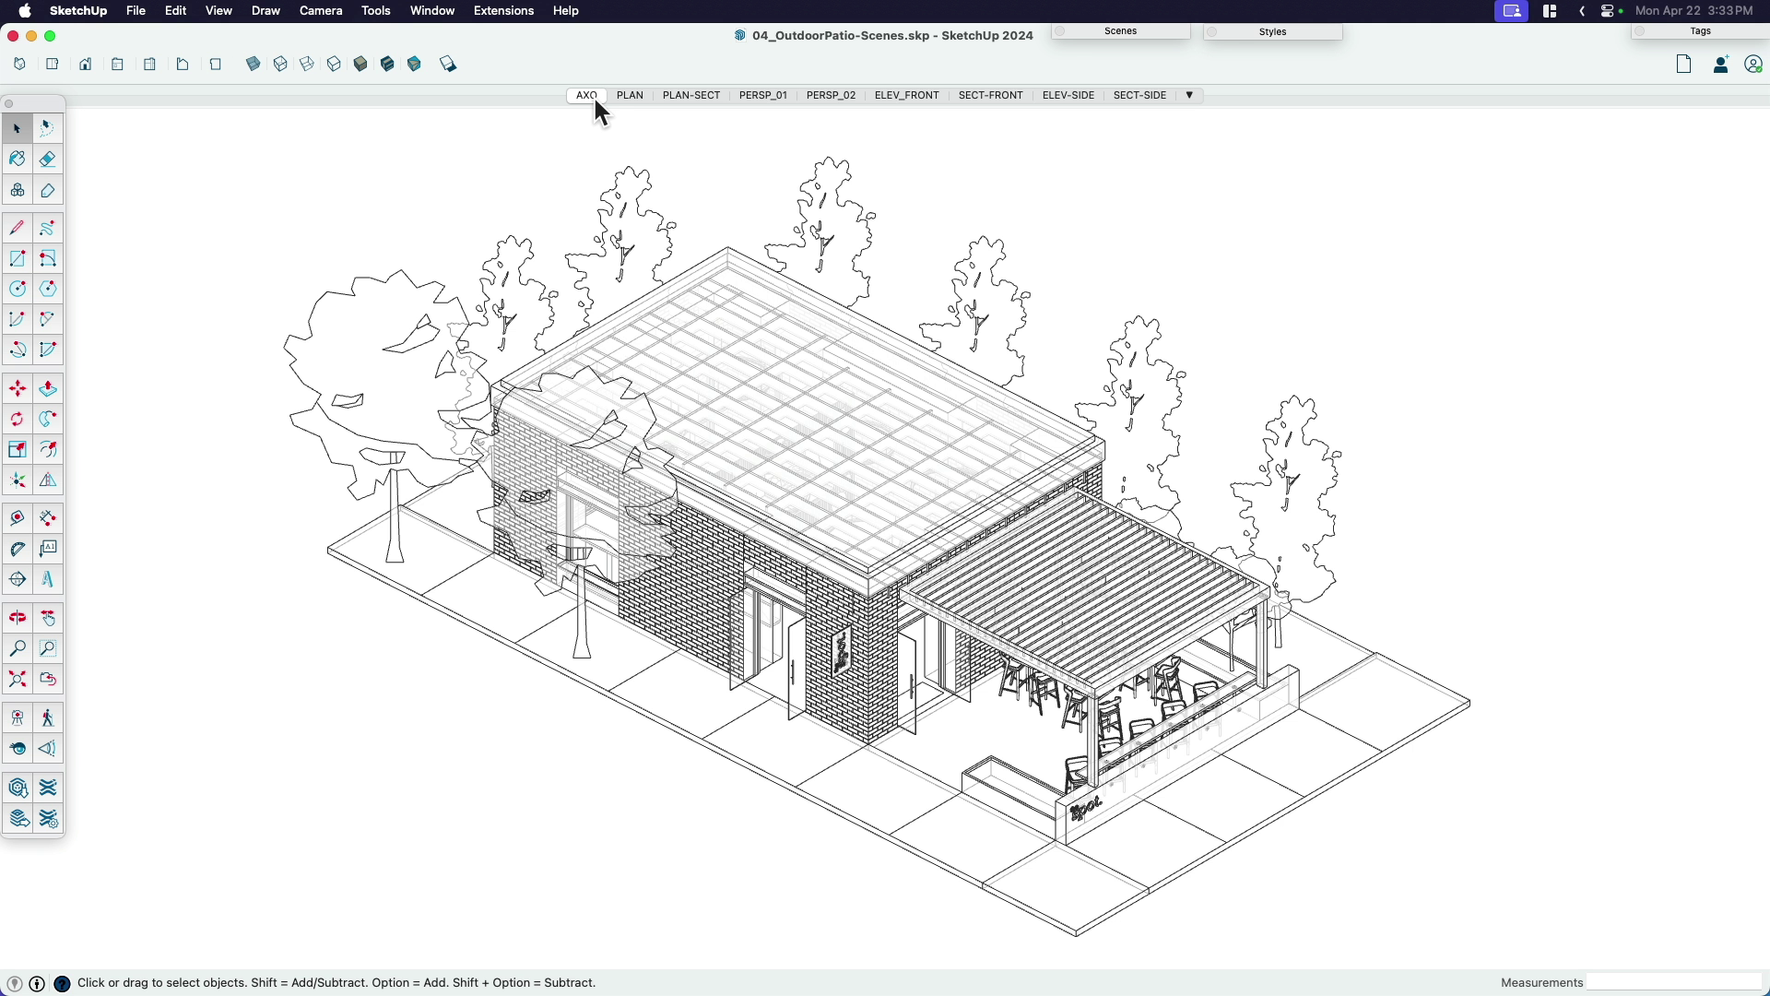
# Export the AXO view as a 2D graphic named Axo.png into the Exports folder.
pyautogui.click(137, 13)
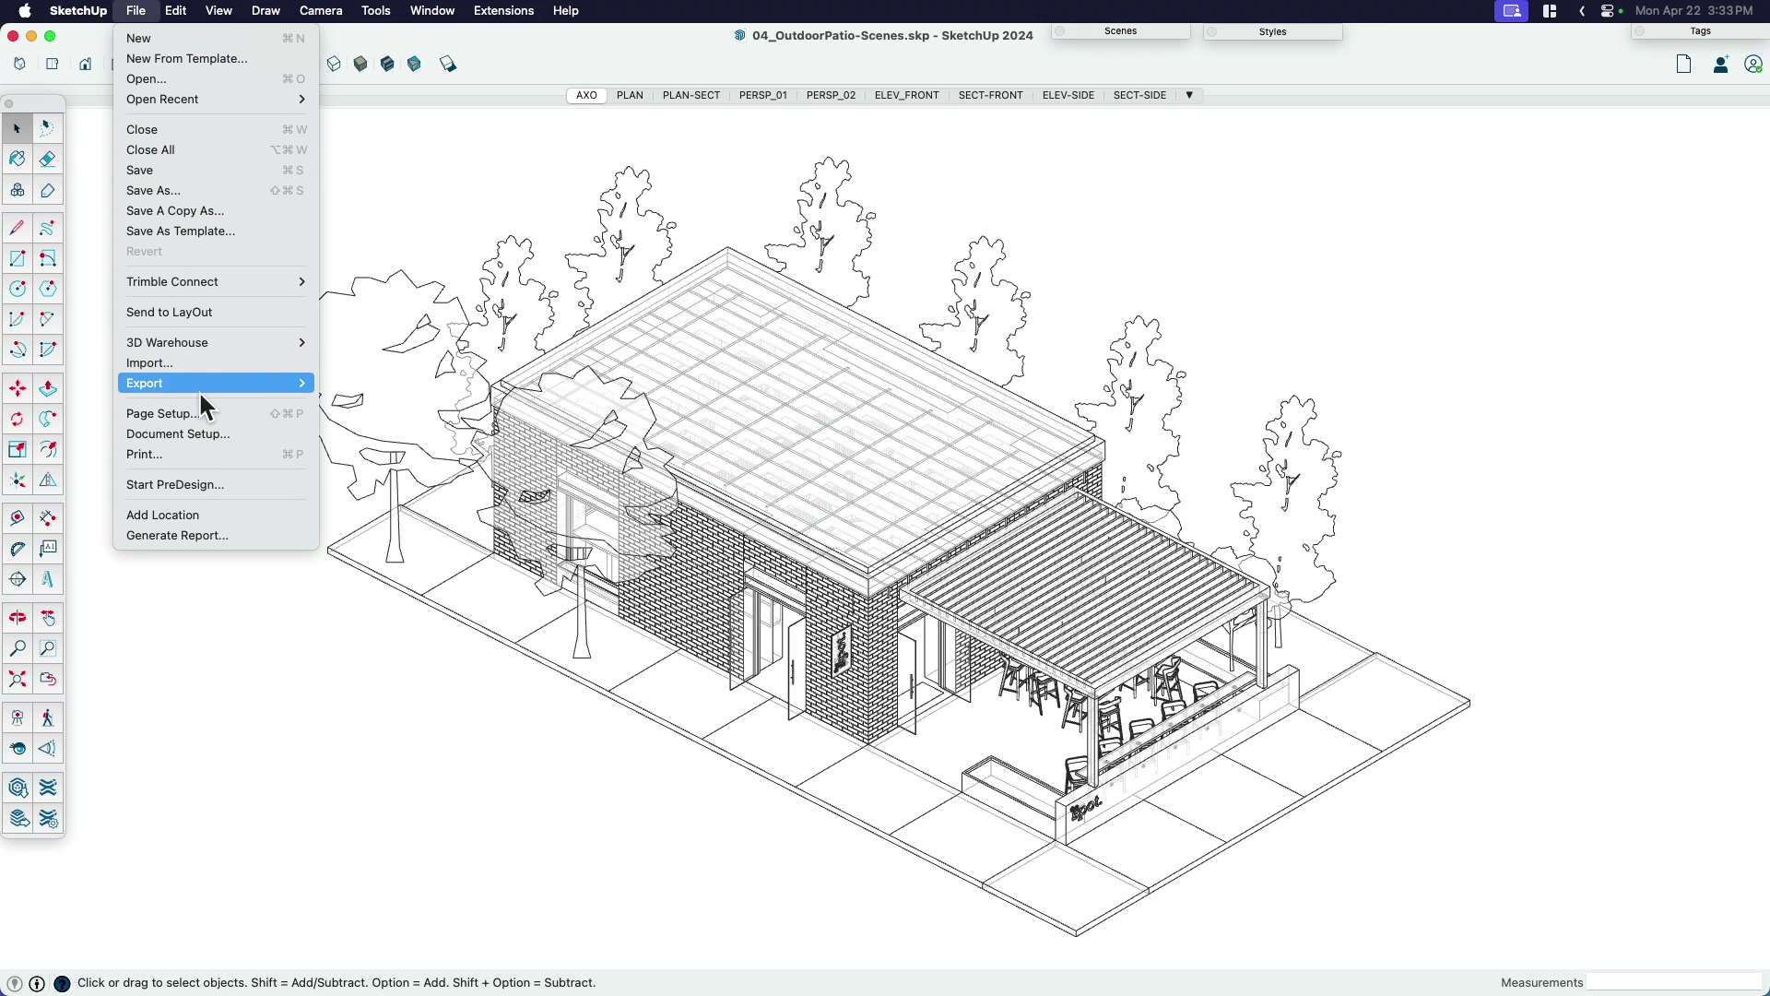
pyautogui.moveTo(197, 386)
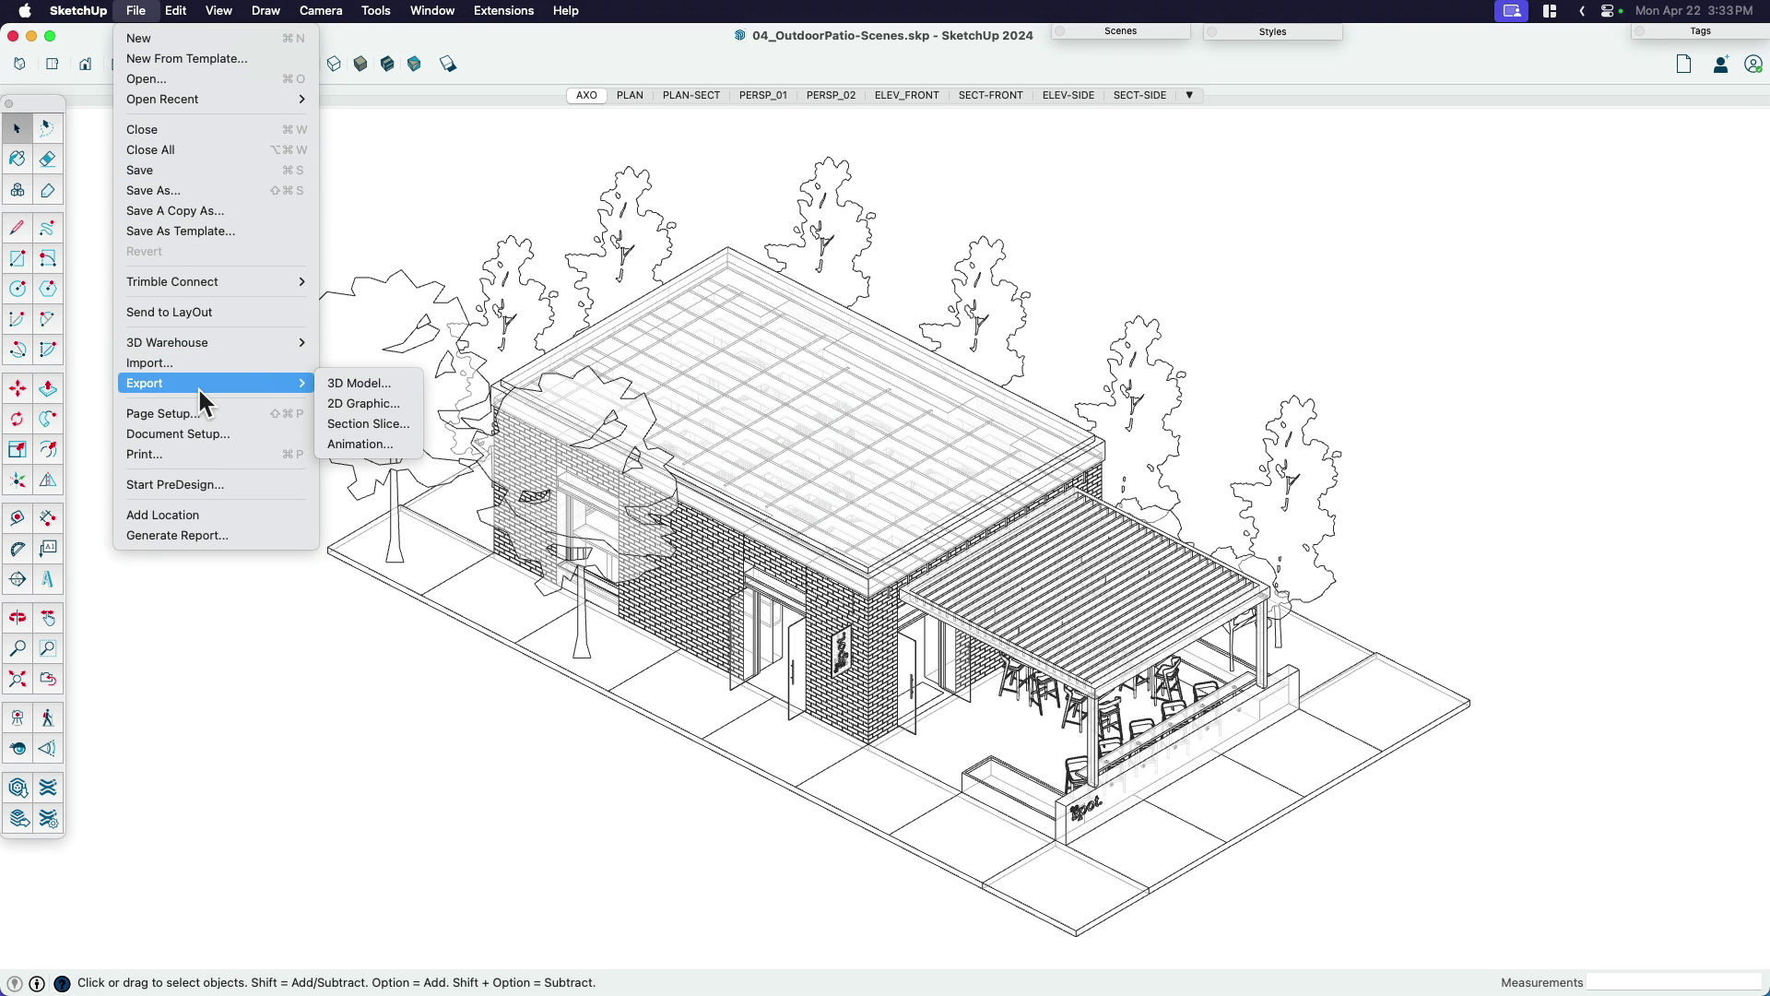
pyautogui.click(383, 405)
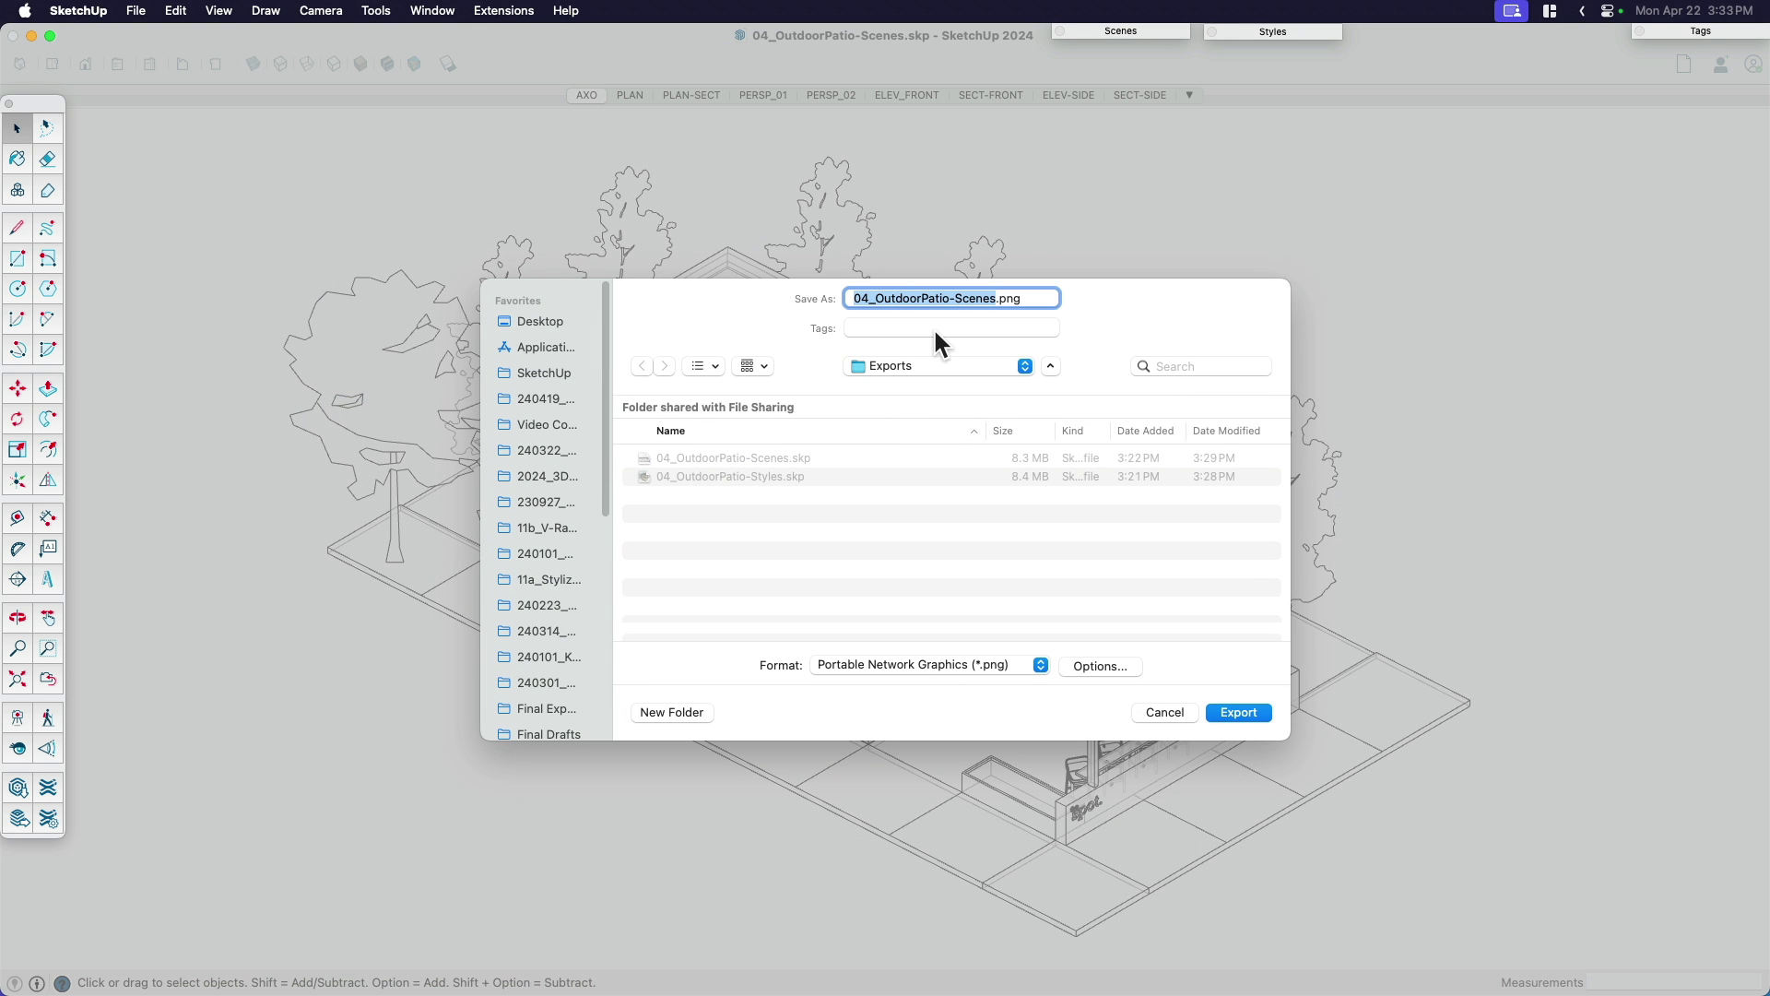
pyautogui.write('Axo')
pyautogui.click(1086, 664)
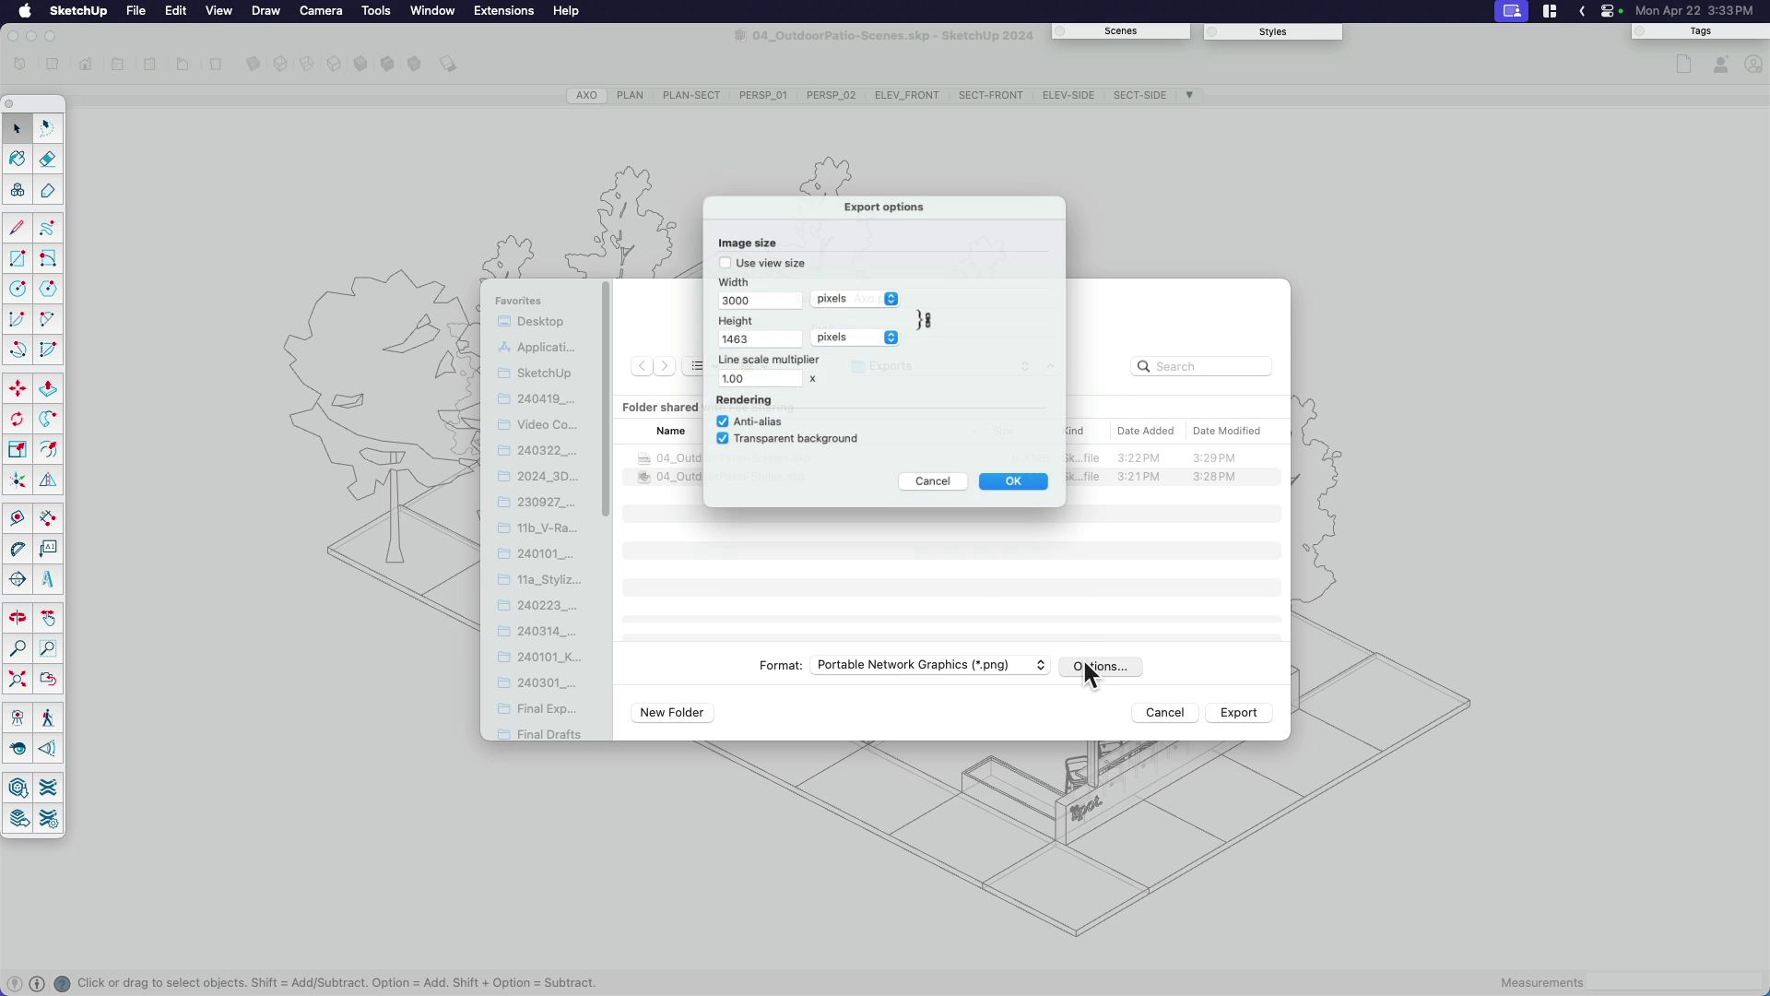
pyautogui.click(735, 255)
pyautogui.click(716, 255)
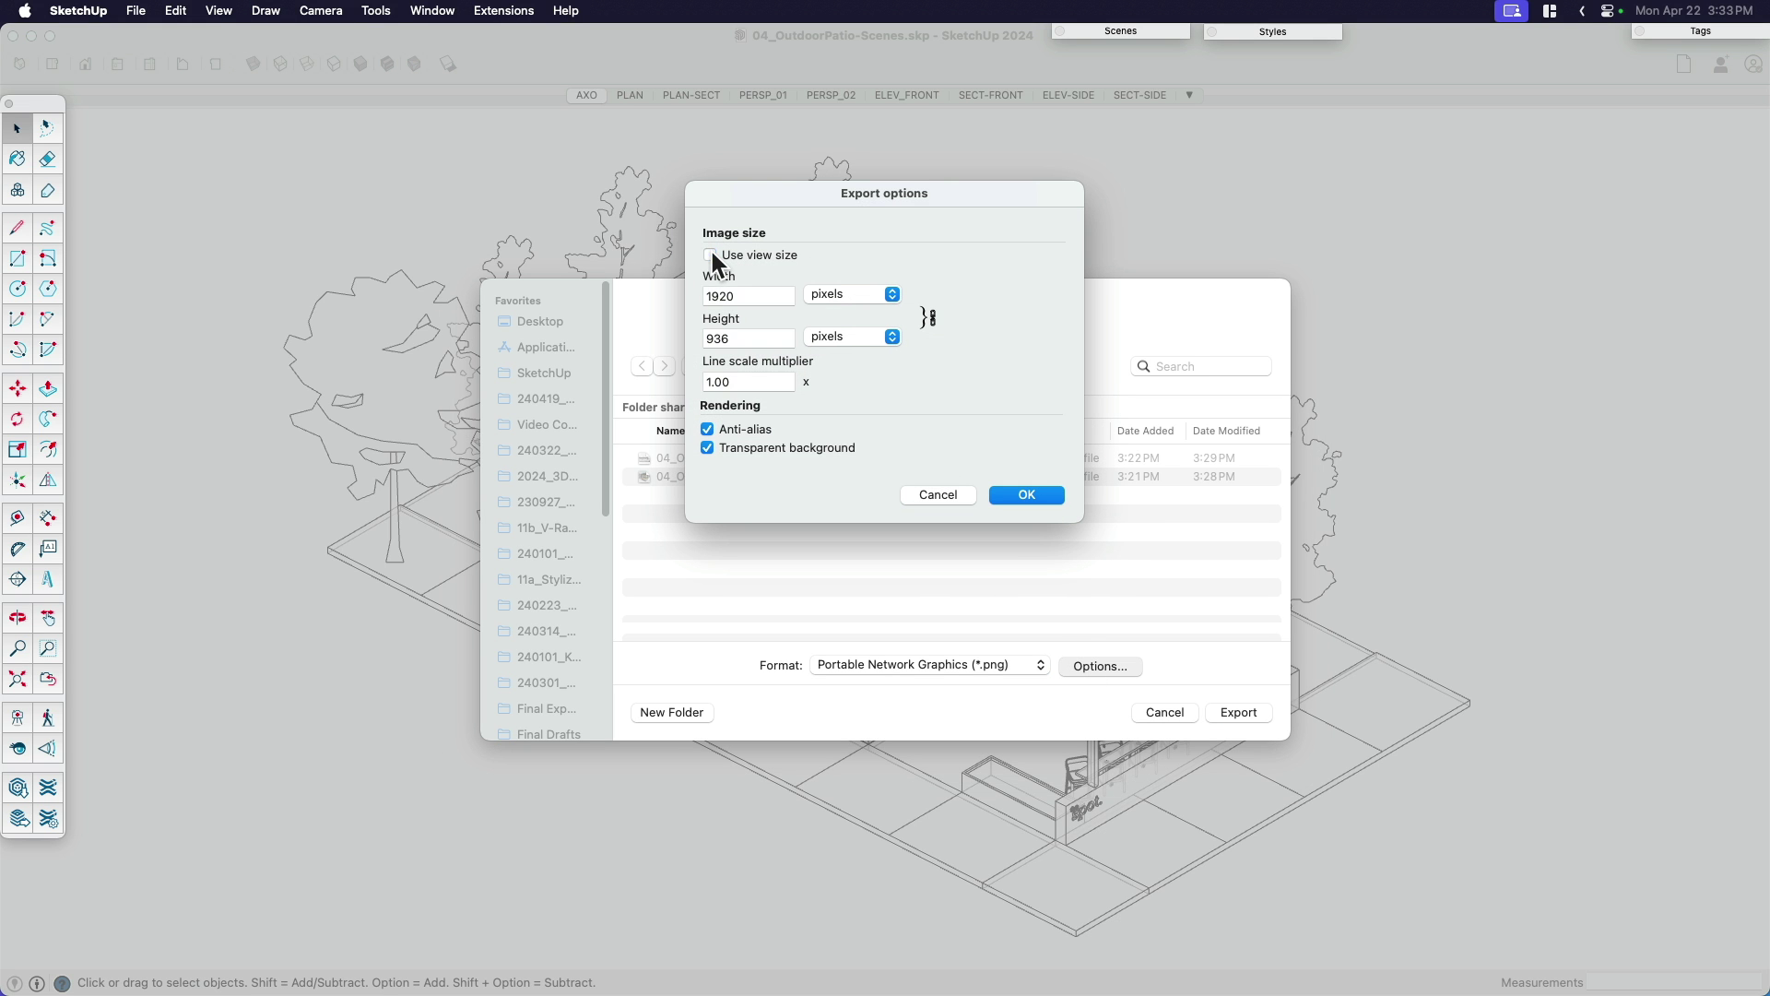
pyautogui.click(1031, 498)
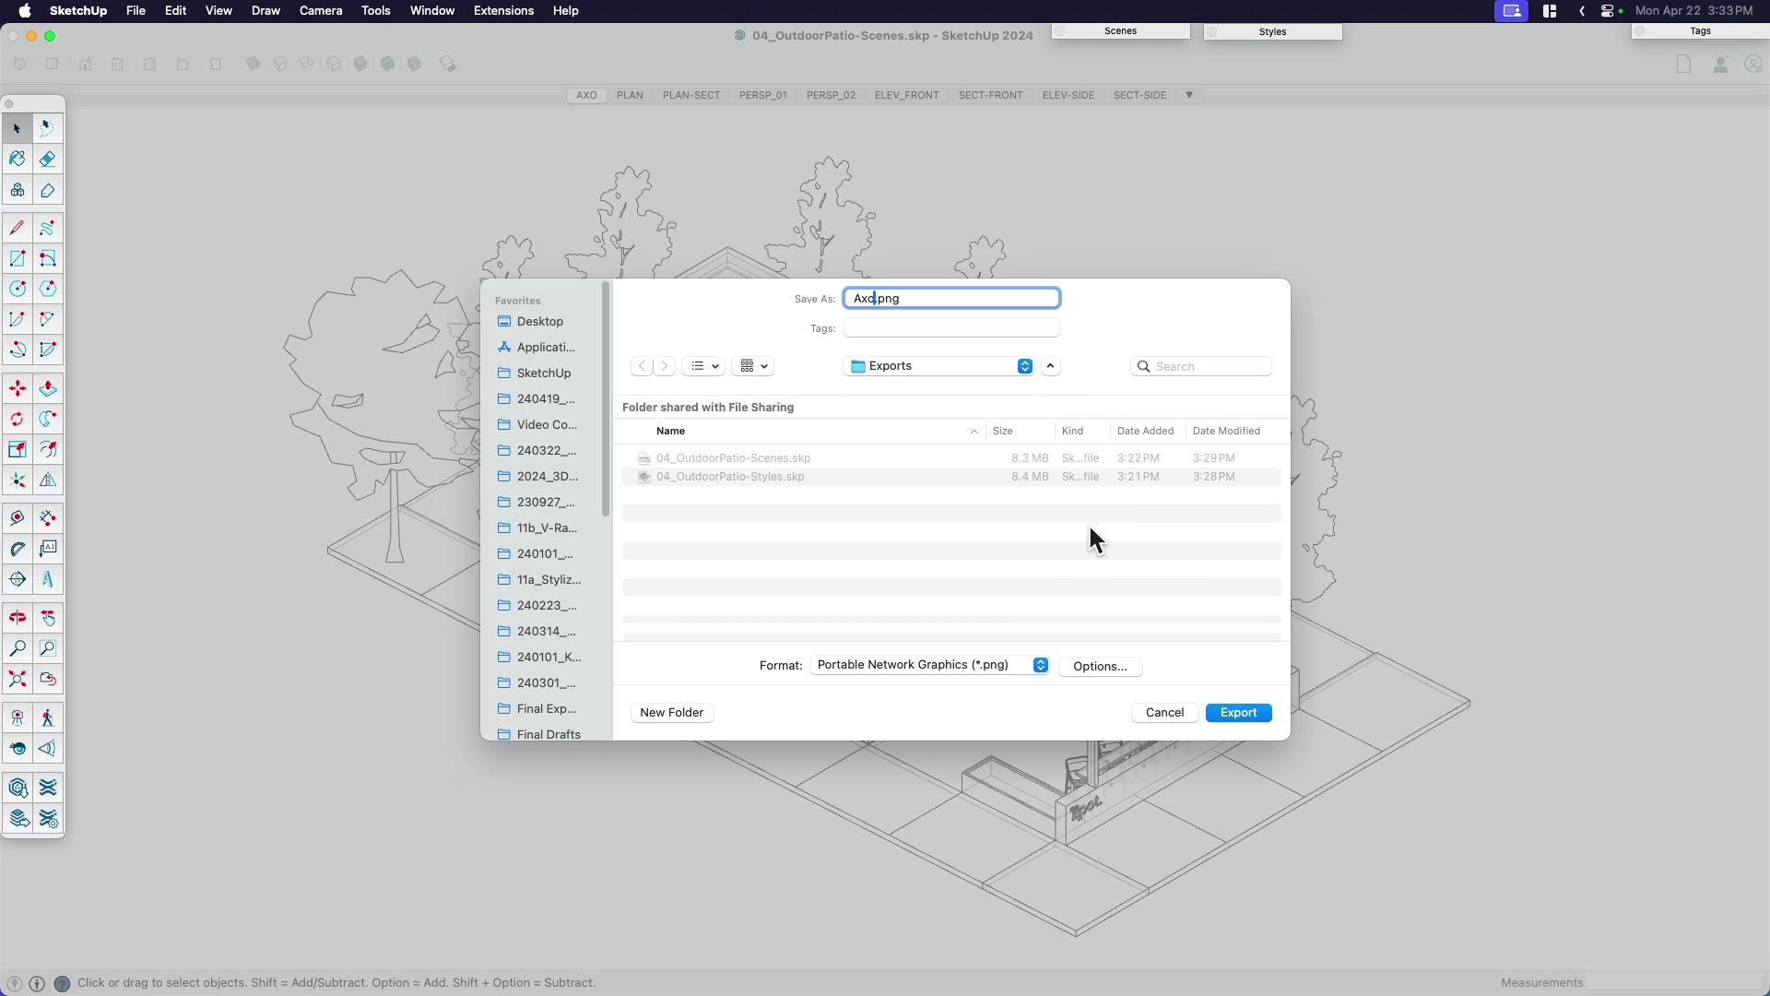
pyautogui.click(1237, 711)
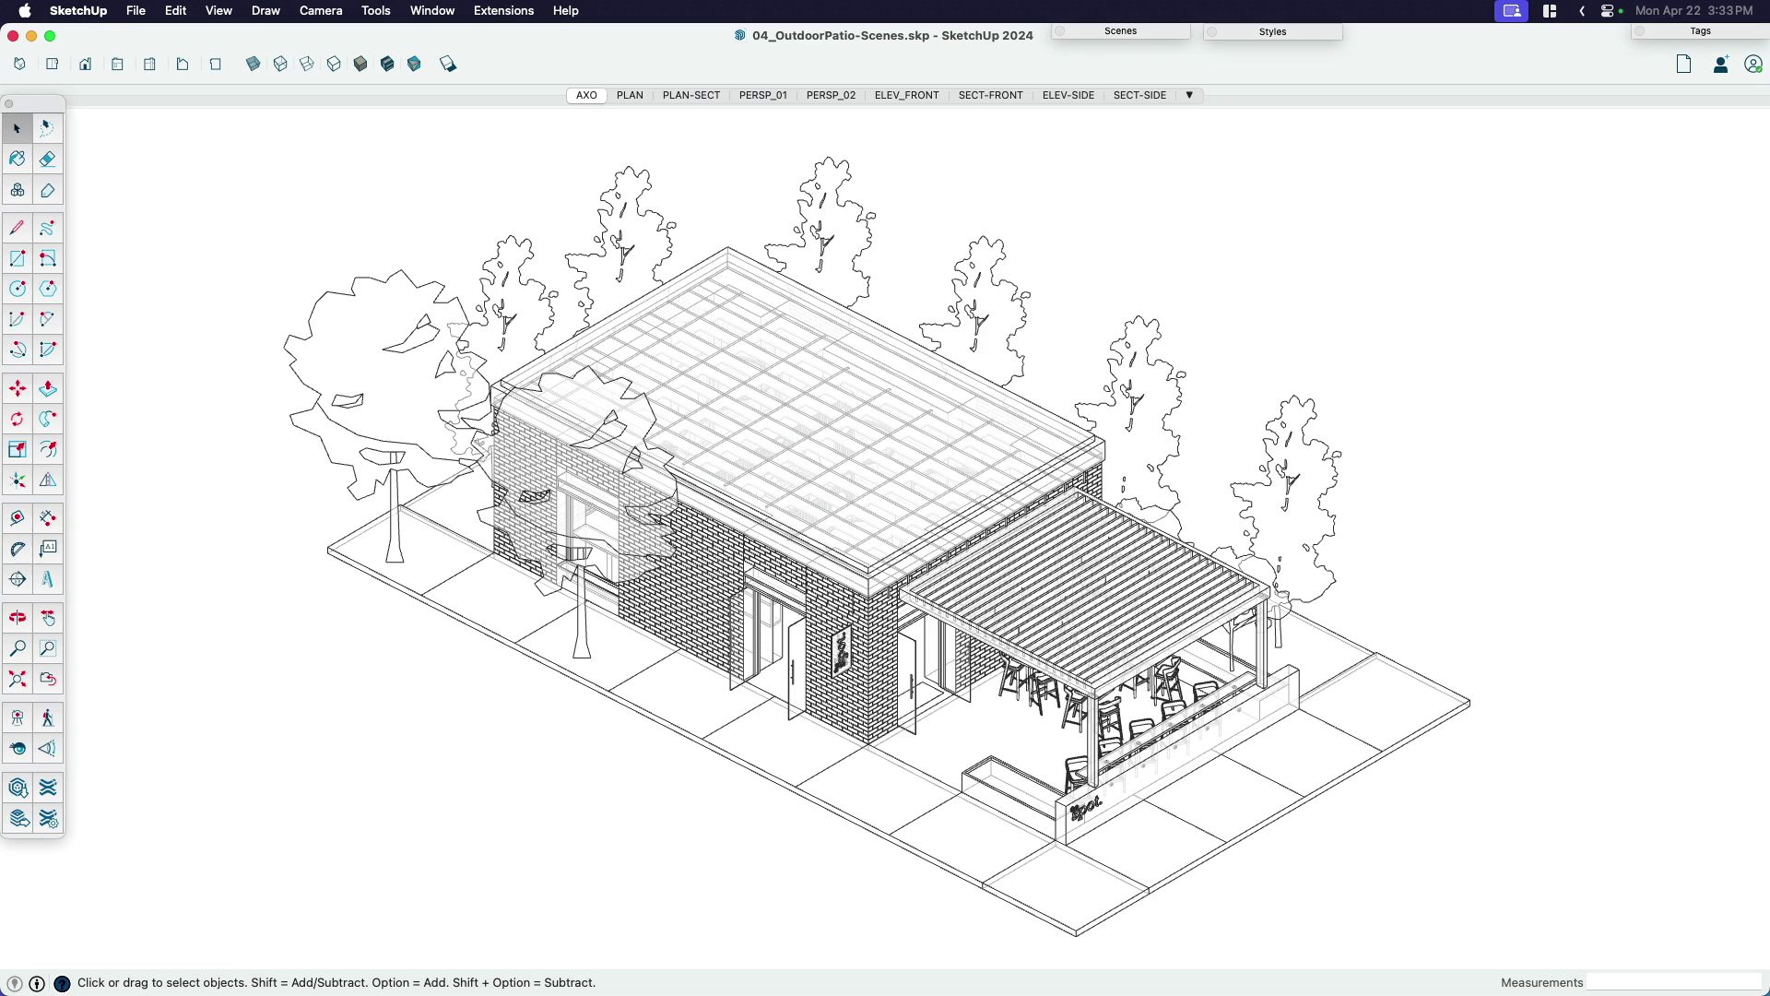
pyautogui.press('super+Tab')
pyautogui.doubleClick(892, 287)
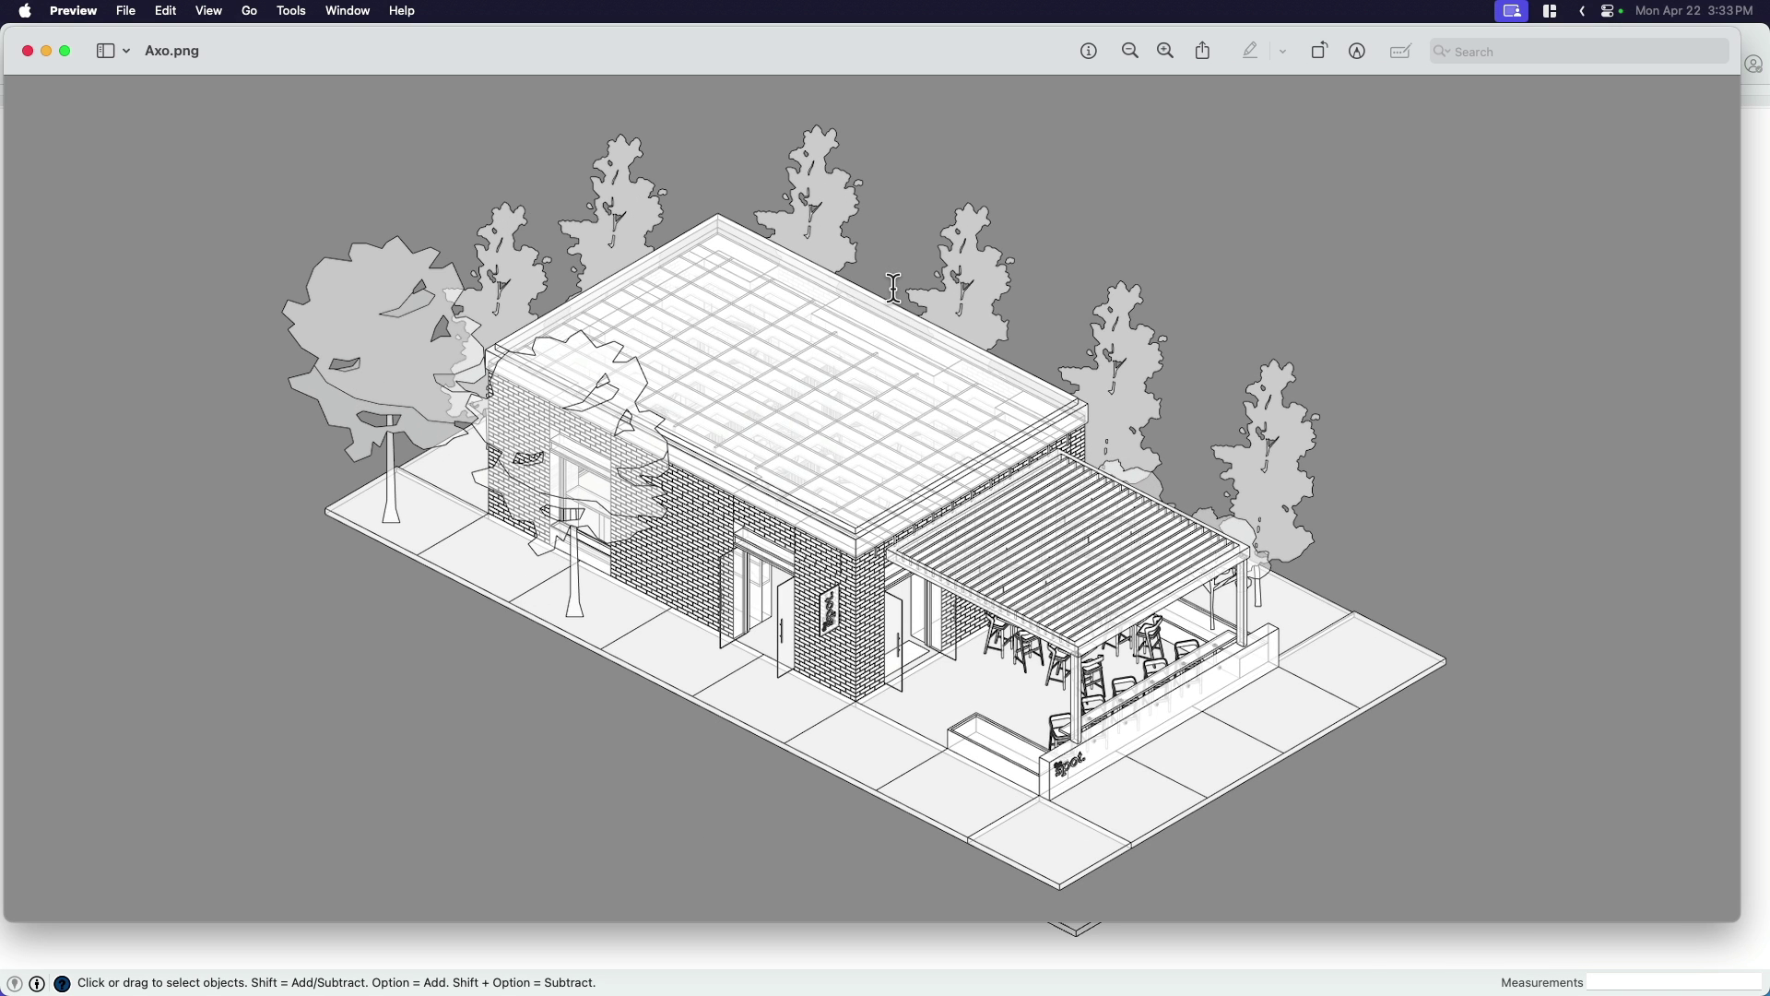
pyautogui.press('super+w')
pyautogui.moveTo(876, 166); pyautogui.dragTo(908, 218)
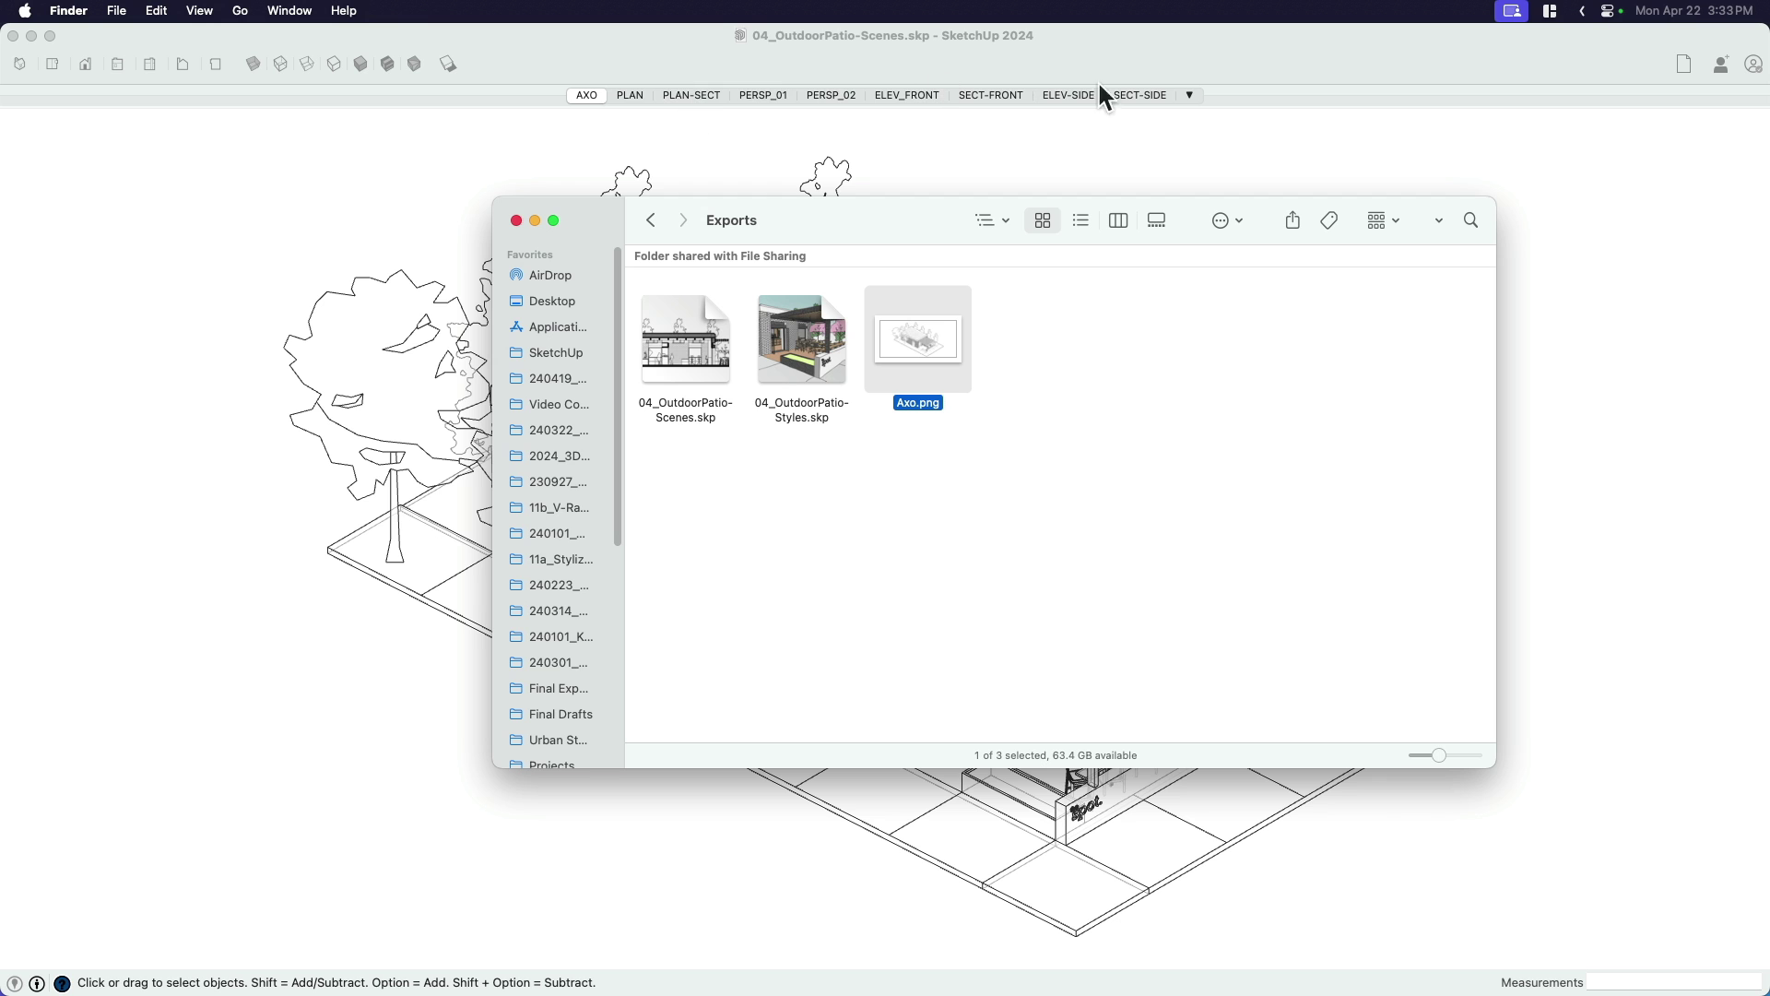
pyautogui.click(1213, 138)
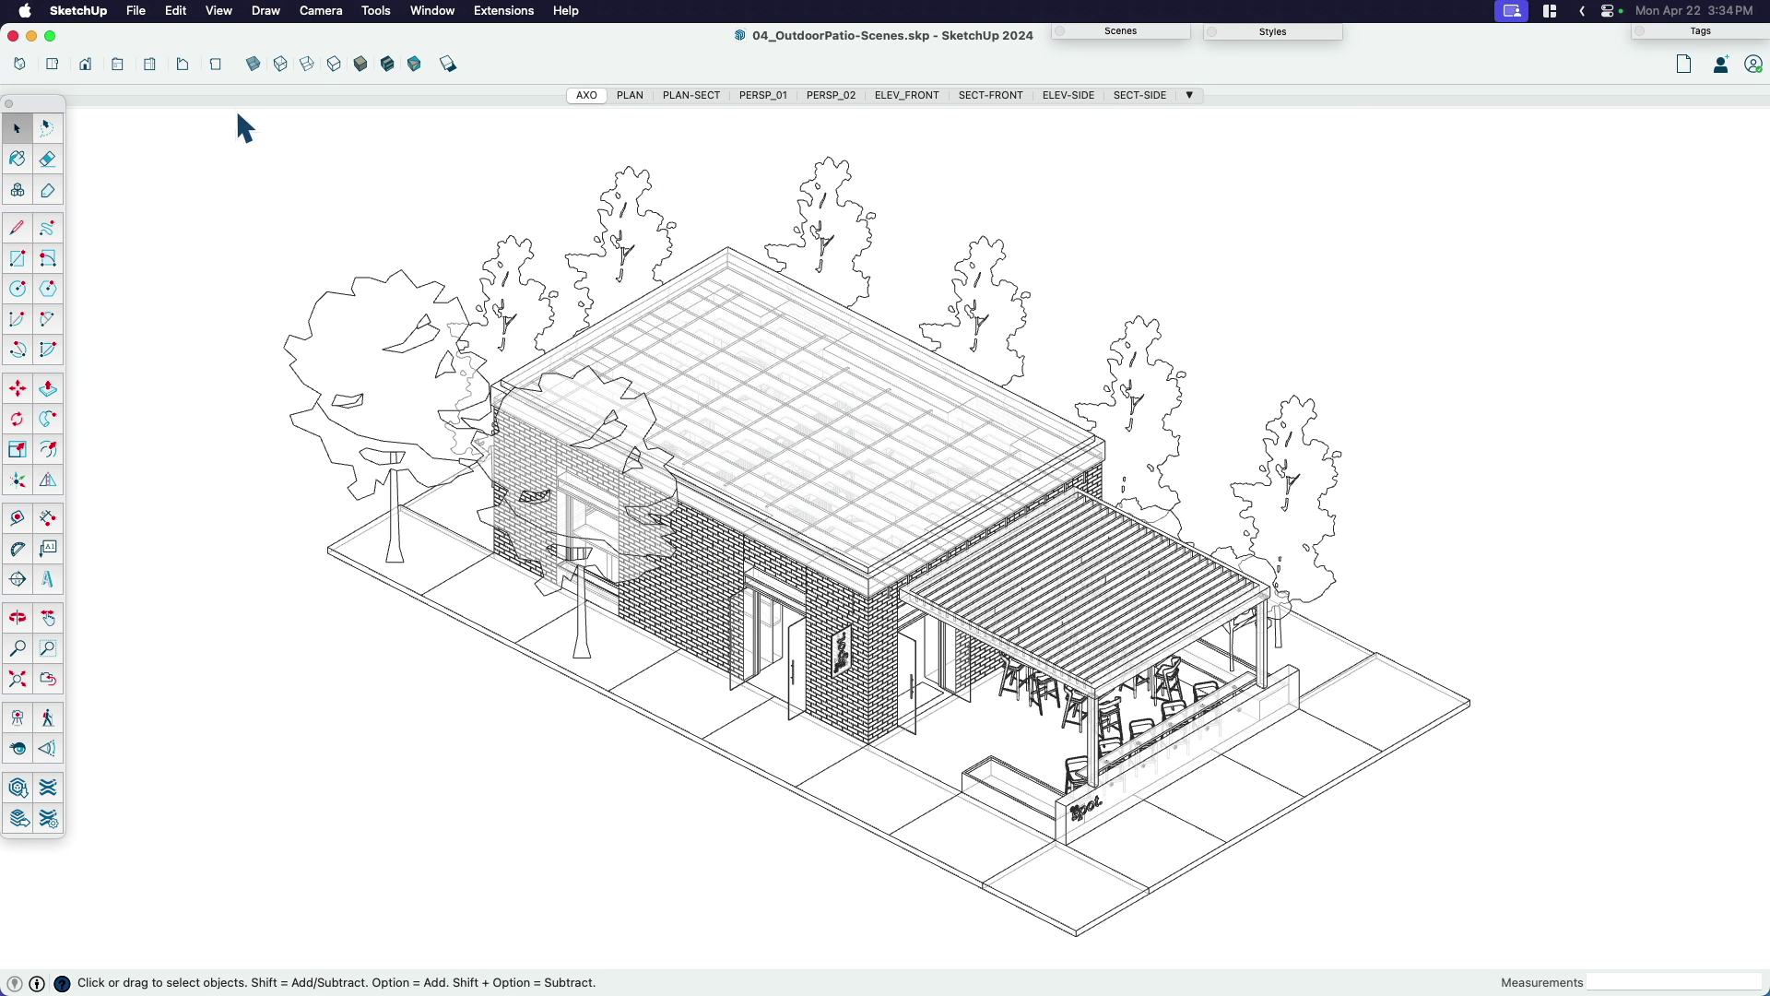
# Start an animation export with resolution 1080p Full HD and frame rate 1 frame/second.
pyautogui.click(141, 12)
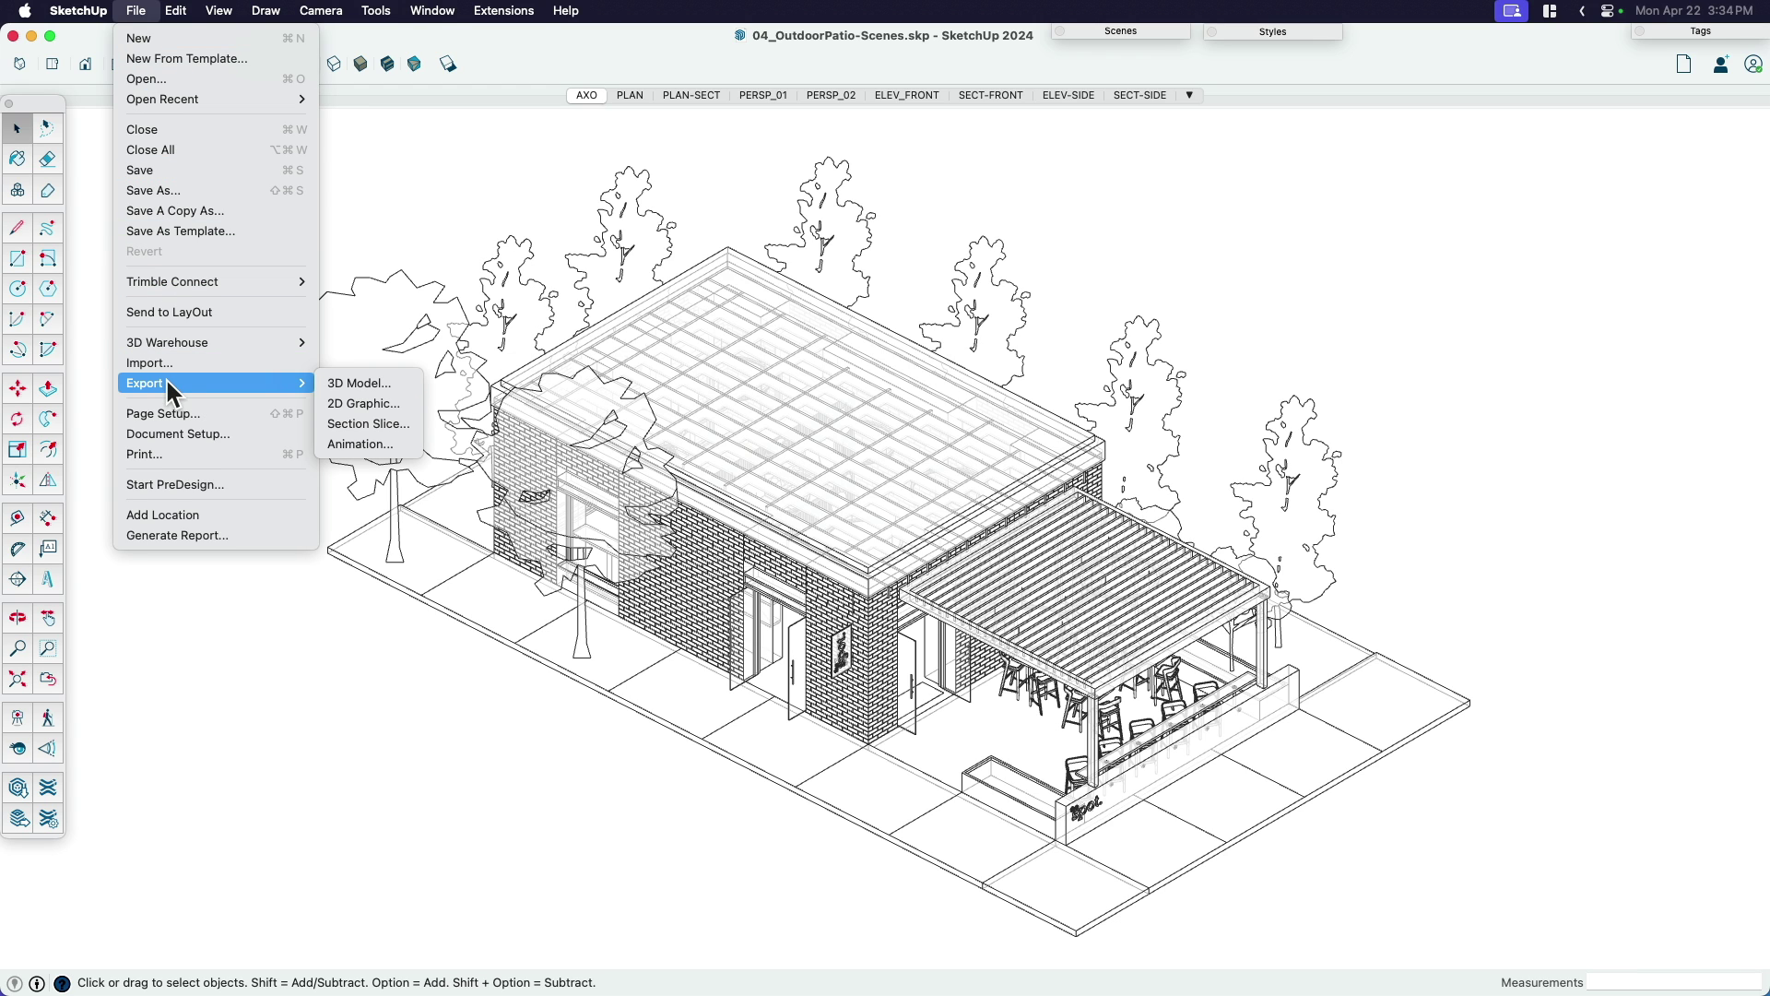
pyautogui.click(368, 444)
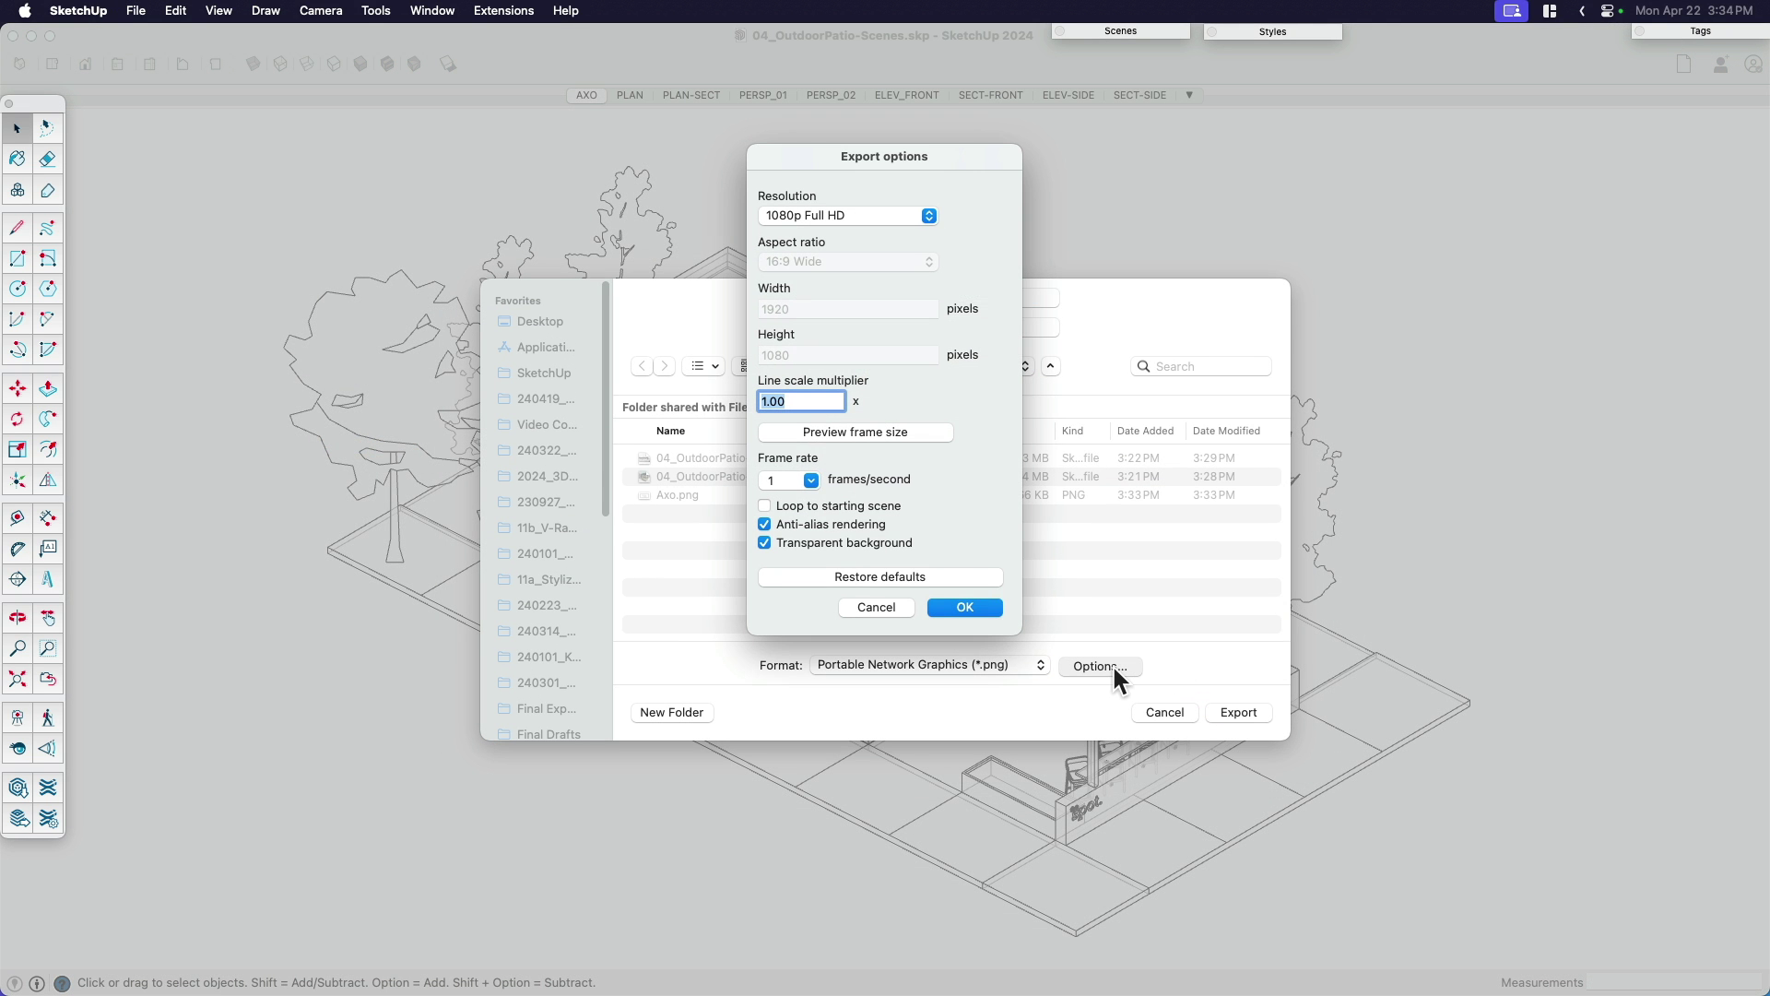
pyautogui.click(801, 214)
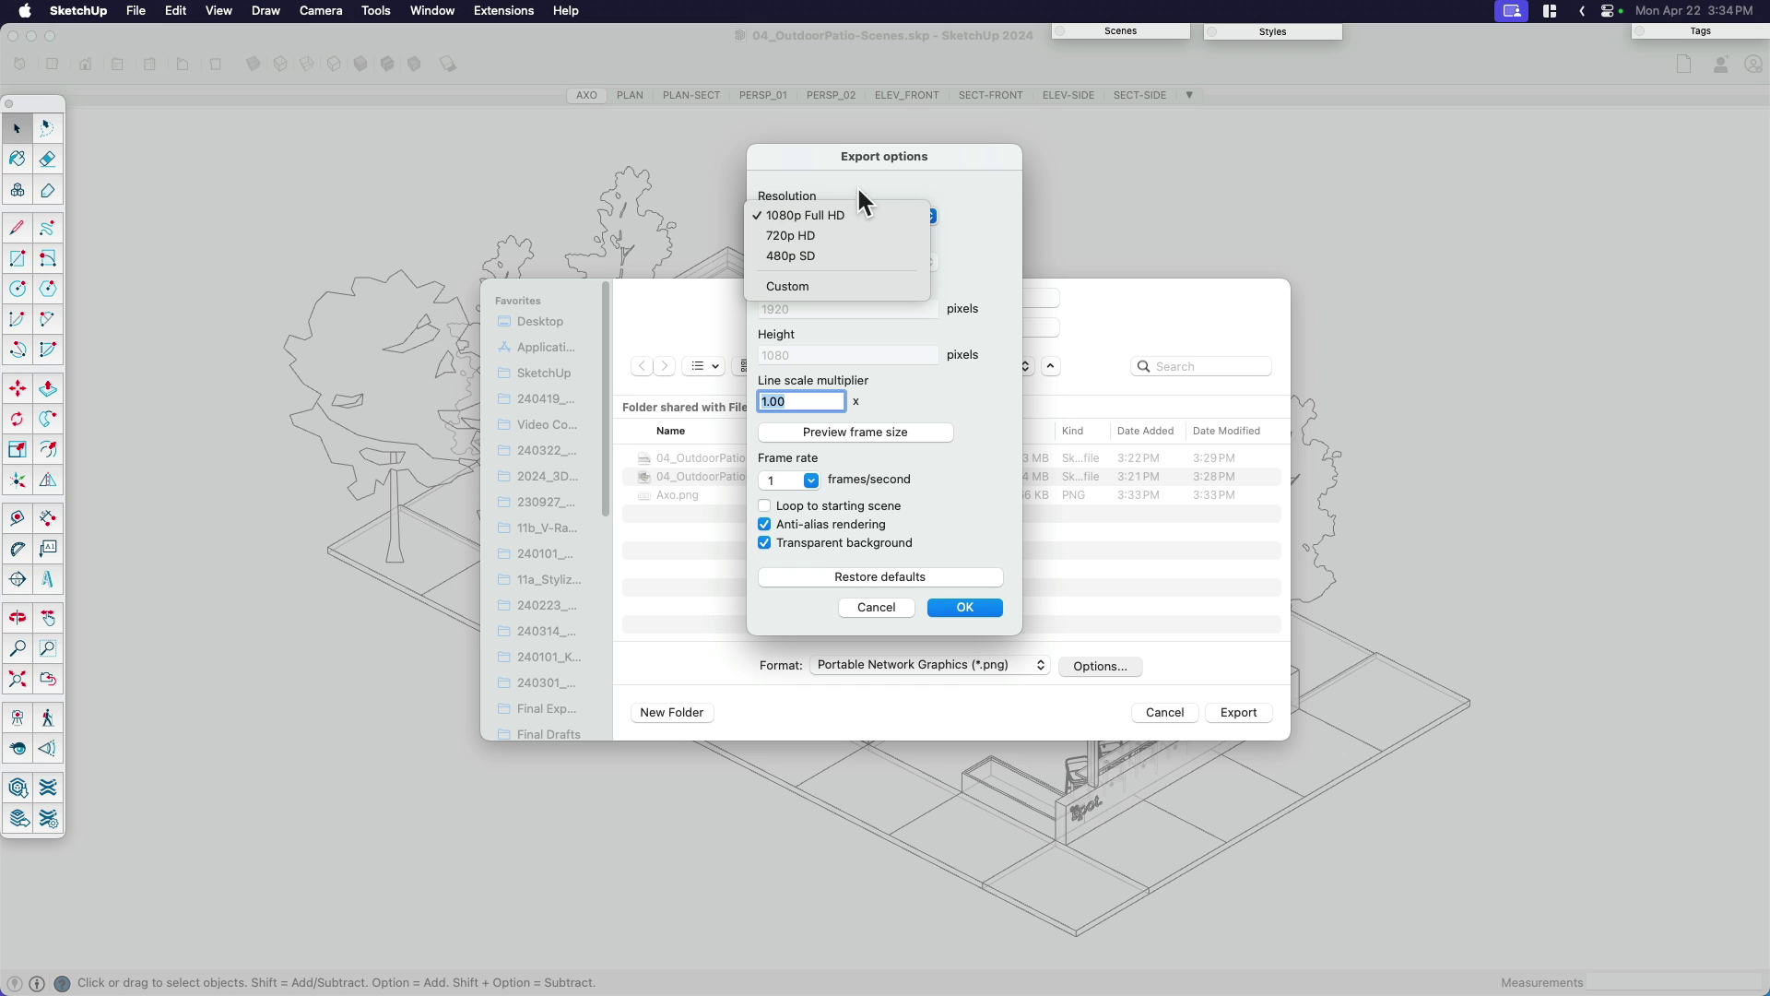
pyautogui.click(920, 181)
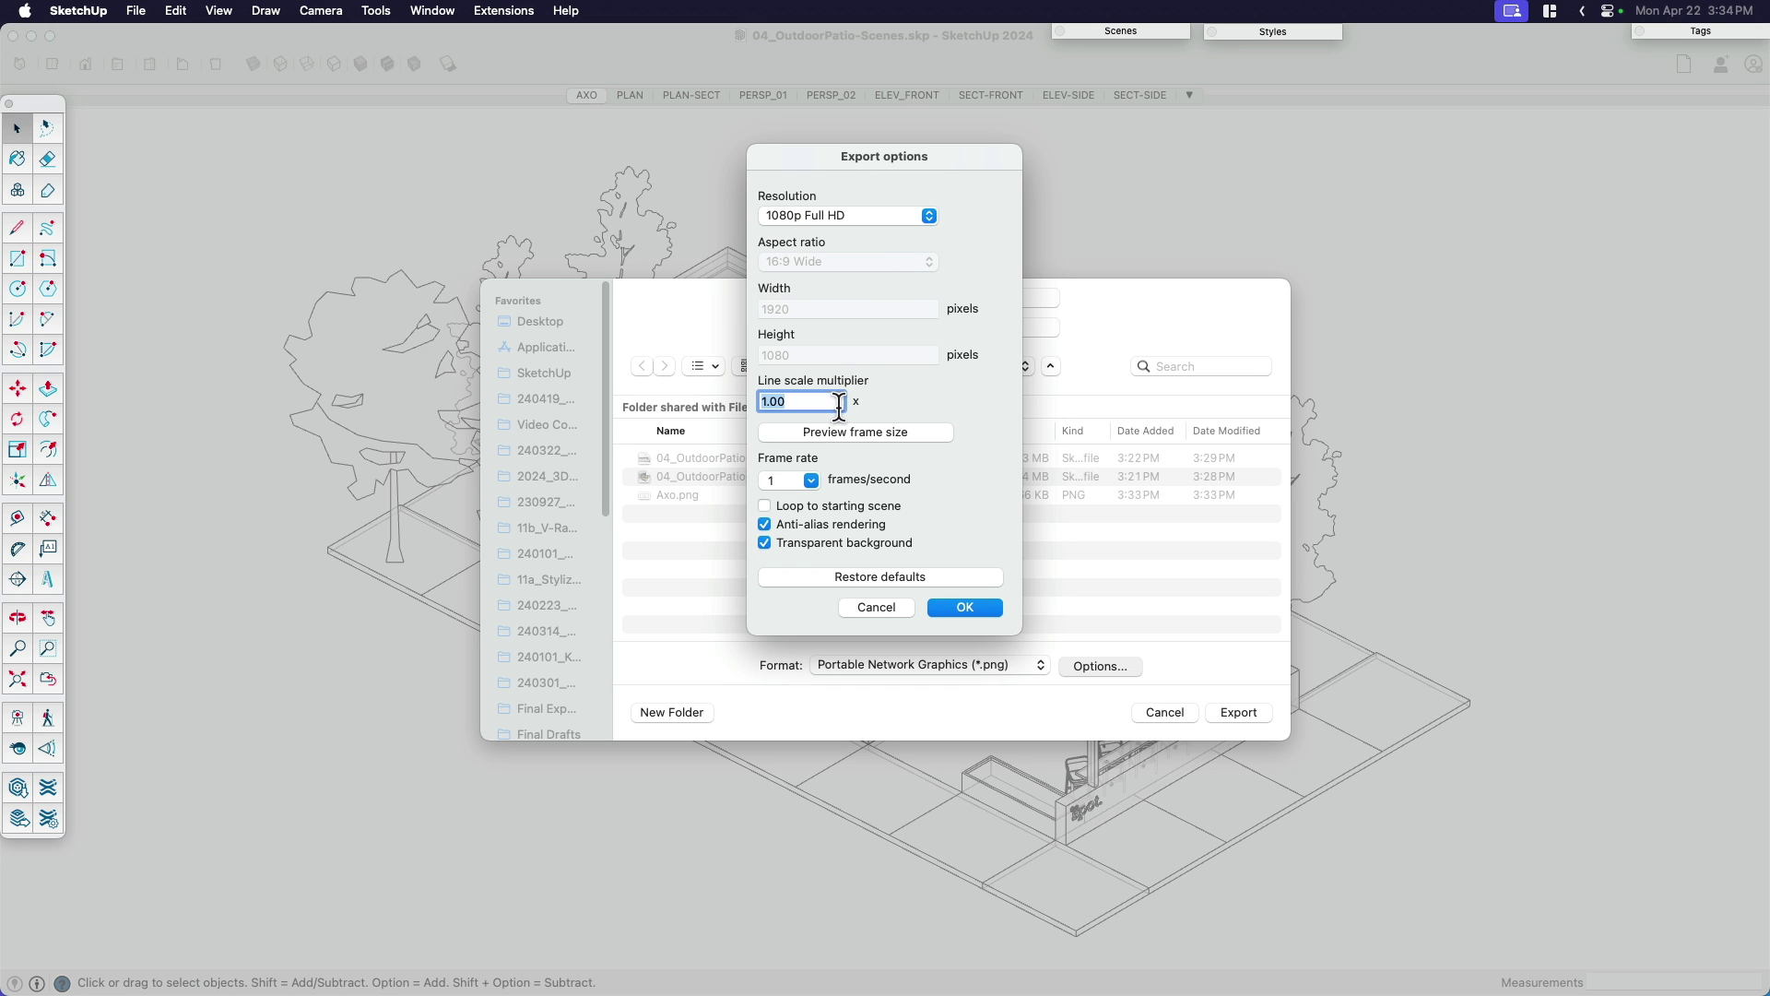
pyautogui.click(811, 481)
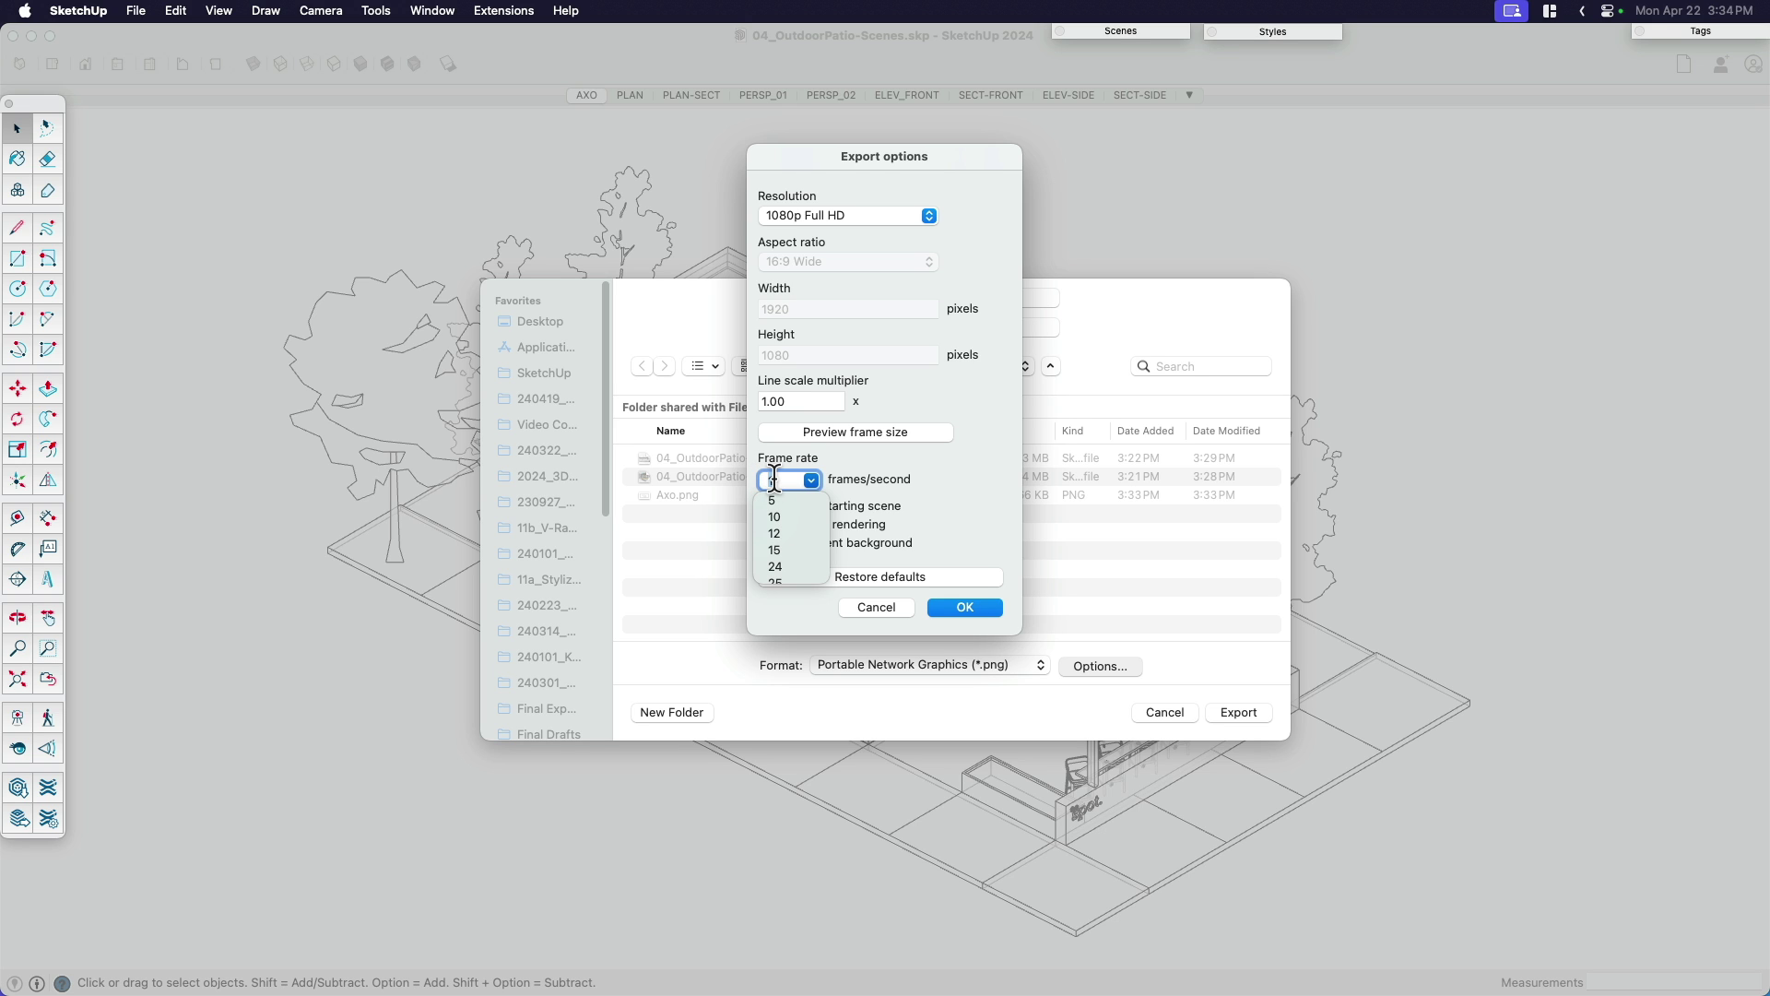
pyautogui.click(931, 470)
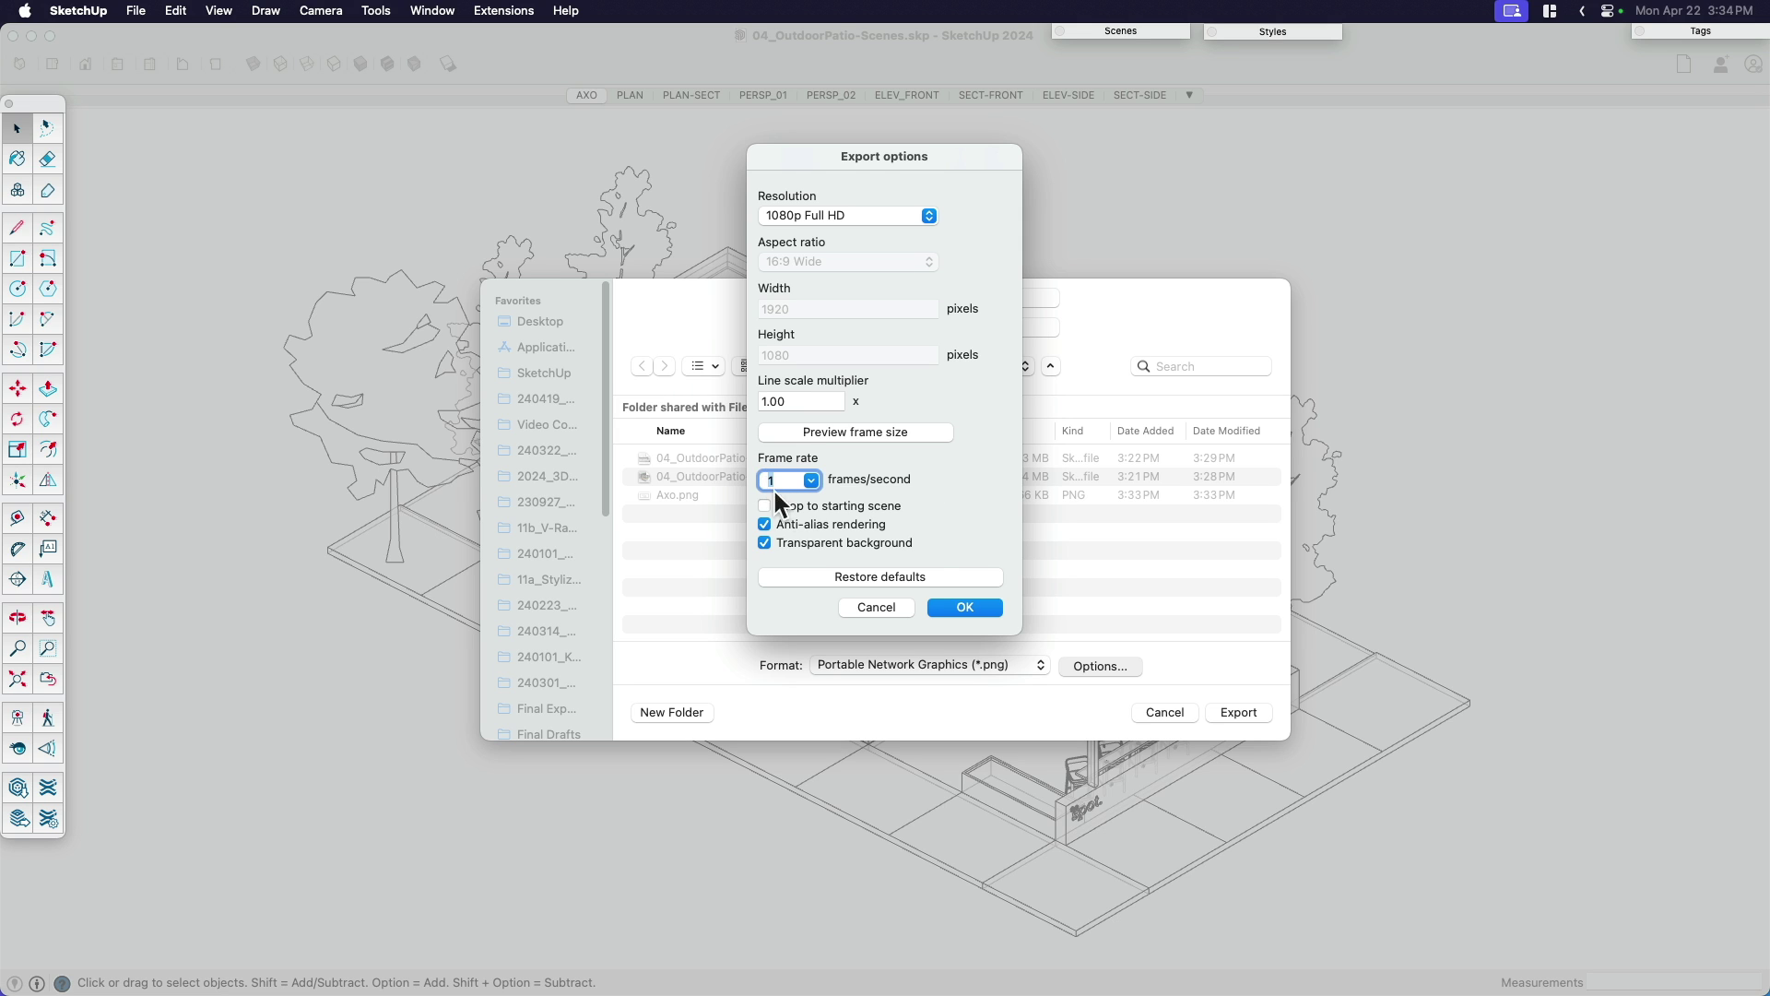
# Export the scenes as a PNG sequence named BatchExport_Scenes into Exports, then bring Finder forward.
pyautogui.click(965, 606)
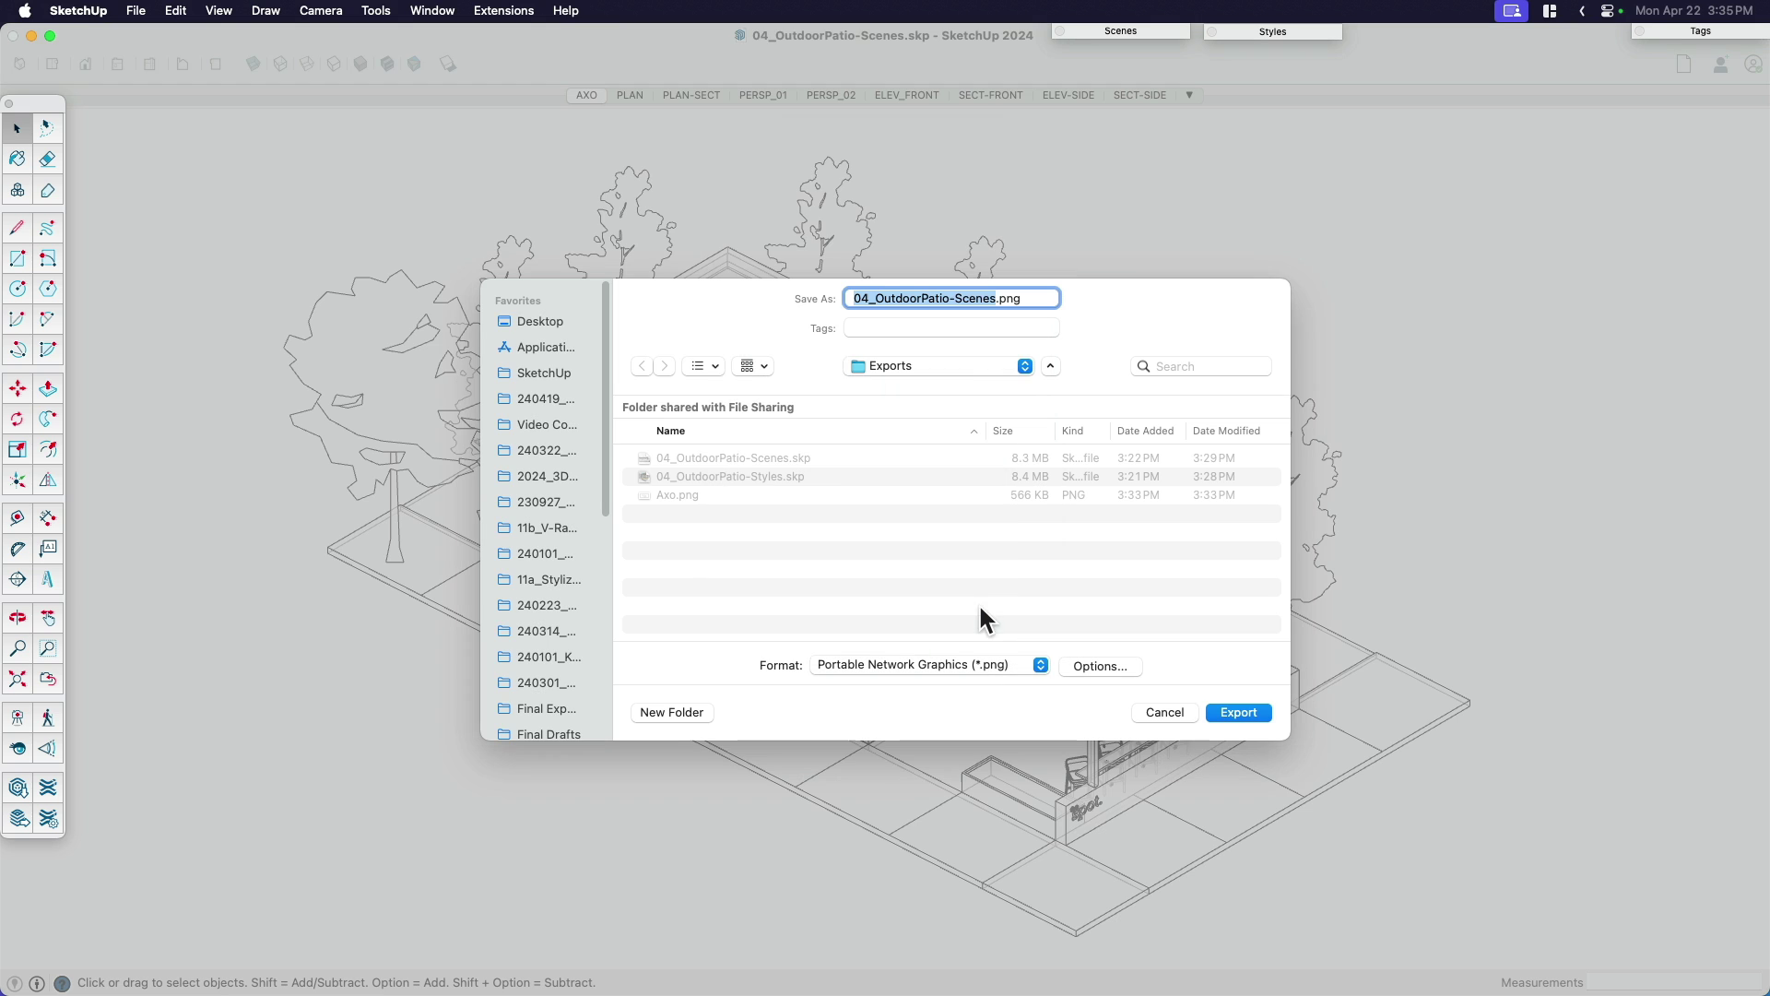
pyautogui.click(997, 297)
pyautogui.moveTo(997, 298); pyautogui.dragTo(870, 300)
pyautogui.write('BatchExport')
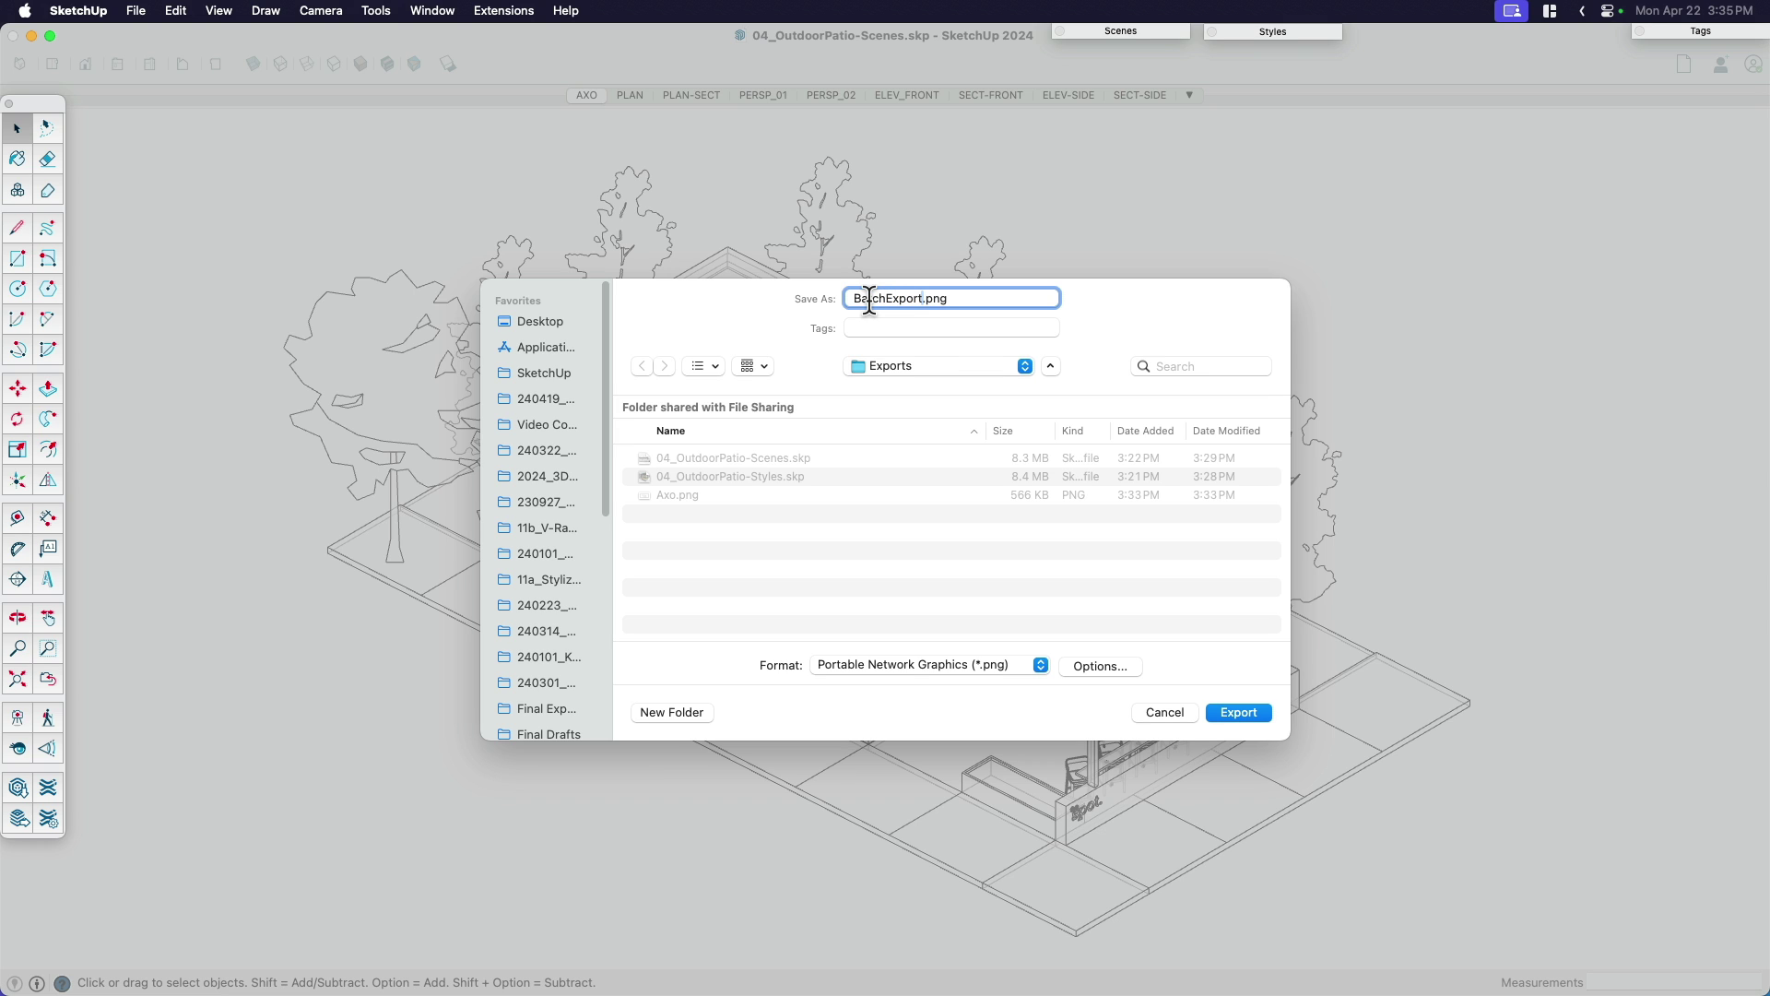
pyautogui.write('_Scenes')
pyautogui.click(1229, 712)
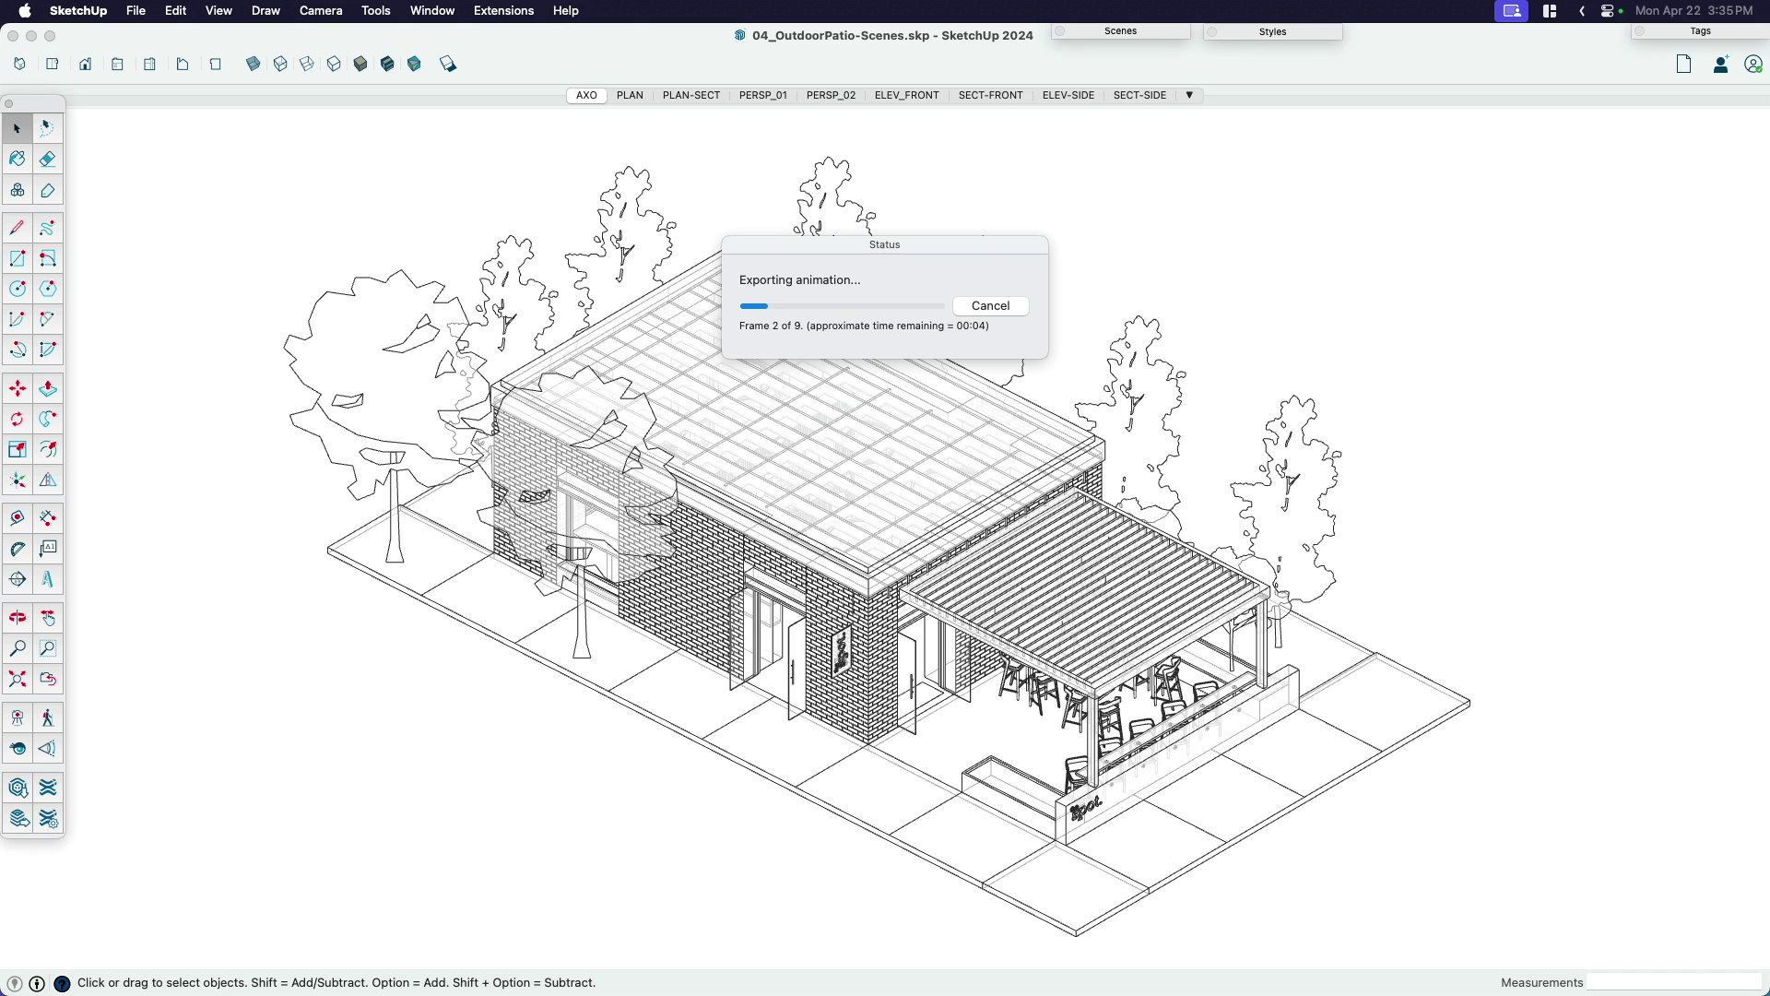
pyautogui.press('super+Tab')
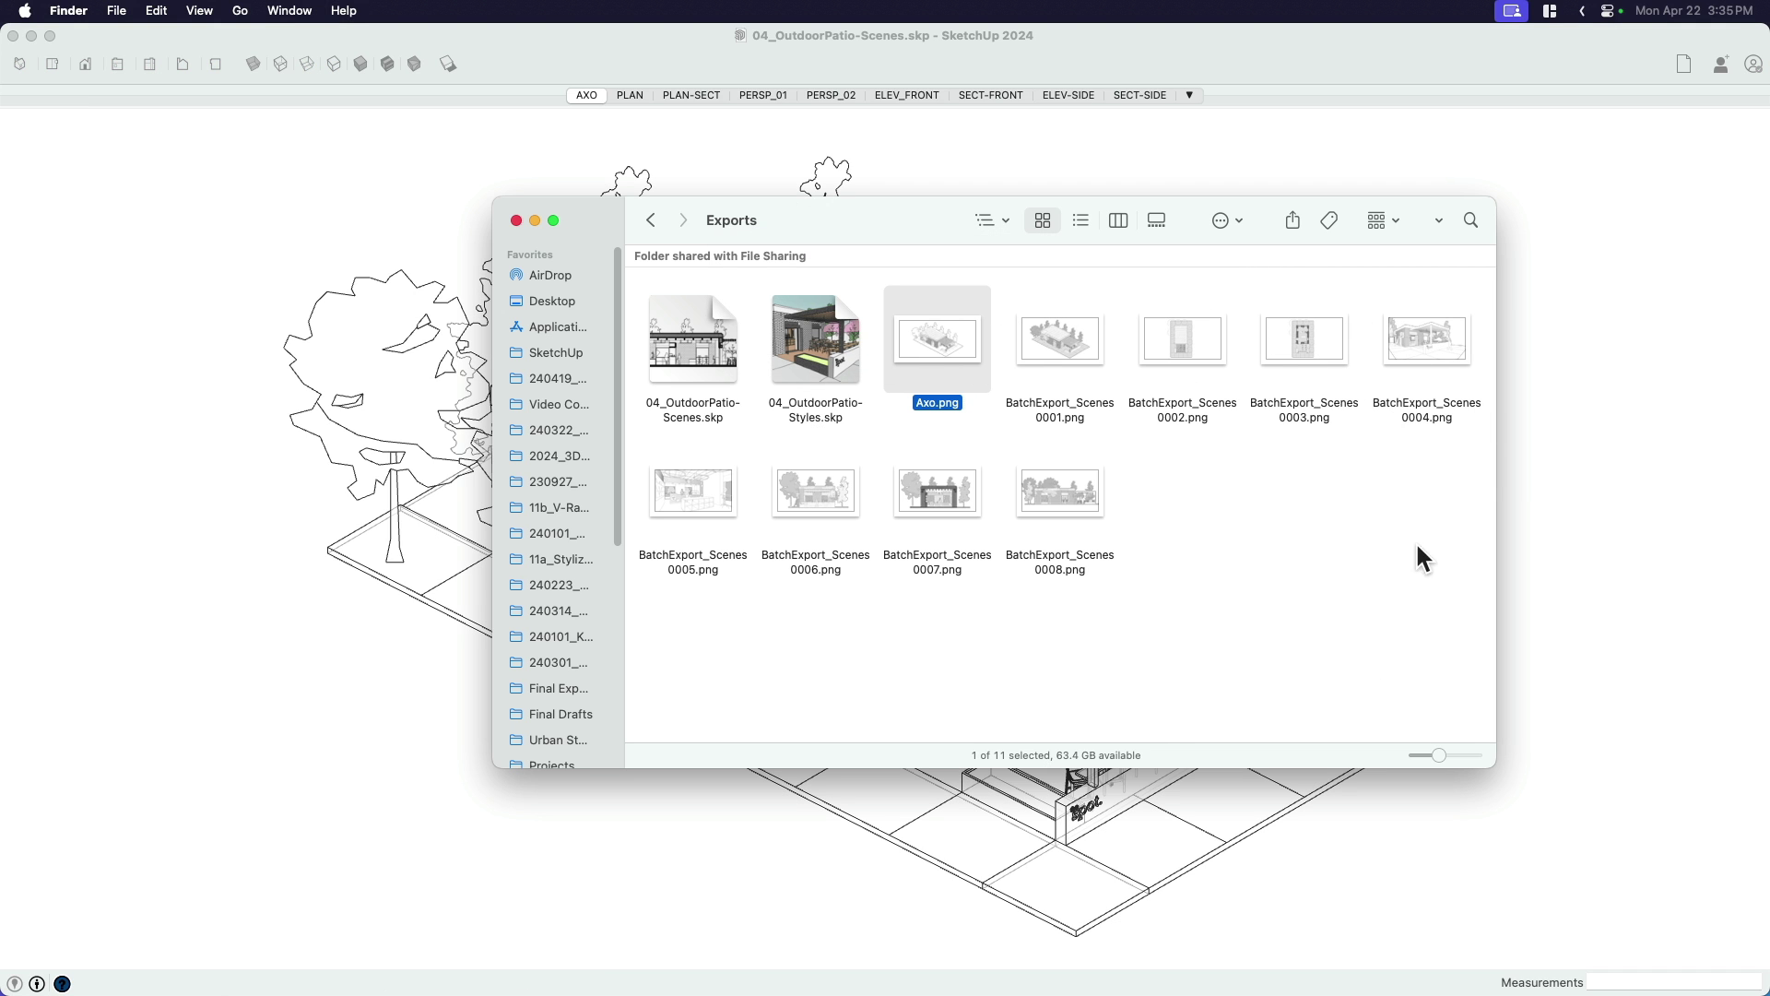
# Select Axo.png and the BatchExport_Scenes PNGs, adding BatchExport_Scenes0006 and 0005.
pyautogui.click(1299, 555)
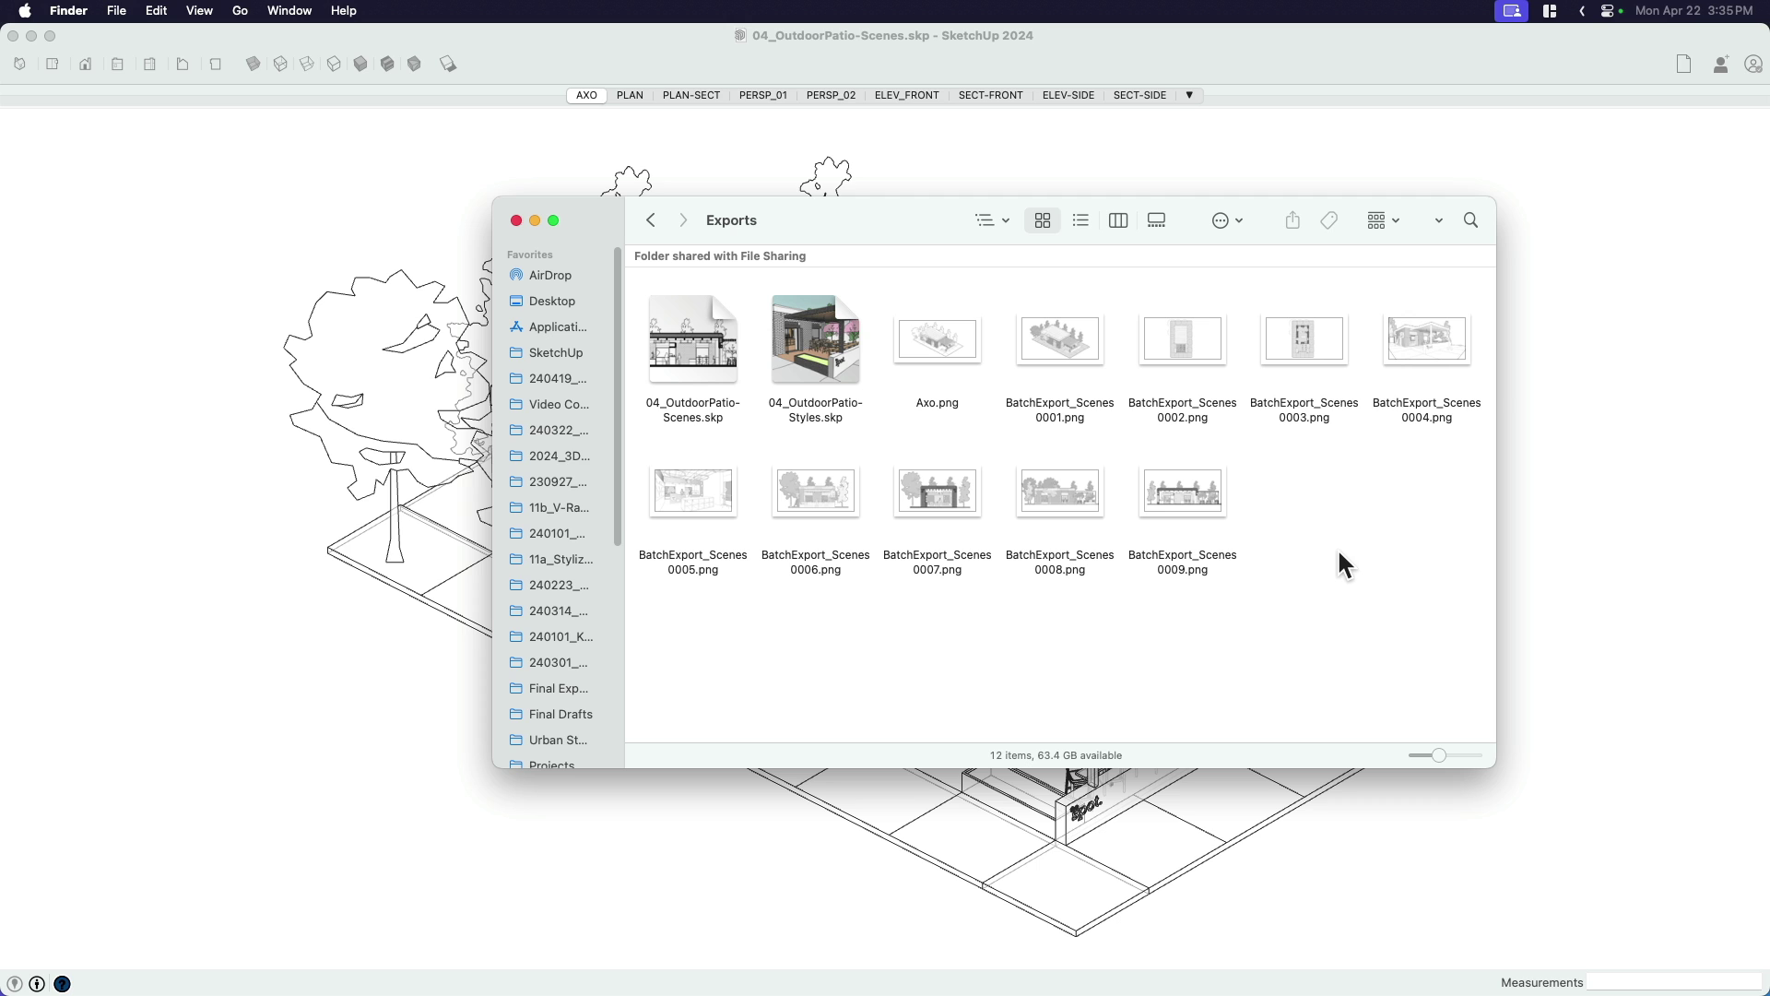
pyautogui.moveTo(1434, 586); pyautogui.dragTo(924, 333)
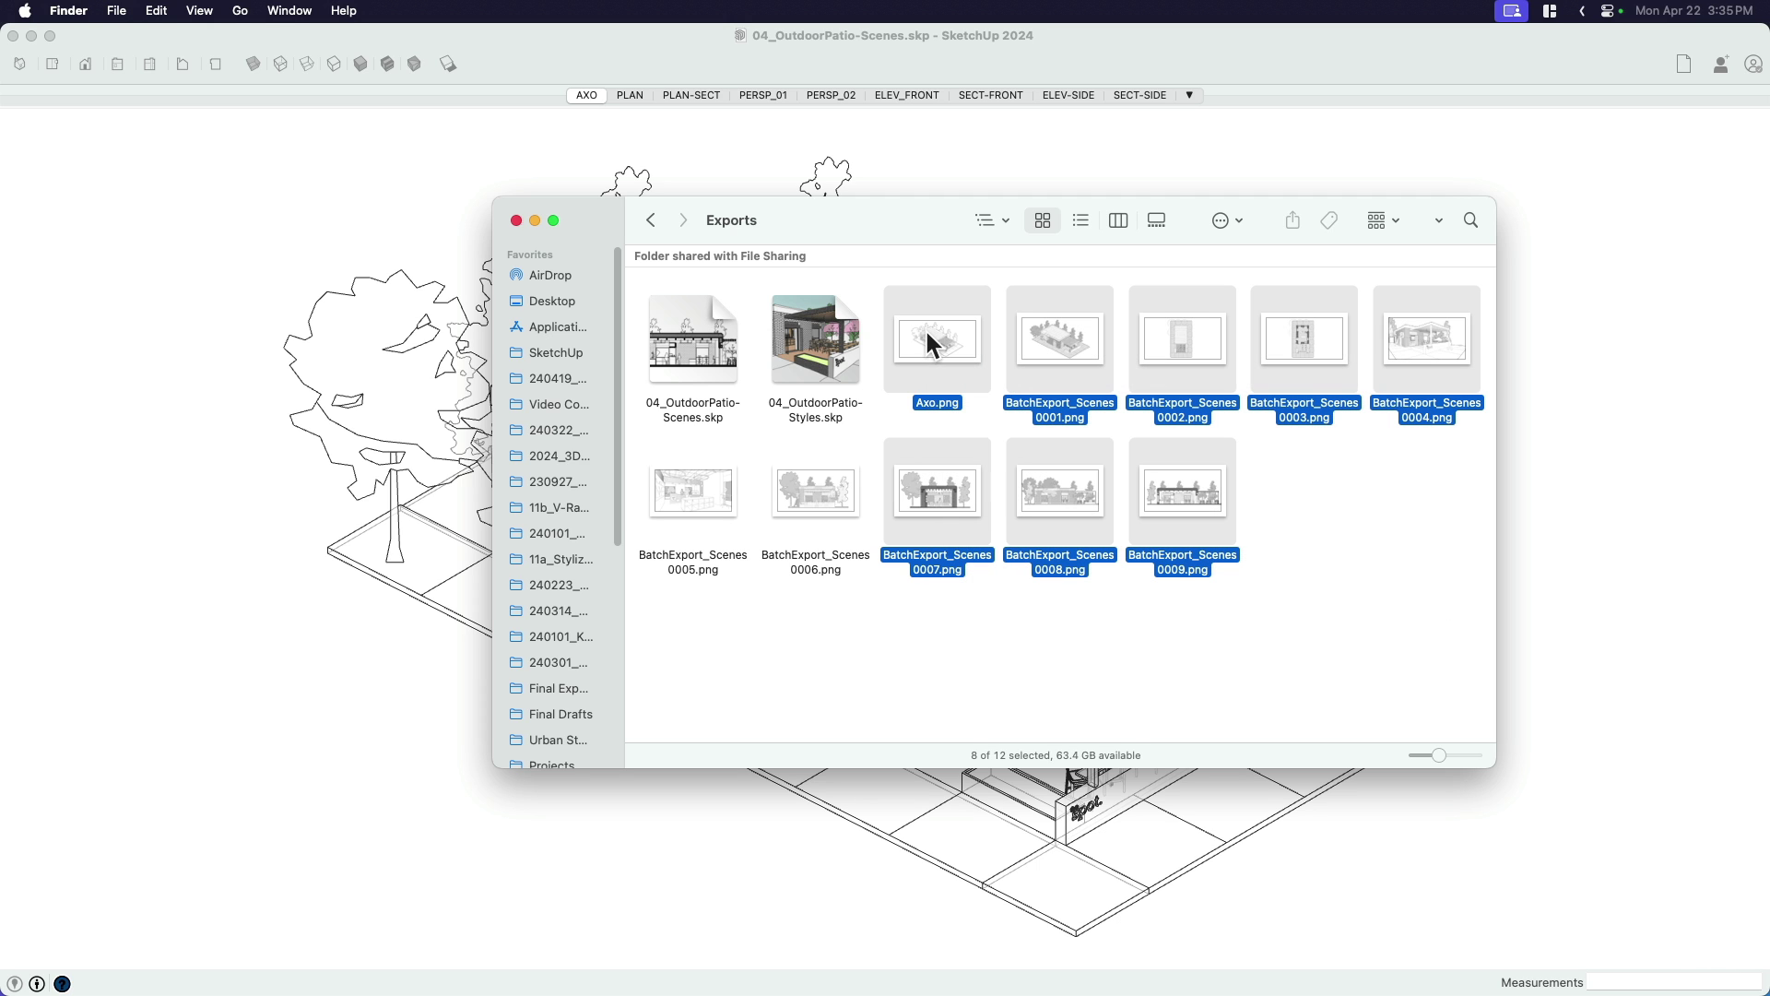
pyautogui.keyDown('super'); pyautogui.click(818, 493); pyautogui.keyUp('super')
pyautogui.keyDown('super'); pyautogui.click(692, 491); pyautogui.keyUp('super')
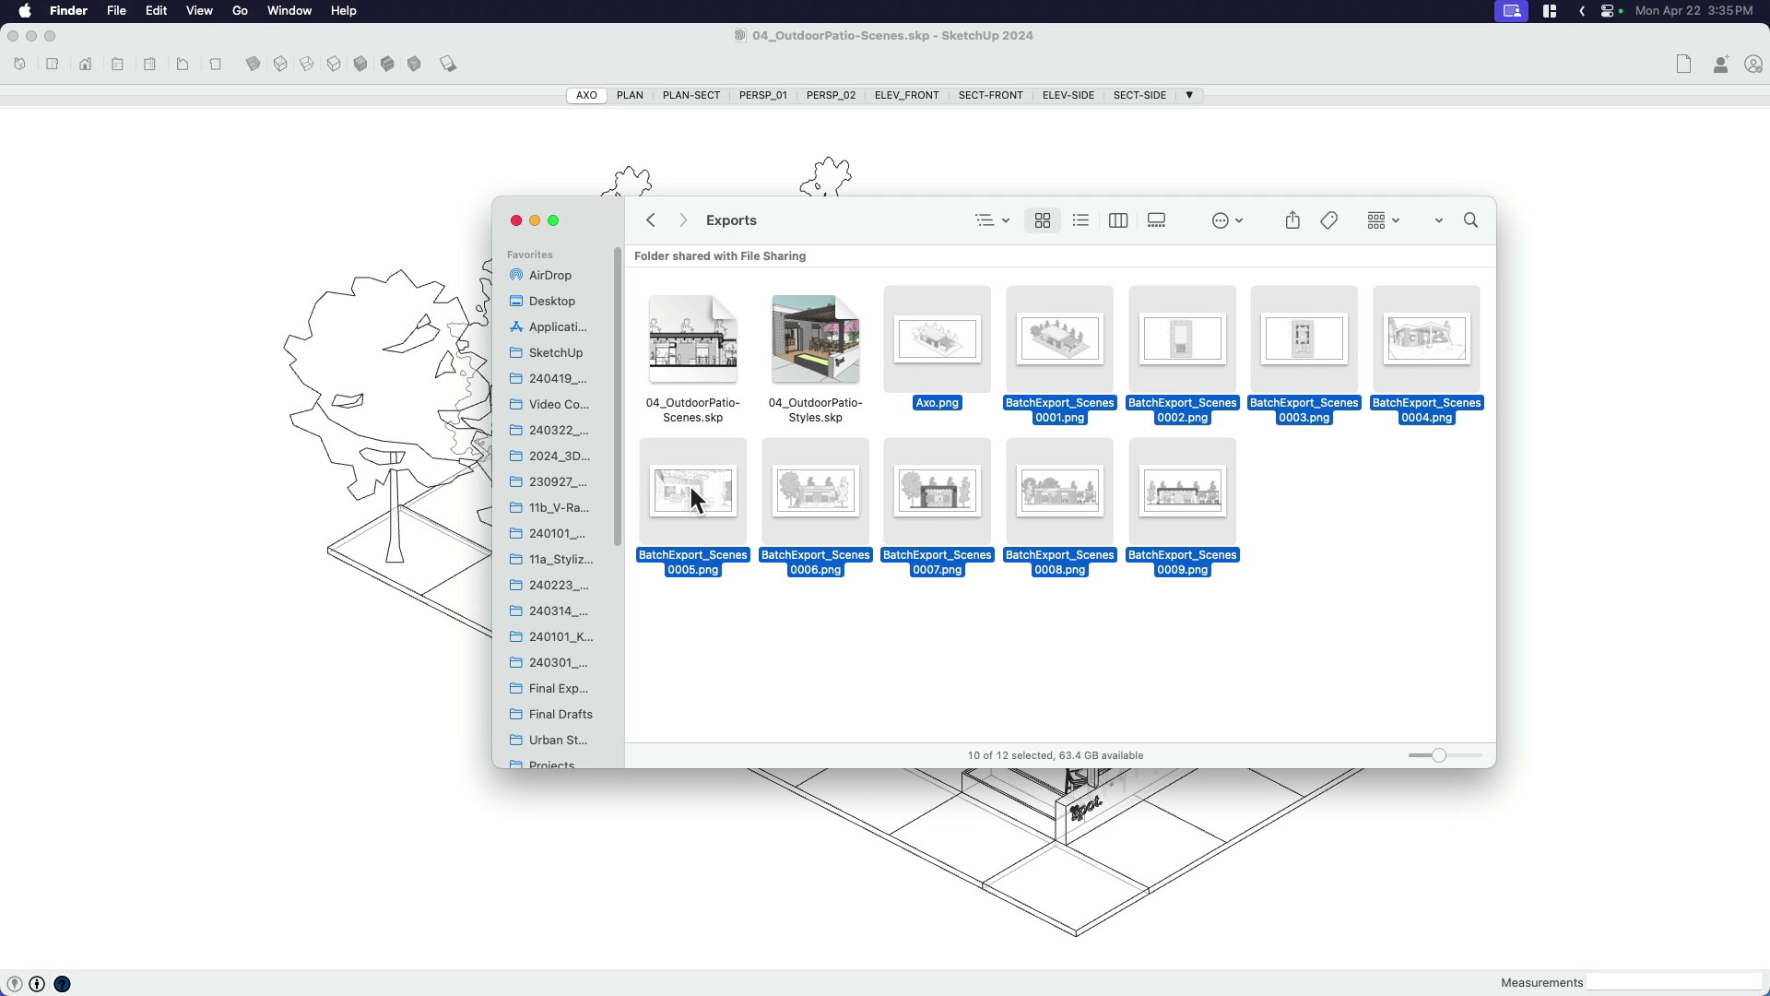
# Open the selected PNGs in Preview and step through BatchExport_Scenes0002 to 0007.
pyautogui.doubleClick(889, 555)
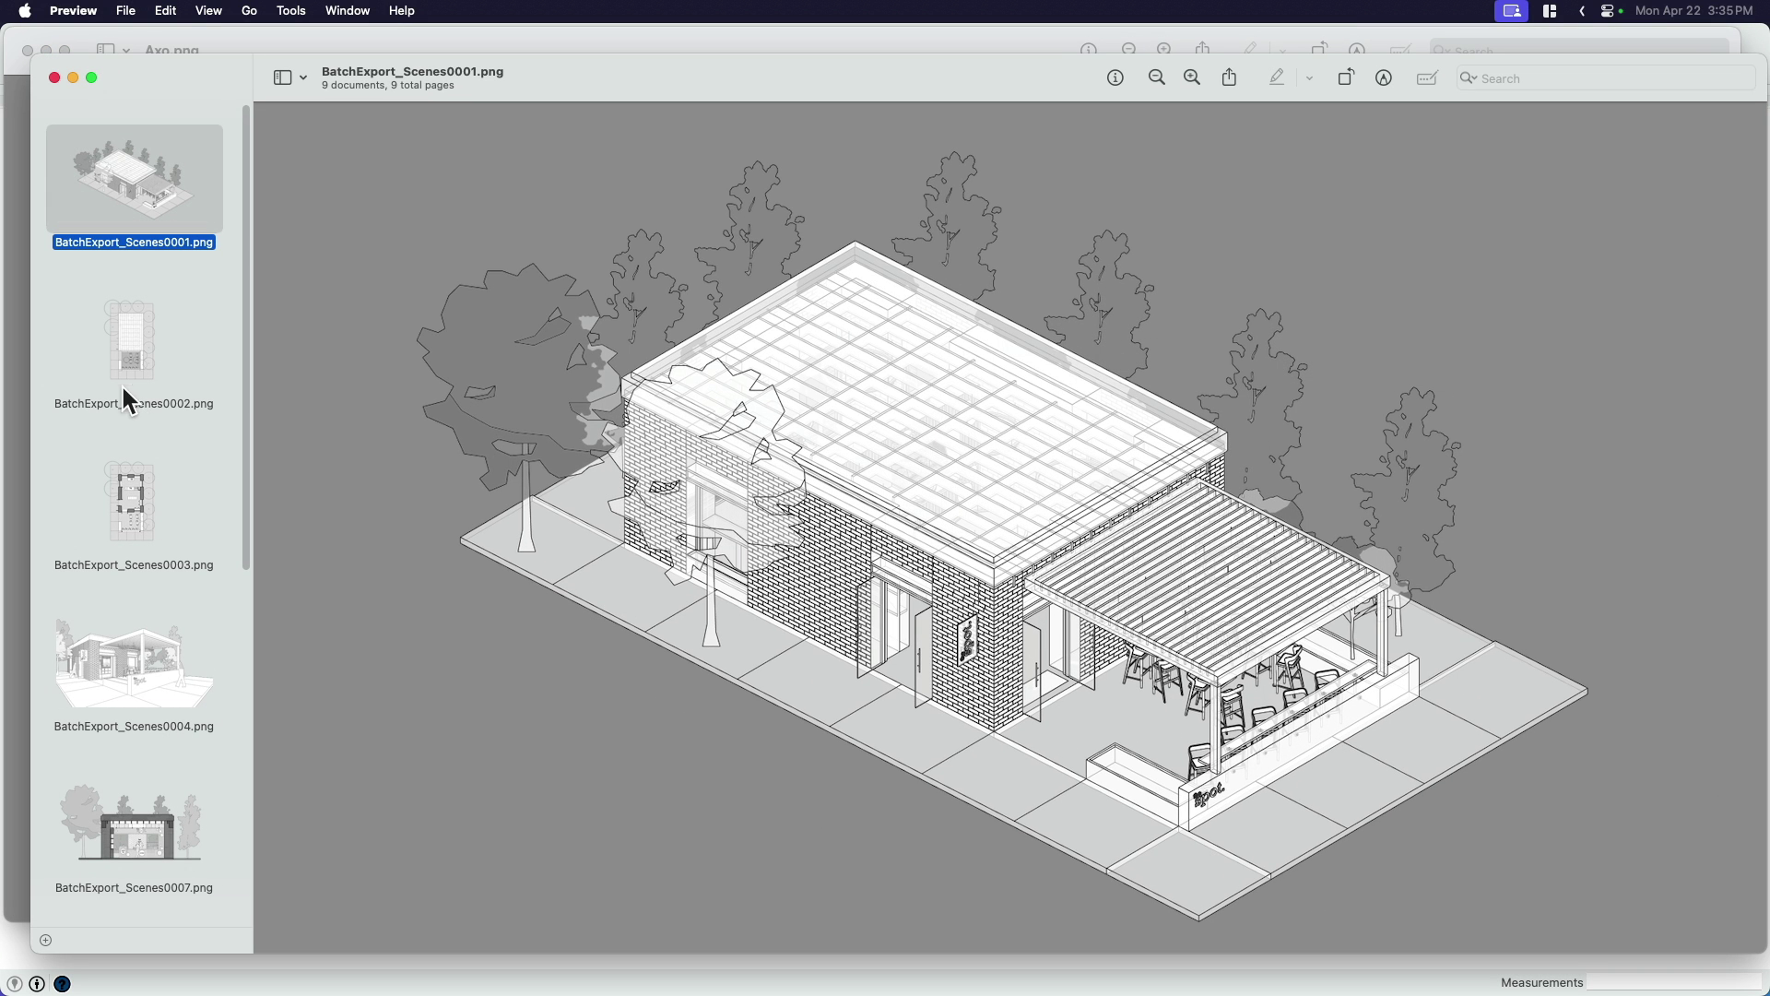
pyautogui.click(143, 349)
pyautogui.press('Down')
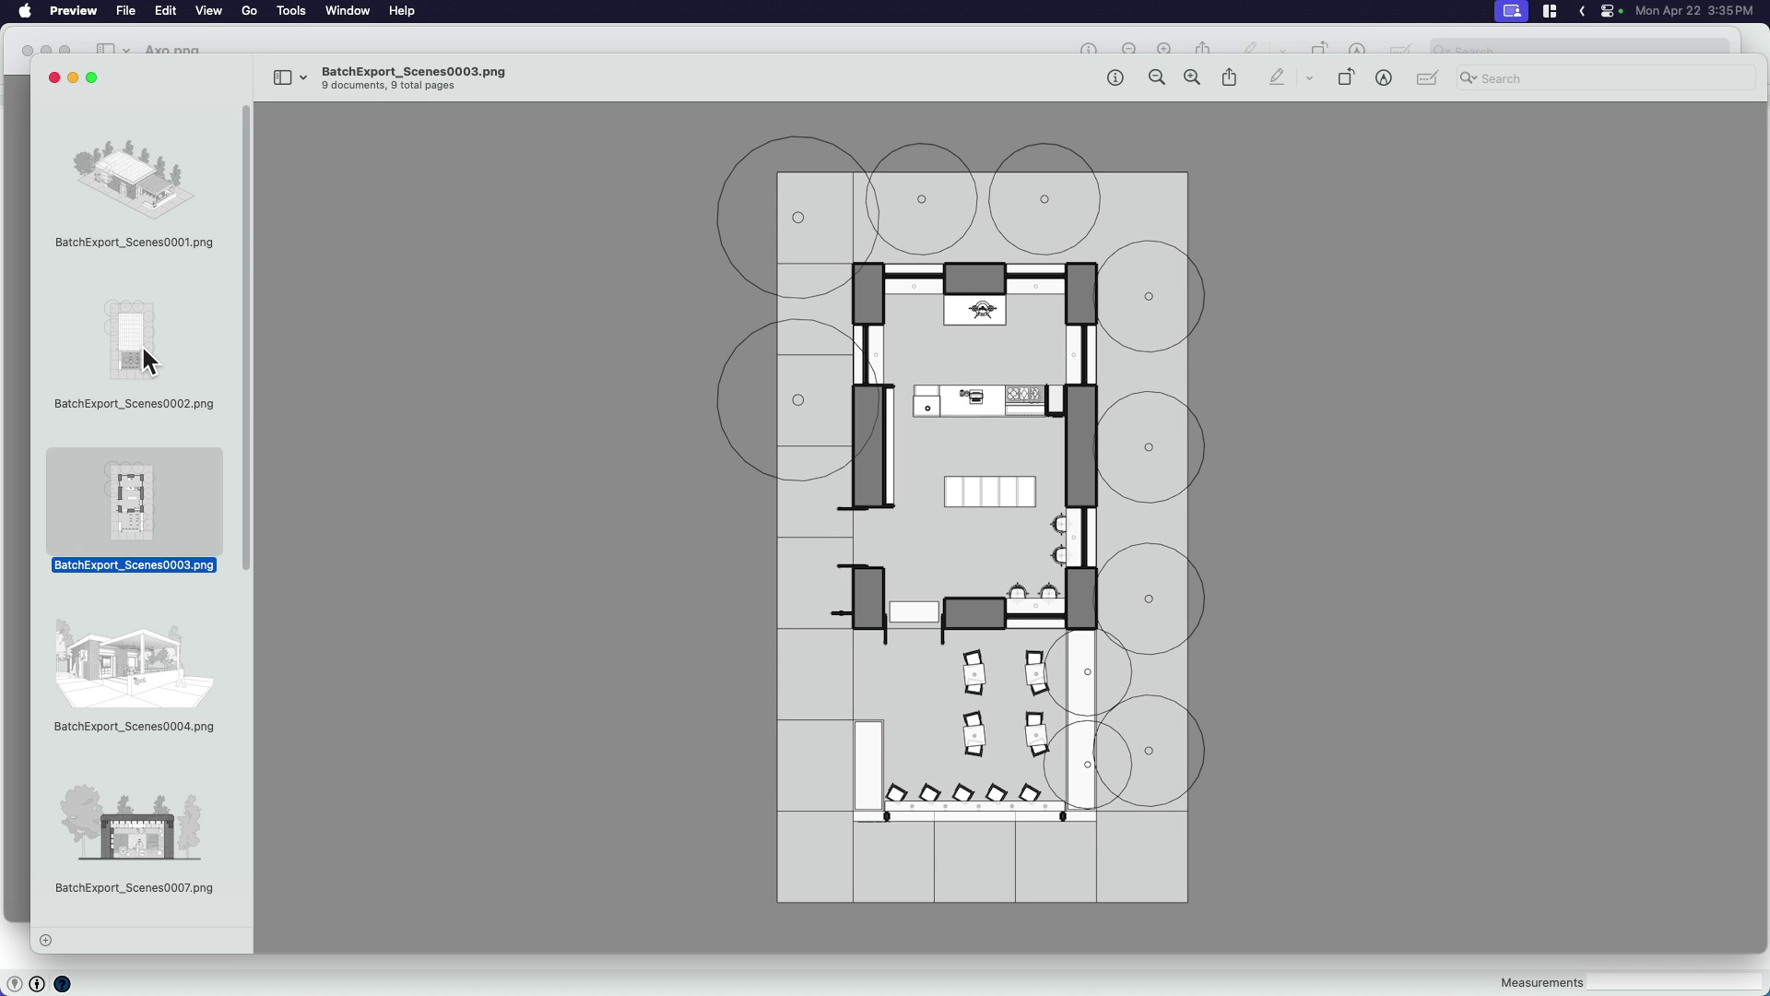
pyautogui.press('Down')
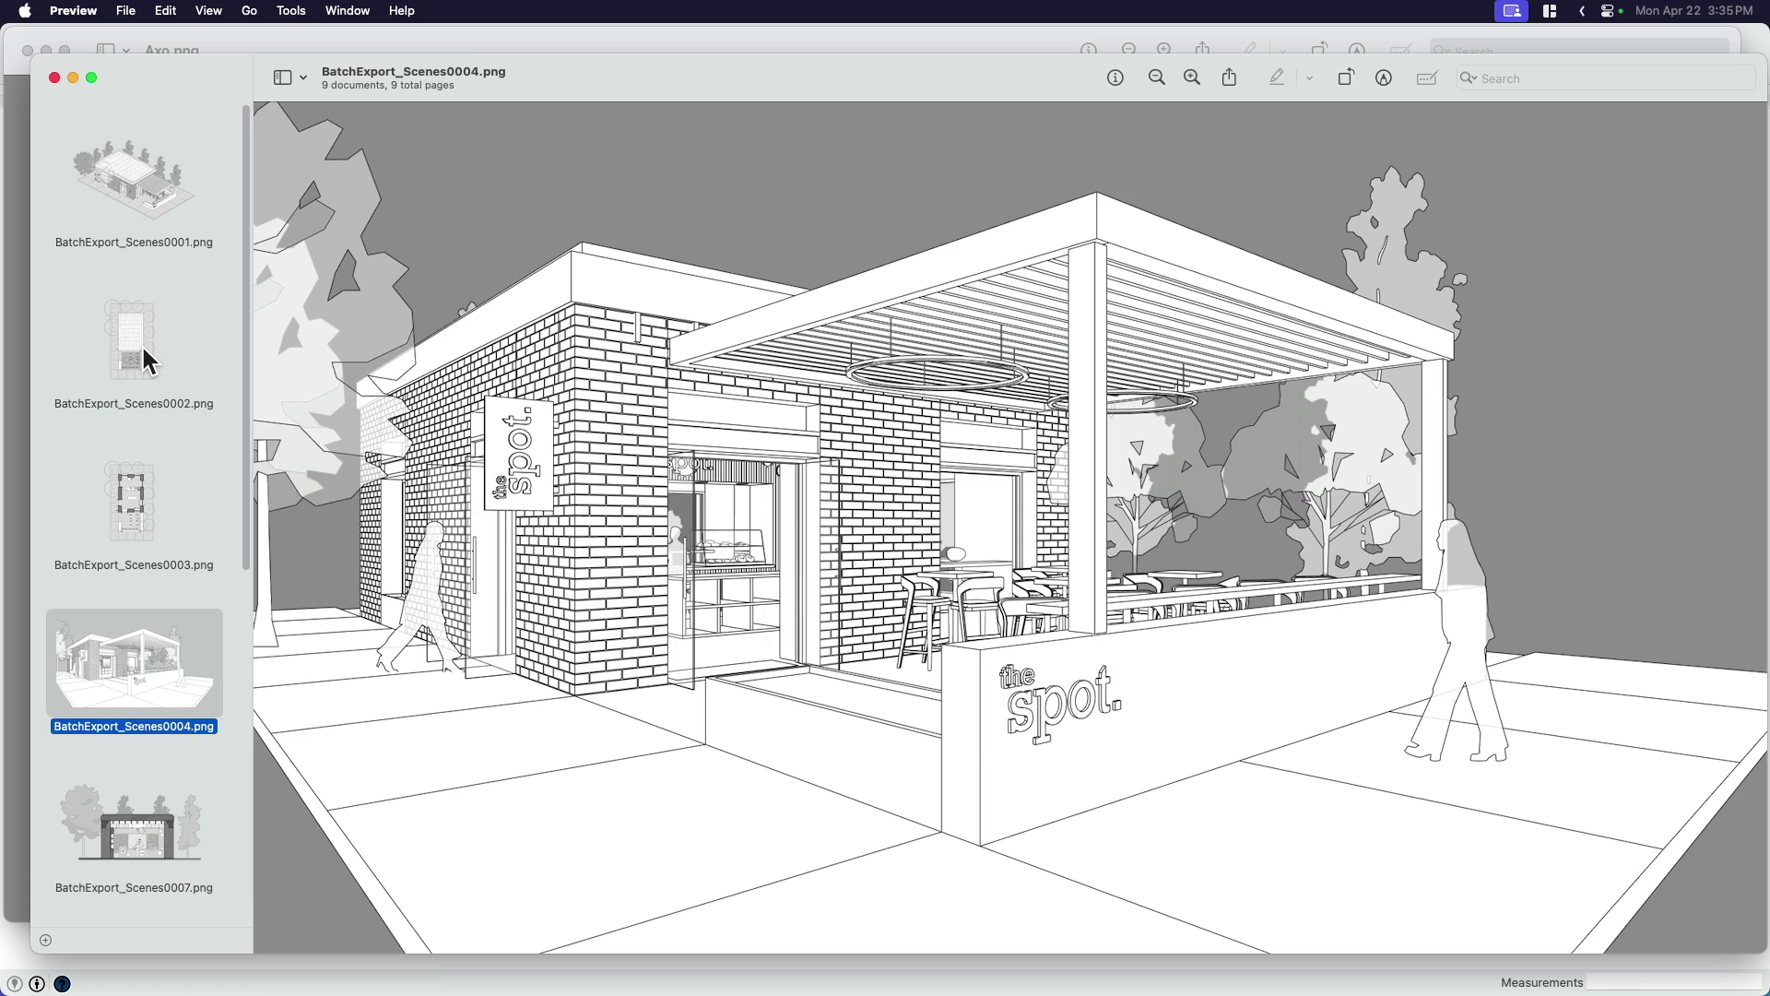
pyautogui.press('Down')
pyautogui.press('Down')
pyautogui.press('Down')
pyautogui.press('Down')
pyautogui.press('Down')
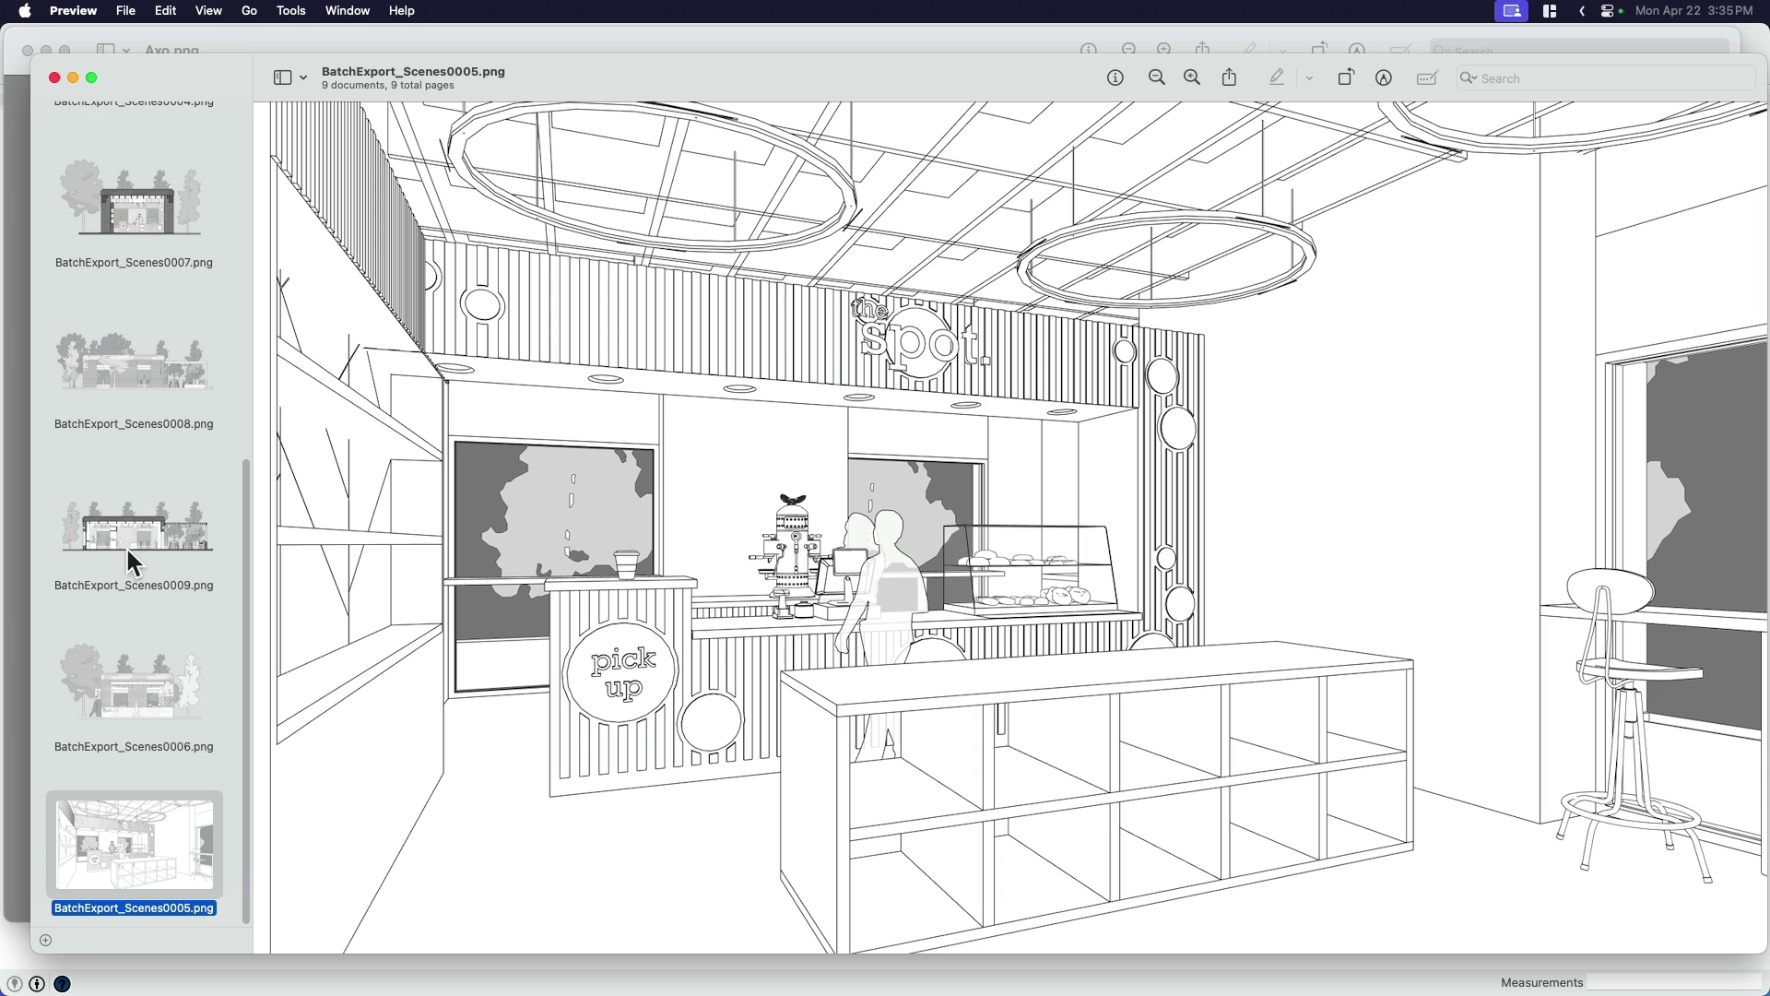
# Review the images again from BatchExport_Scenes0001 onward, then return to SketchUp.
pyautogui.scroll(10, 125, 545)
pyautogui.click(143, 236)
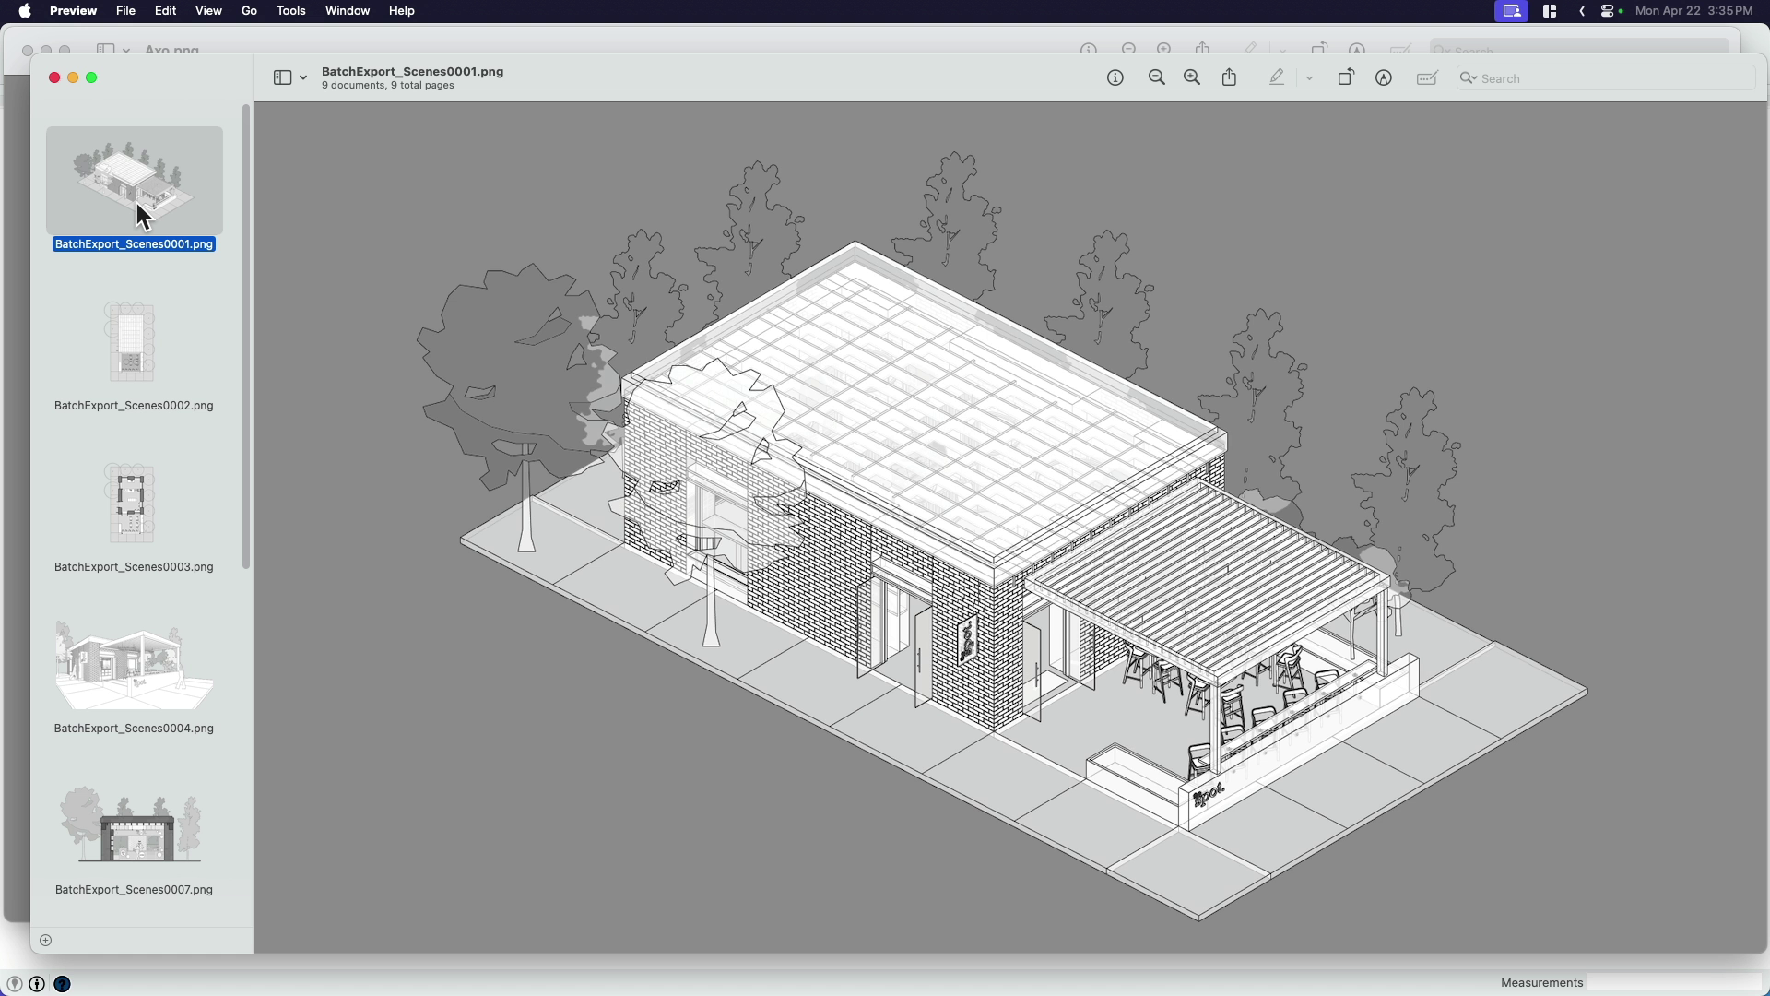
pyautogui.press('Down')
pyautogui.press('Down')
pyautogui.press('Down')
pyautogui.press('Down')
pyautogui.press('Down')
pyautogui.press('Down')
pyautogui.press('Down')
pyautogui.press('Down')
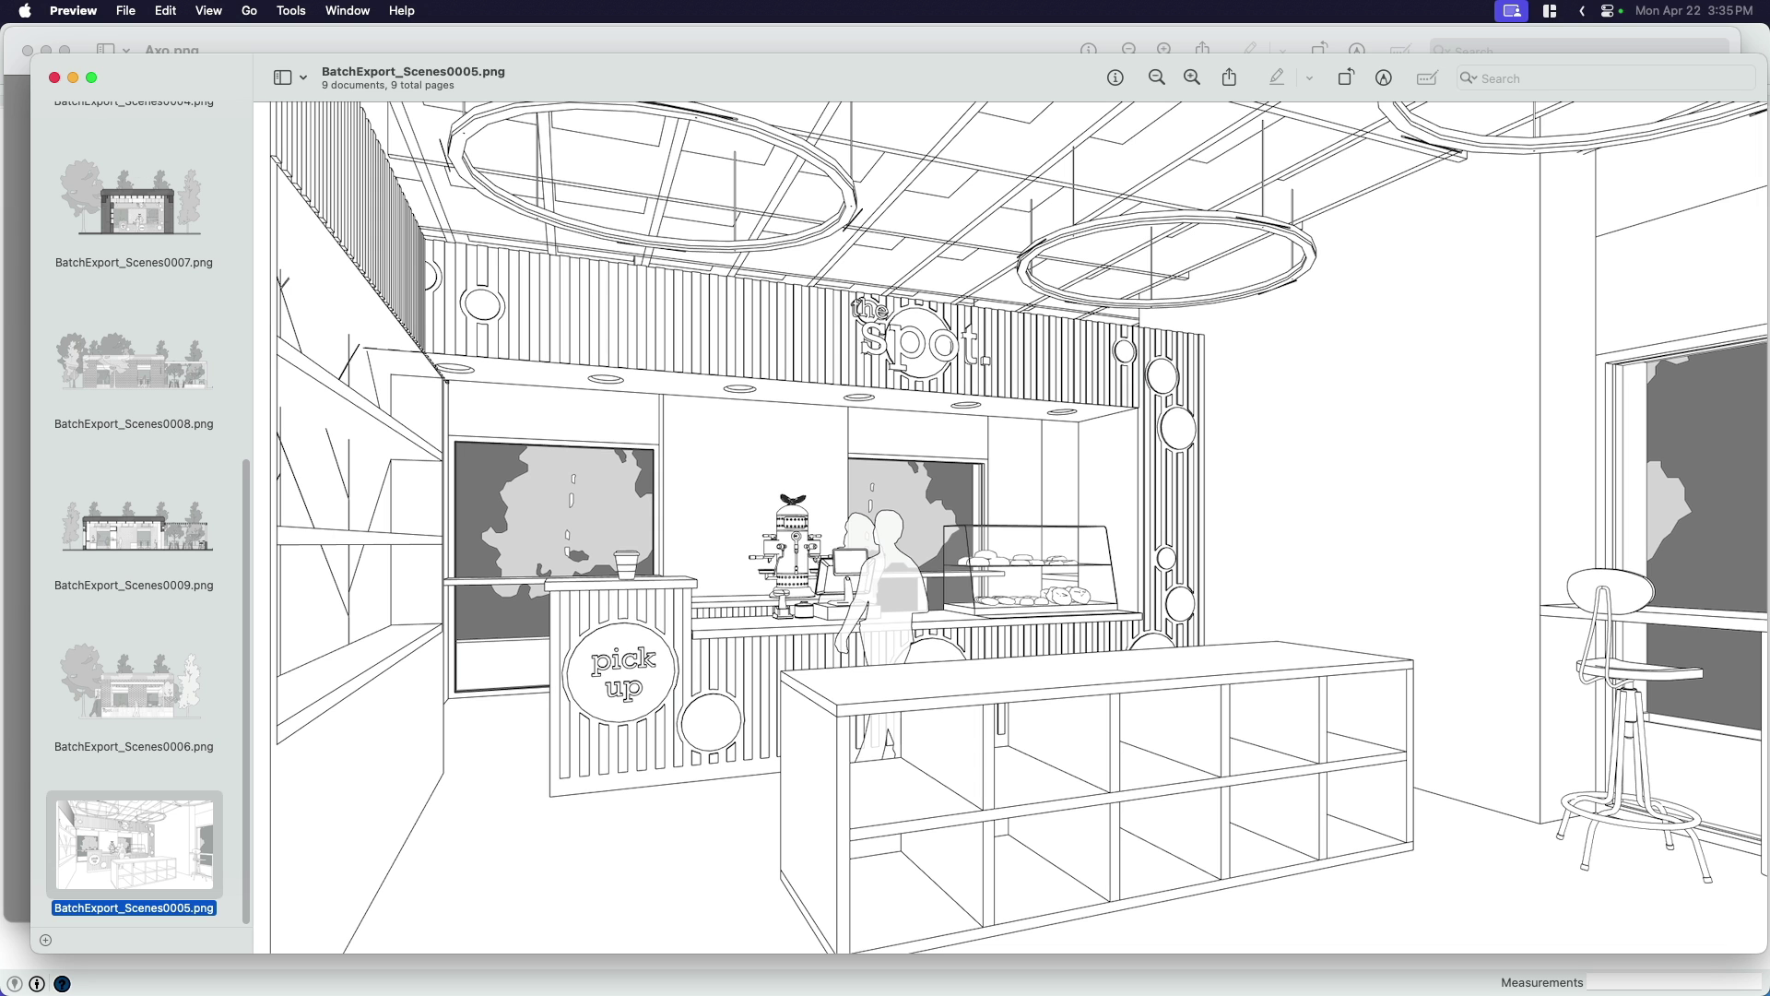
pyautogui.press('super+Tab')
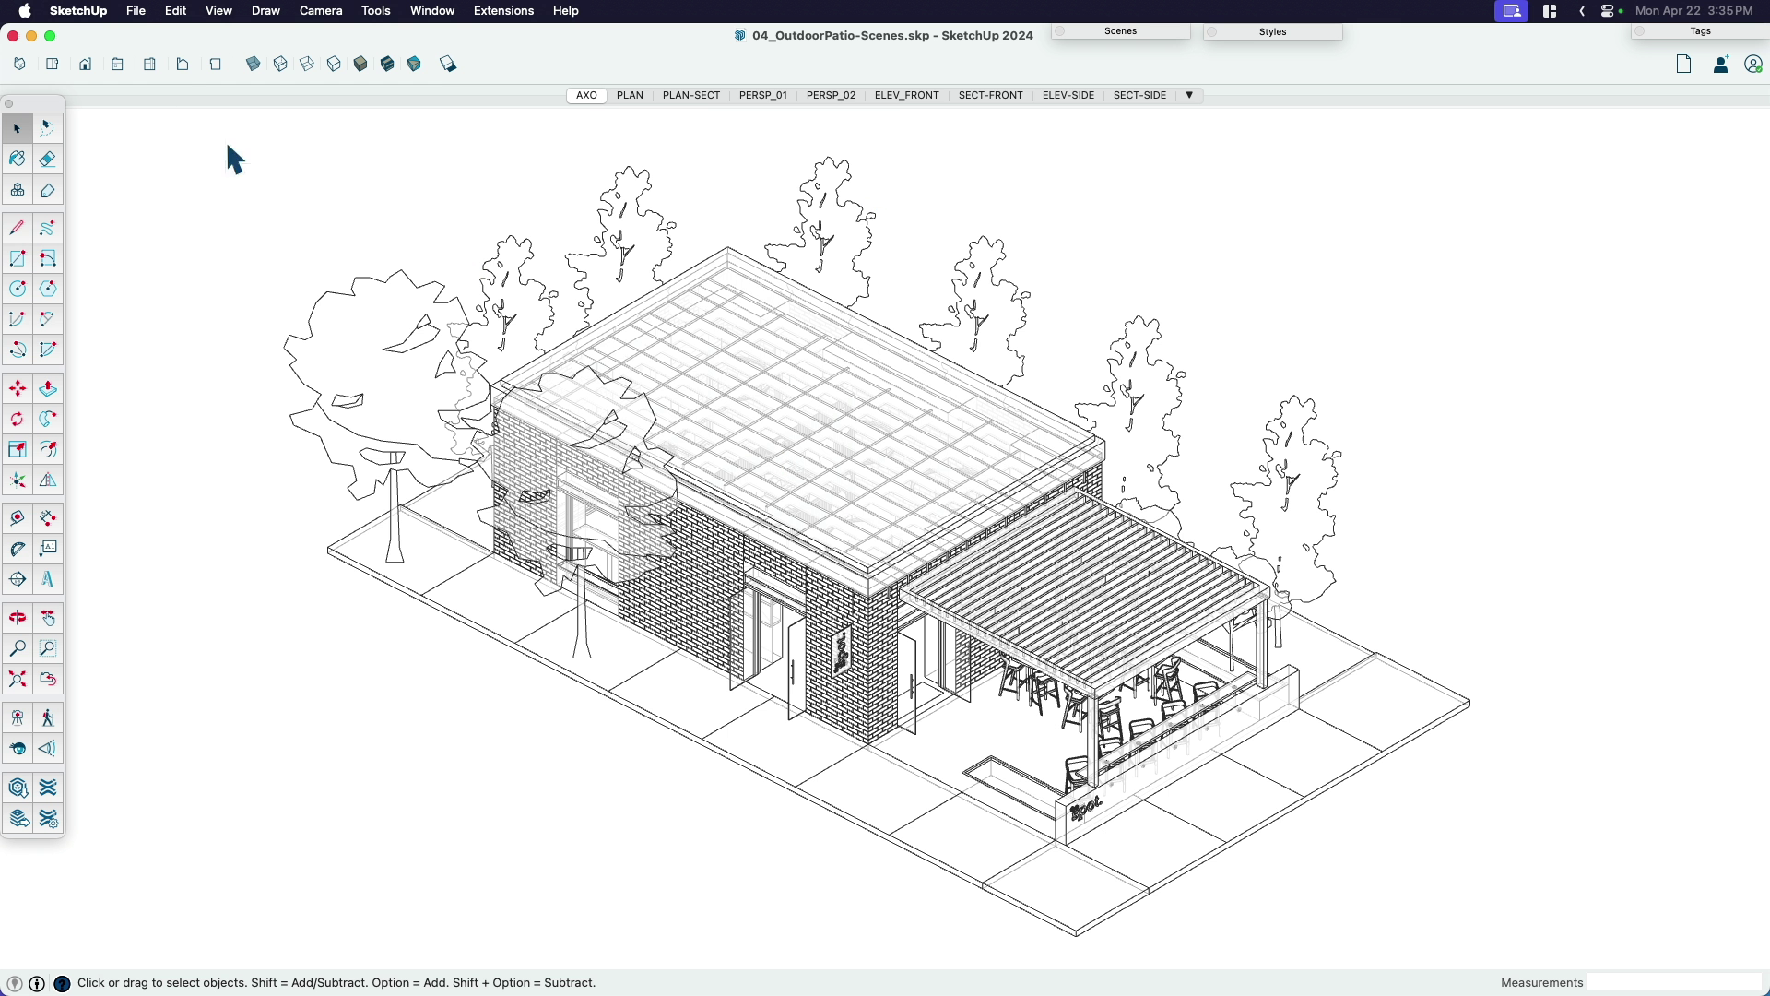
# Cancel a second animation export, then select and deselect the roof group.
pyautogui.click(135, 10)
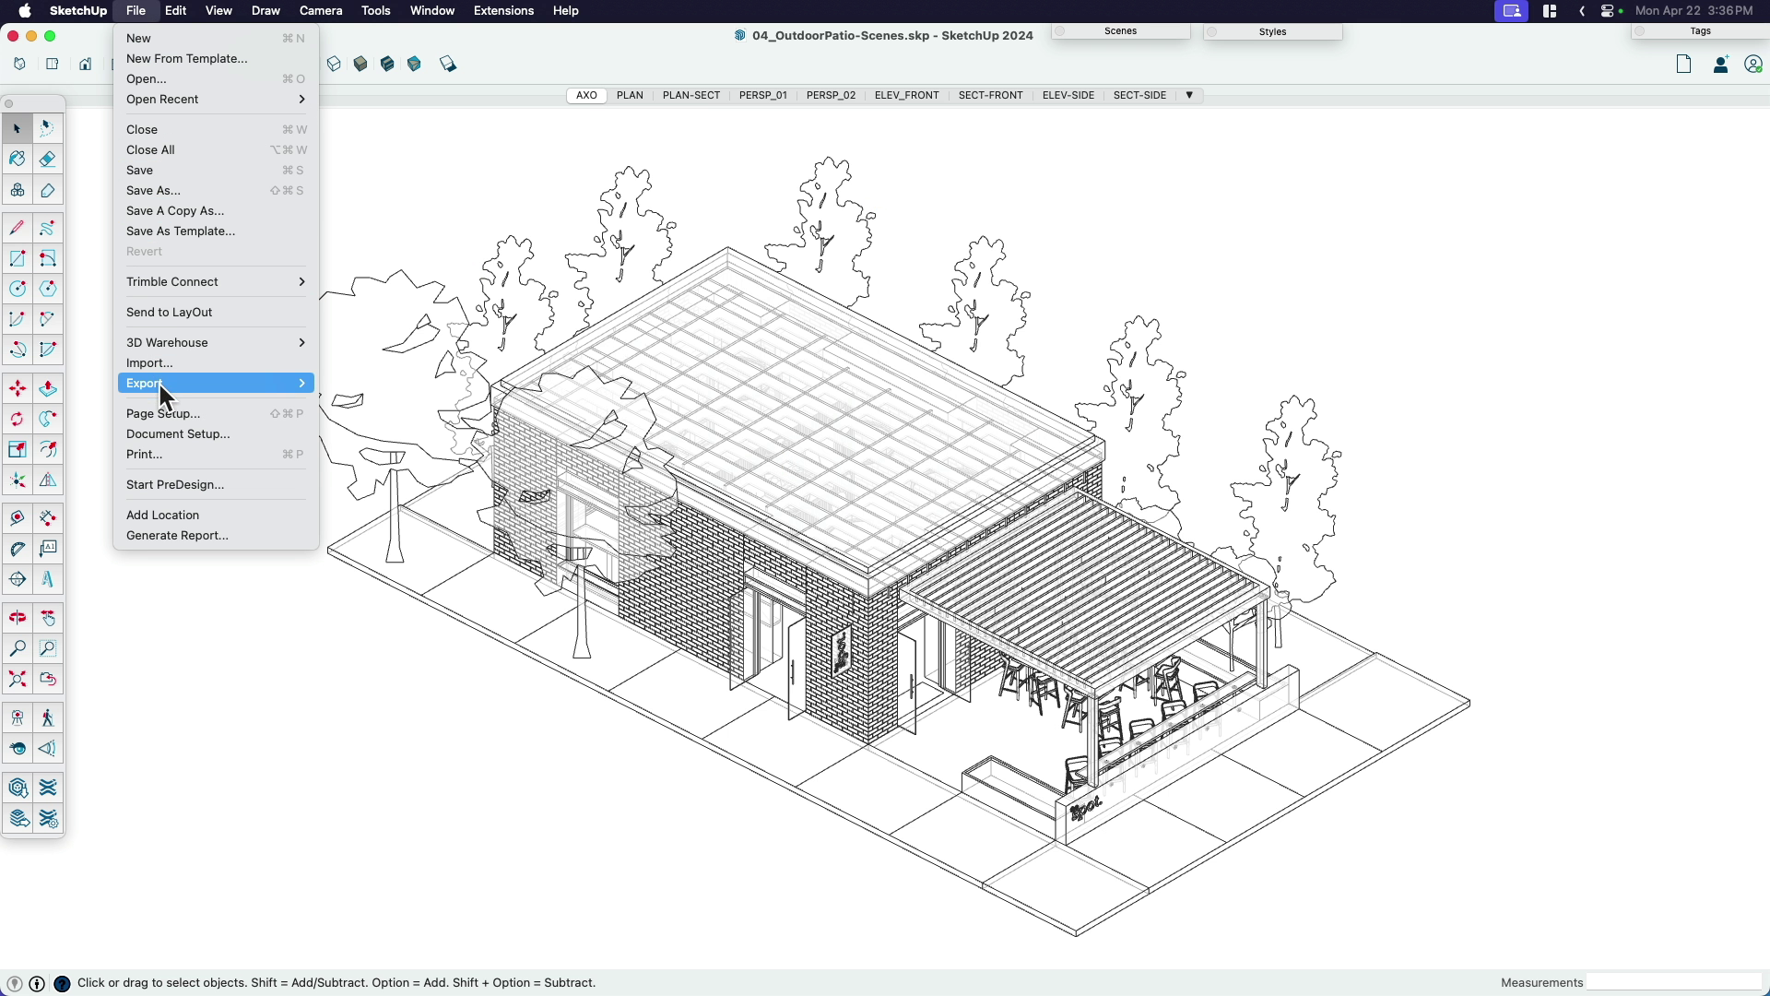
pyautogui.click(387, 444)
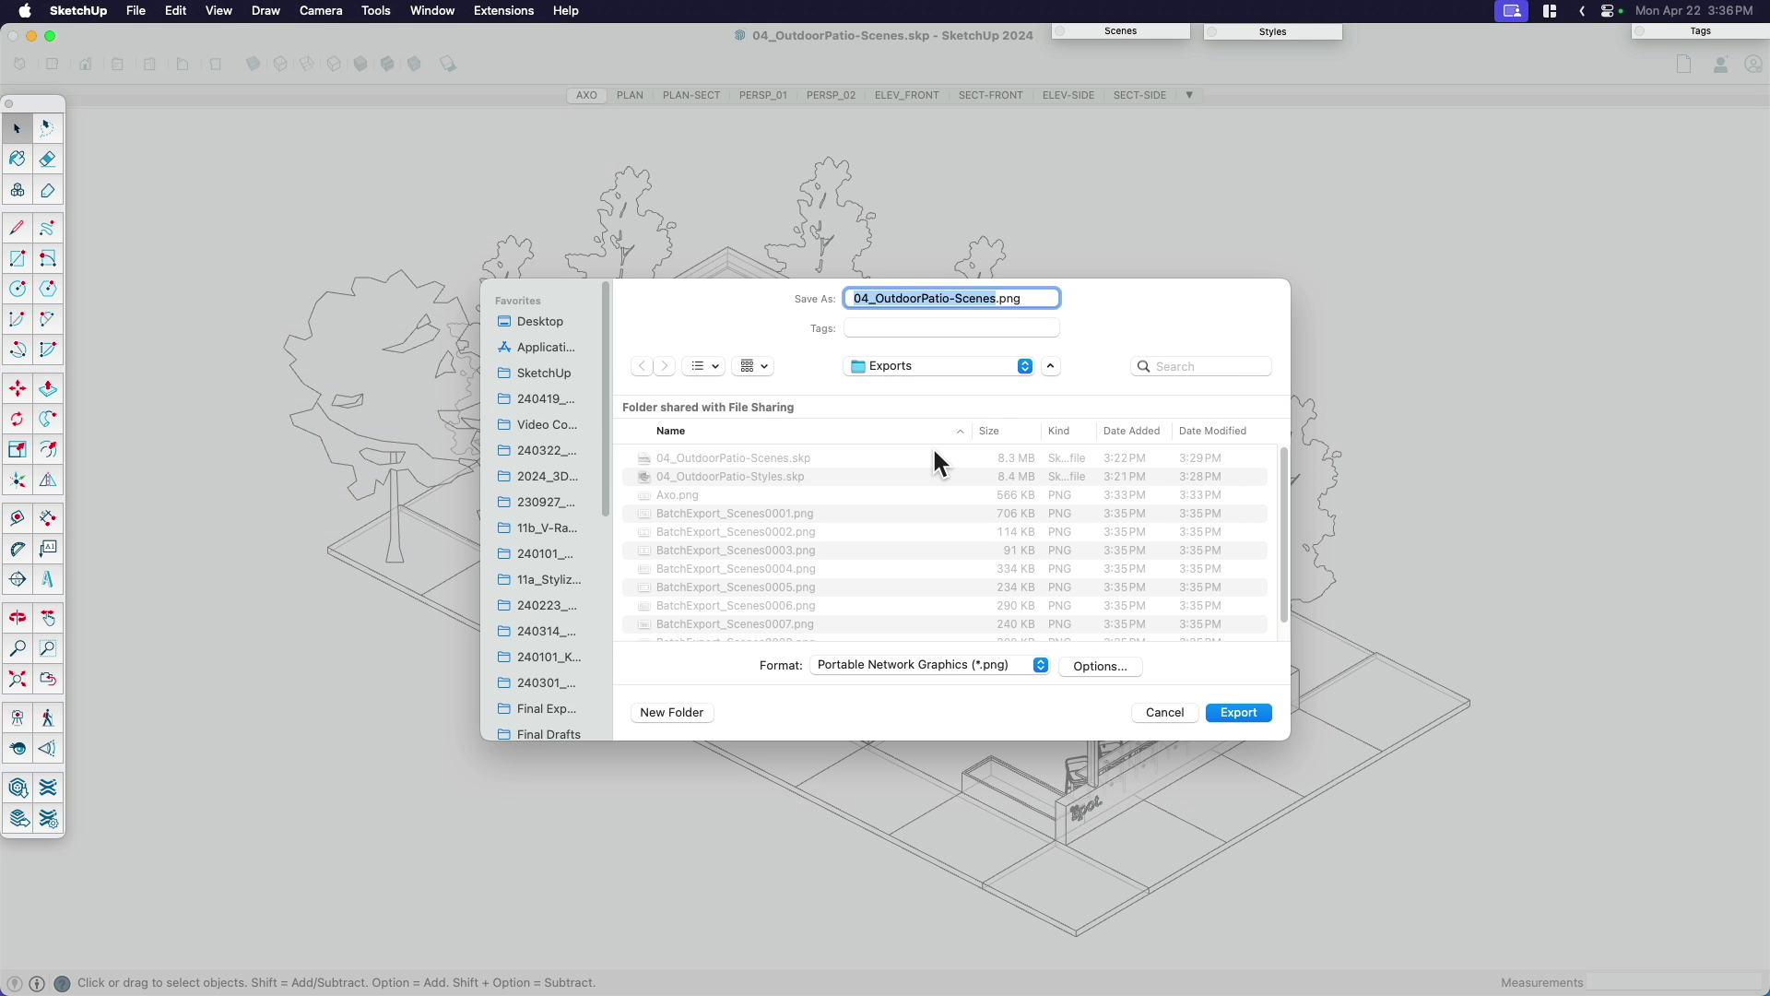
pyautogui.click(1167, 712)
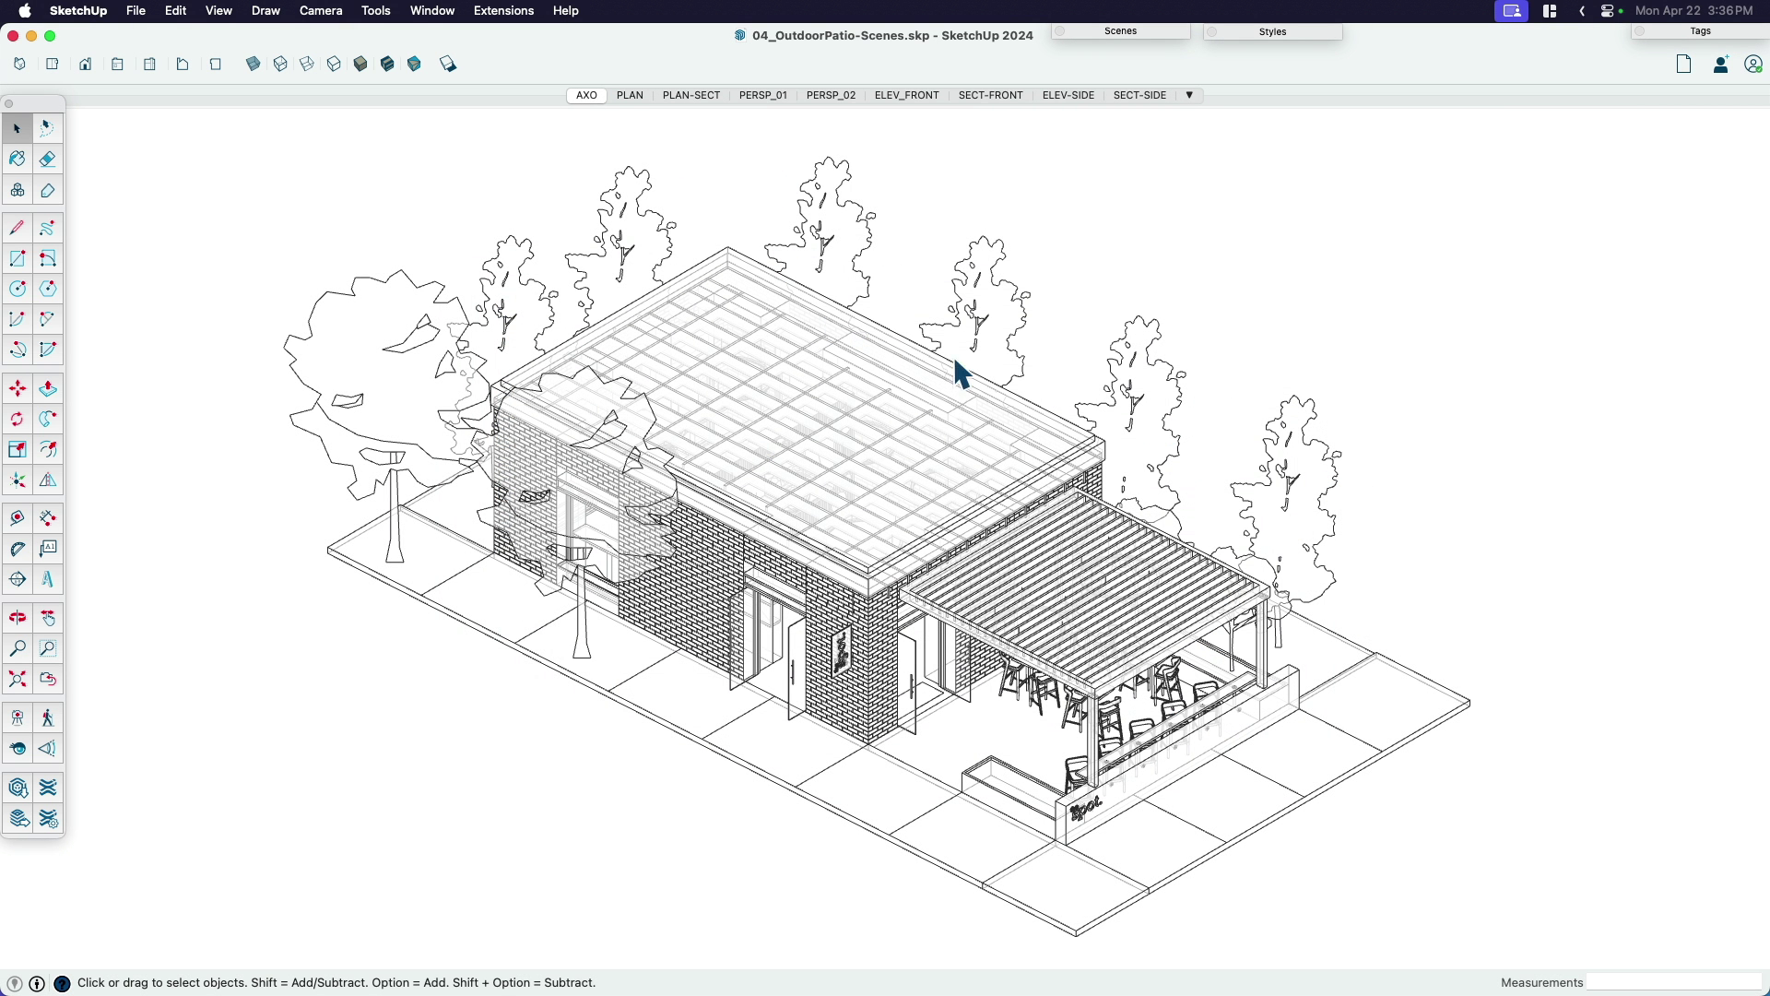
pyautogui.click(851, 412)
pyautogui.click(927, 257)
# Switch through the PLAN and PLAN-SECT scenes to PERSP_01, then spread out the open windows.
pyautogui.click(625, 96)
pyautogui.click(688, 96)
pyautogui.click(763, 96)
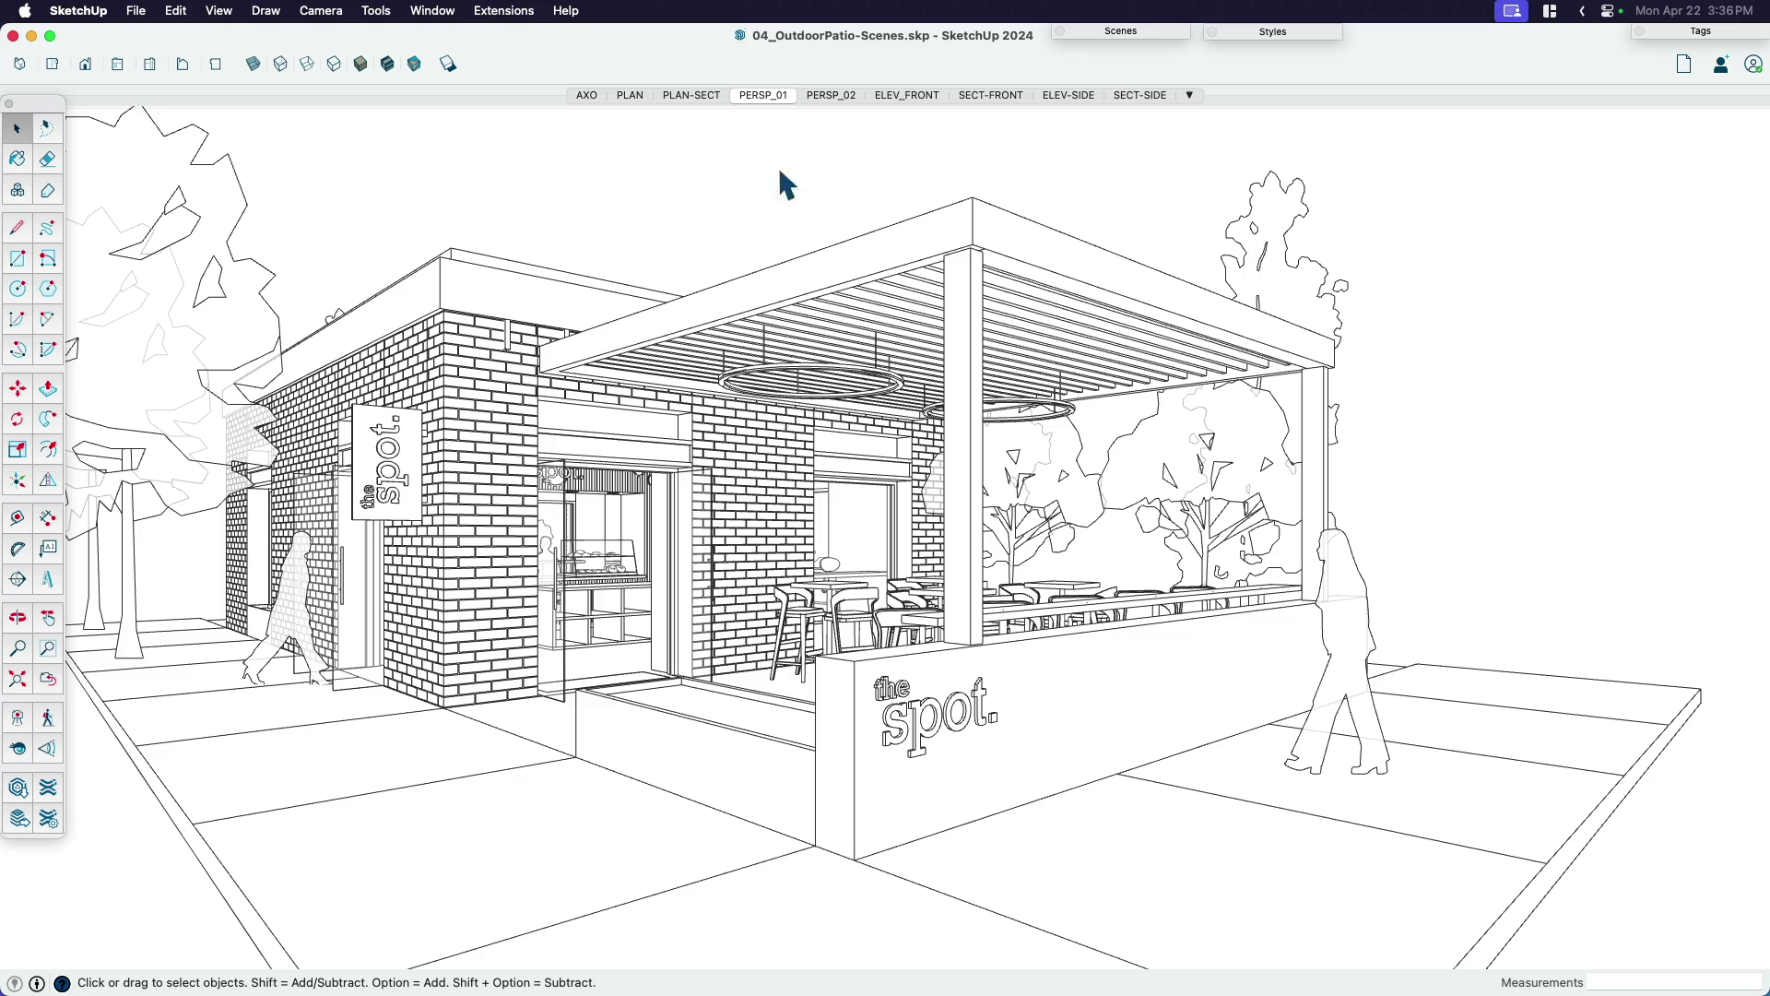
pyautogui.hotkey('ctrl', 'Up')
# Bring 04_OutdoorPatio-Styles forward, orbit around the patio, and view the CBT scene.
pyautogui.click(592, 324)
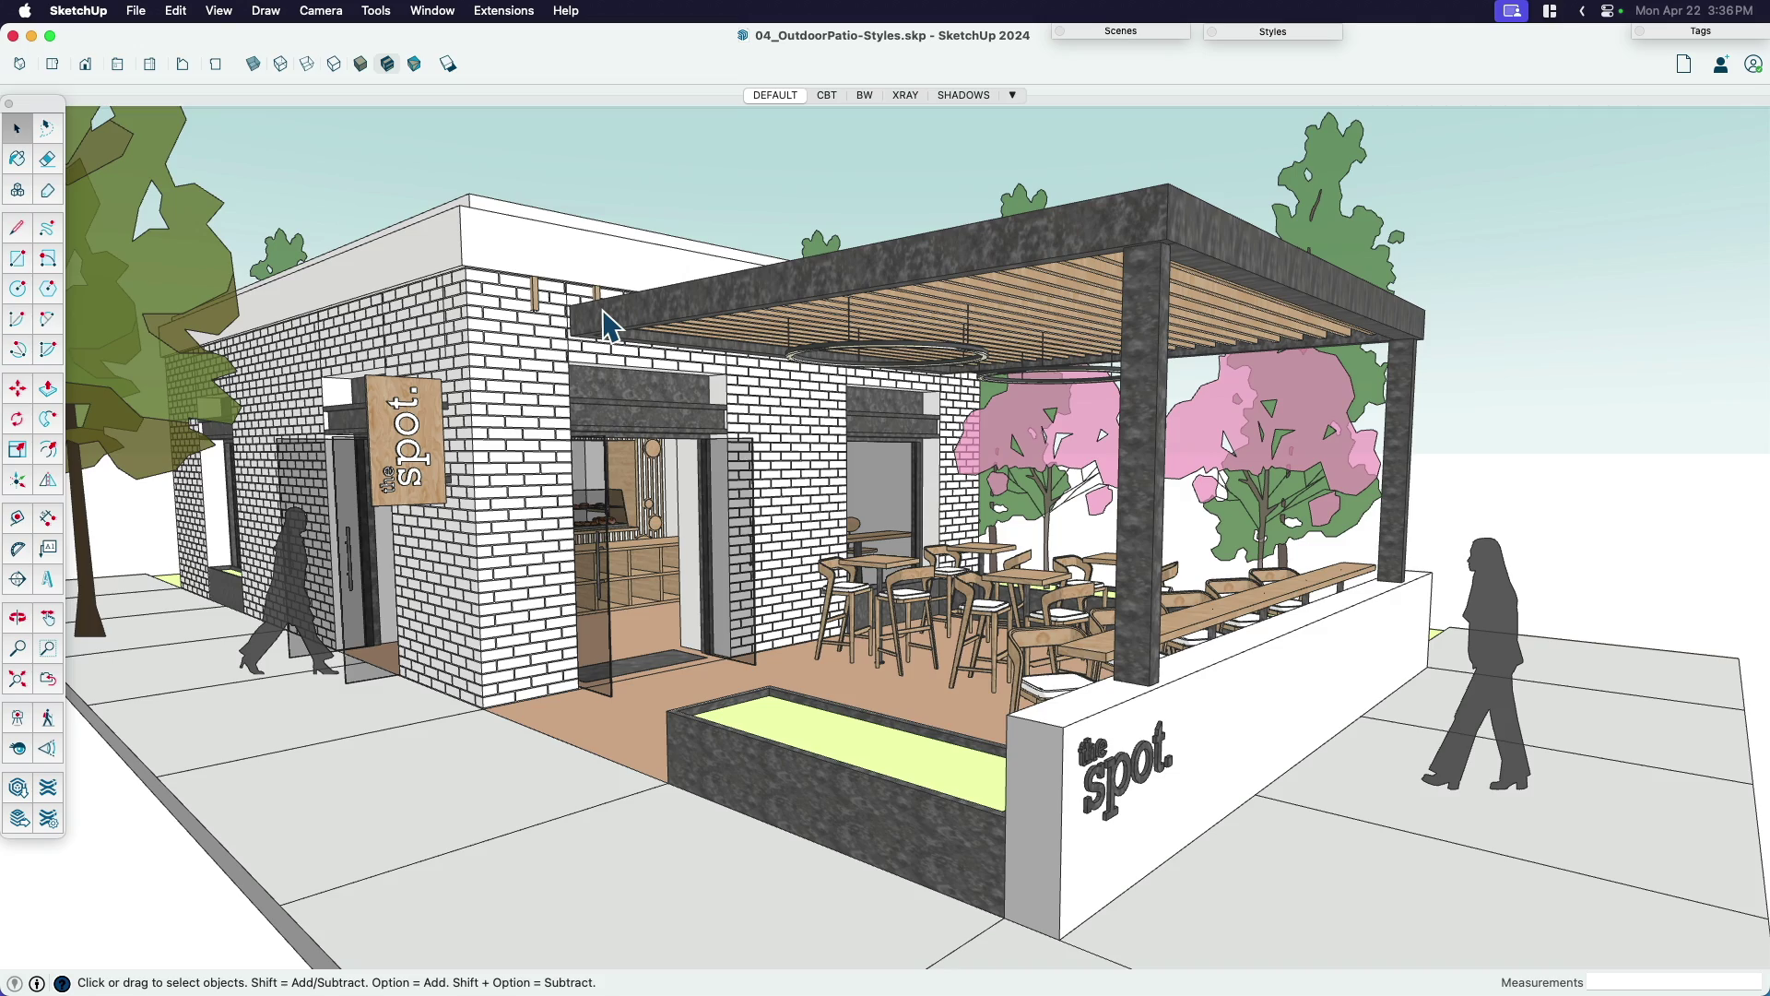
pyautogui.scroll(-10, 959, 427)
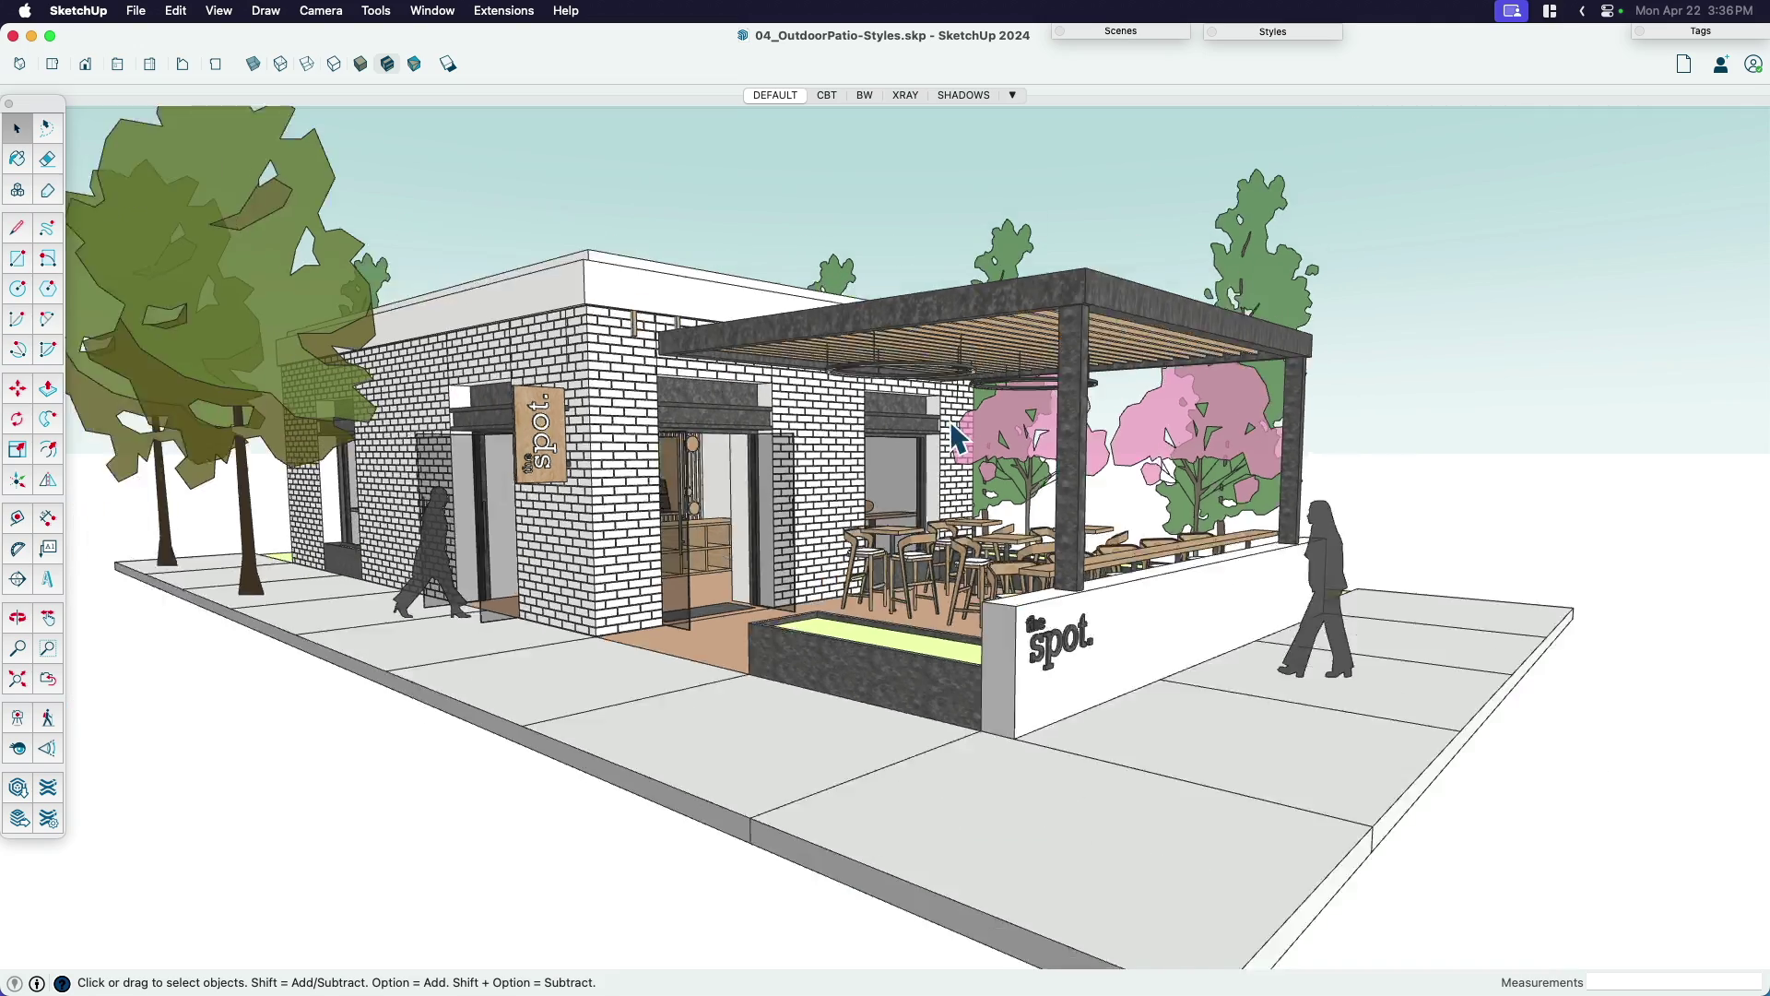
pyautogui.moveTo(1061, 479); pyautogui.dragTo(1009, 645, button='middle')
pyautogui.moveTo(949, 577); pyautogui.dragTo(1165, 335, button='middle')
pyautogui.scroll(5, 619, 397)
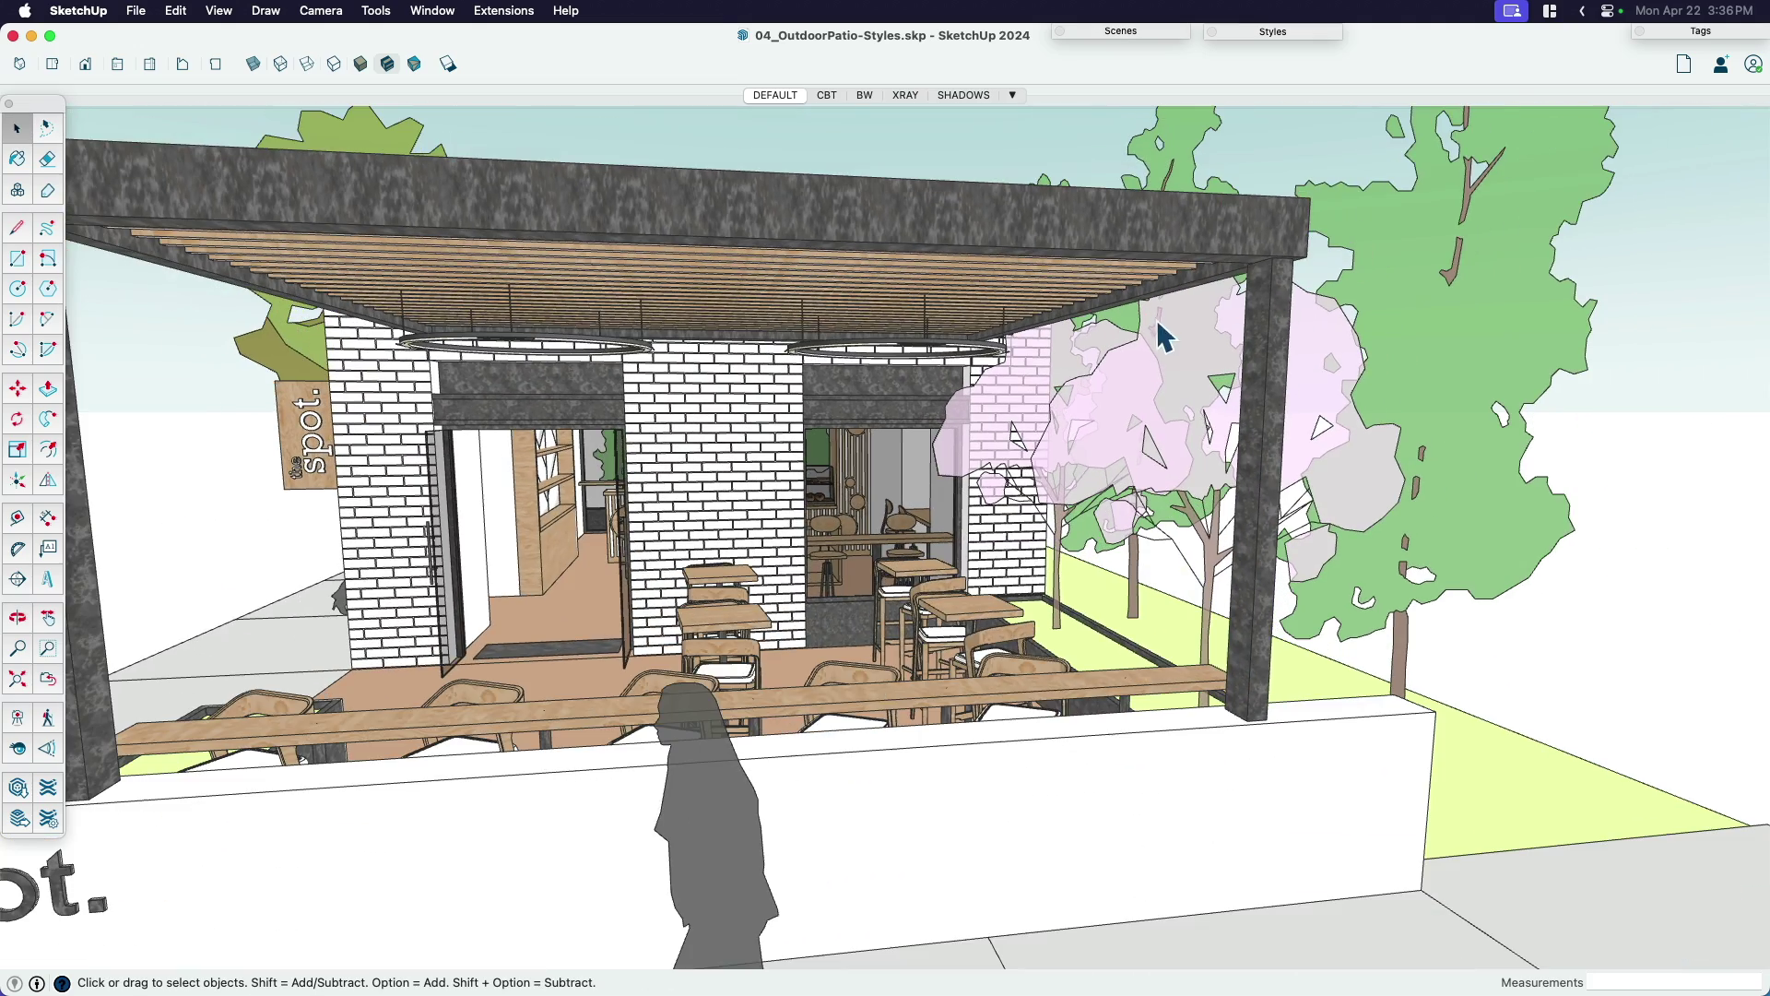
pyautogui.click(826, 95)
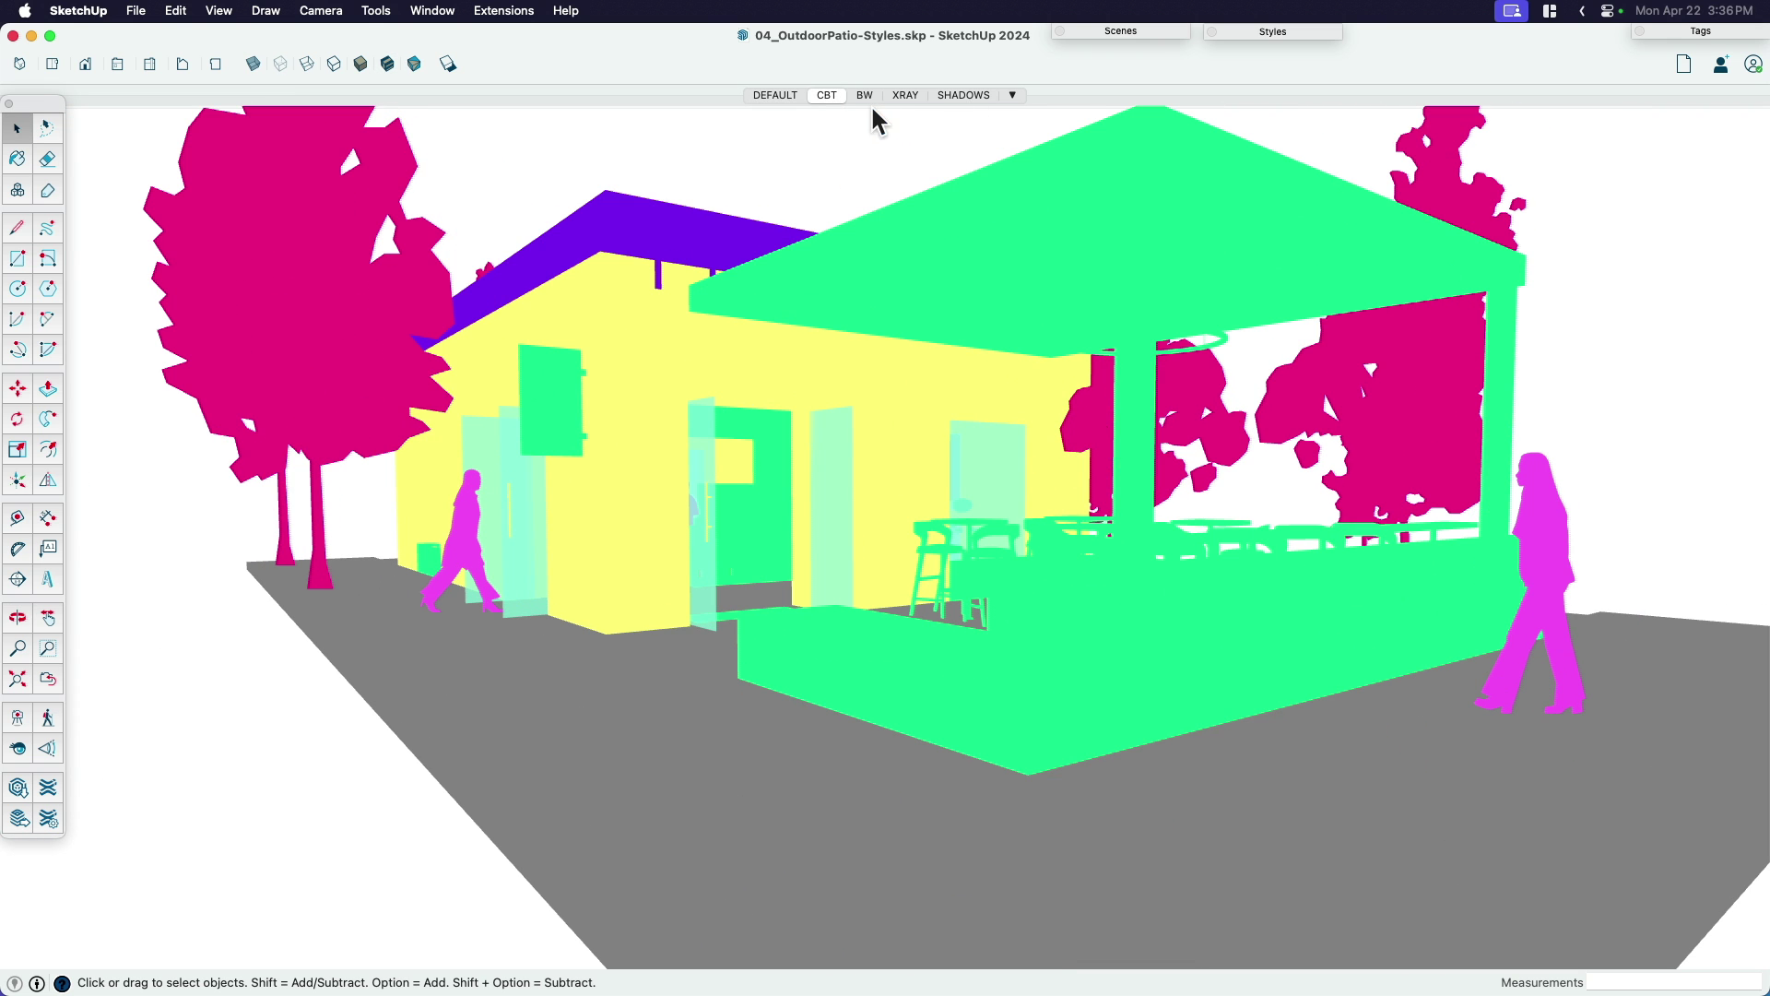
pyautogui.moveTo(803, 194); pyautogui.dragTo(861, 289, button='middle')
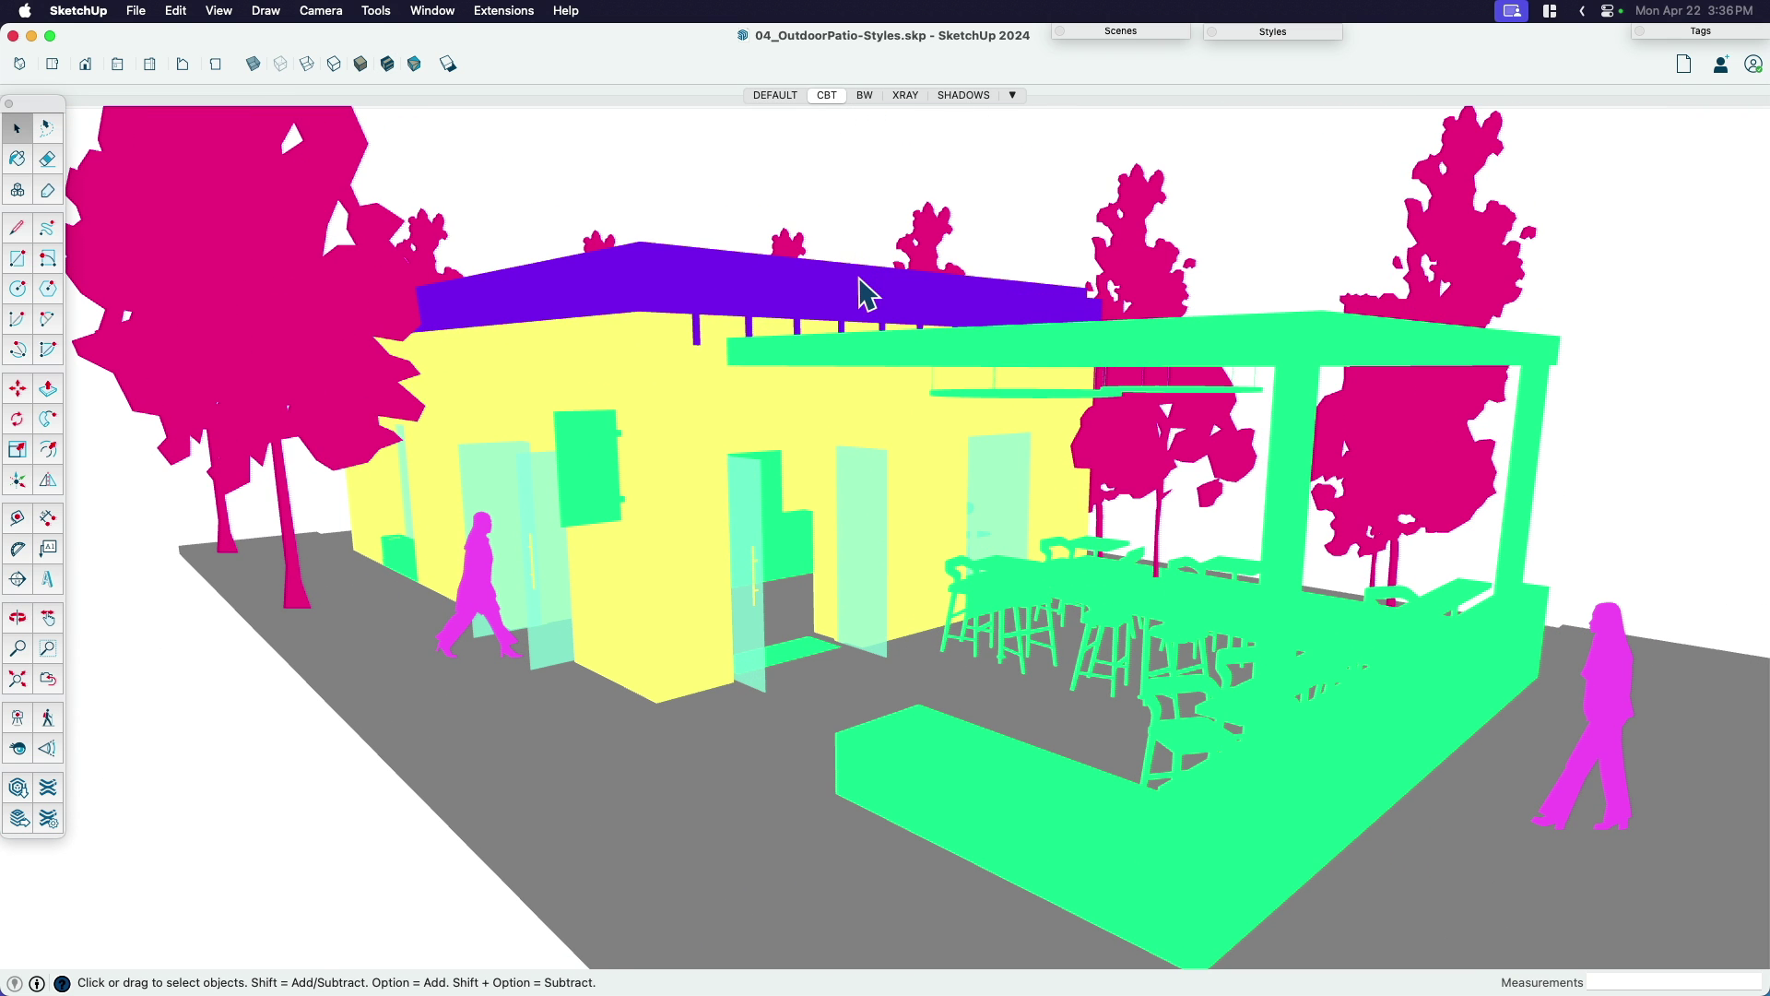
pyautogui.click(1705, 31)
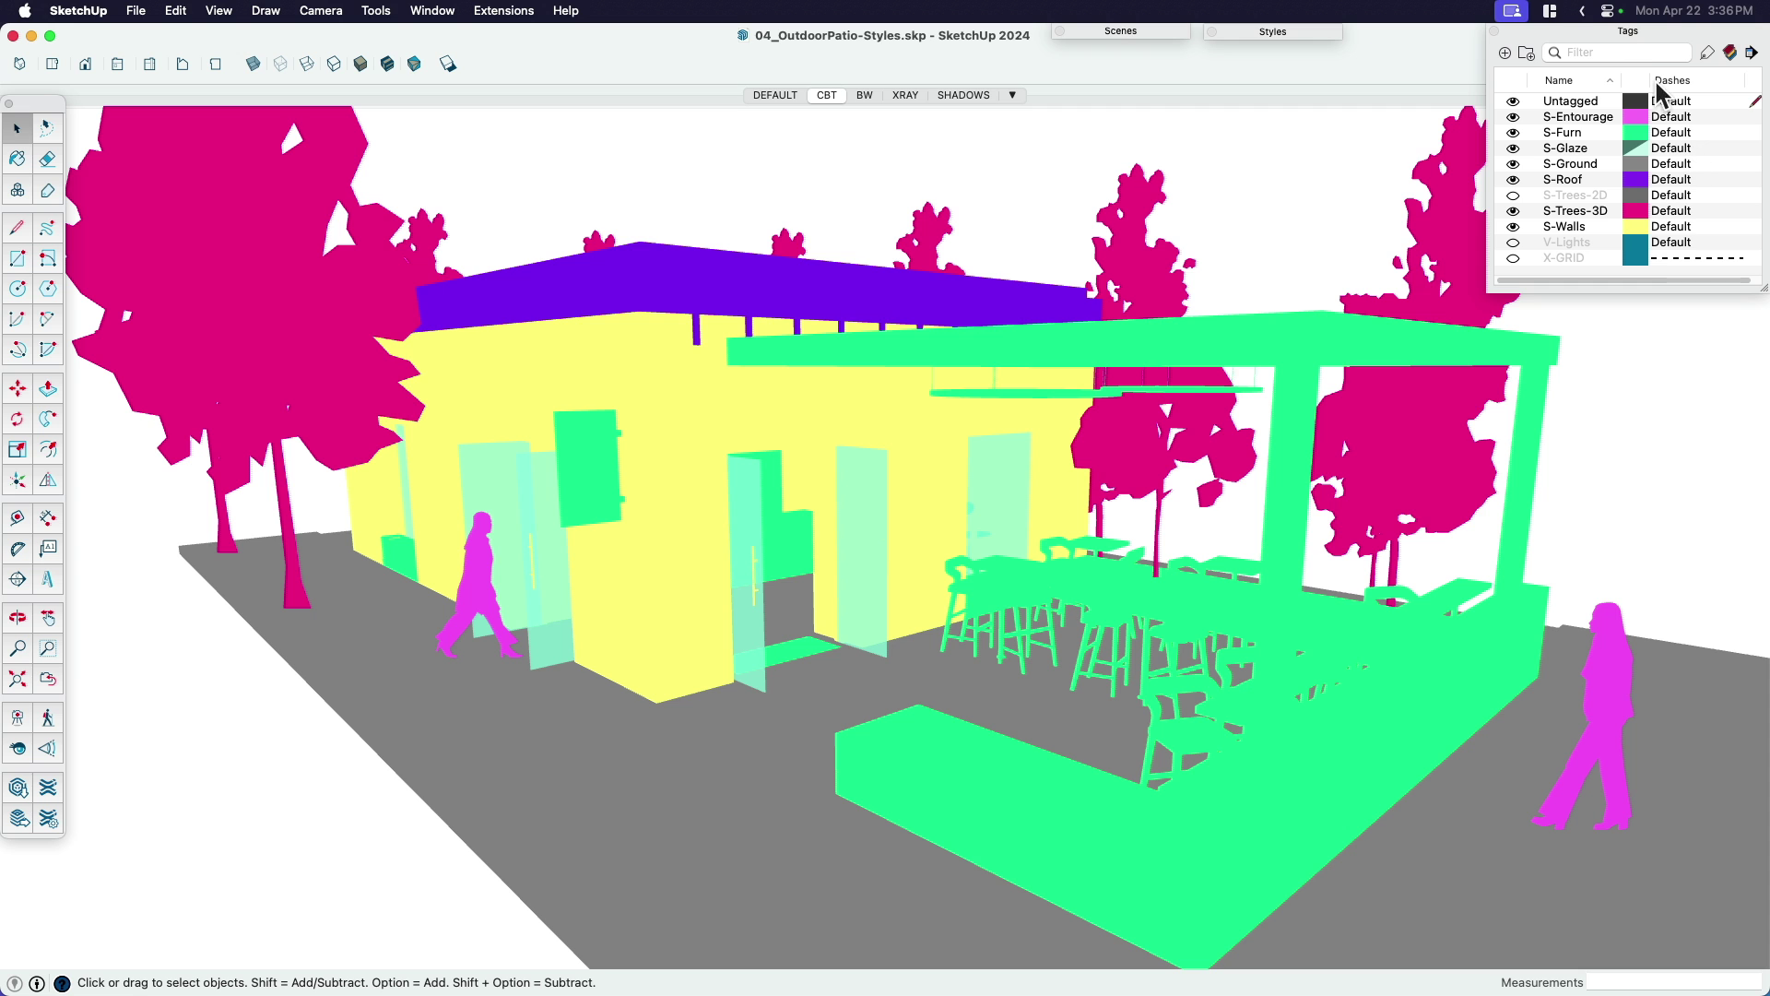
pyautogui.click(1632, 31)
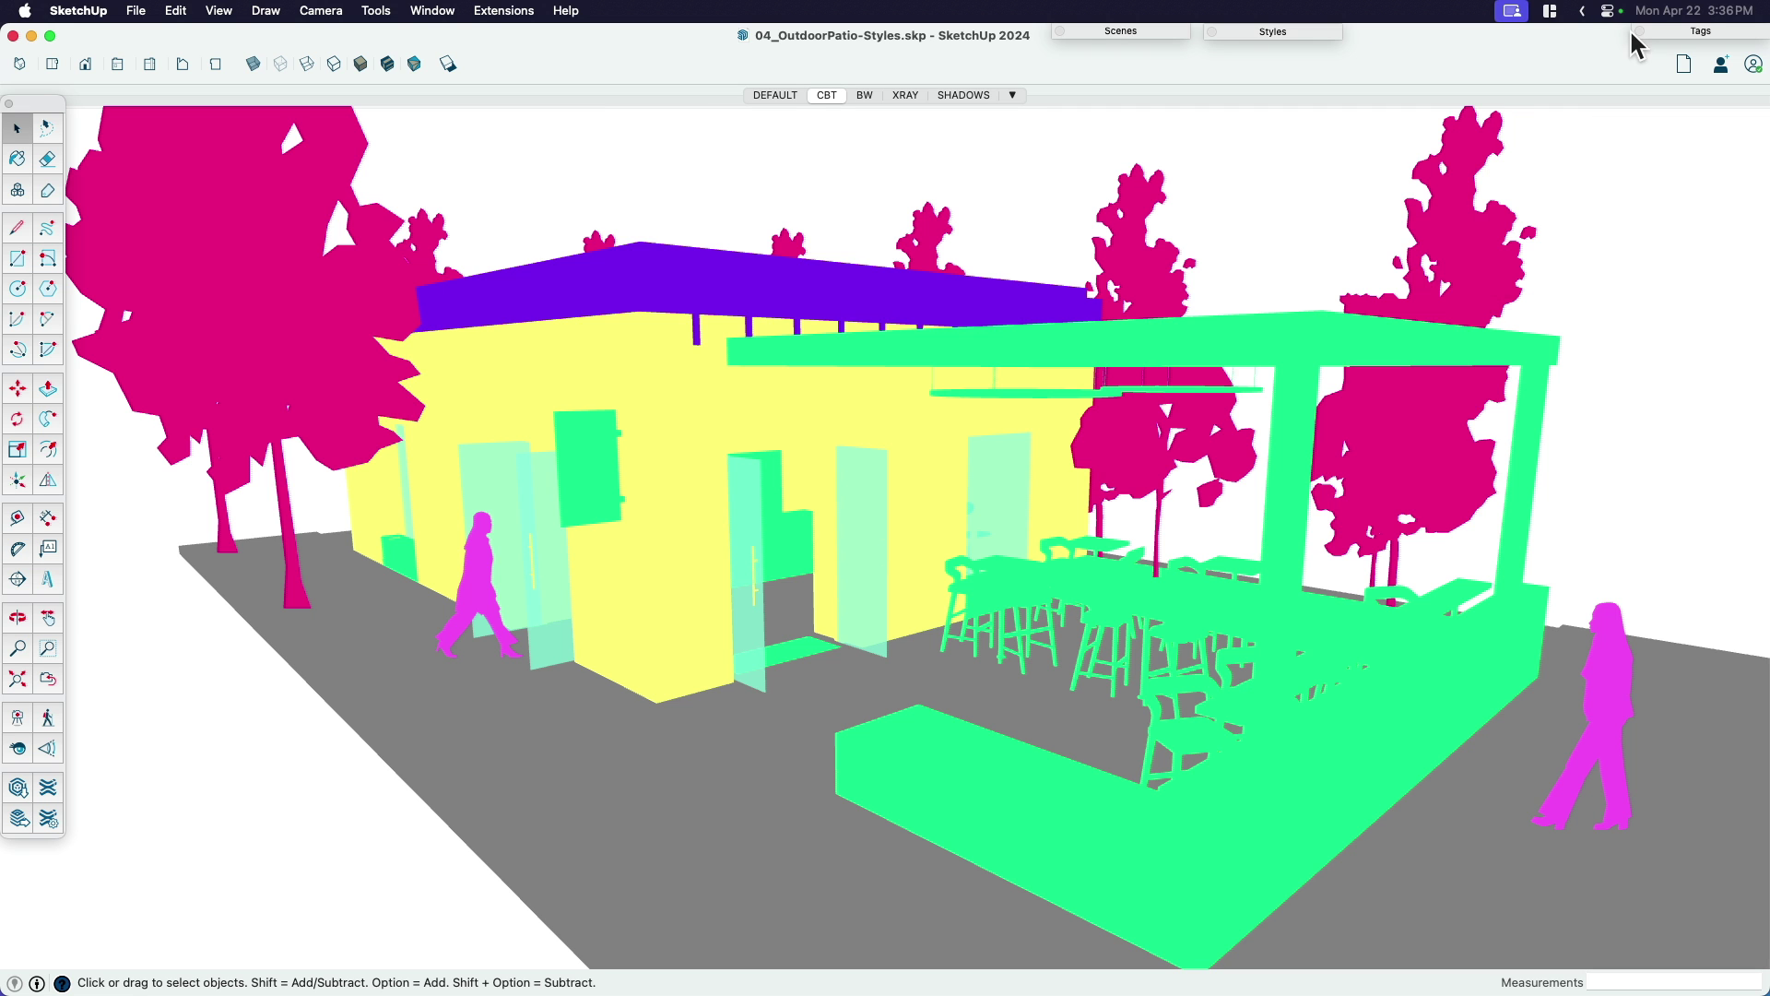
# Preview the BW, XRAY and SHADOWS style scenes, orbiting to a front view of the patio.
pyautogui.click(865, 96)
pyautogui.moveTo(870, 443)
pyautogui.mouseDown(button='middle')
pyautogui.moveTo(834, 416)
pyautogui.moveTo(1059, 427)
pyautogui.moveTo(826, 494)
pyautogui.mouseUp(button='middle')
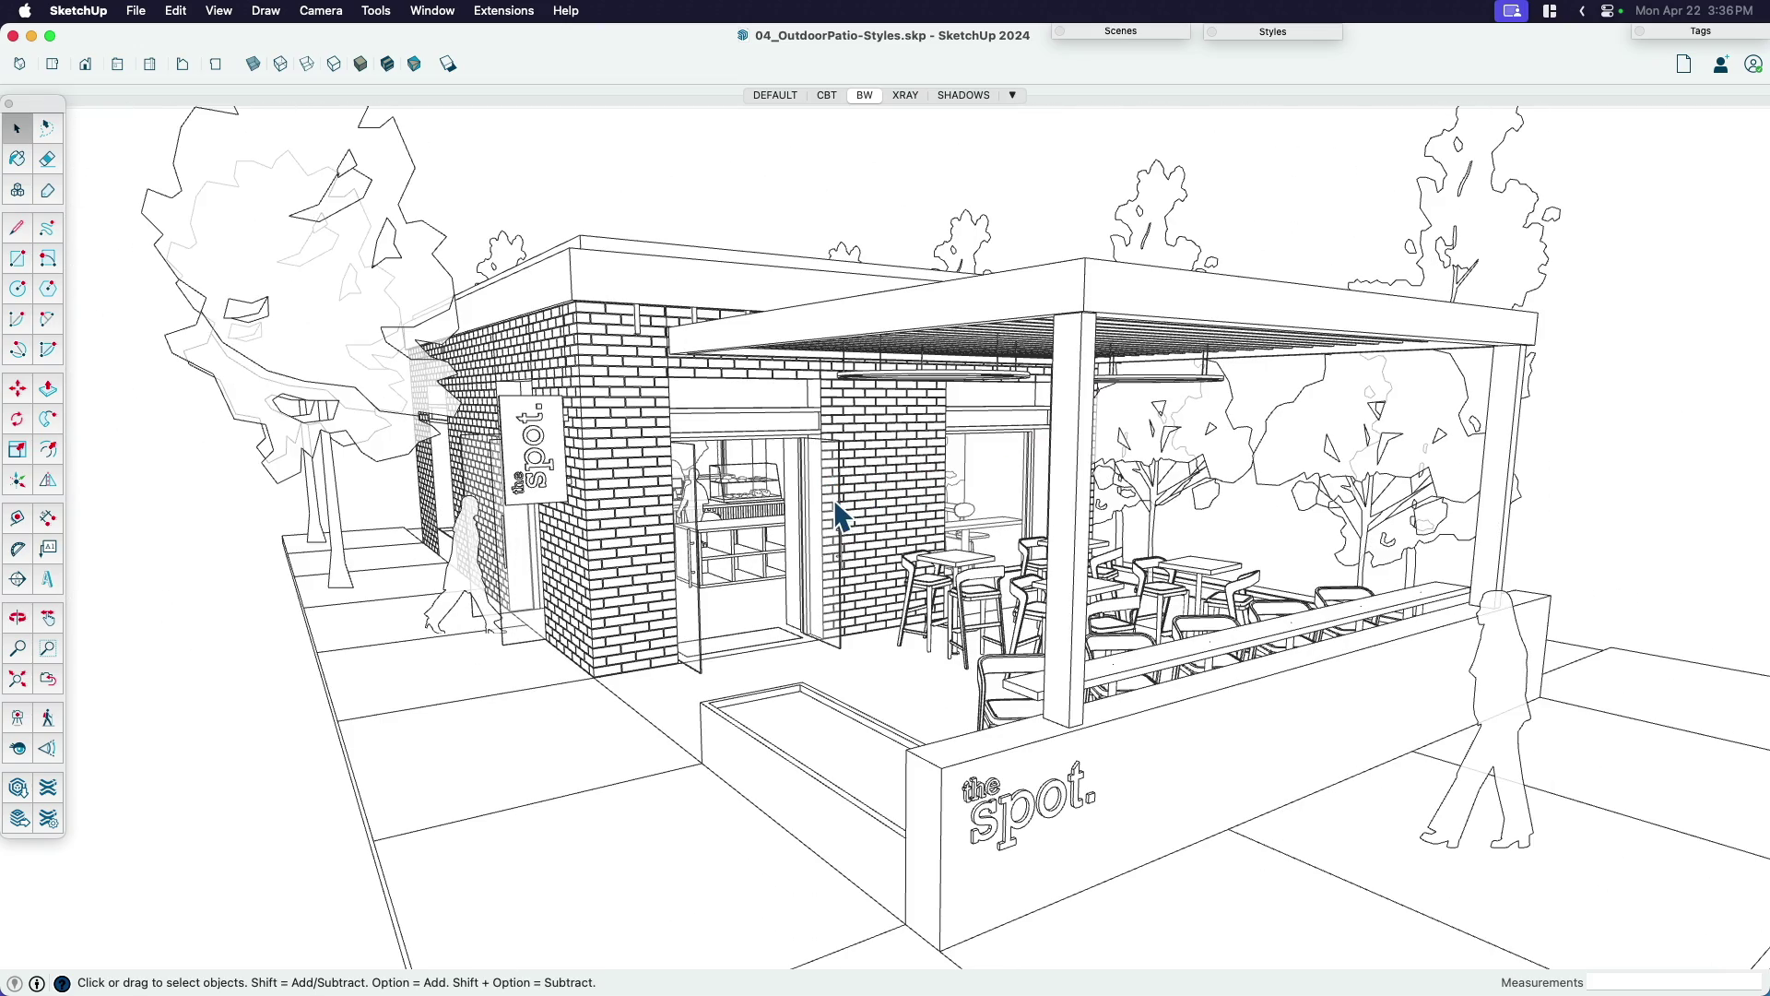
pyautogui.click(904, 95)
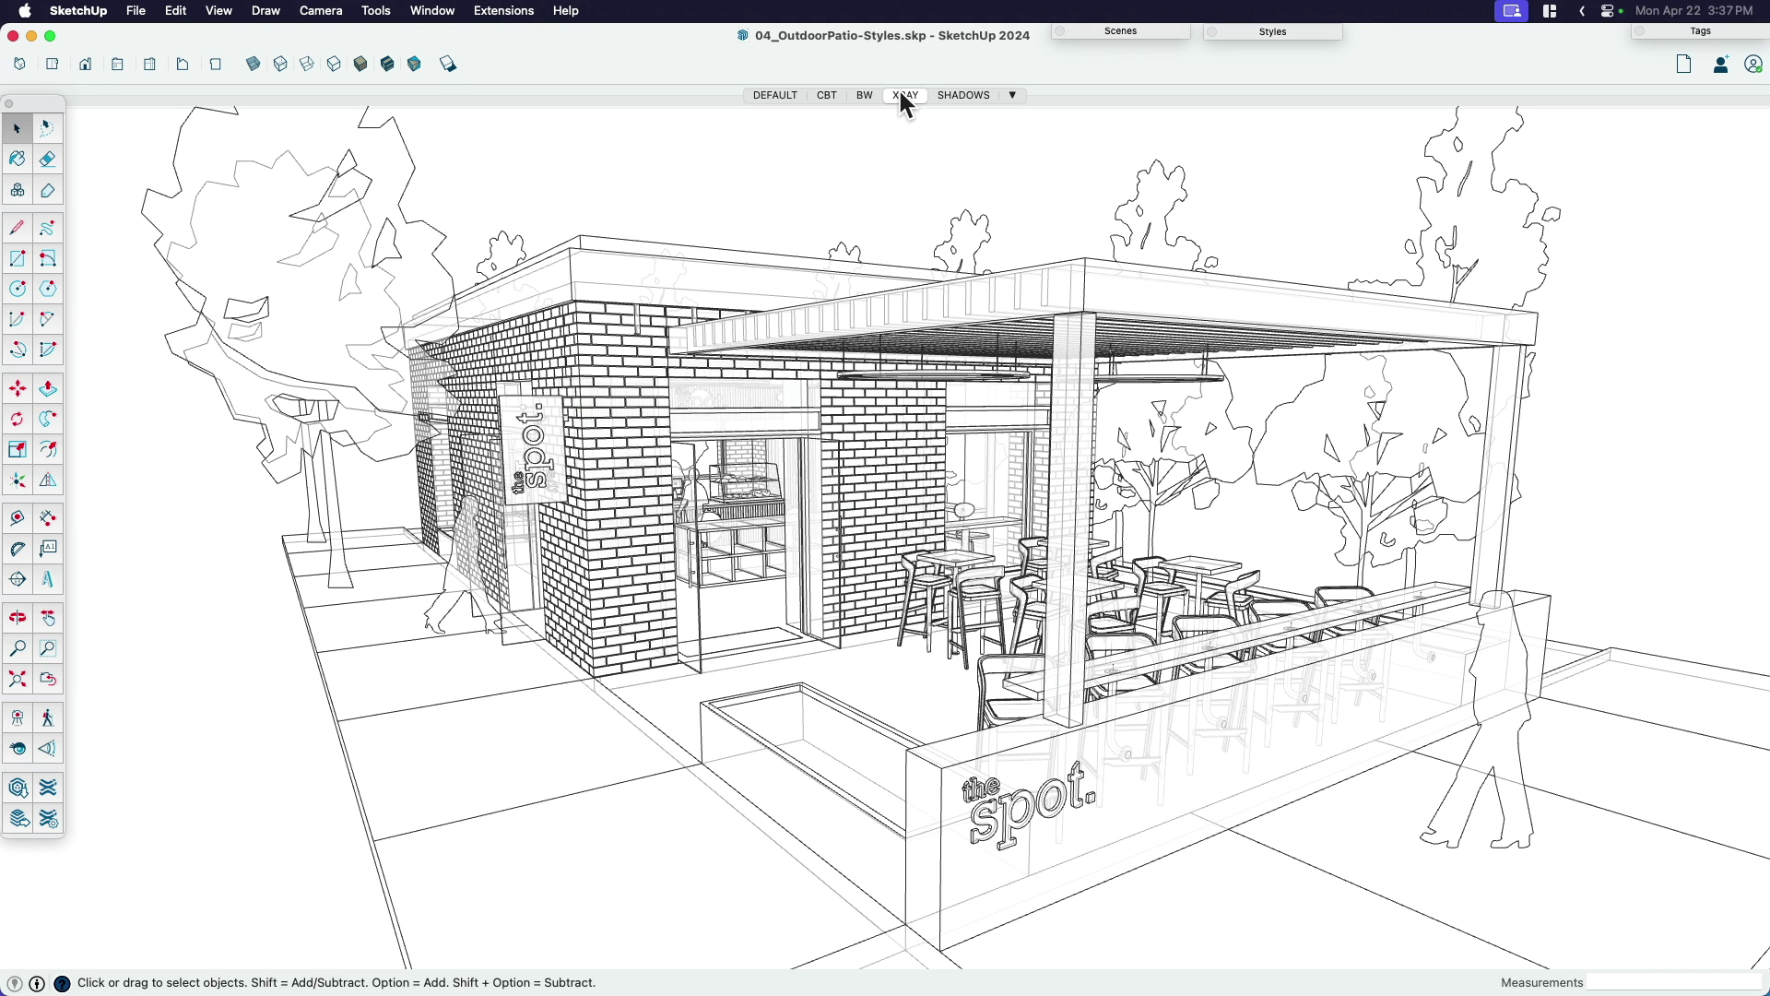
pyautogui.click(960, 95)
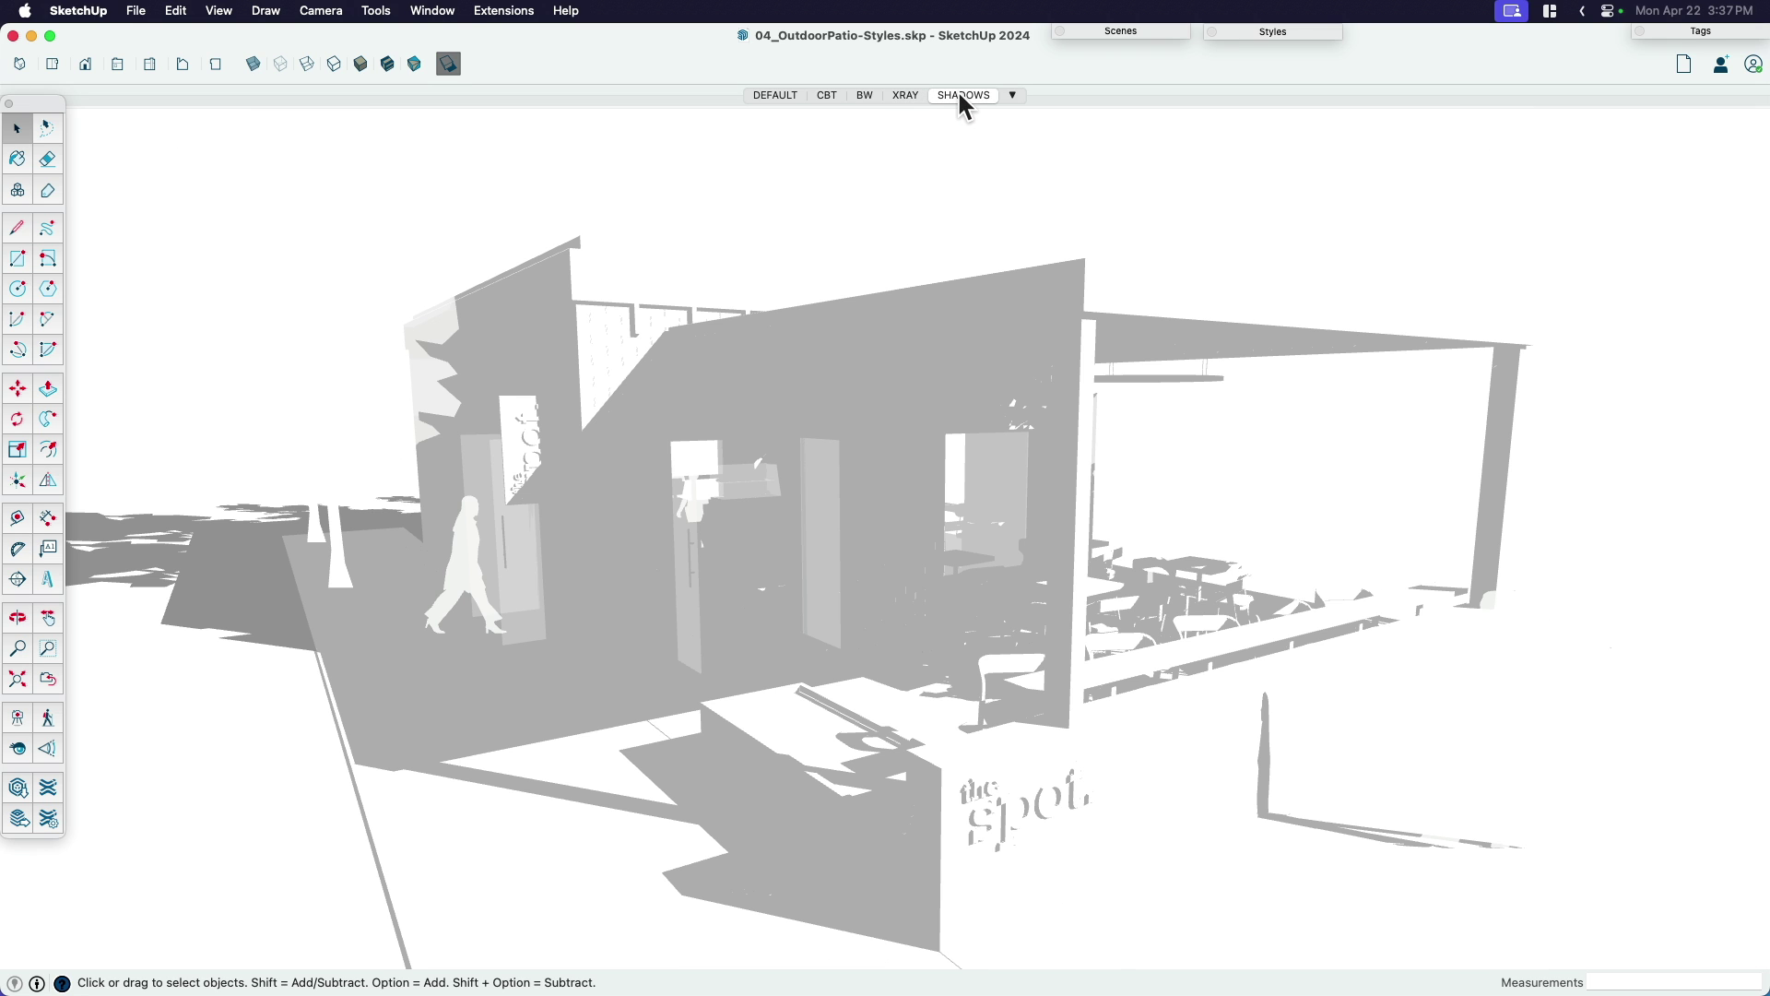
pyautogui.moveTo(934, 415); pyautogui.dragTo(711, 479, button='middle')
pyautogui.scroll(3, 770, 561)
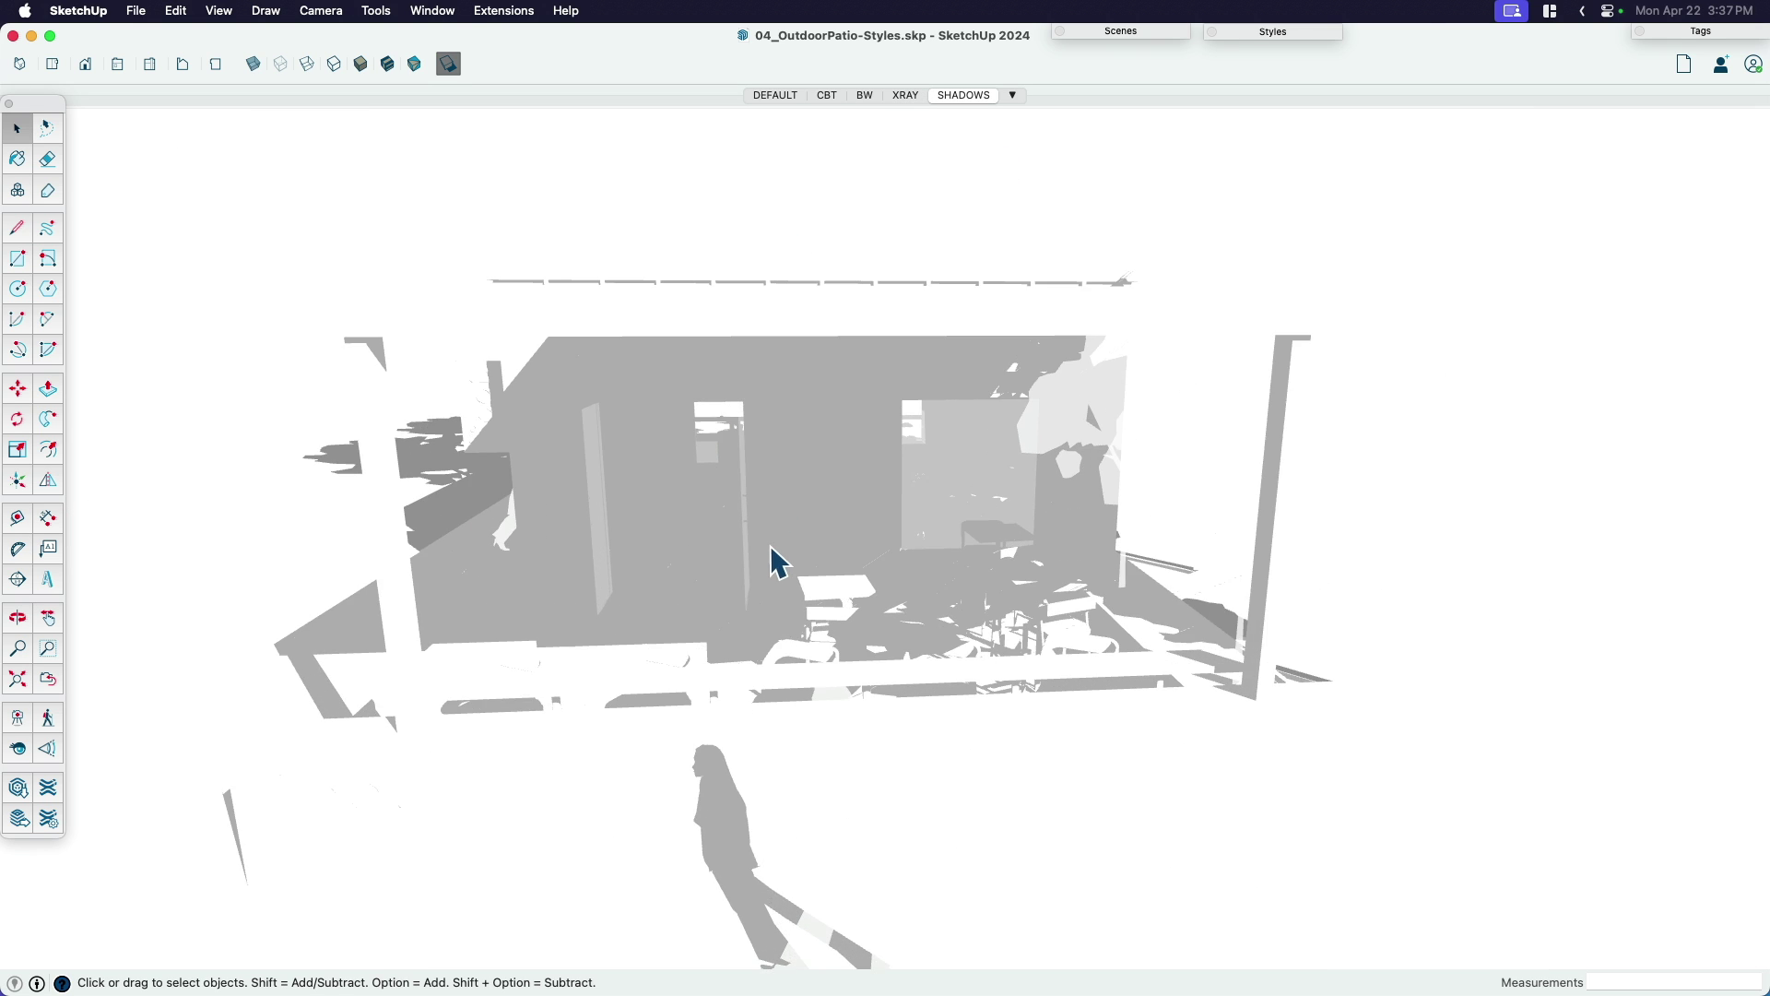
pyautogui.moveTo(771, 561); pyautogui.dragTo(806, 182, button='middle')
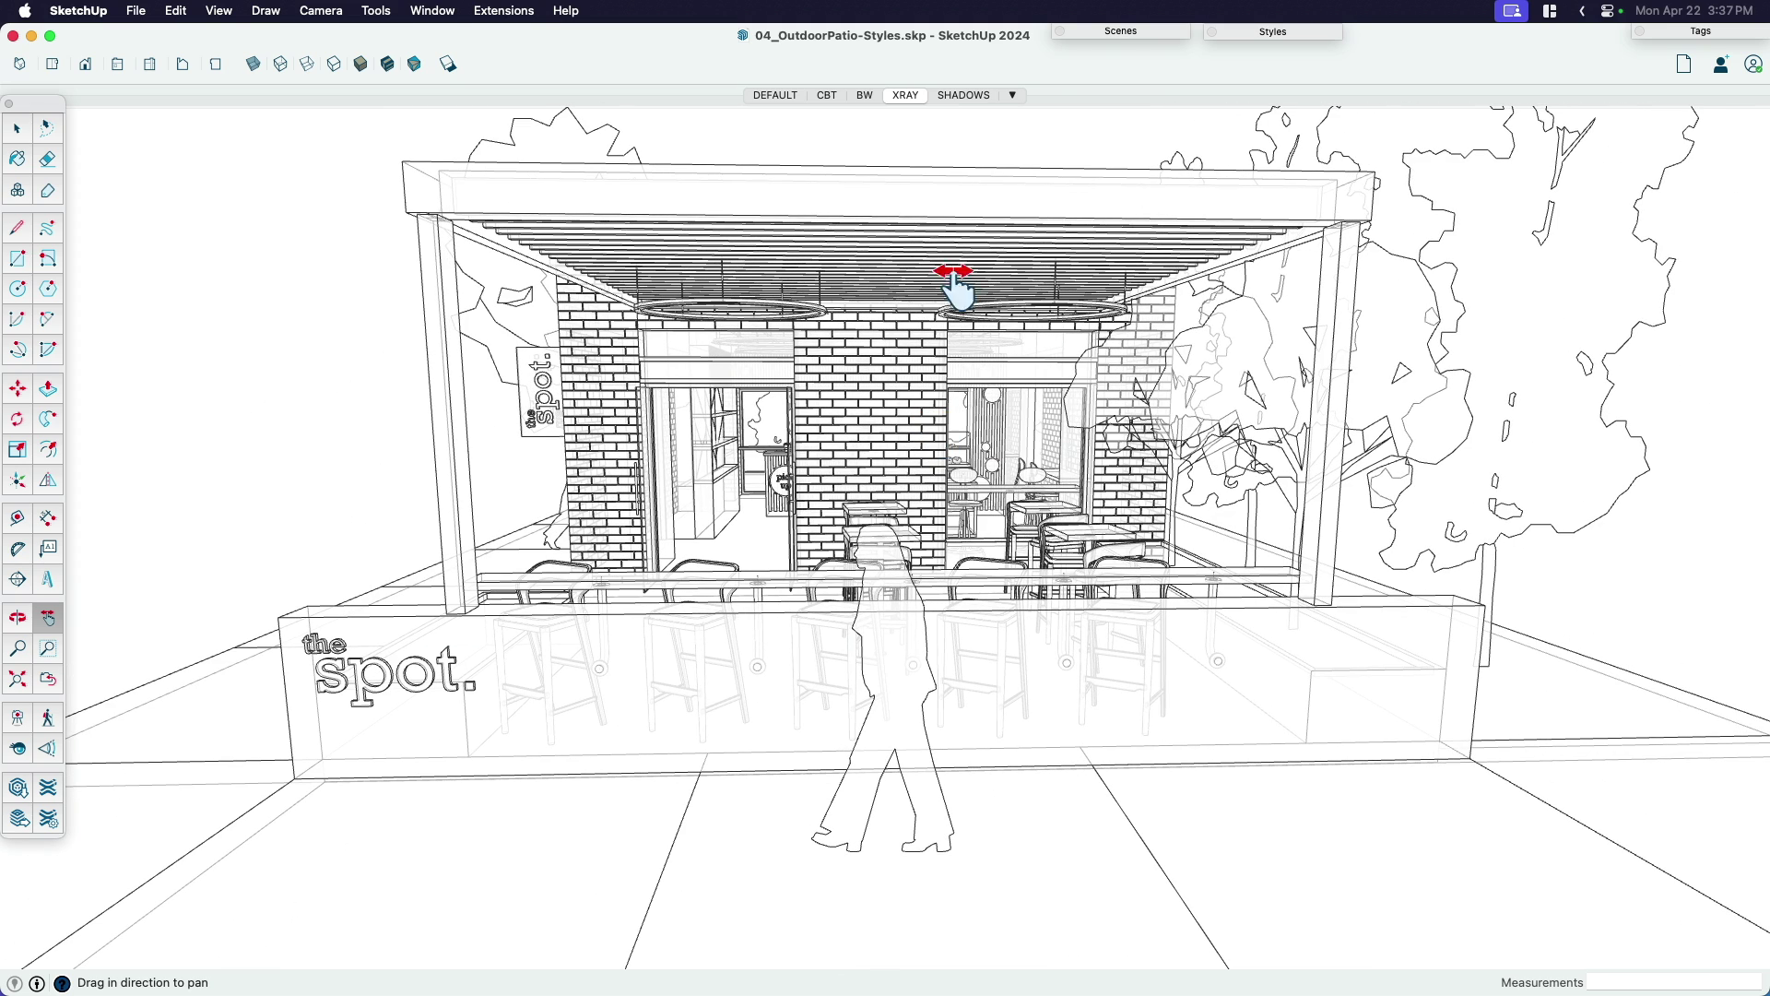
# Pass through the BW and CBT scenes to DEFAULT, then zoom out to an overhead corner view.
pyautogui.click(1120, 29)
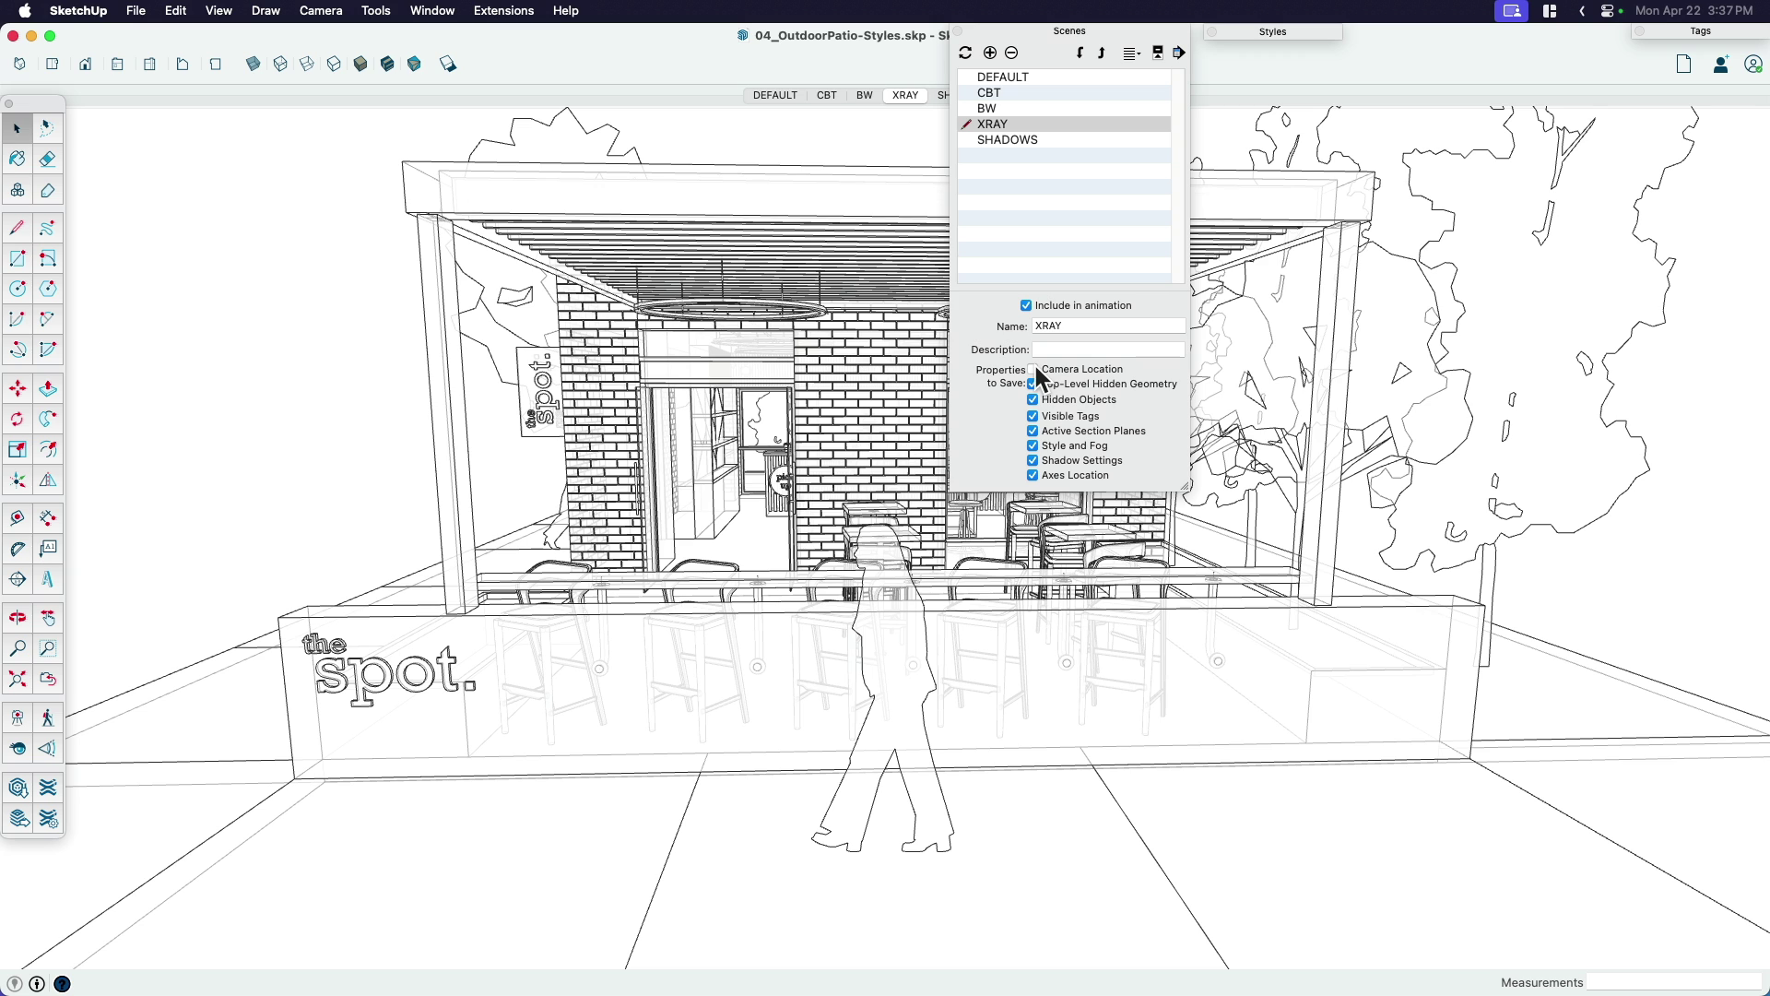
pyautogui.click(1065, 30)
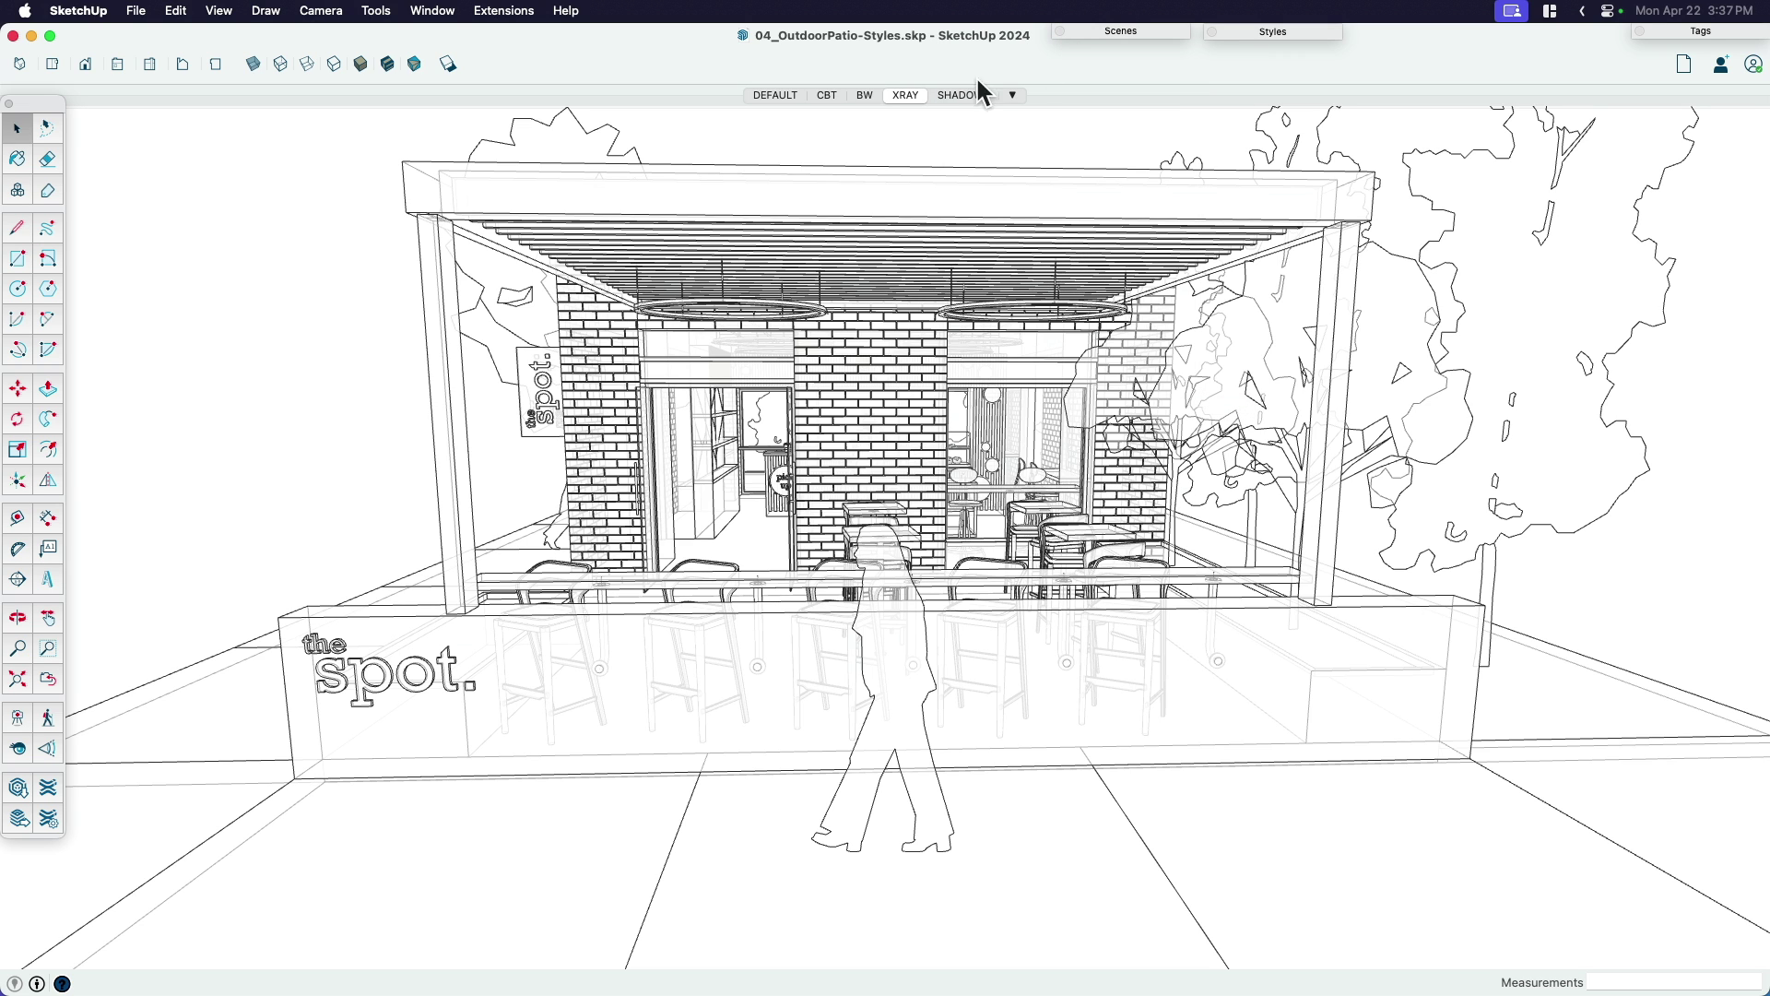
pyautogui.click(867, 98)
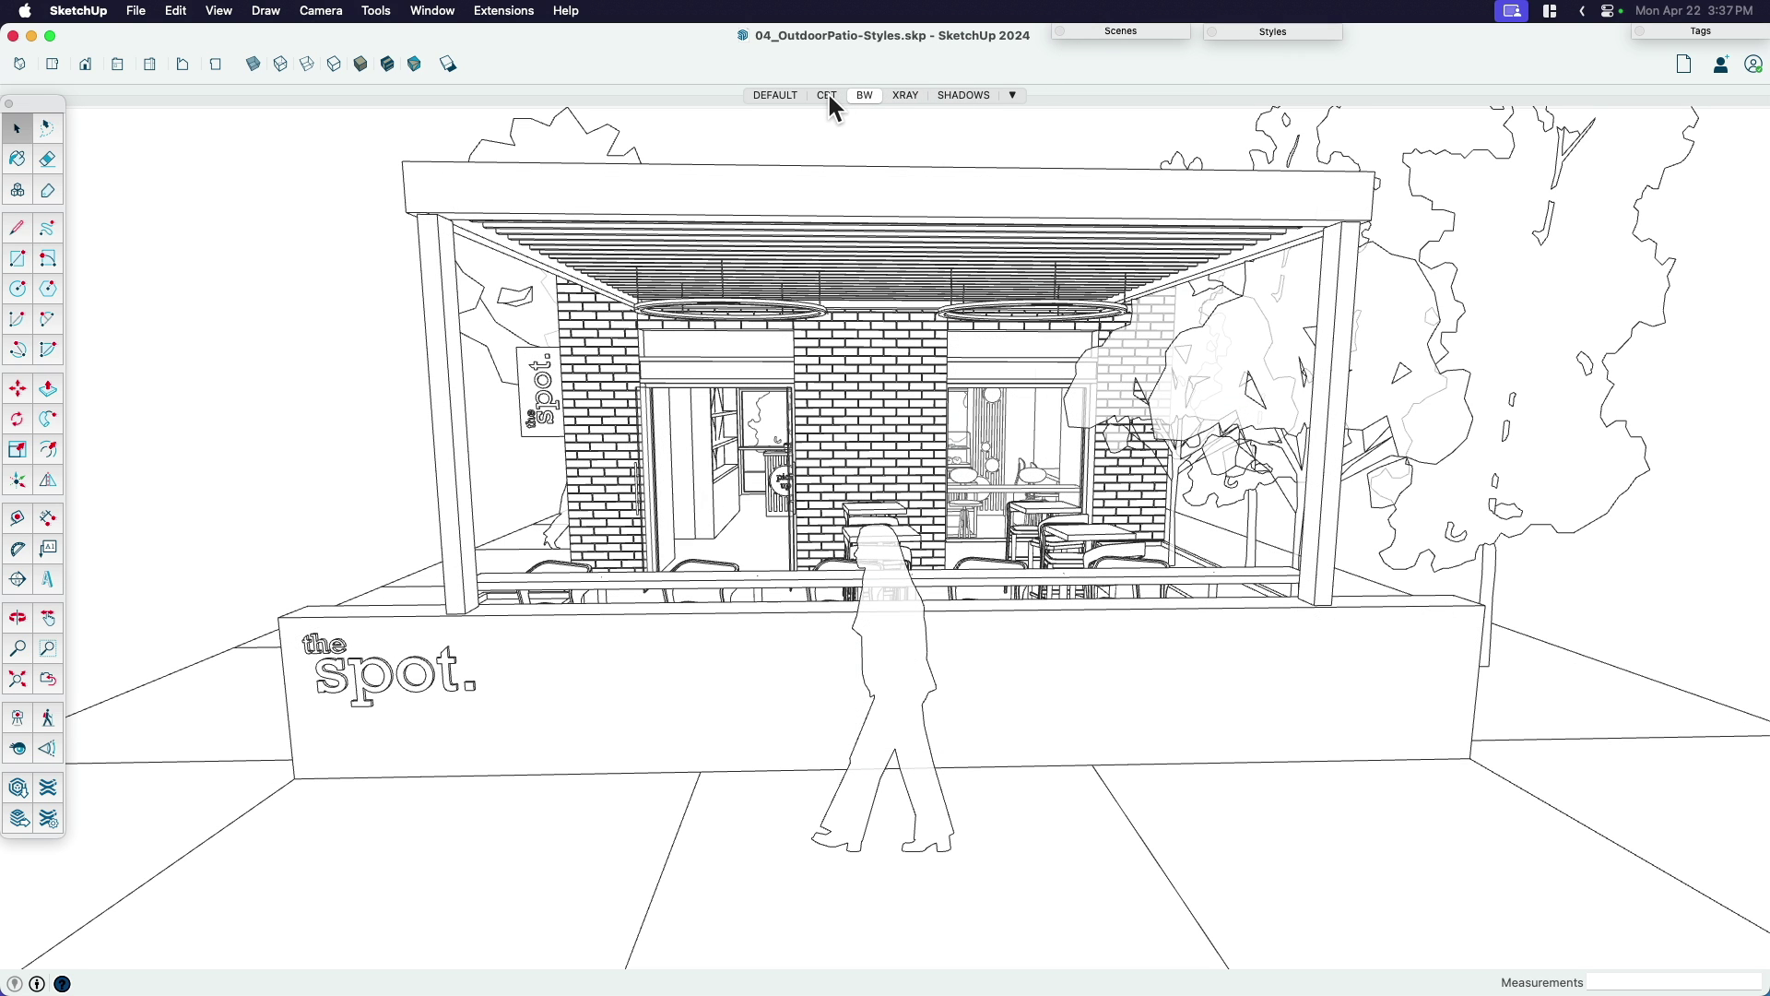
pyautogui.click(827, 96)
pyautogui.click(783, 93)
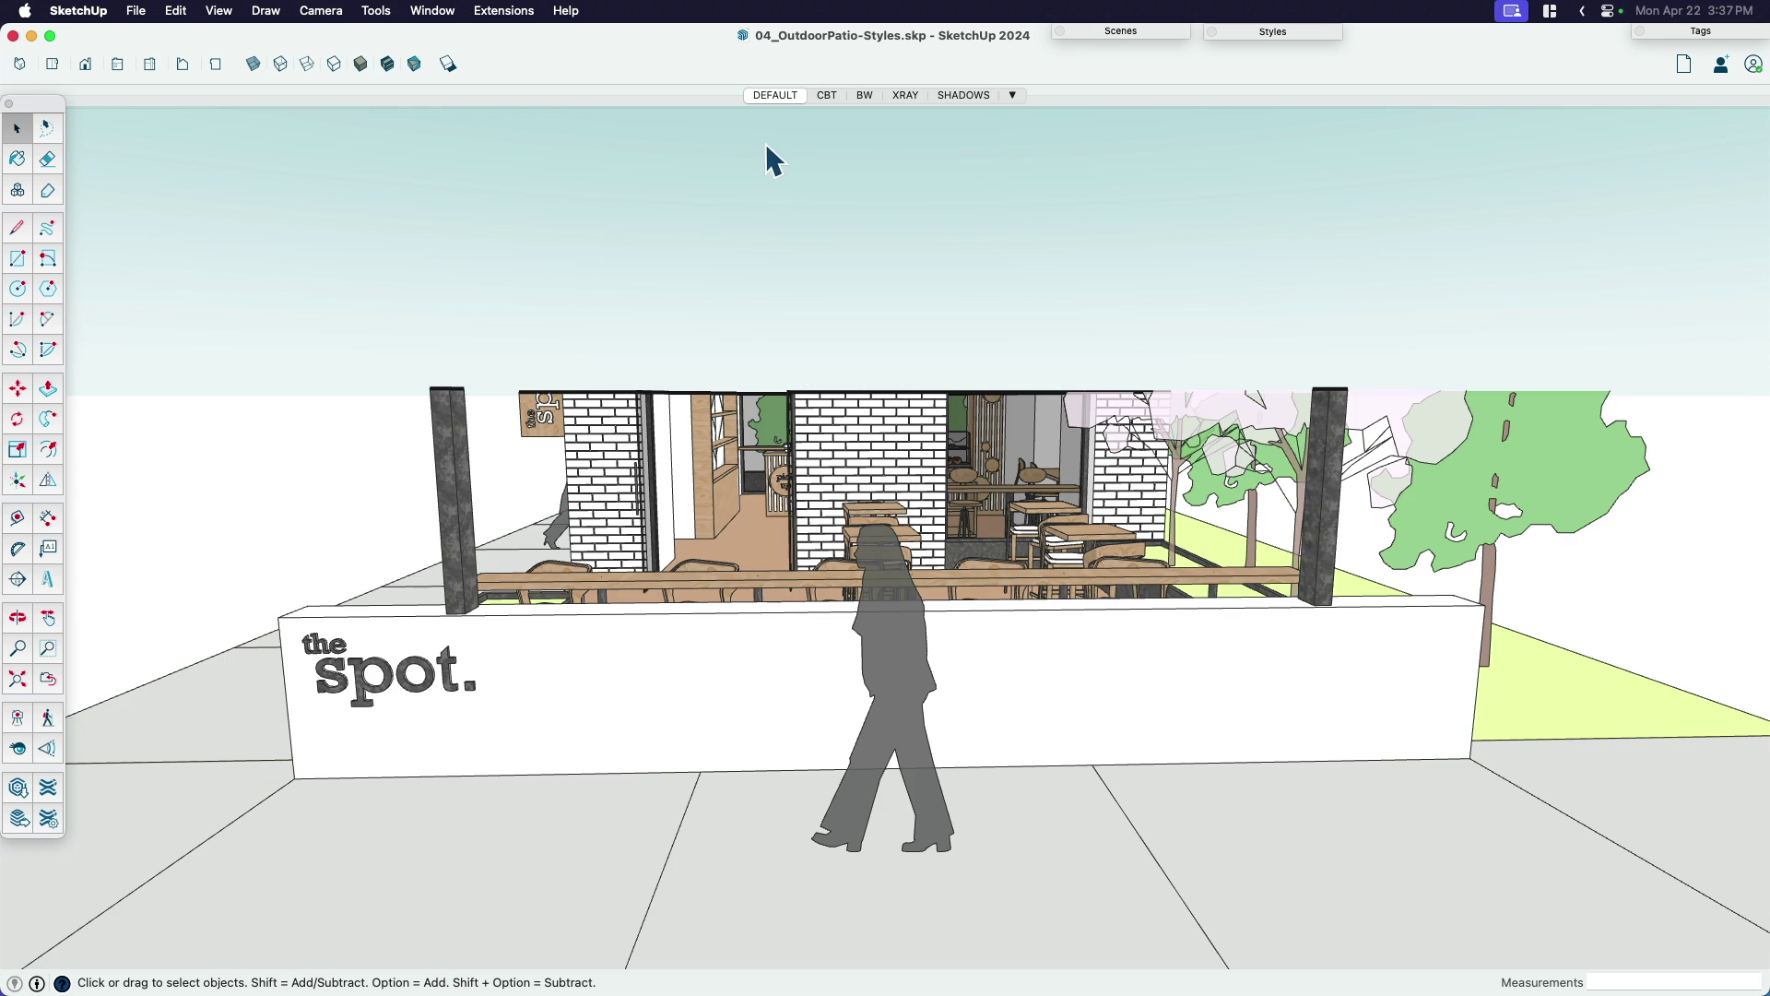
pyautogui.scroll(-3, 829, 395)
pyautogui.moveTo(830, 395); pyautogui.dragTo(941, 498, button='middle')
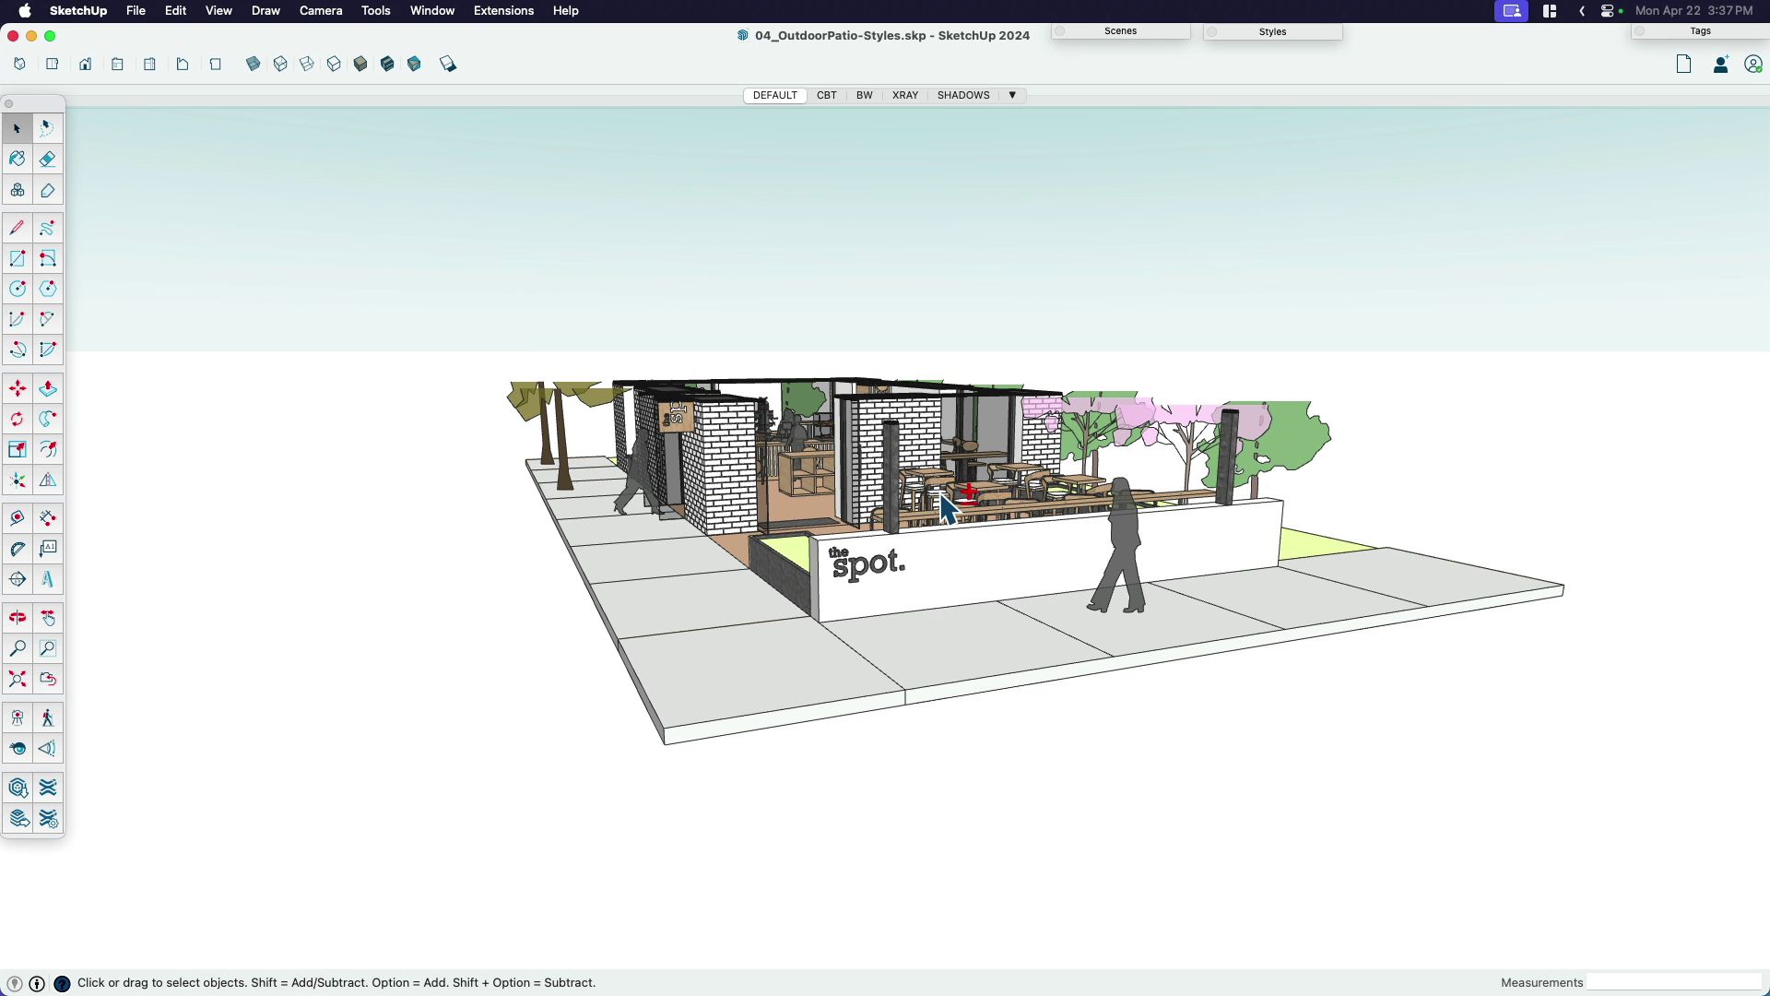
# Update the DEFAULT scene so it saves the current wide corner view.
pyautogui.click(1245, 32)
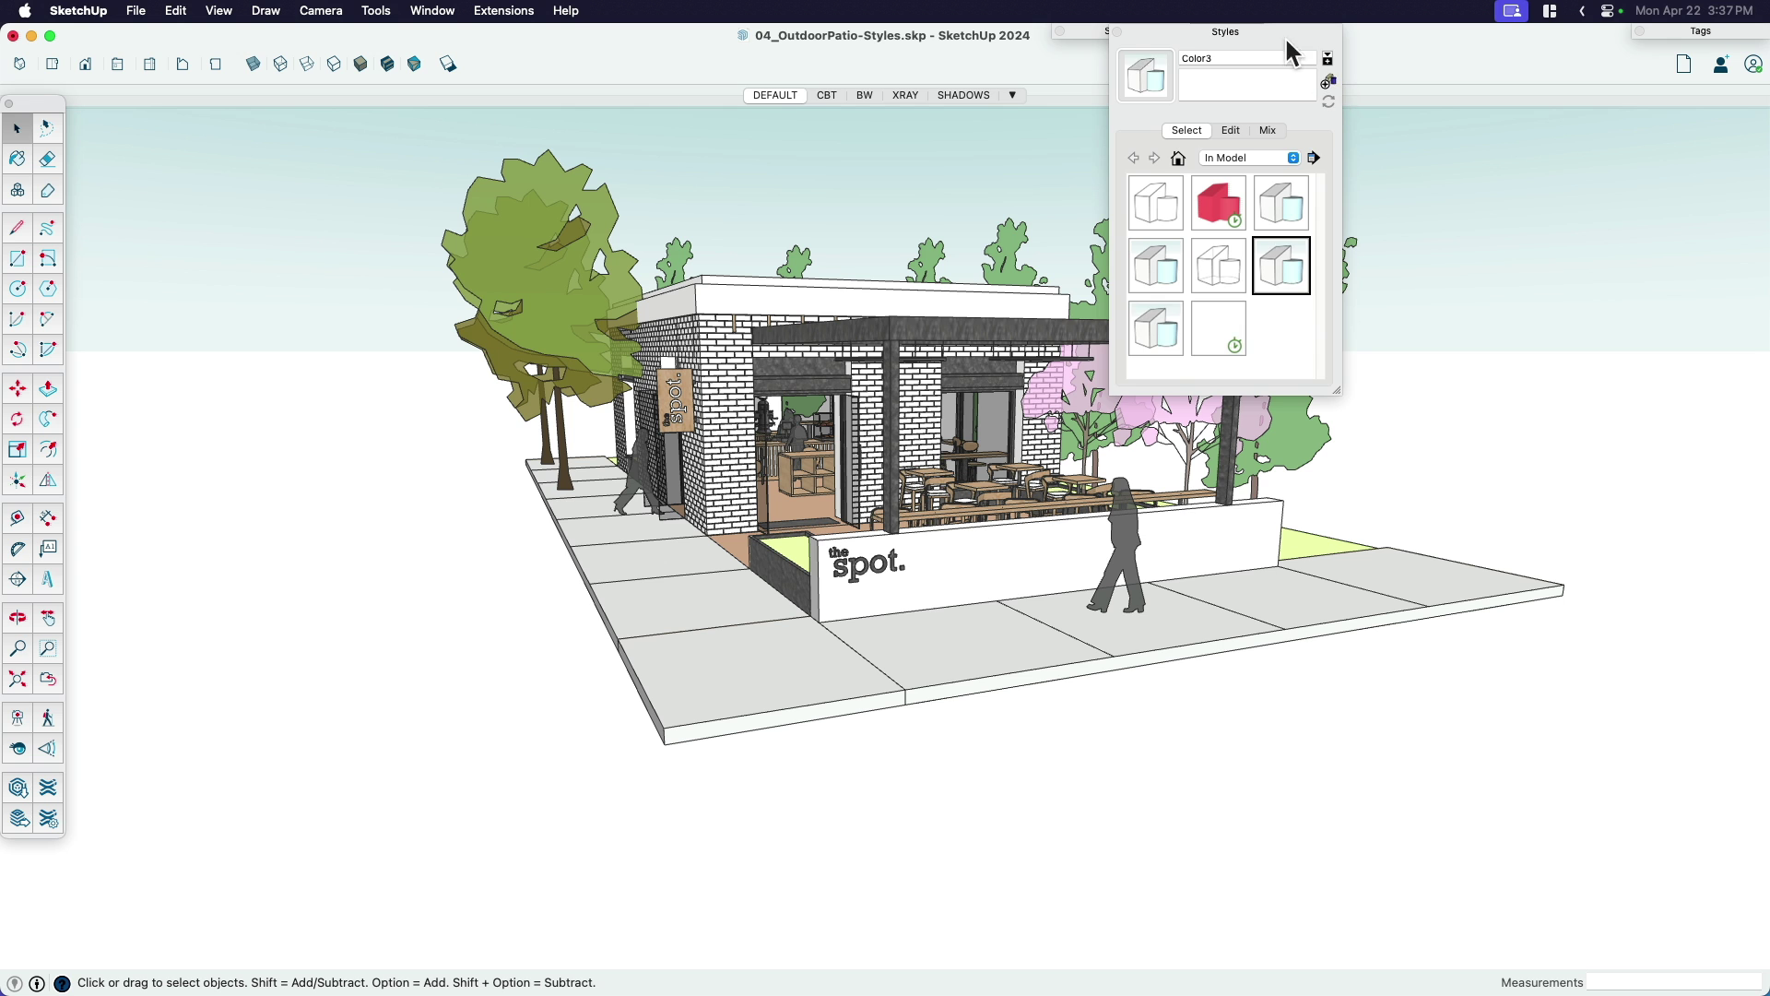
pyautogui.click(1240, 33)
pyautogui.rightClick(782, 94)
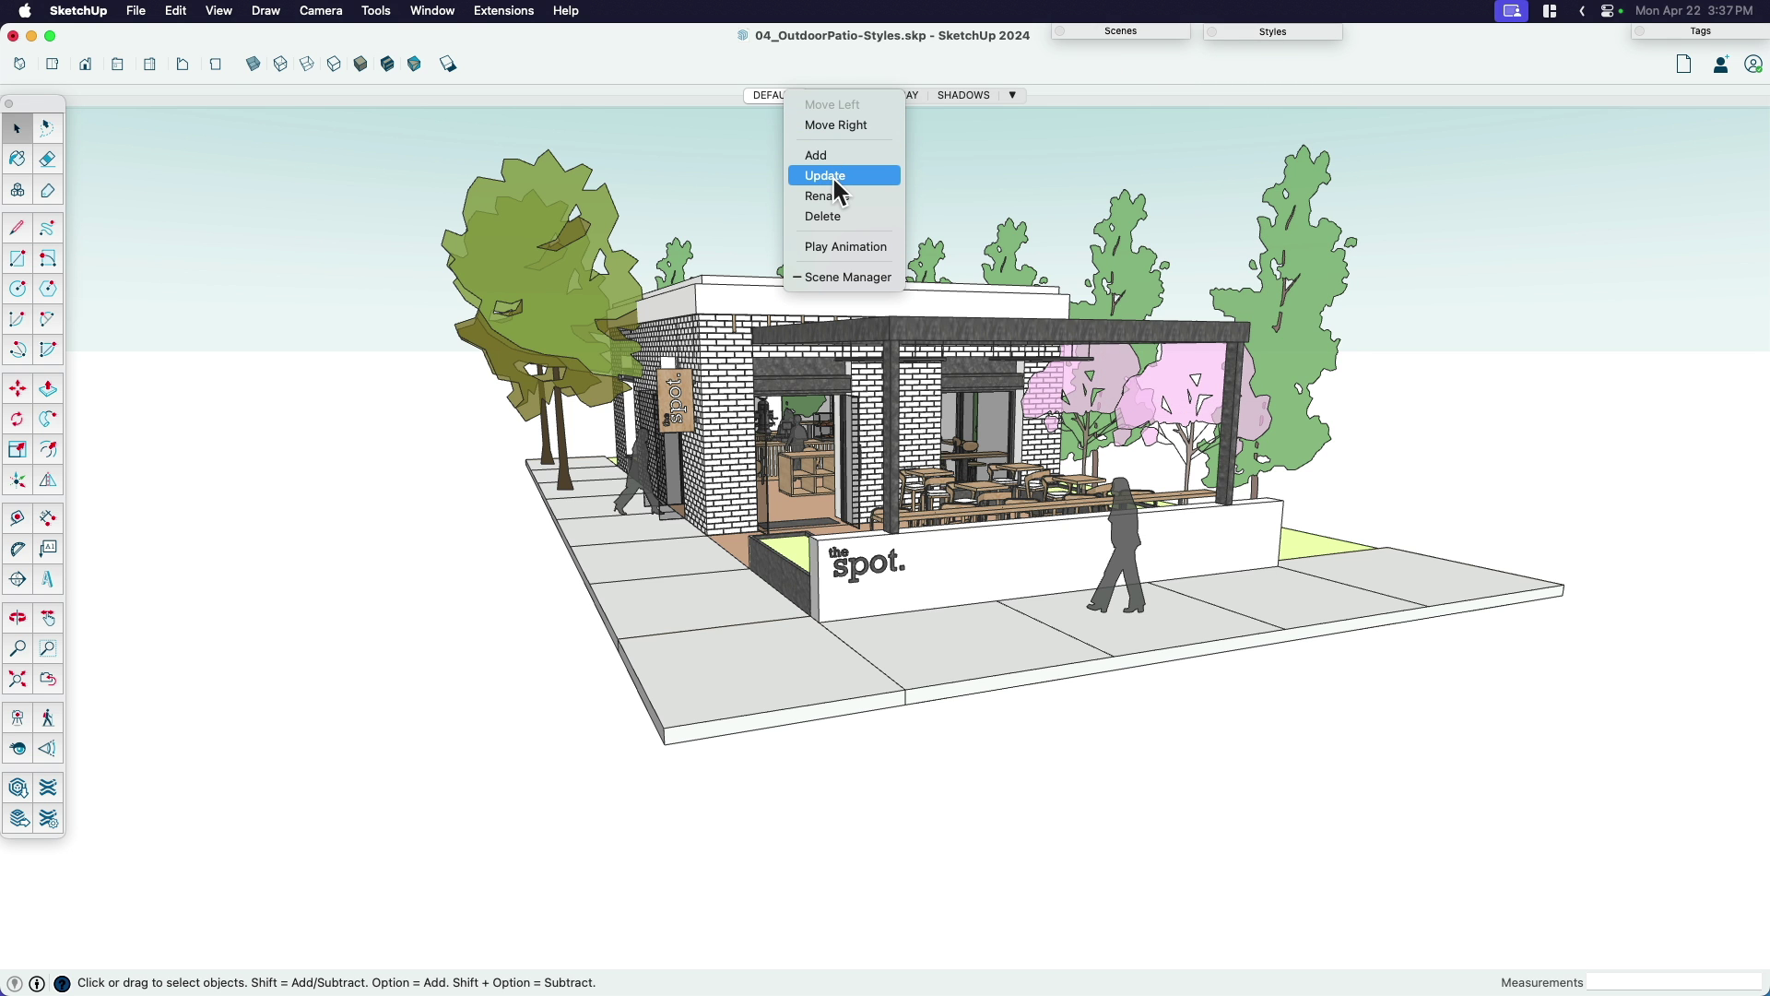
pyautogui.click(832, 174)
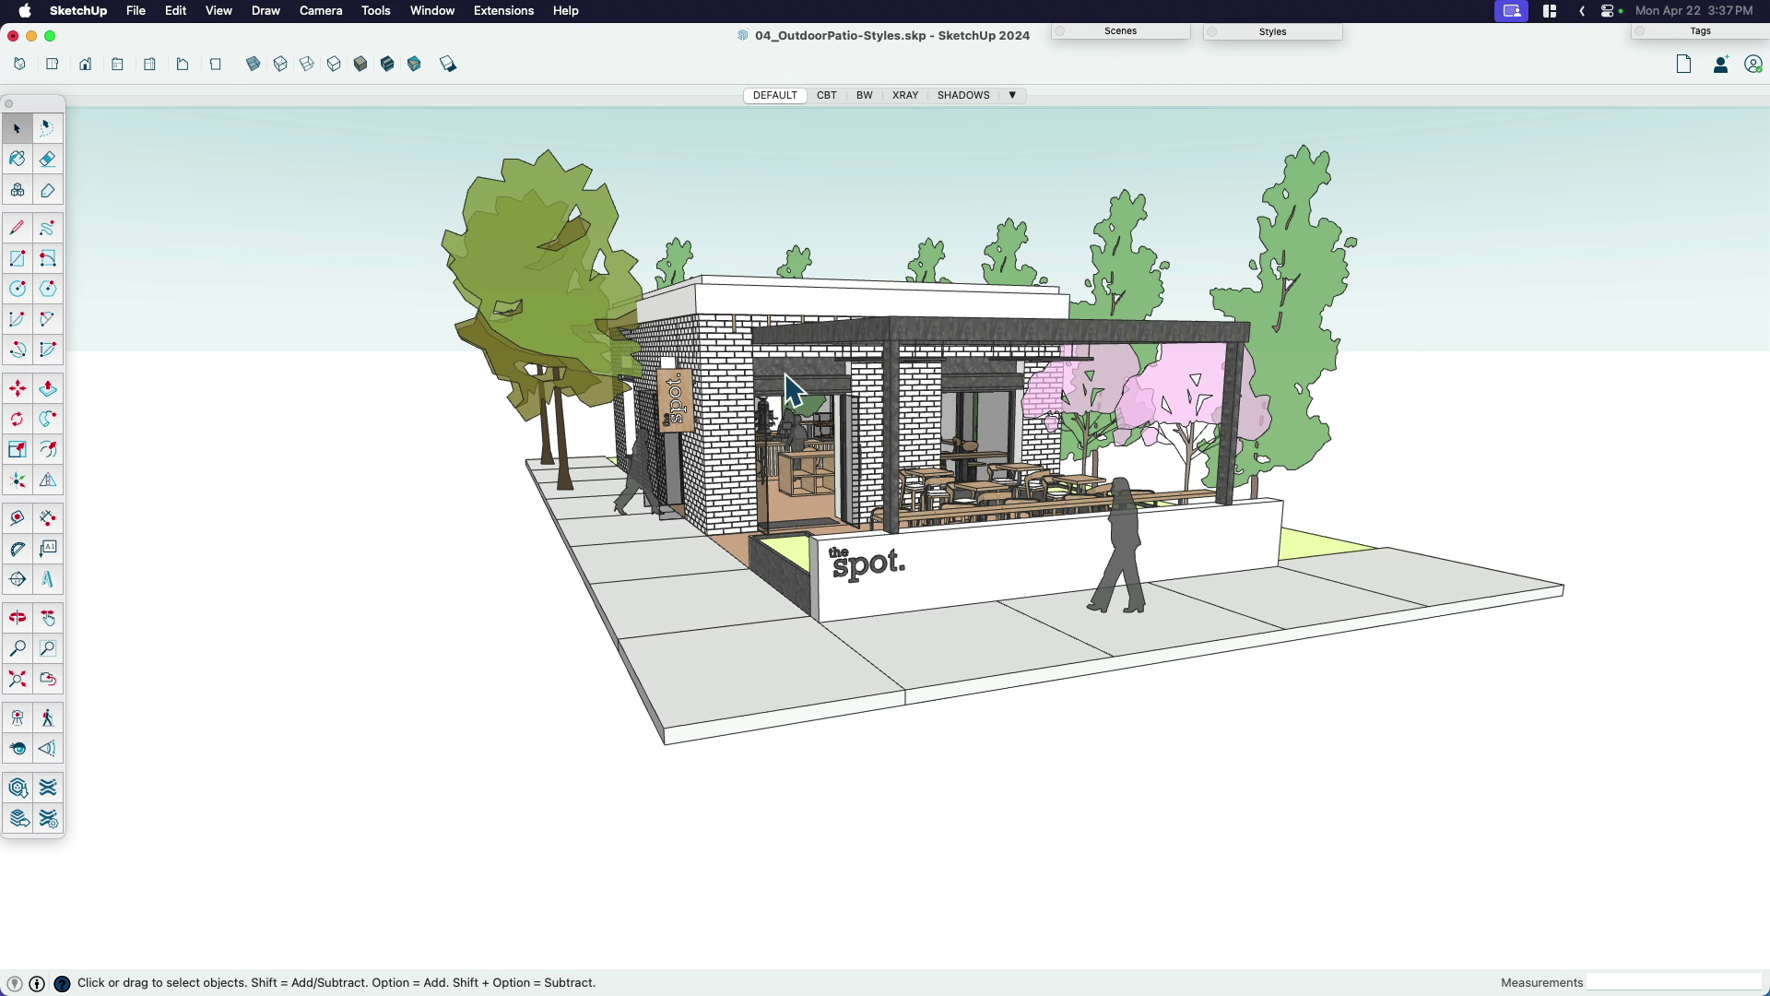
# Move to a closer patio view, preview the CBT, BW and XRAY scenes, then return to DEFAULT.
pyautogui.moveTo(832, 174); pyautogui.dragTo(756, 136, button='middle')
pyautogui.moveTo(1226, 521); pyautogui.dragTo(1171, 512, button='middle')
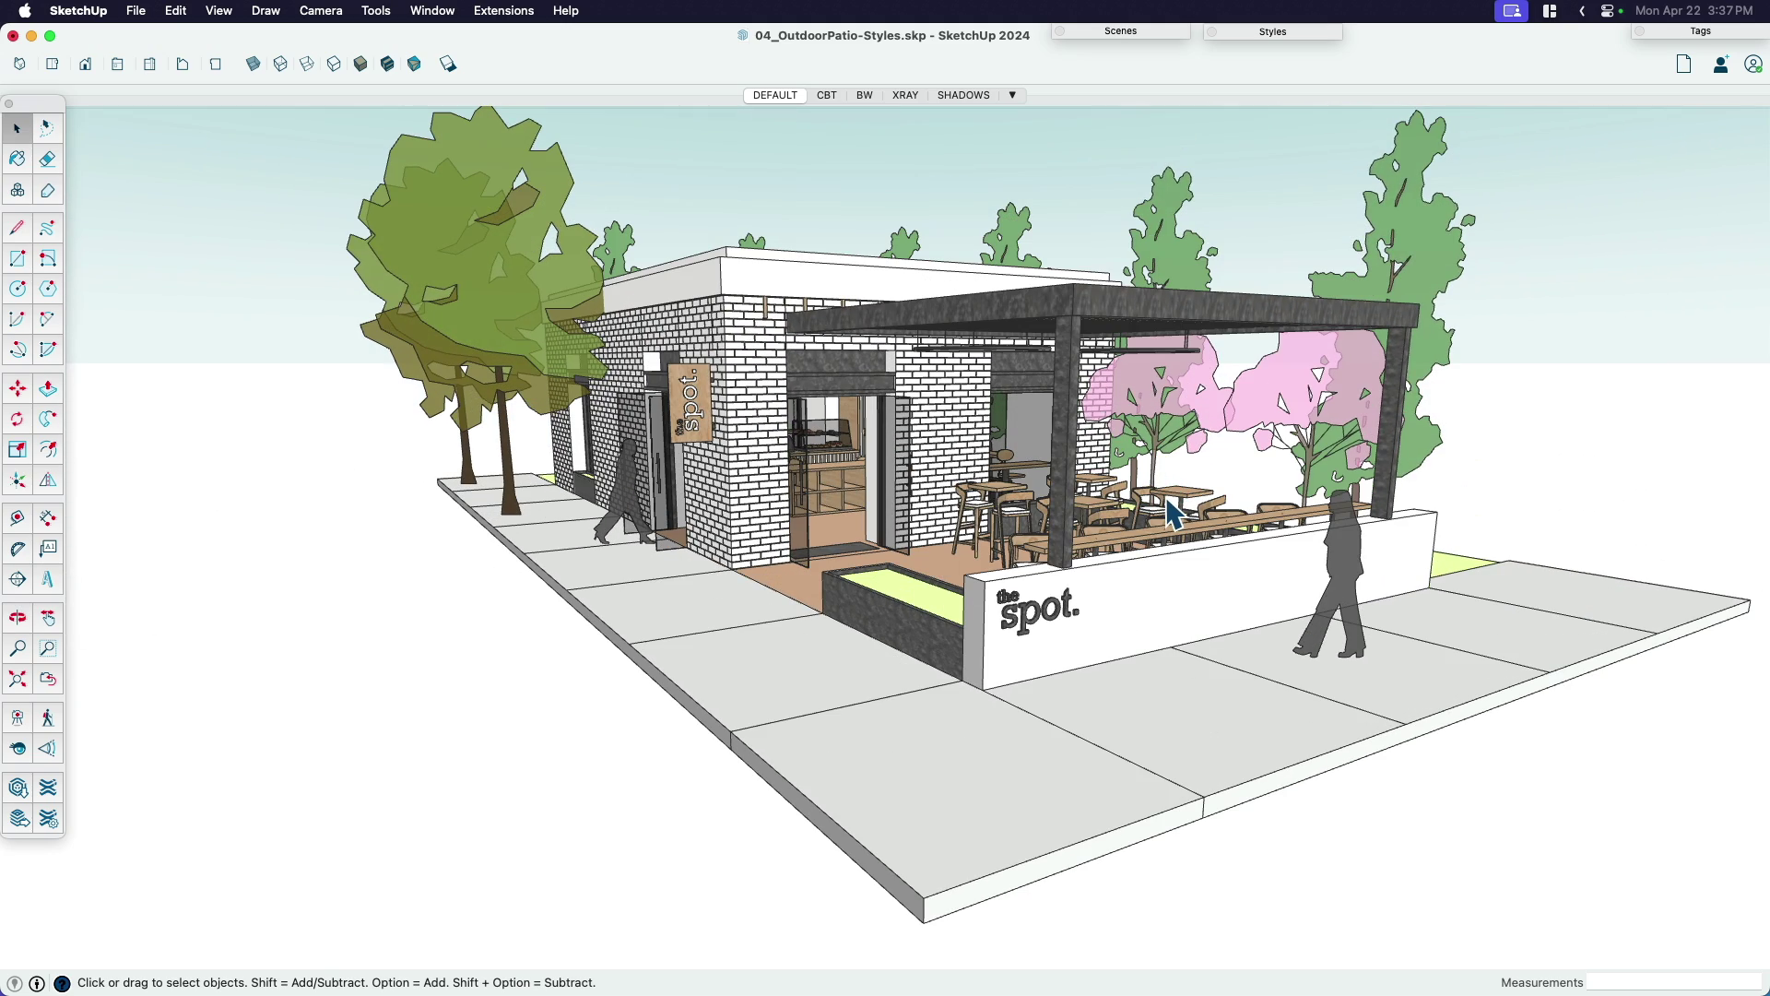
pyautogui.scroll(2, 1033, 469)
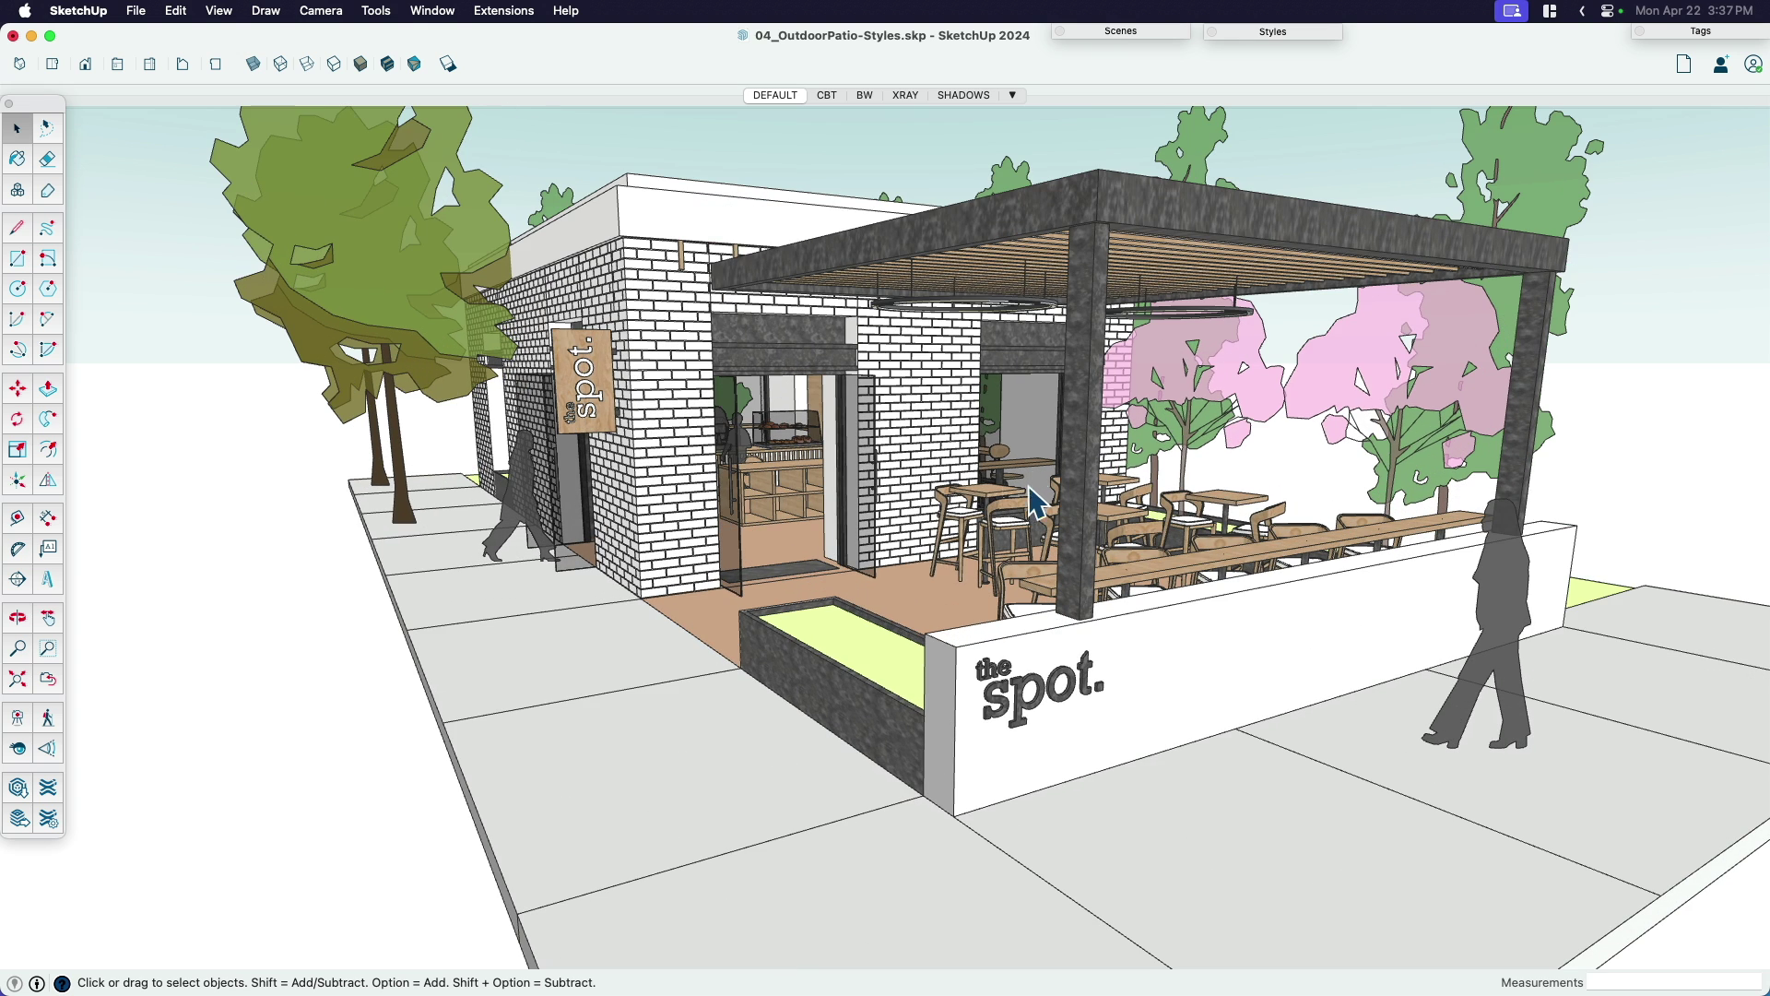
pyautogui.click(827, 96)
pyautogui.click(864, 96)
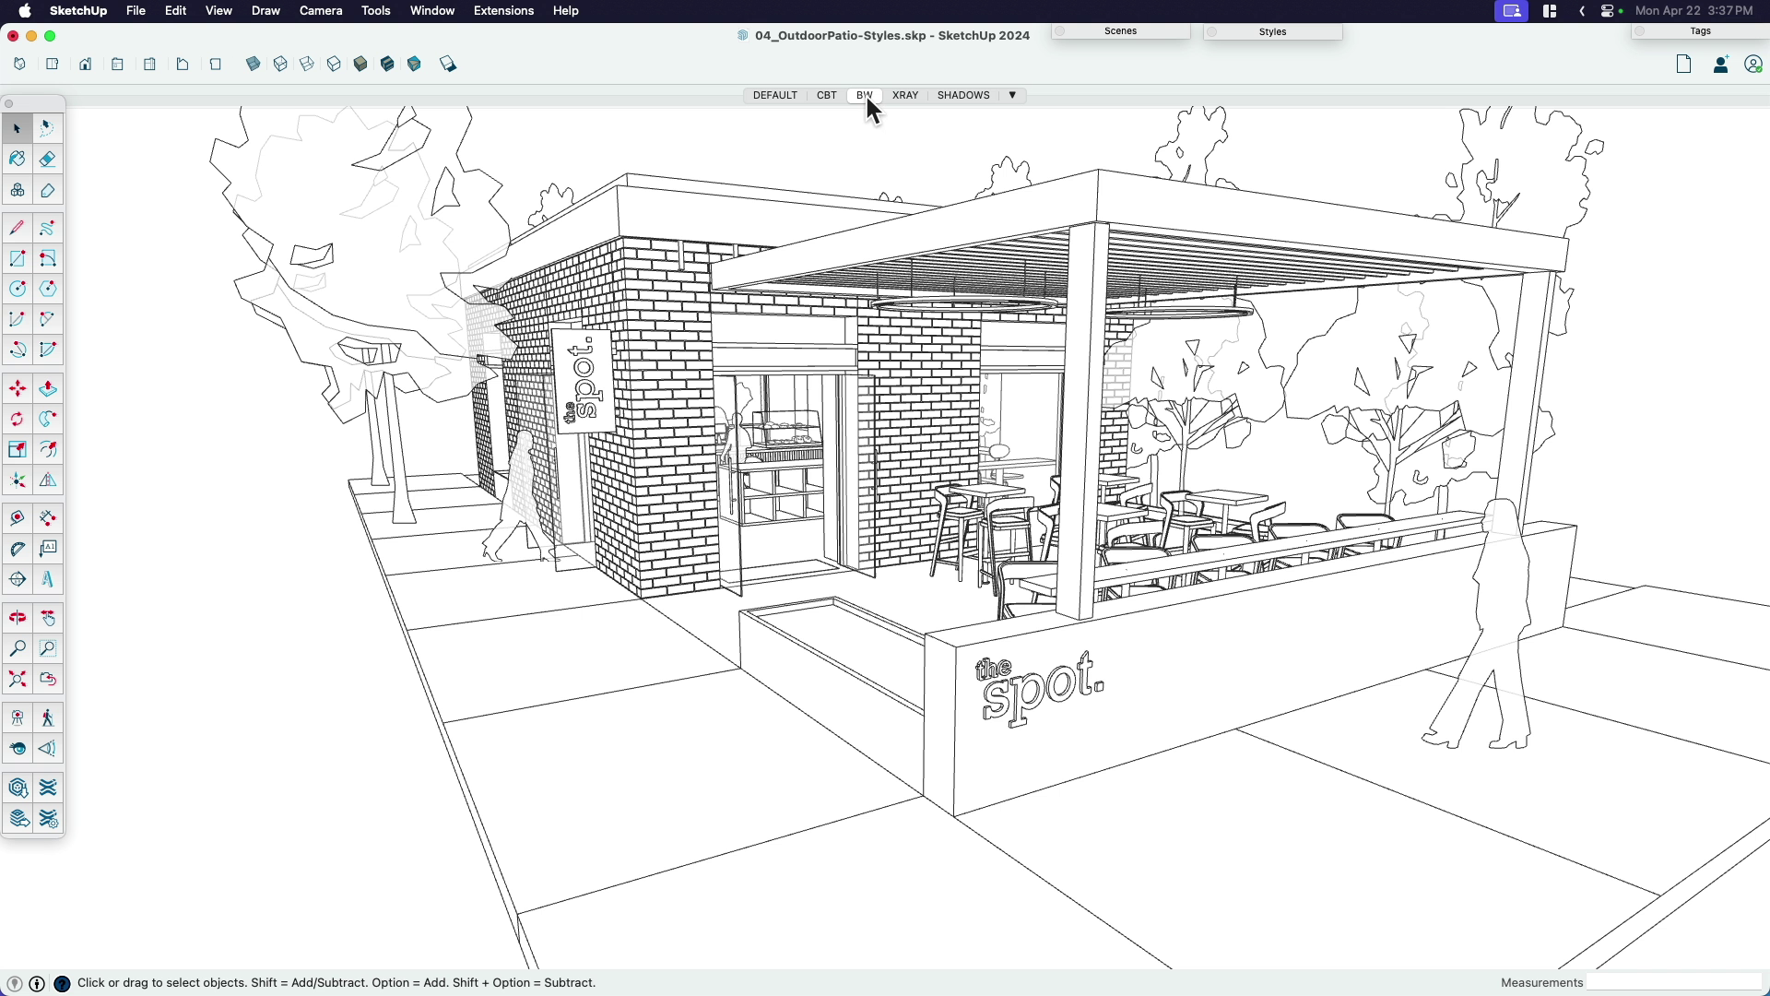
pyautogui.click(903, 96)
pyautogui.click(827, 96)
pyautogui.click(780, 95)
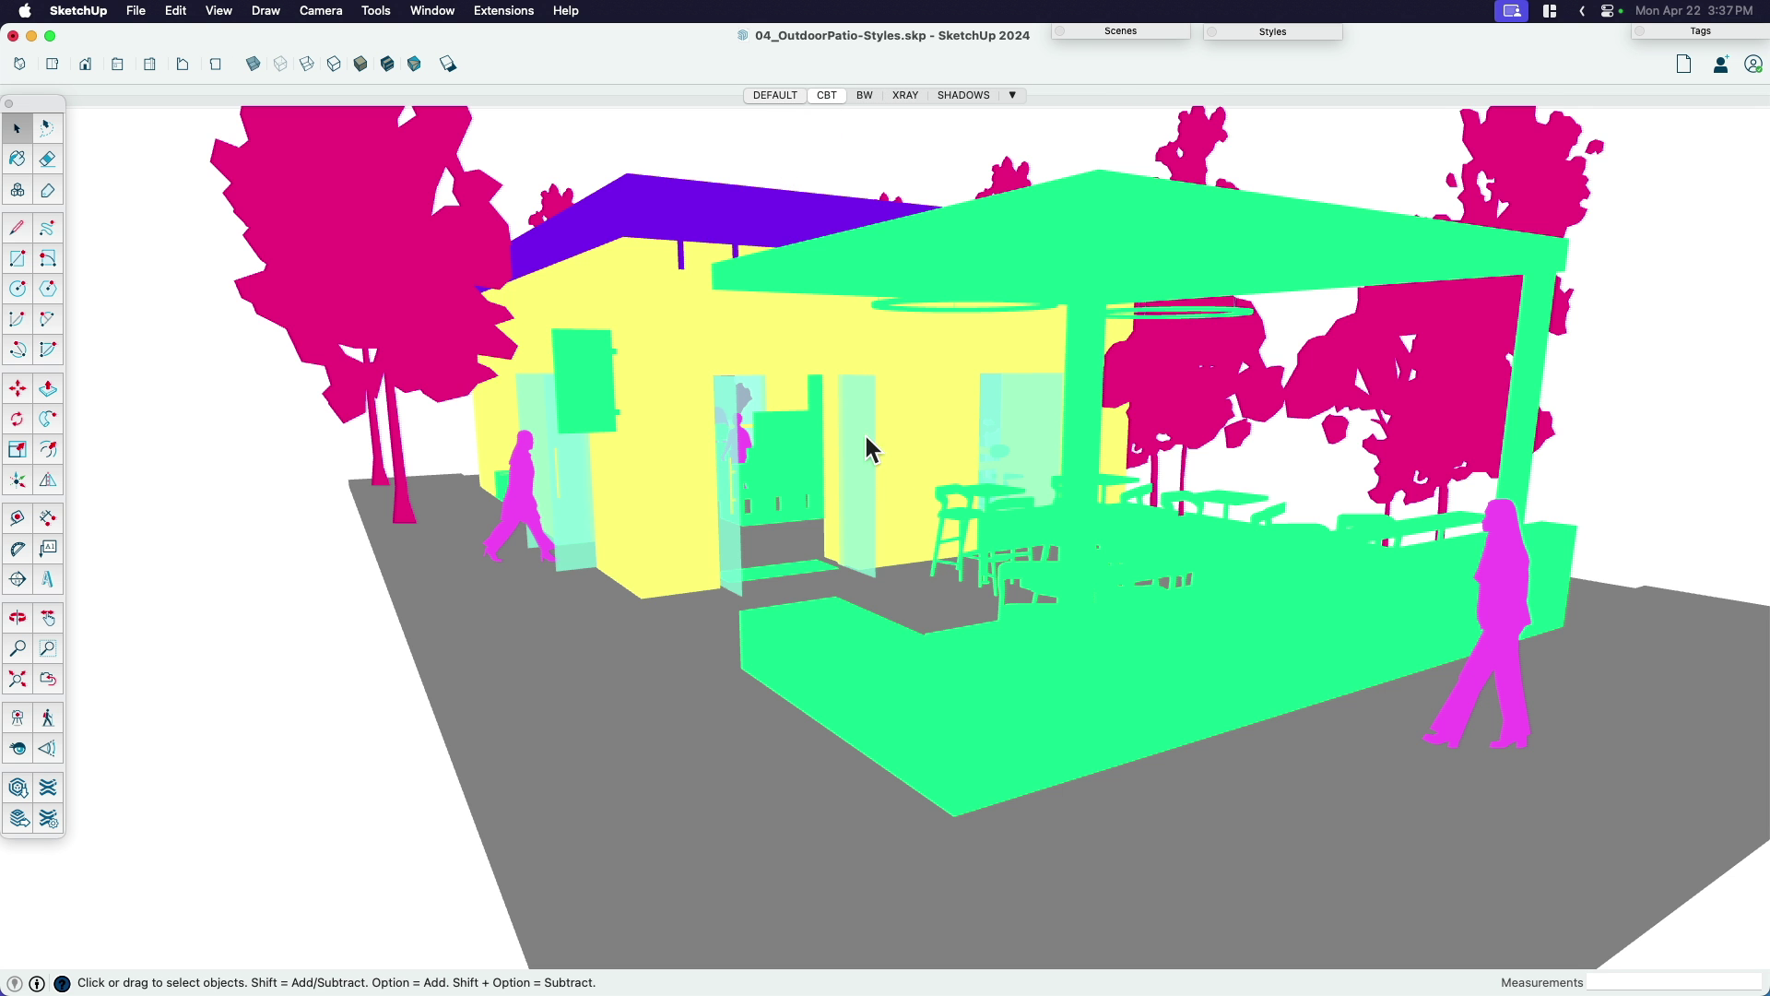
# Turn the camera with Look Around to a low street-level view of the patio.
pyautogui.hotkey('shift', 'l')
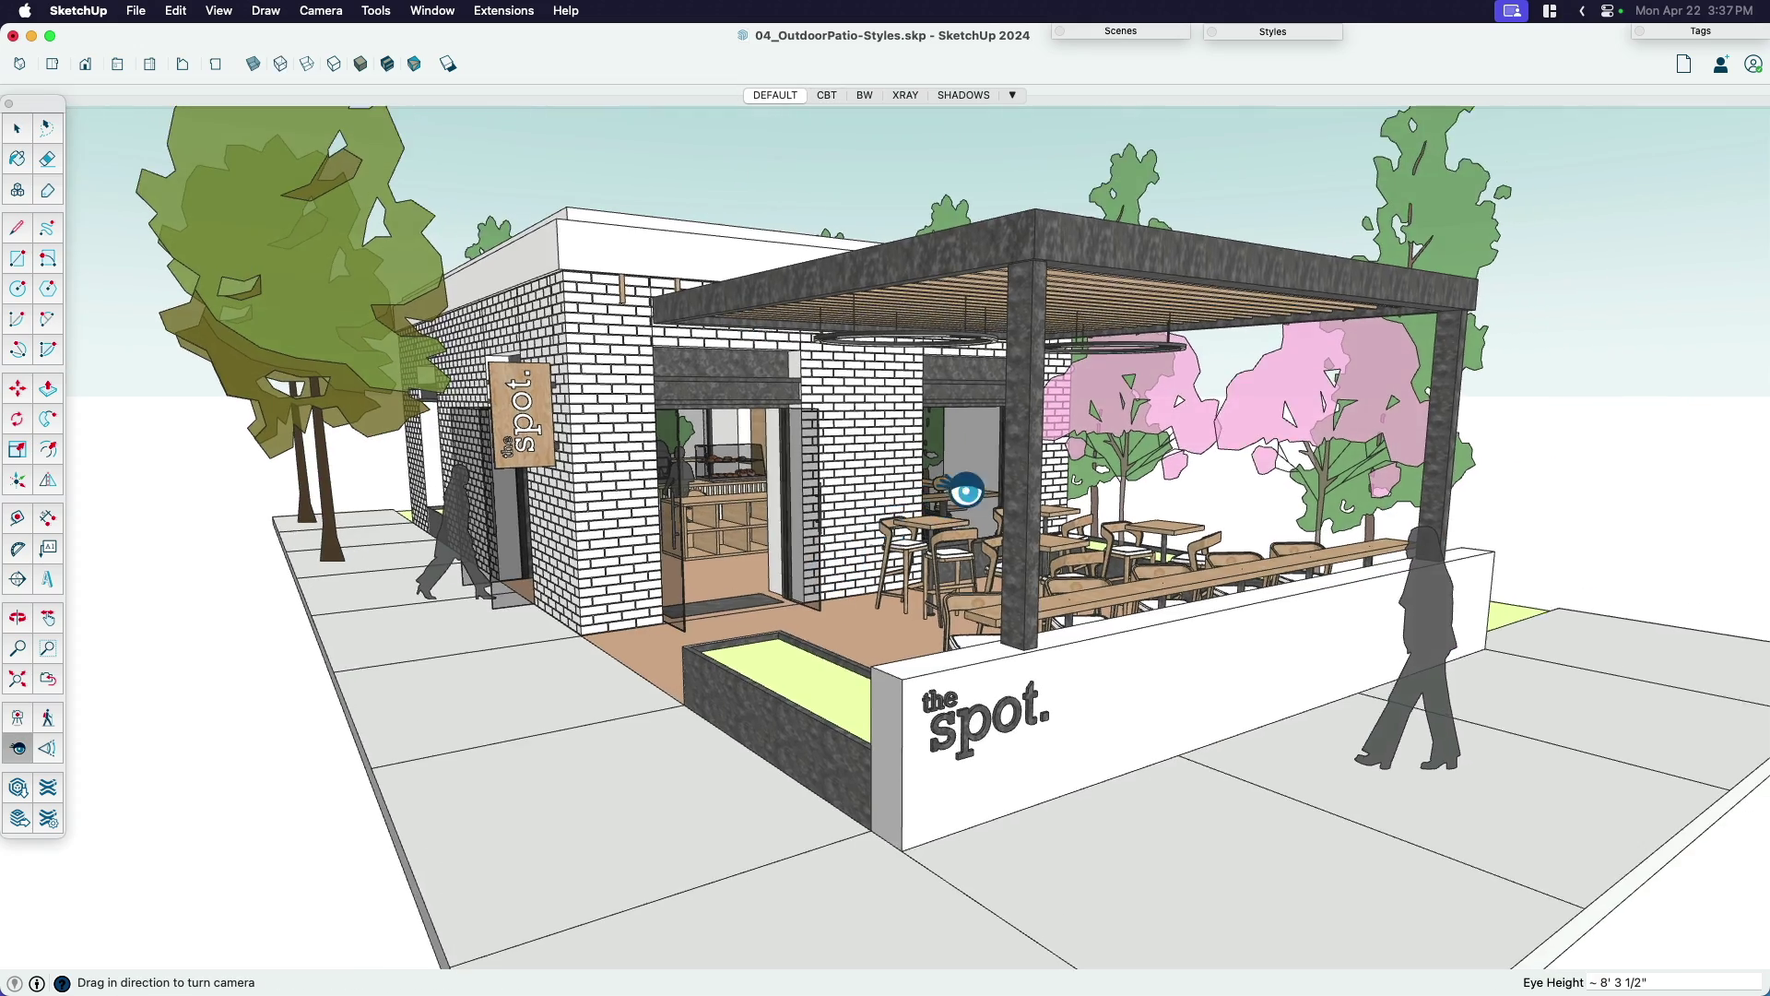
pyautogui.moveTo(949, 494); pyautogui.dragTo(964, 601, button='middle')
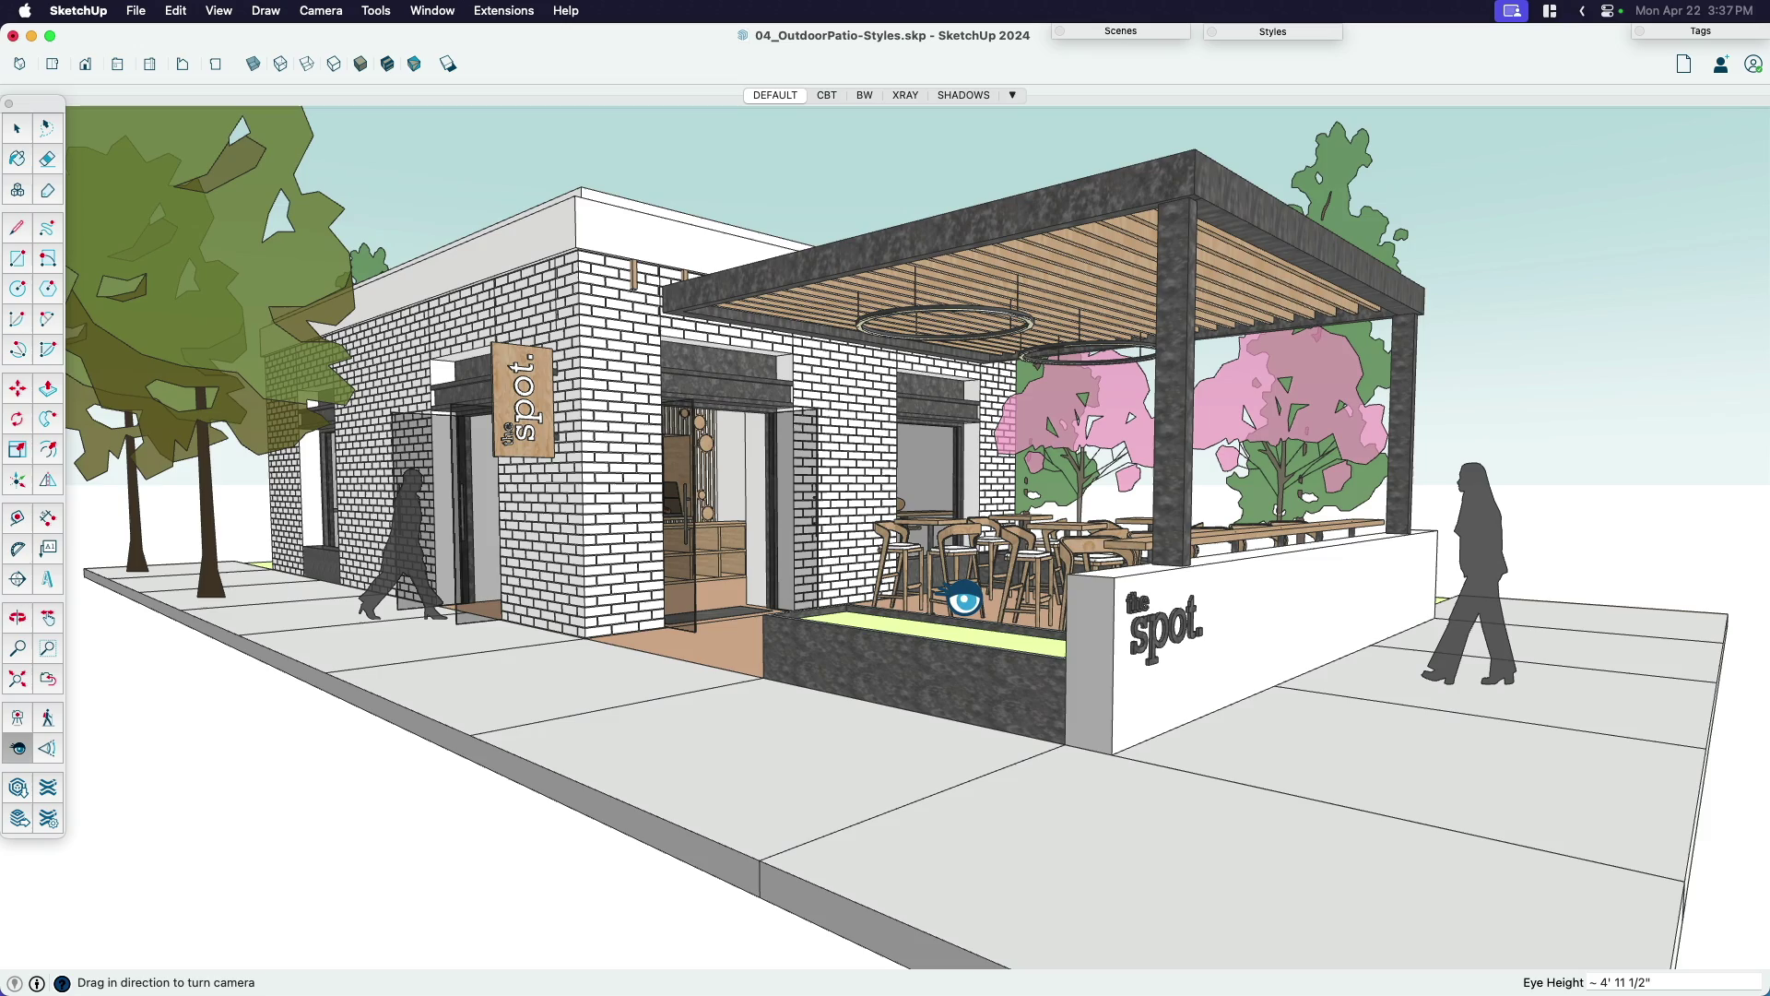
pyautogui.moveTo(1075, 621); pyautogui.dragTo(1272, 672, button='middle')
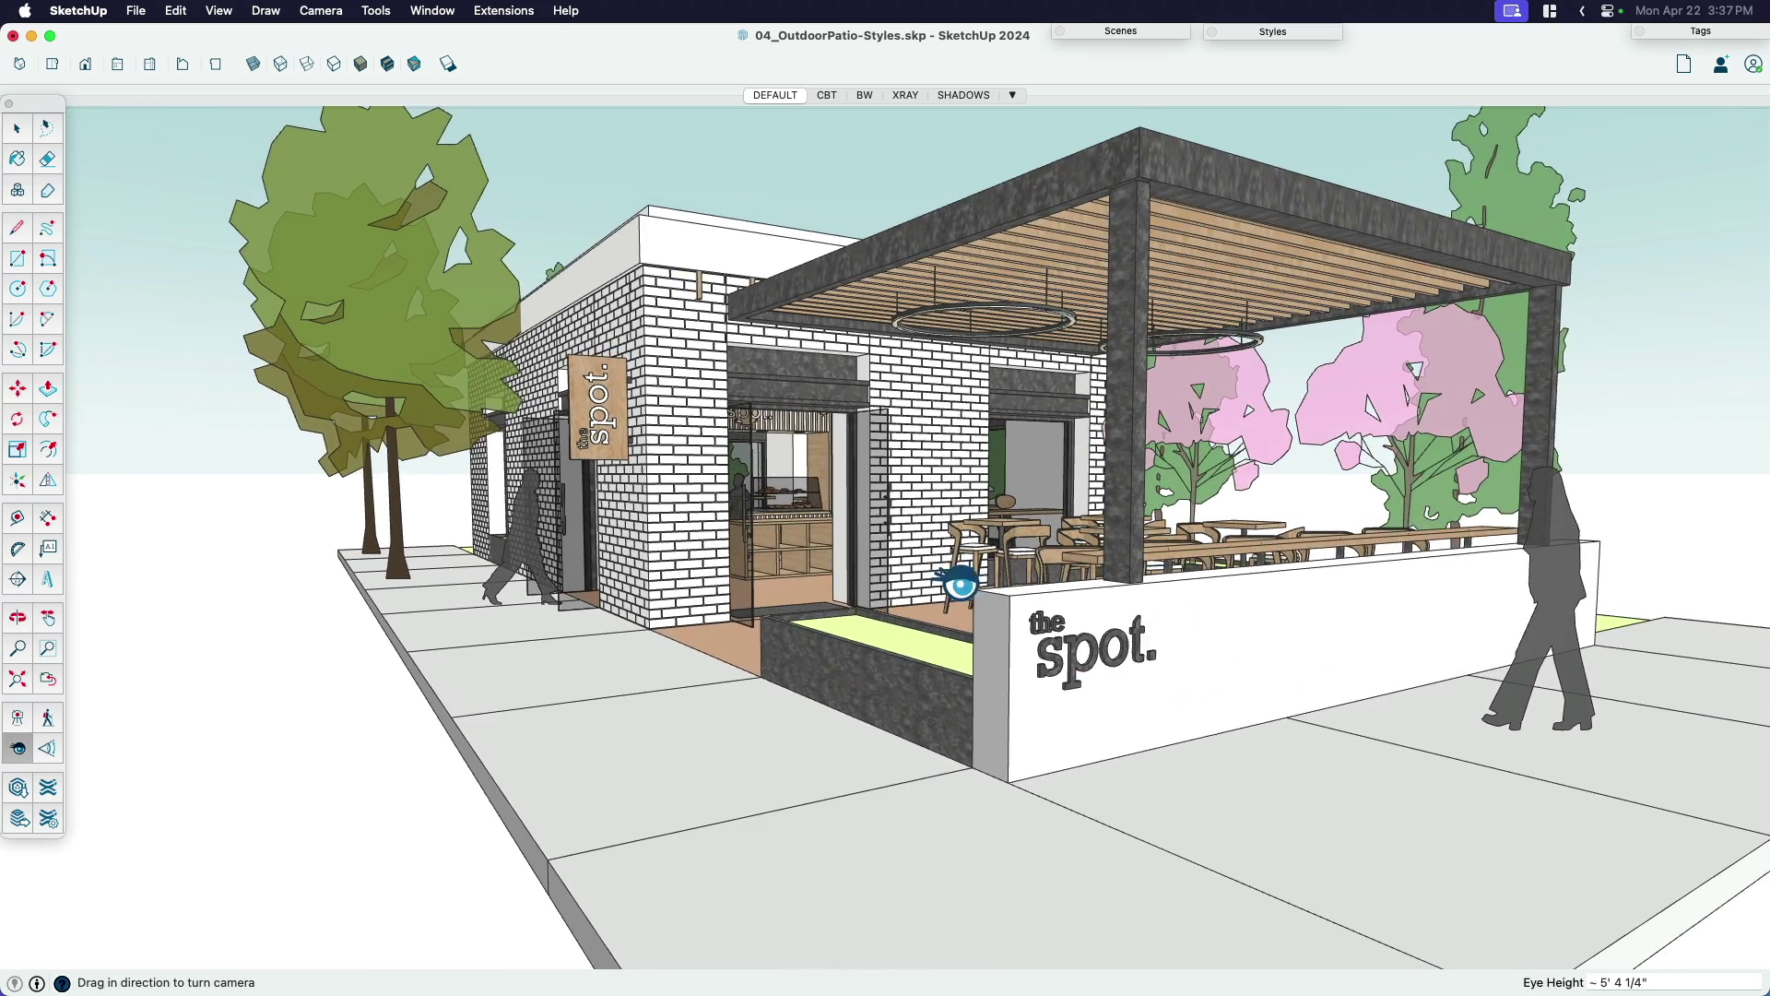
pyautogui.moveTo(955, 584); pyautogui.dragTo(1040, 540)
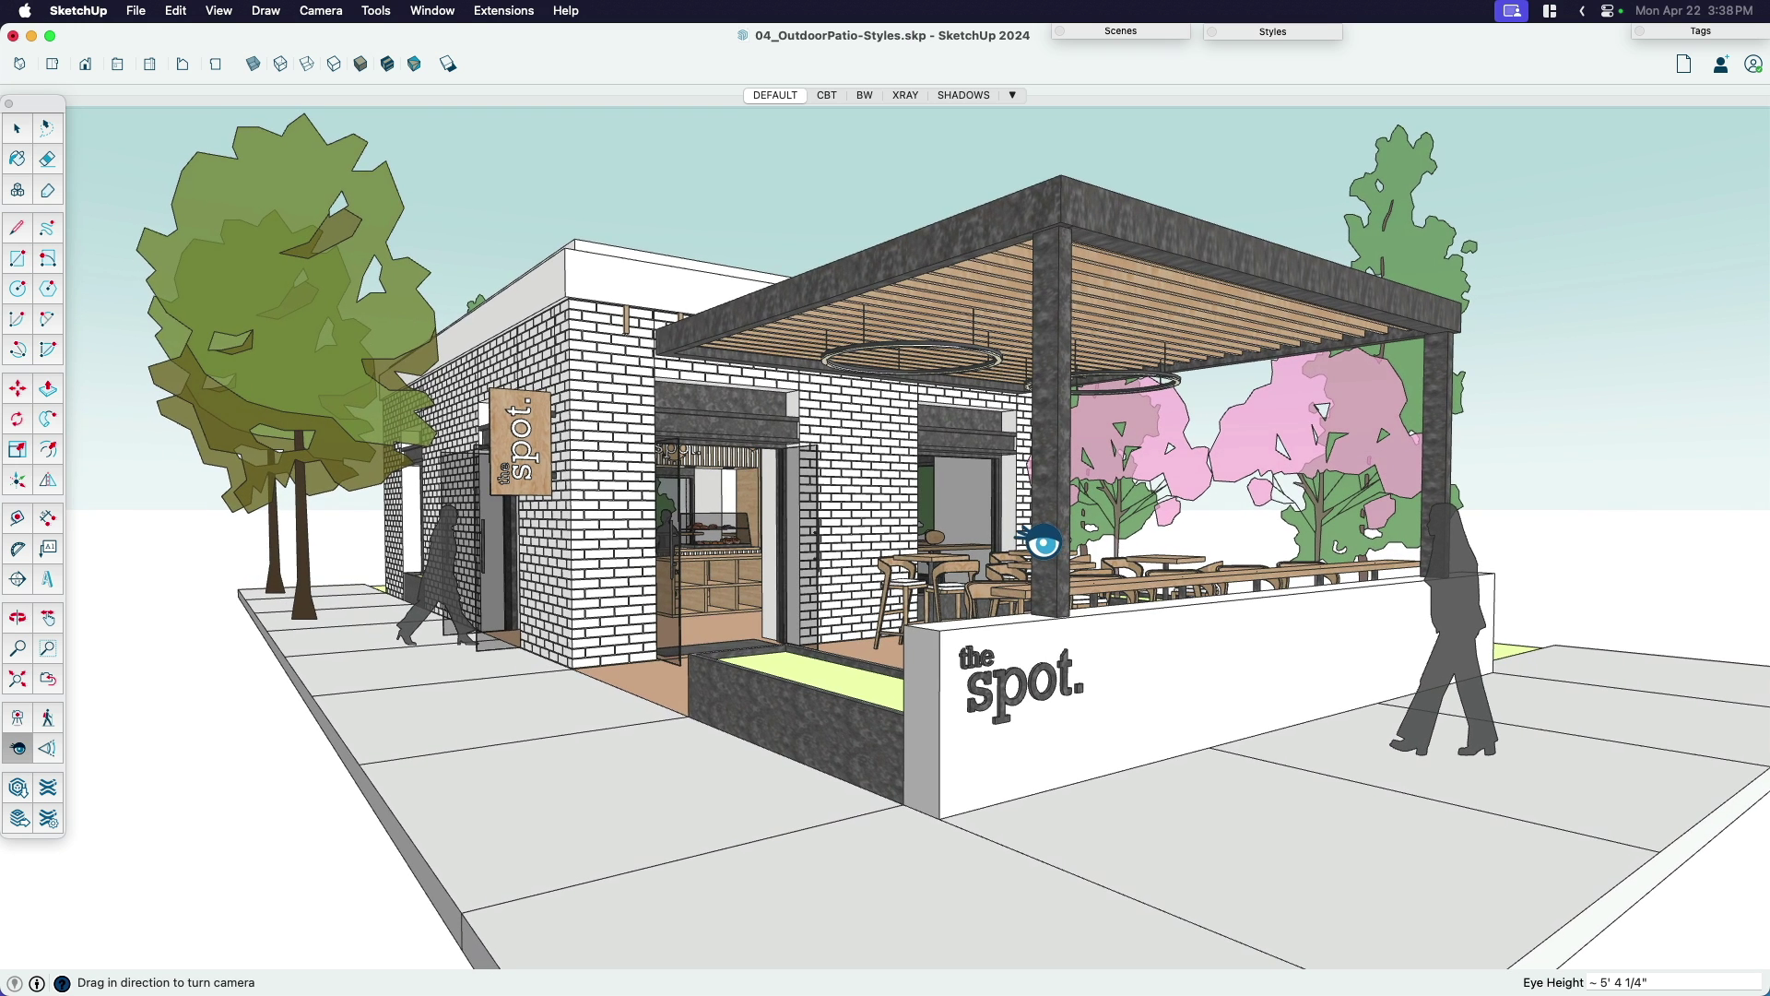
# Switch the camera to Two-Point Perspective and nudge the framing onto the building.
pyautogui.click(321, 11)
pyautogui.click(343, 149)
pyautogui.moveTo(985, 526); pyautogui.dragTo(972, 523)
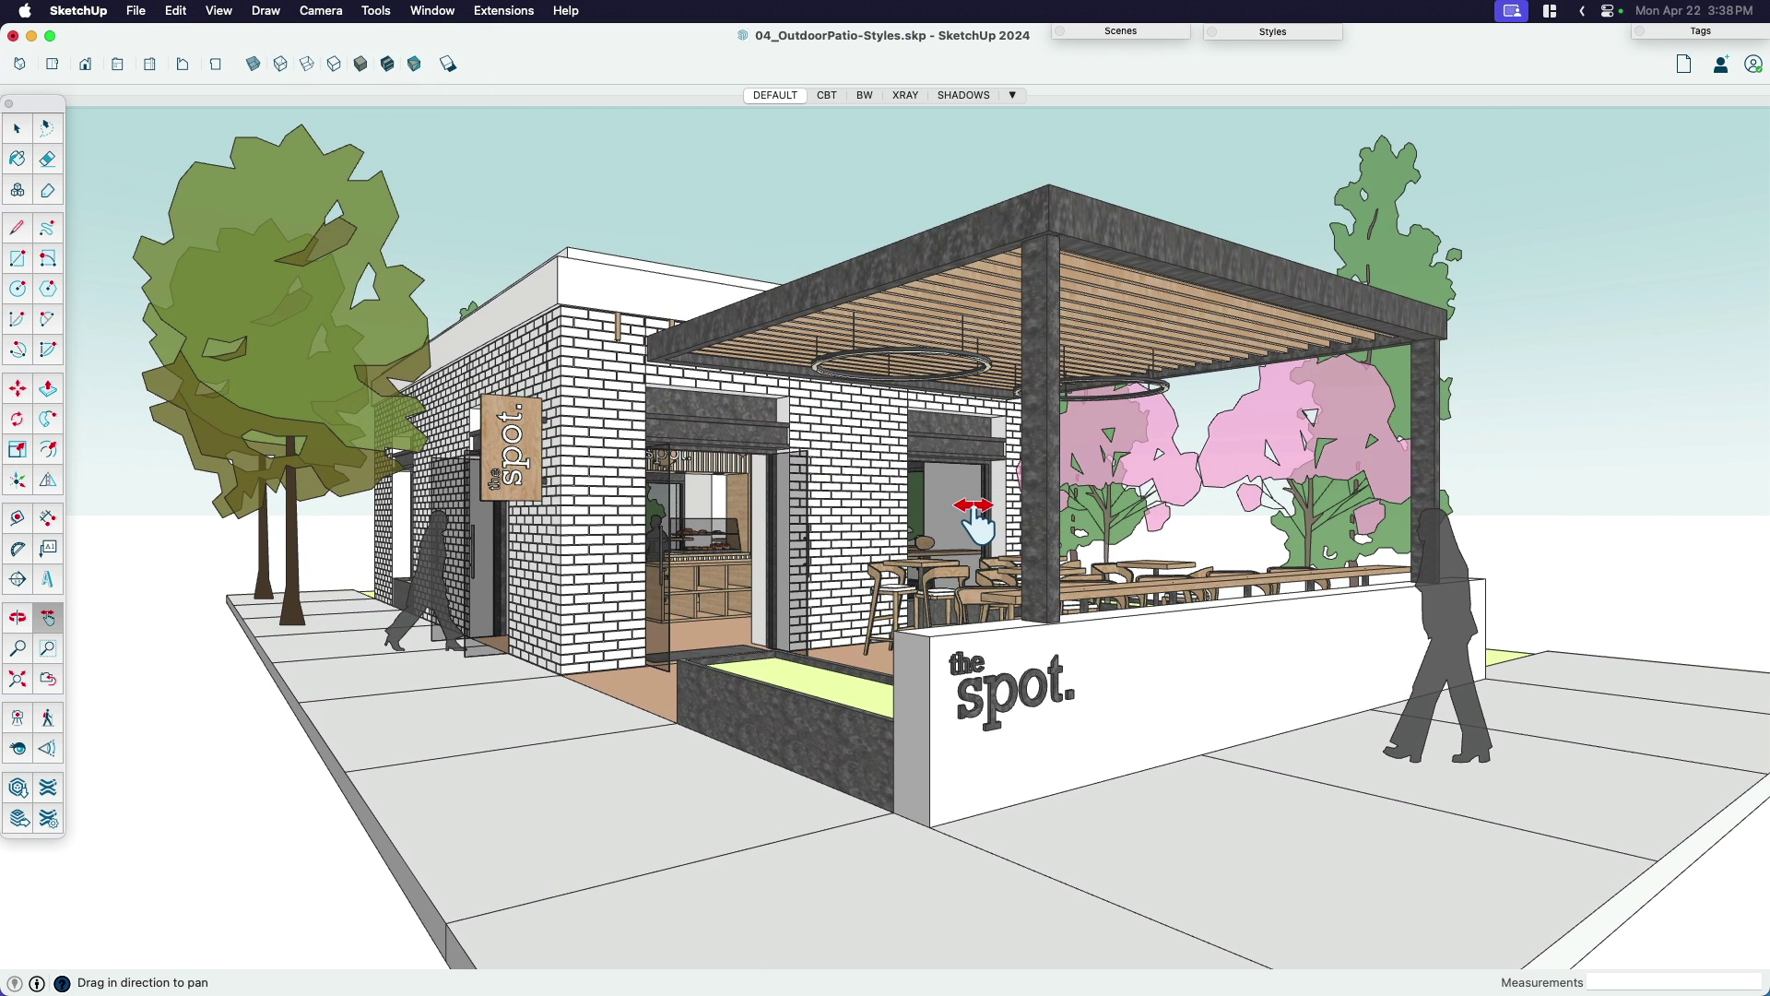
pyautogui.click(138, 11)
# Start an animation export and keep the resolution at 1080p Full HD in its options.
pyautogui.moveTo(237, 384)
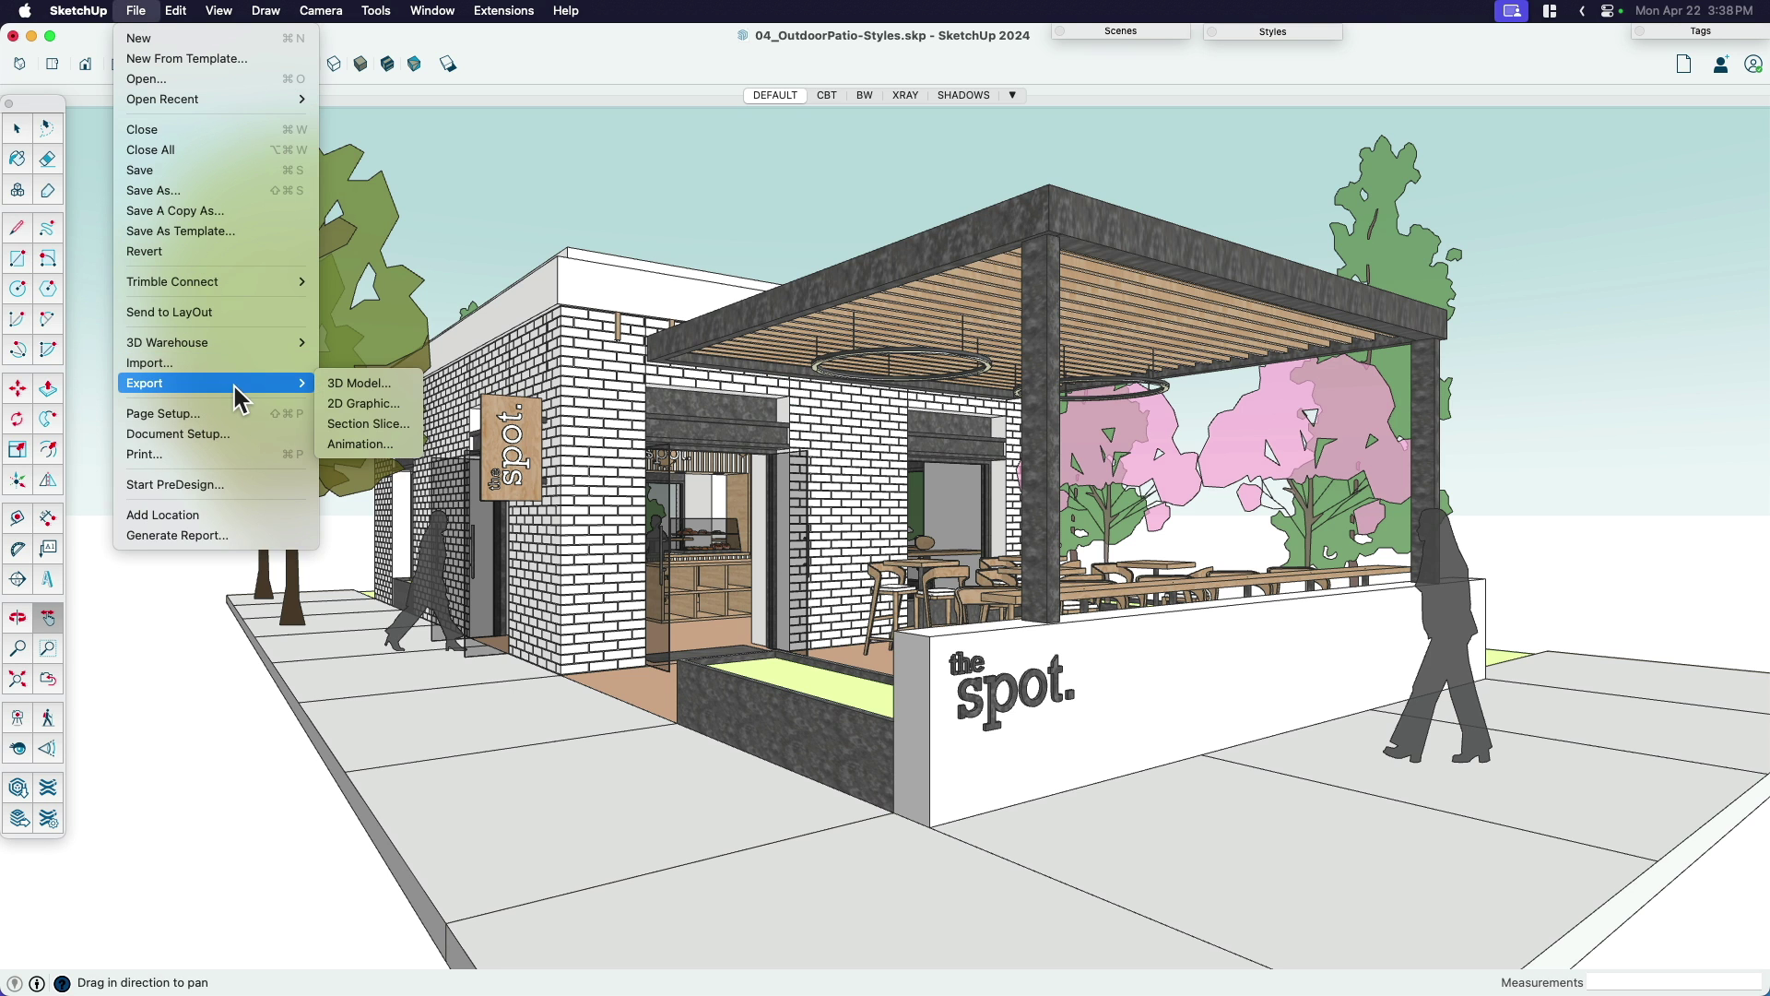
pyautogui.click(401, 446)
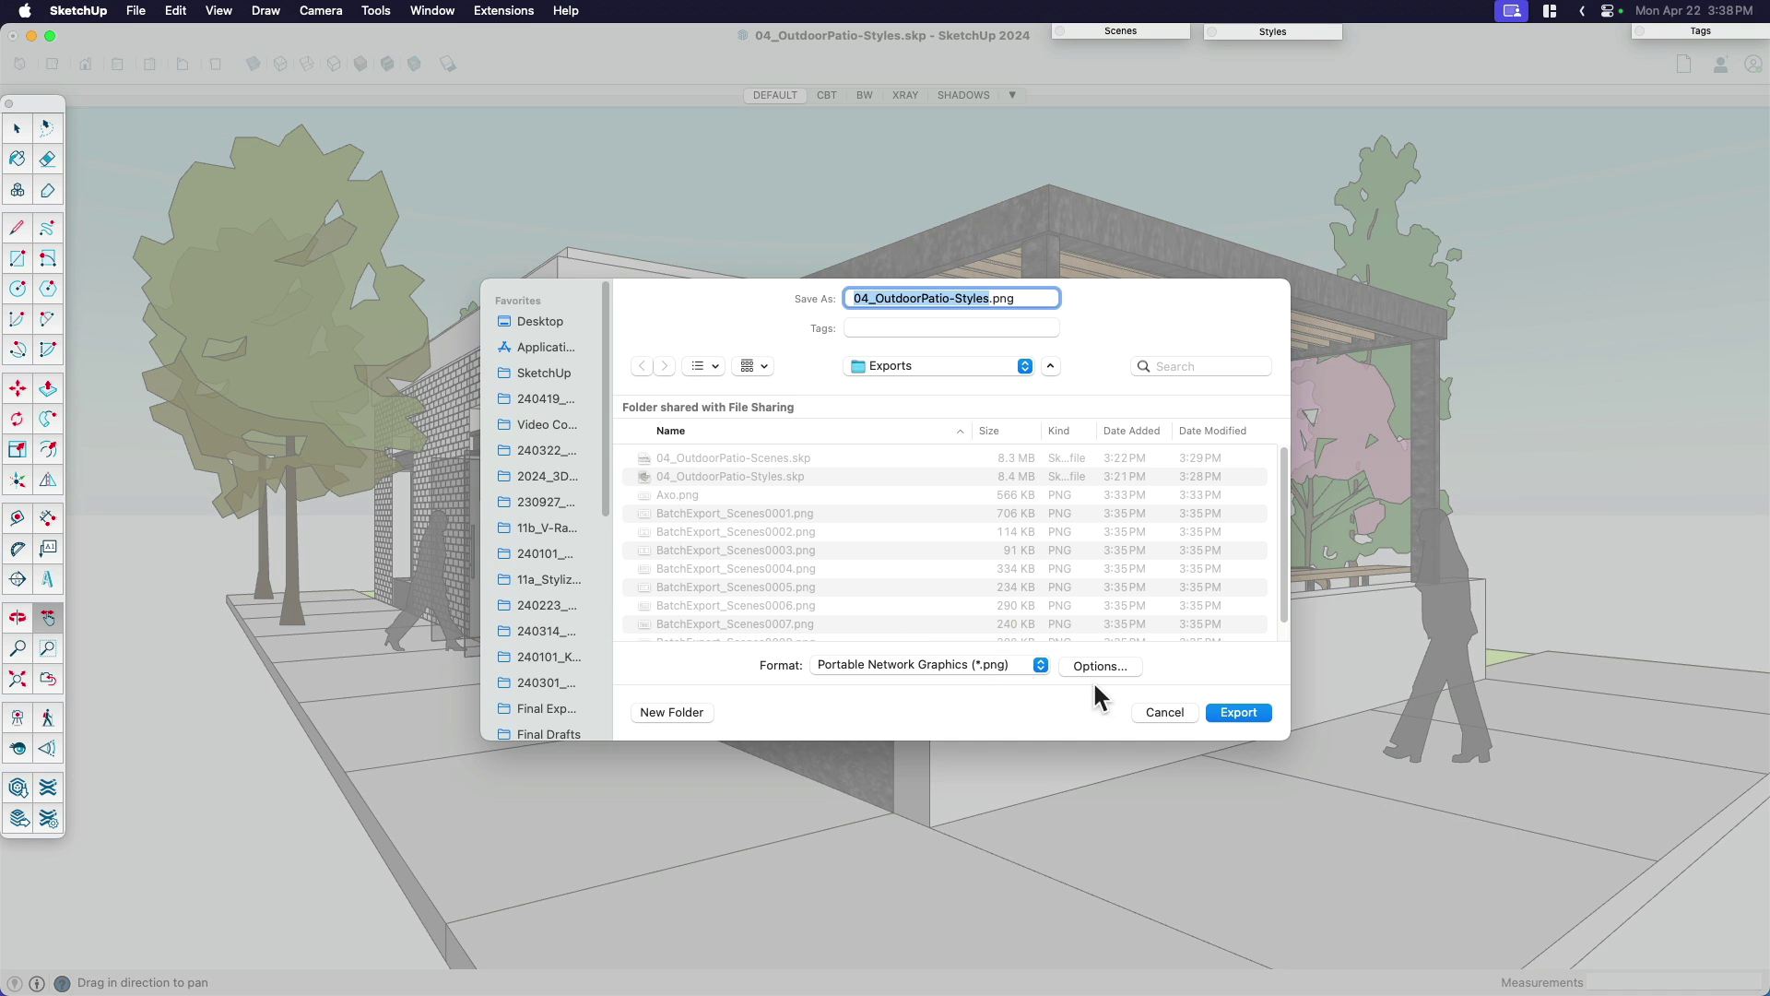
pyautogui.click(1103, 667)
pyautogui.click(790, 480)
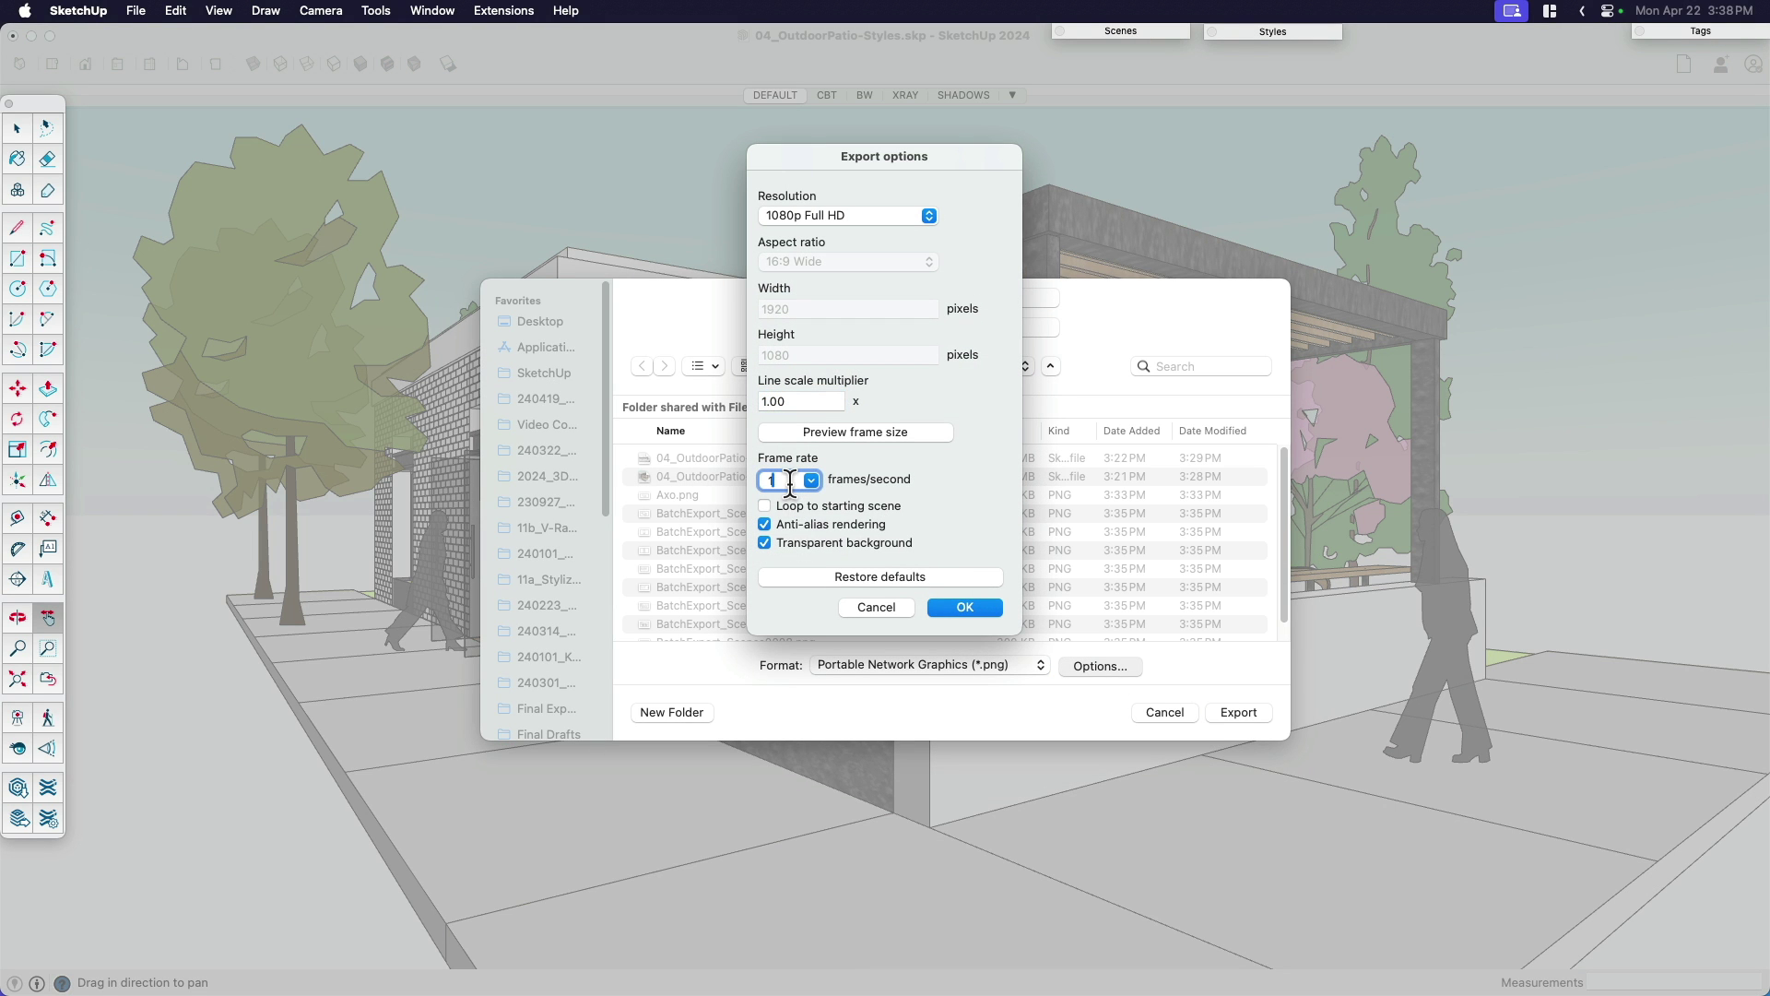
pyautogui.click(839, 212)
pyautogui.click(841, 208)
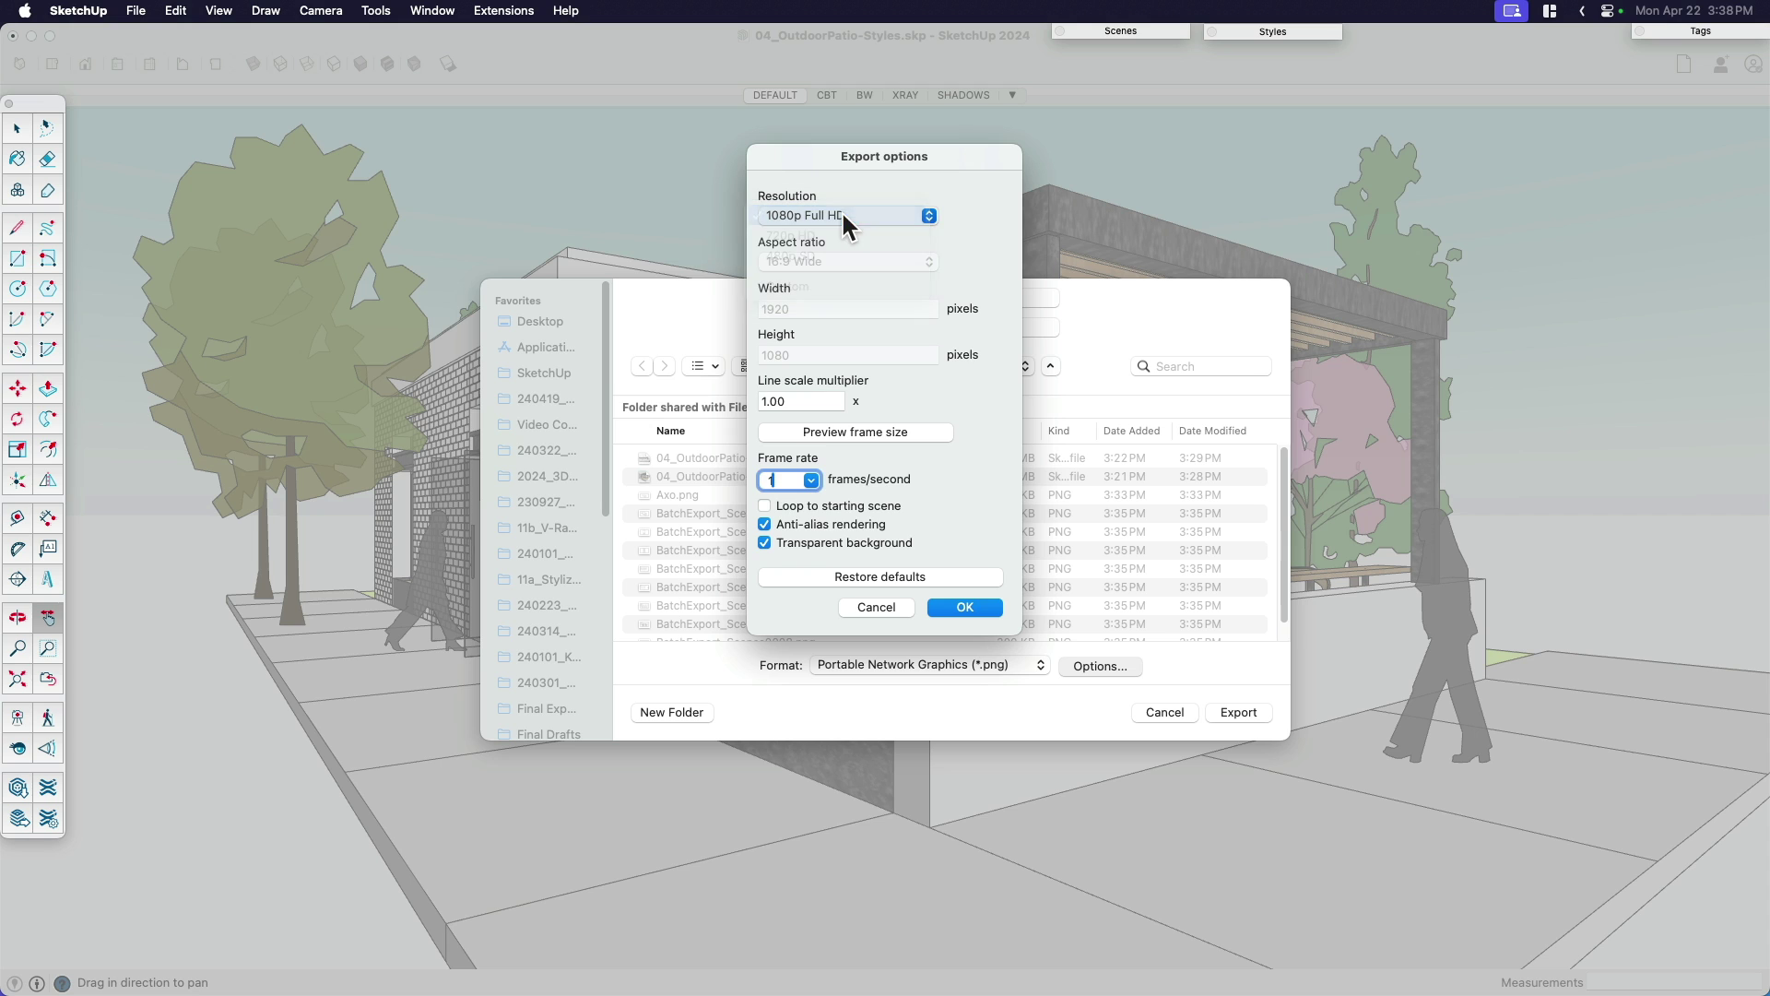
pyautogui.click(980, 611)
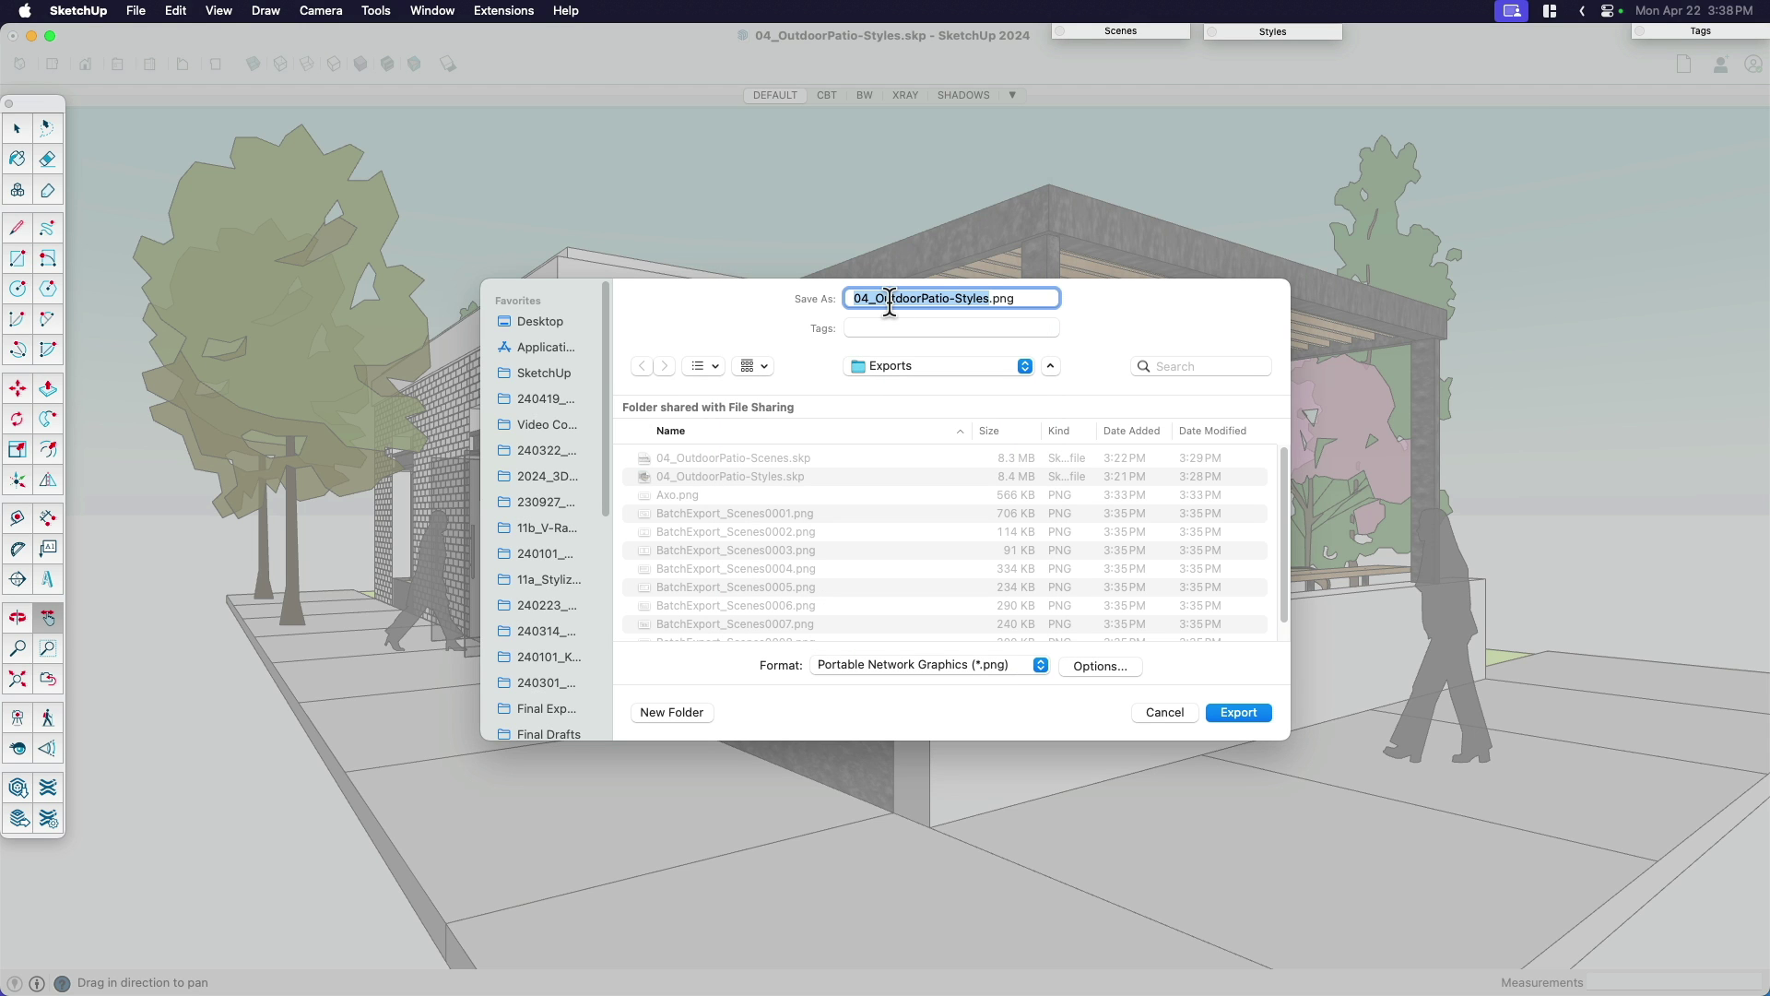
# Export the PNG sequence as 'Perps Render', then preview the CBT and BW styles.
pyautogui.write('Perps Render')
pyautogui.press('Return')
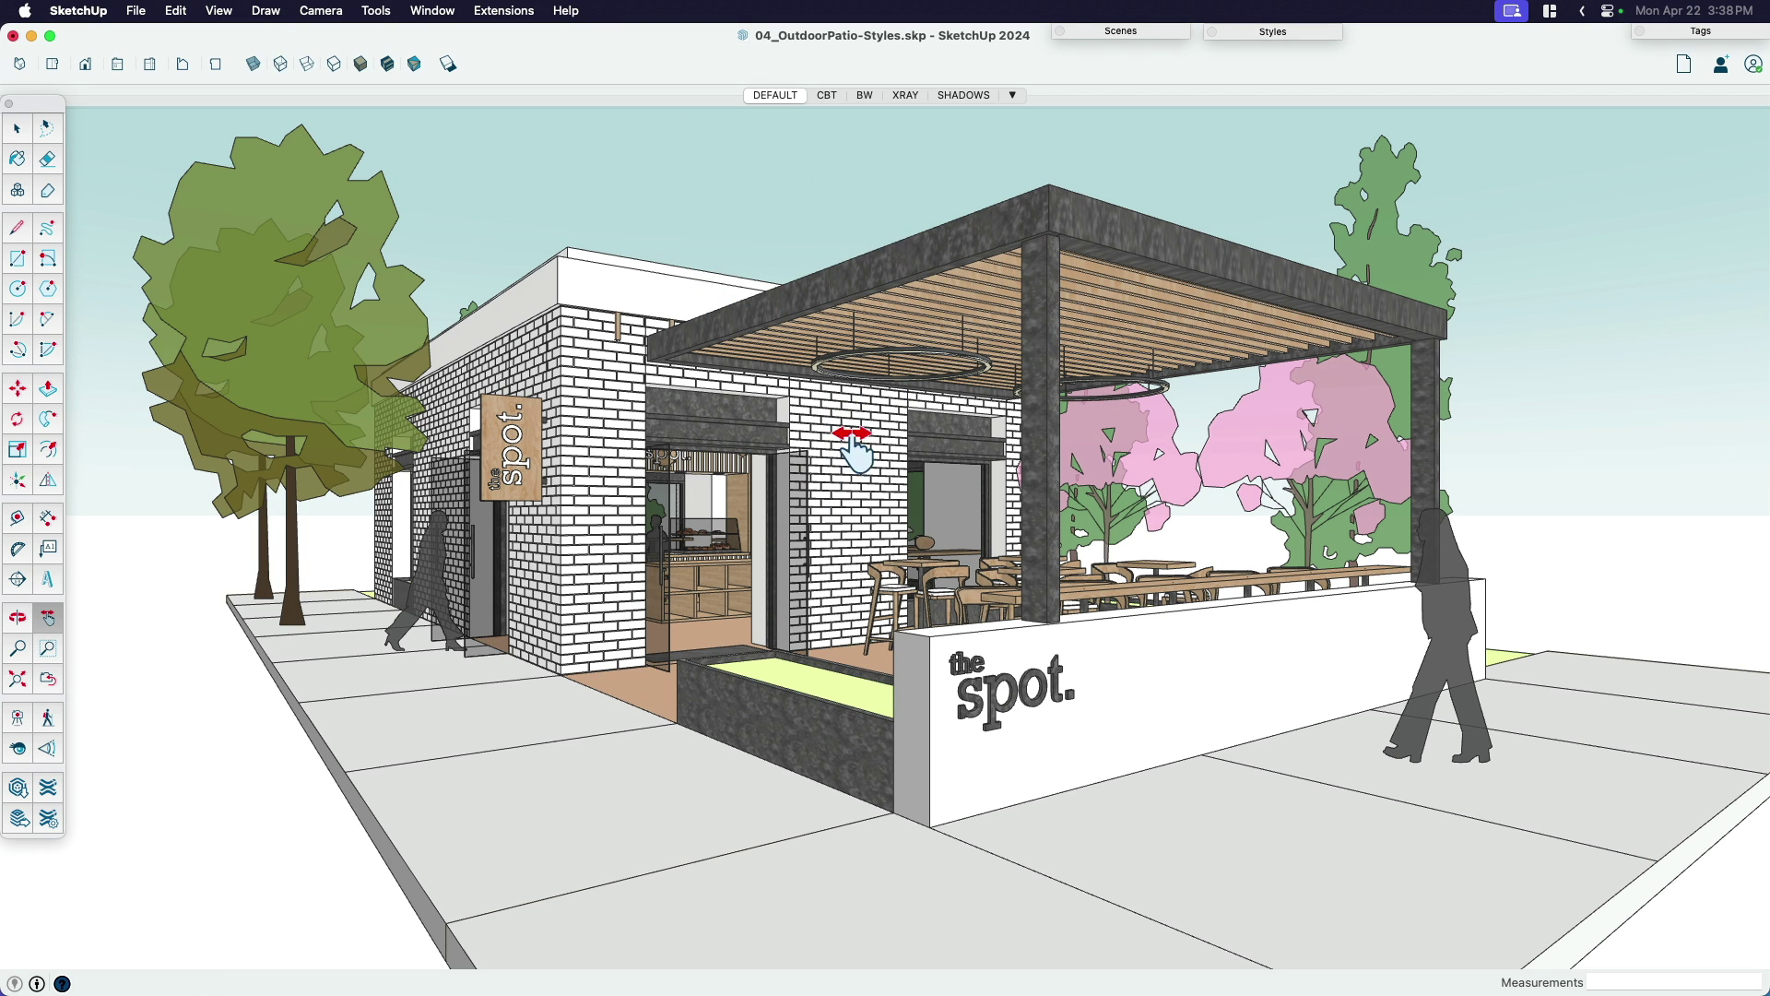
pyautogui.click(826, 96)
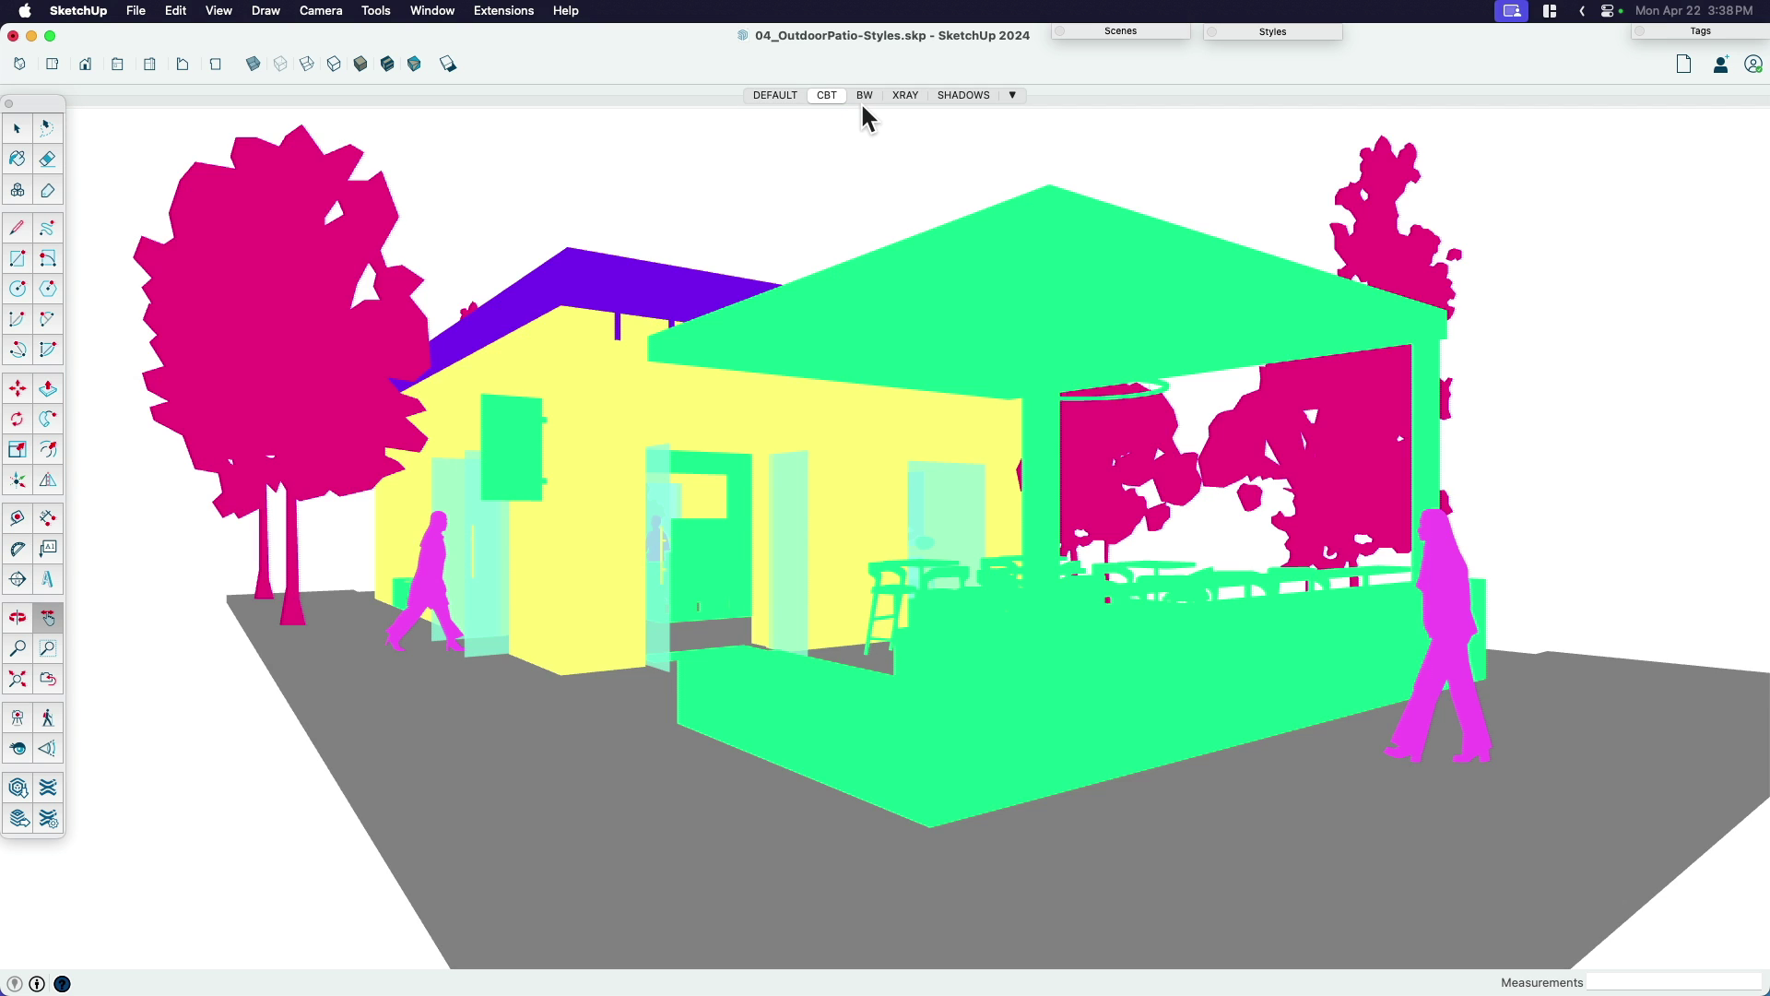
pyautogui.click(865, 94)
# Preview the XRAY style, then select Perps_Render0001–0005 in the Exports folder.
pyautogui.click(907, 95)
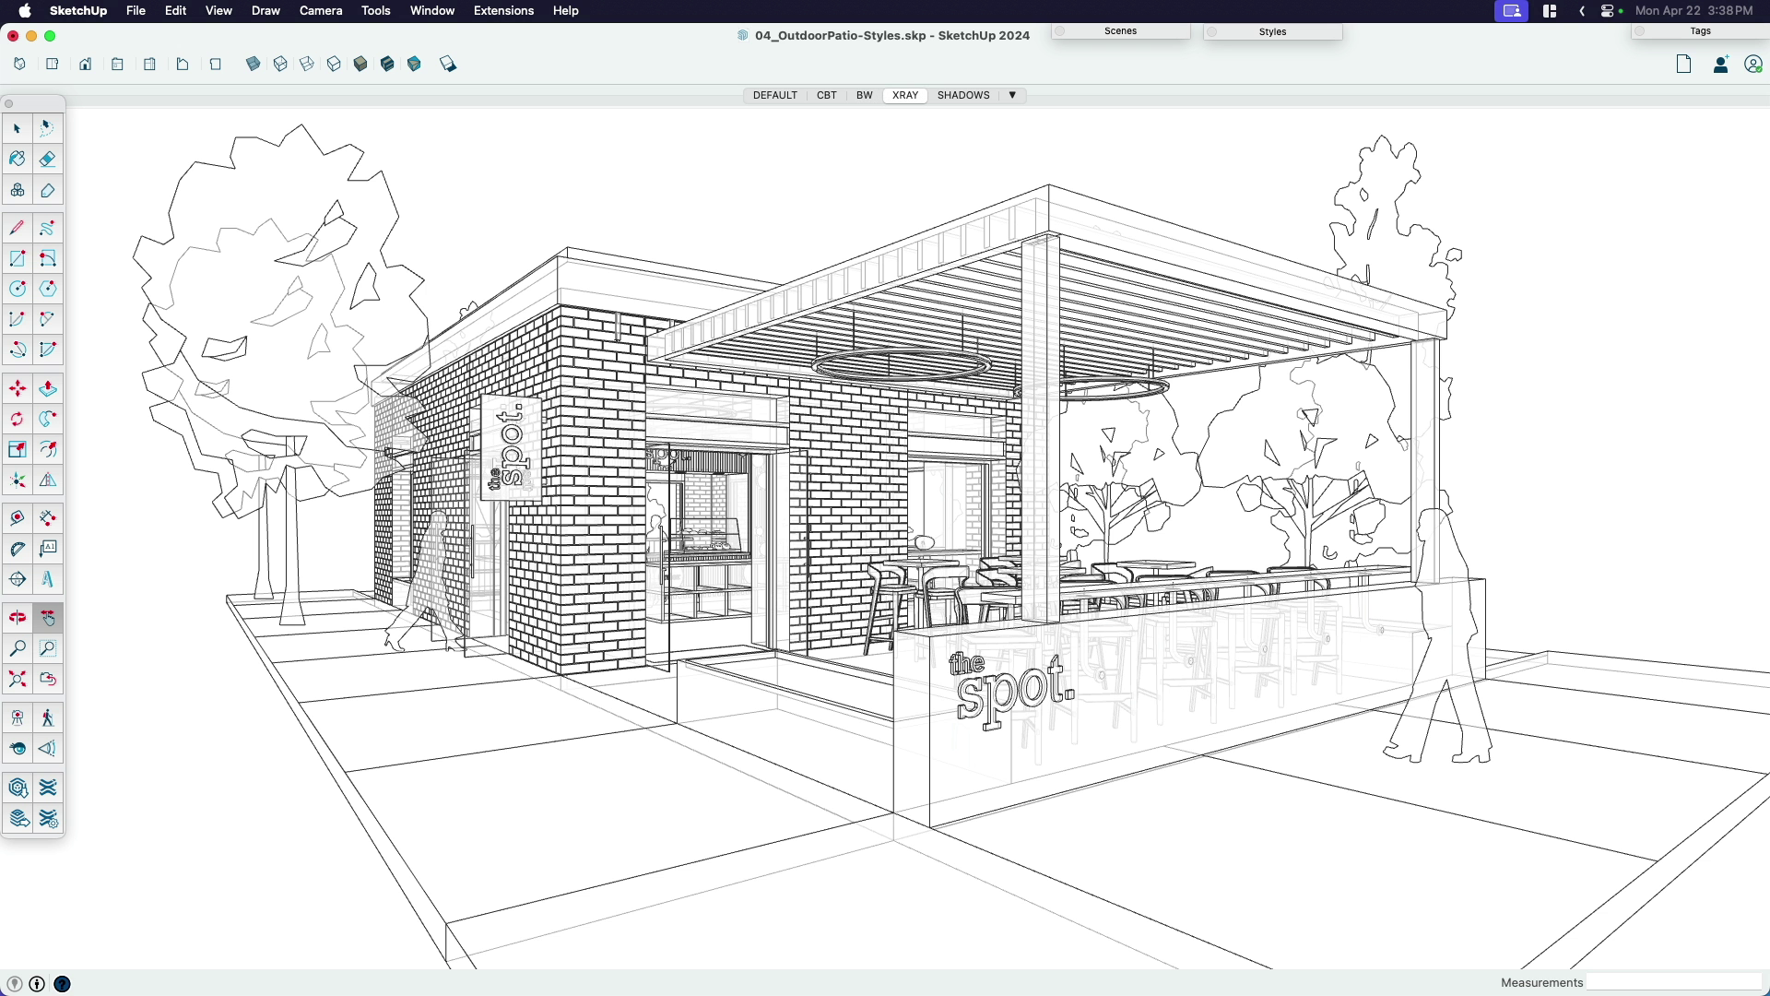
pyautogui.press('super+Tab')
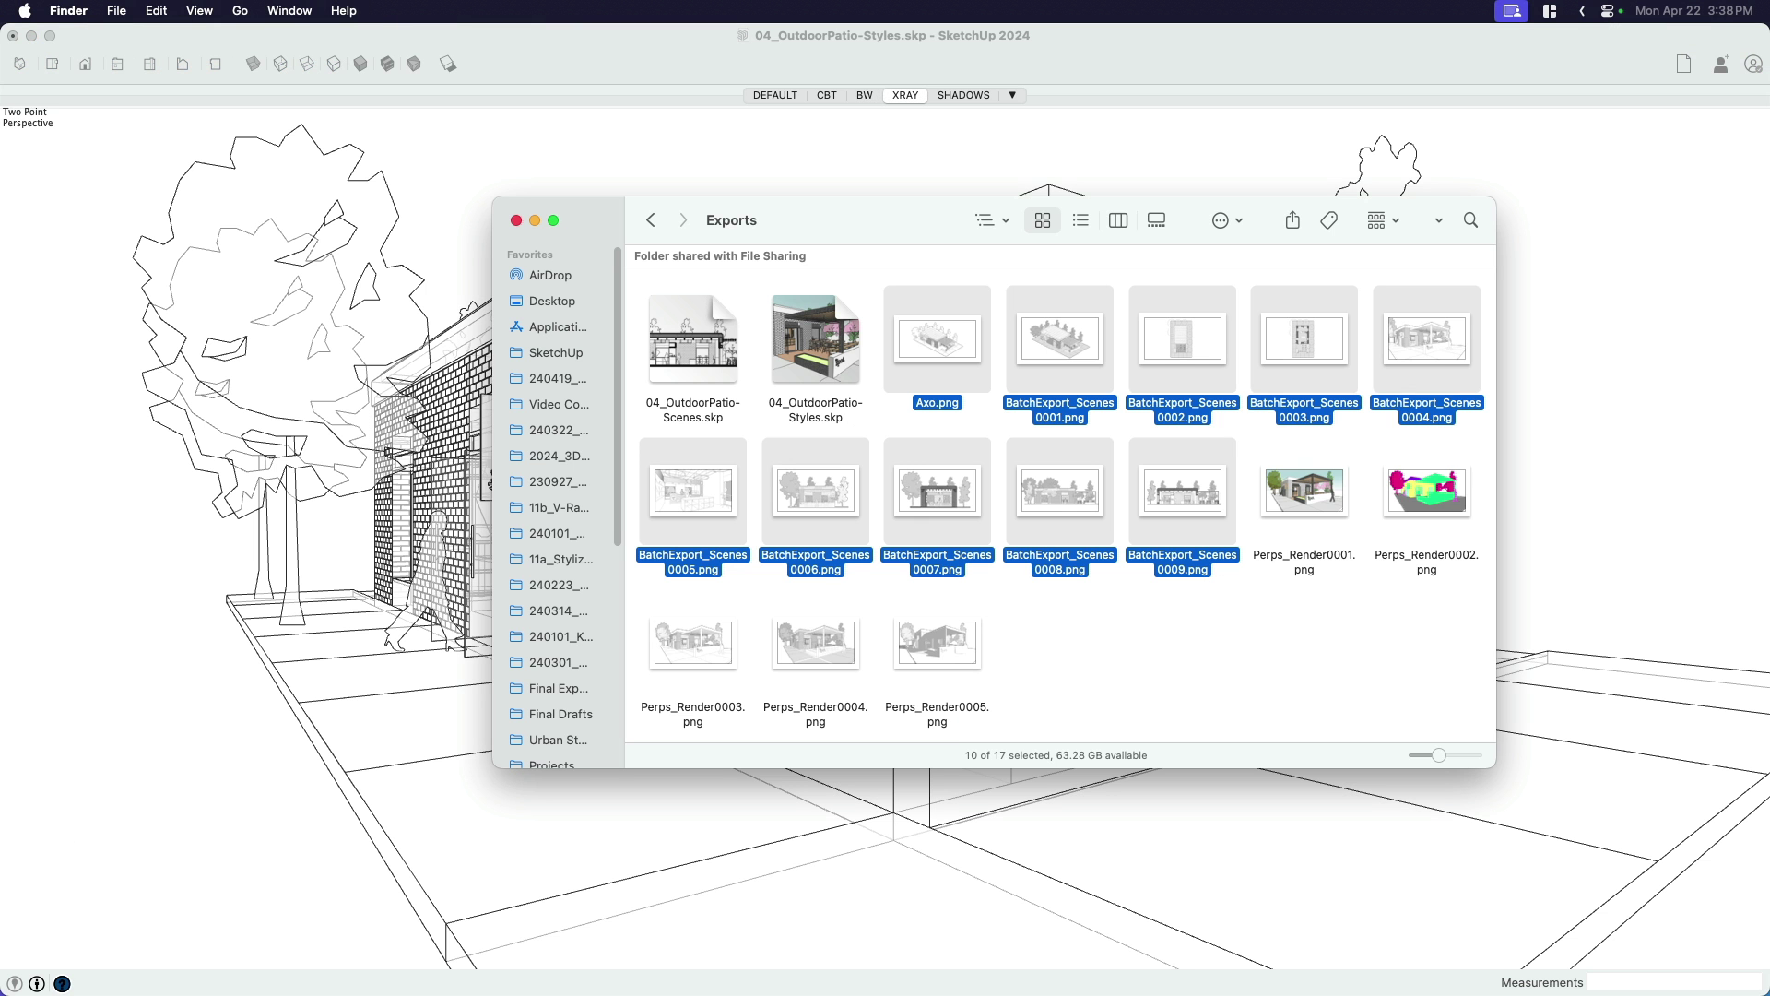
pyautogui.click(1286, 619)
pyautogui.moveTo(1282, 426); pyautogui.dragTo(1459, 621)
pyautogui.keyDown('super'); pyautogui.moveTo(1058, 662); pyautogui.dragTo(696, 643); pyautogui.keyUp('super')
# Open the five Perps_Render images in Preview and step through each style.
pyautogui.press('super+o')
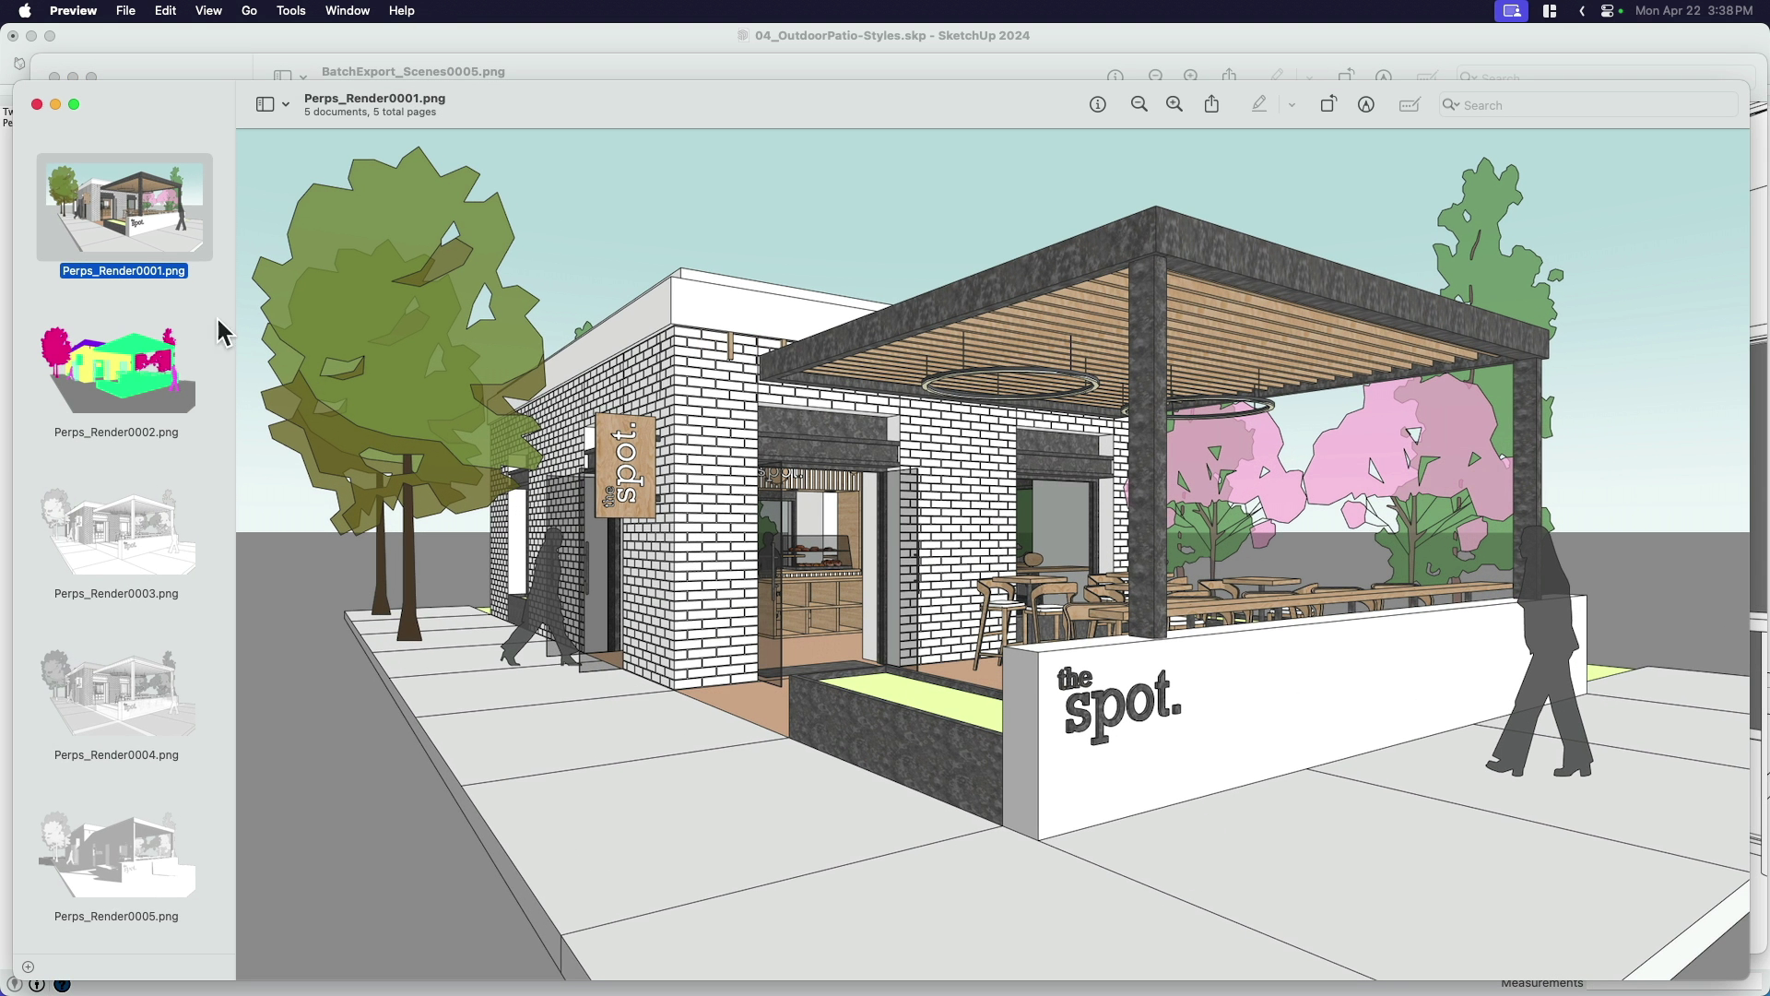
pyautogui.click(134, 379)
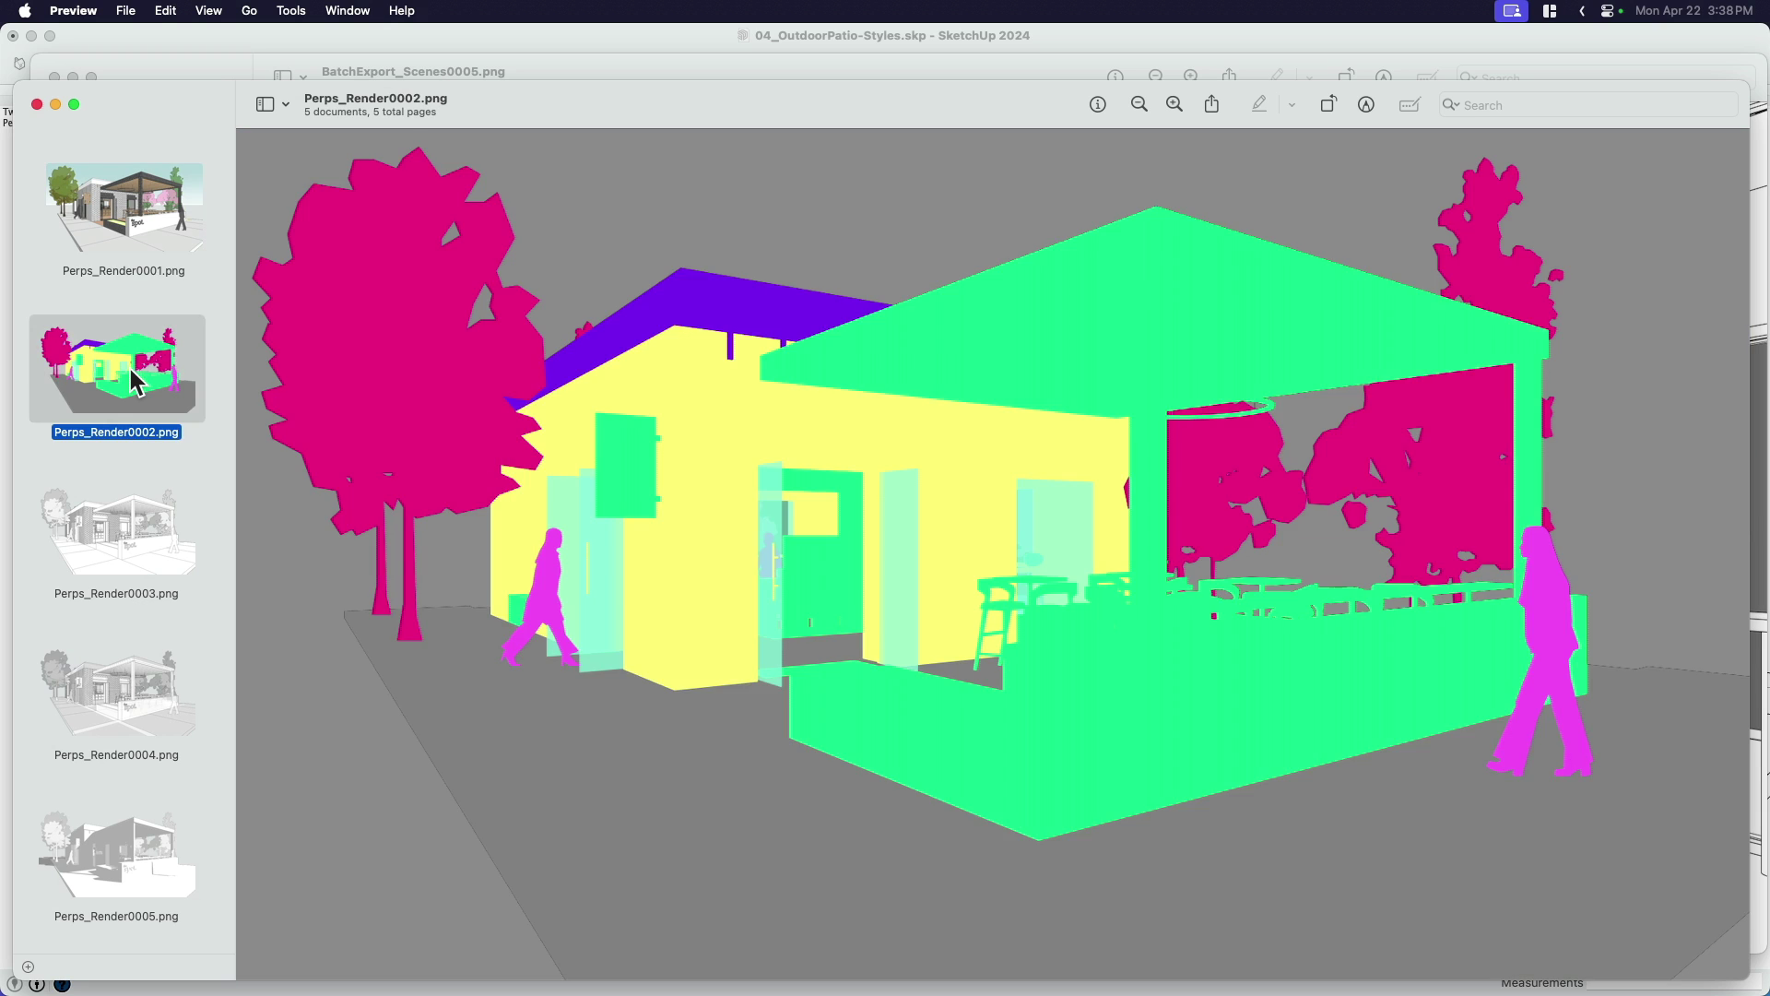
pyautogui.press('Down')
pyautogui.press('Down')
pyautogui.press('Down')
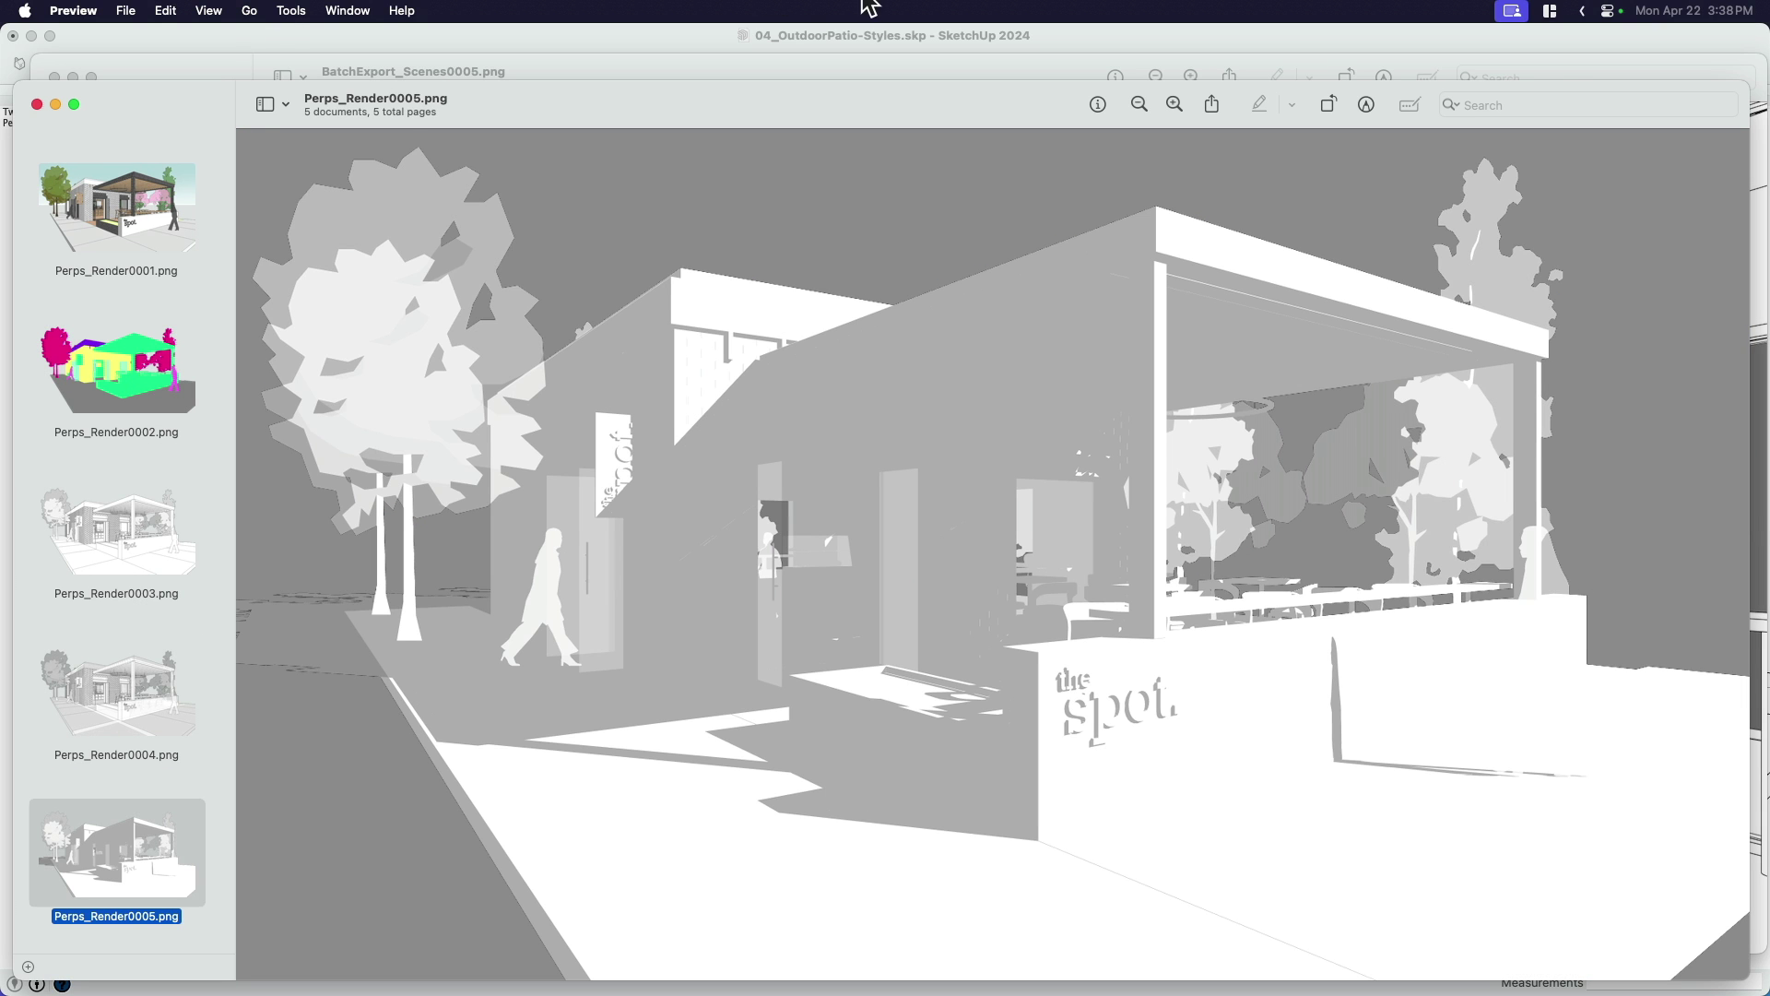
# Back in SketchUp, switch to DEFAULT style, zoom into the shop and orbit around the counter.
pyautogui.press('super+Tab')
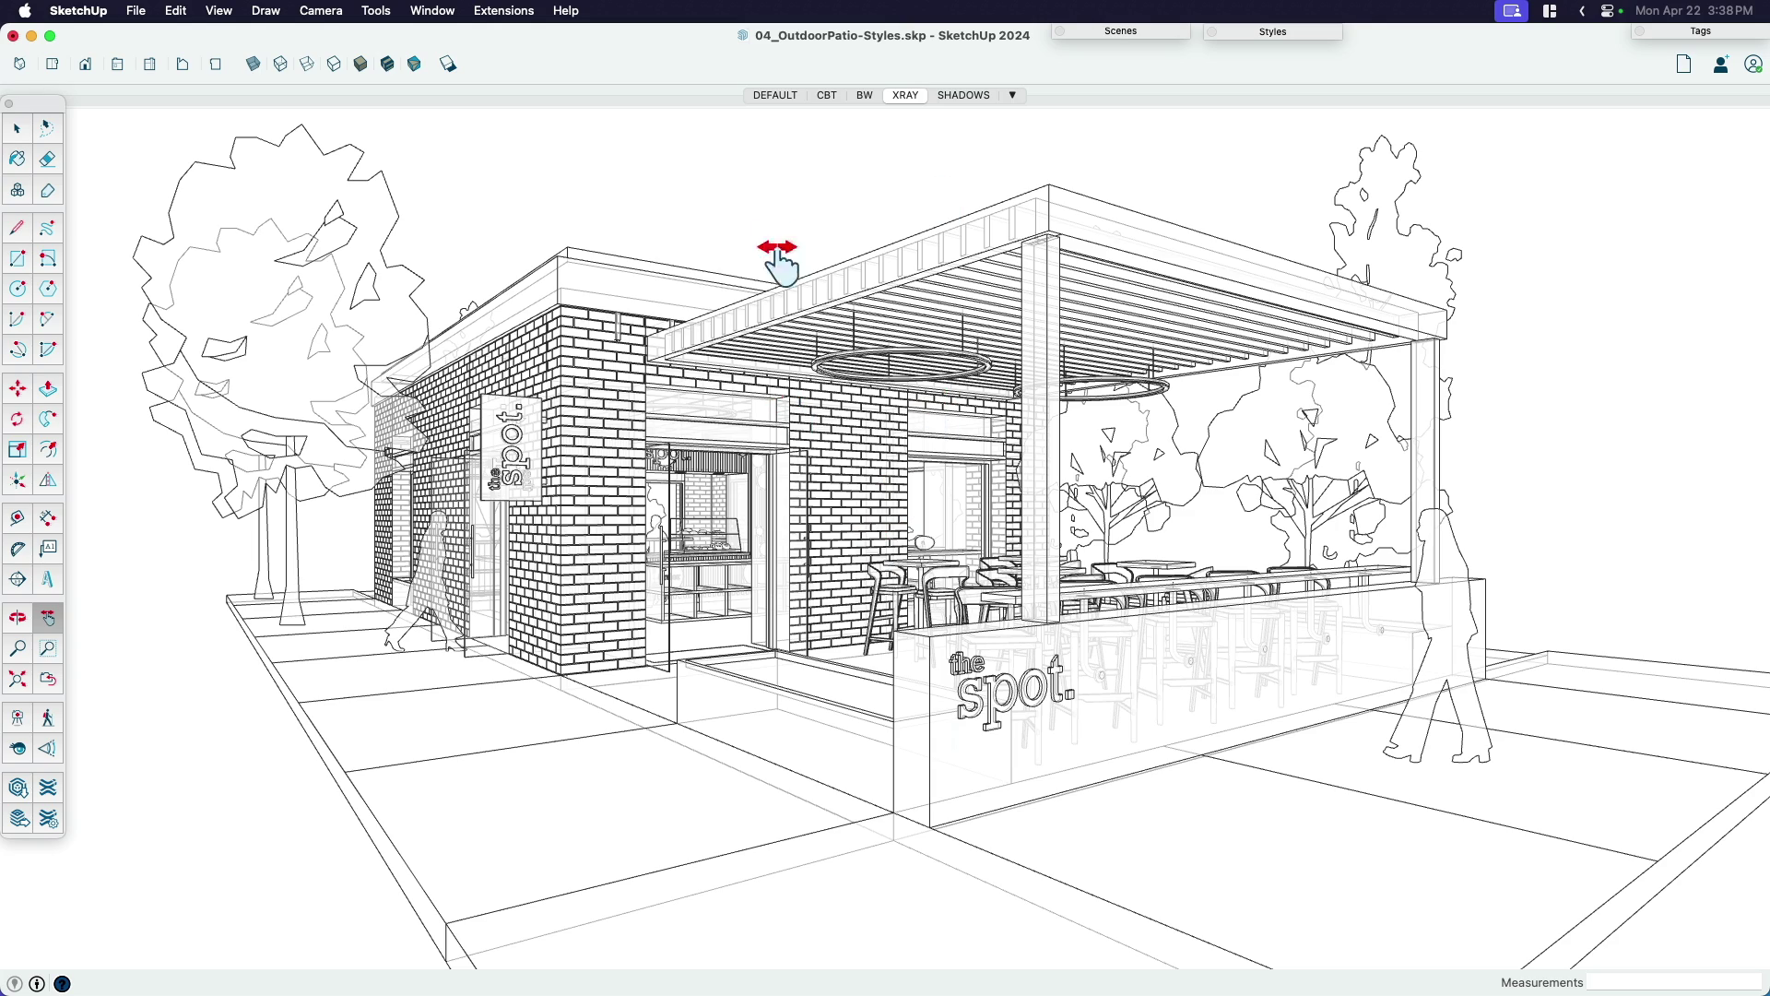
pyautogui.click(774, 96)
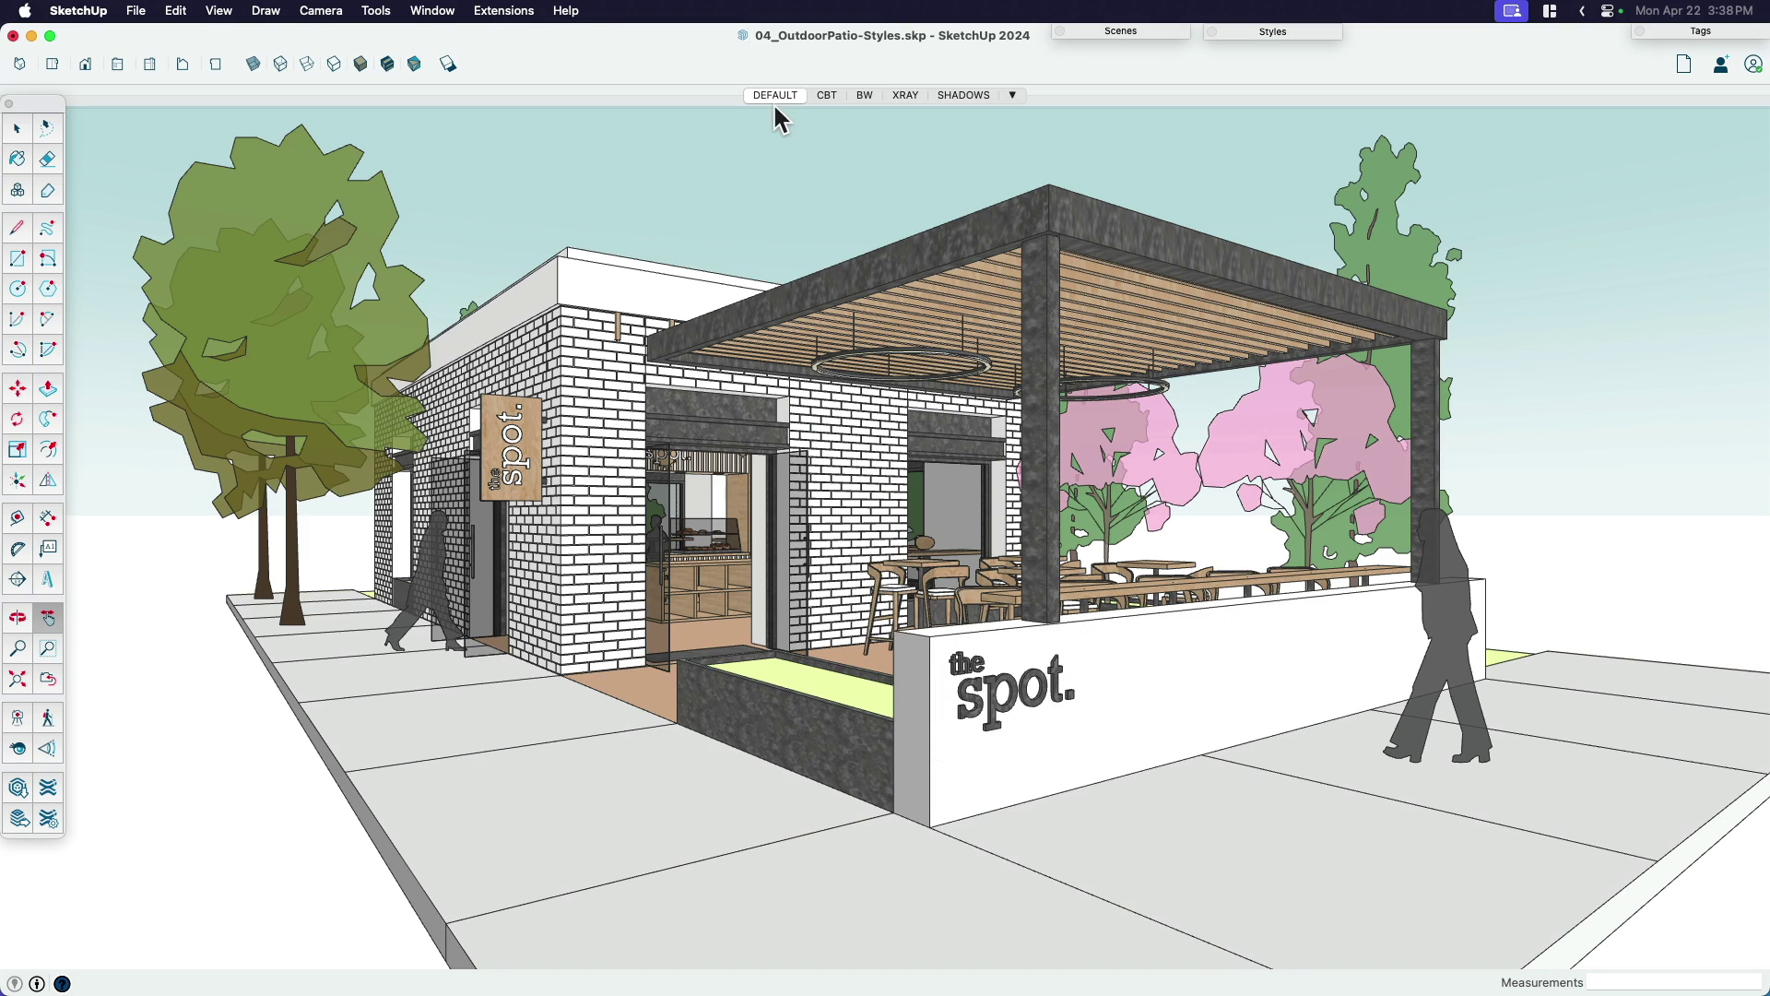
pyautogui.scroll(10, 721, 555)
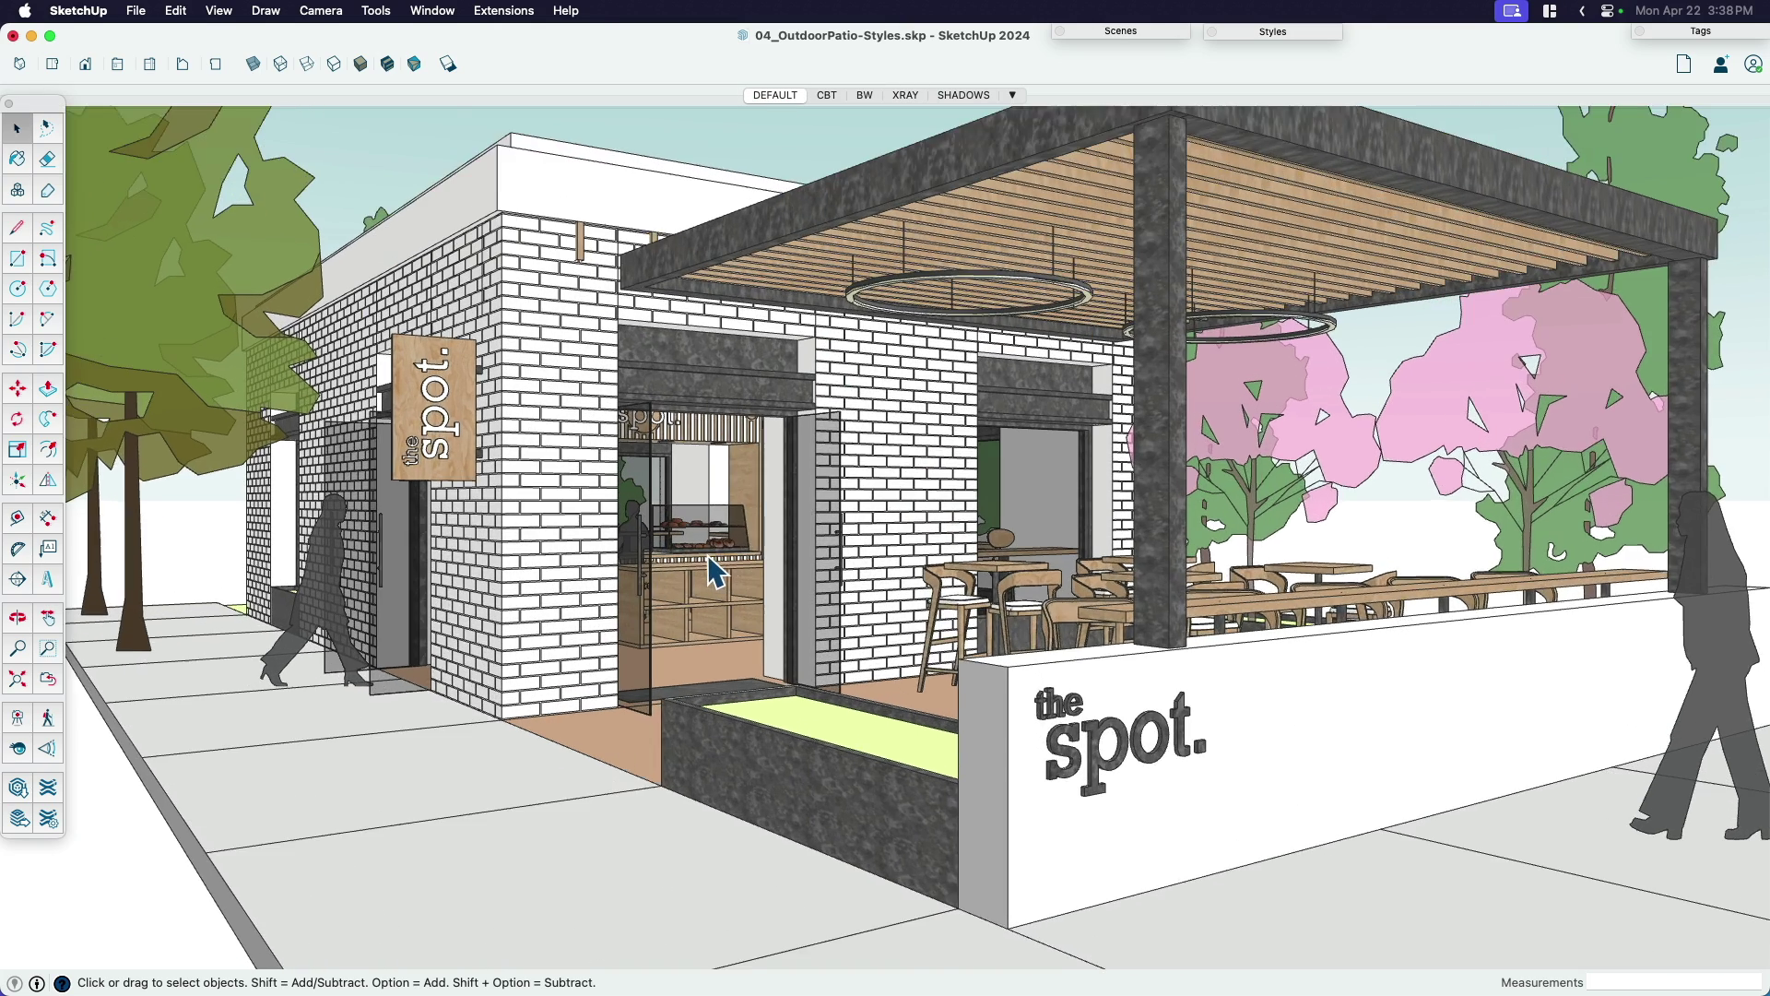
pyautogui.scroll(6, 710, 571)
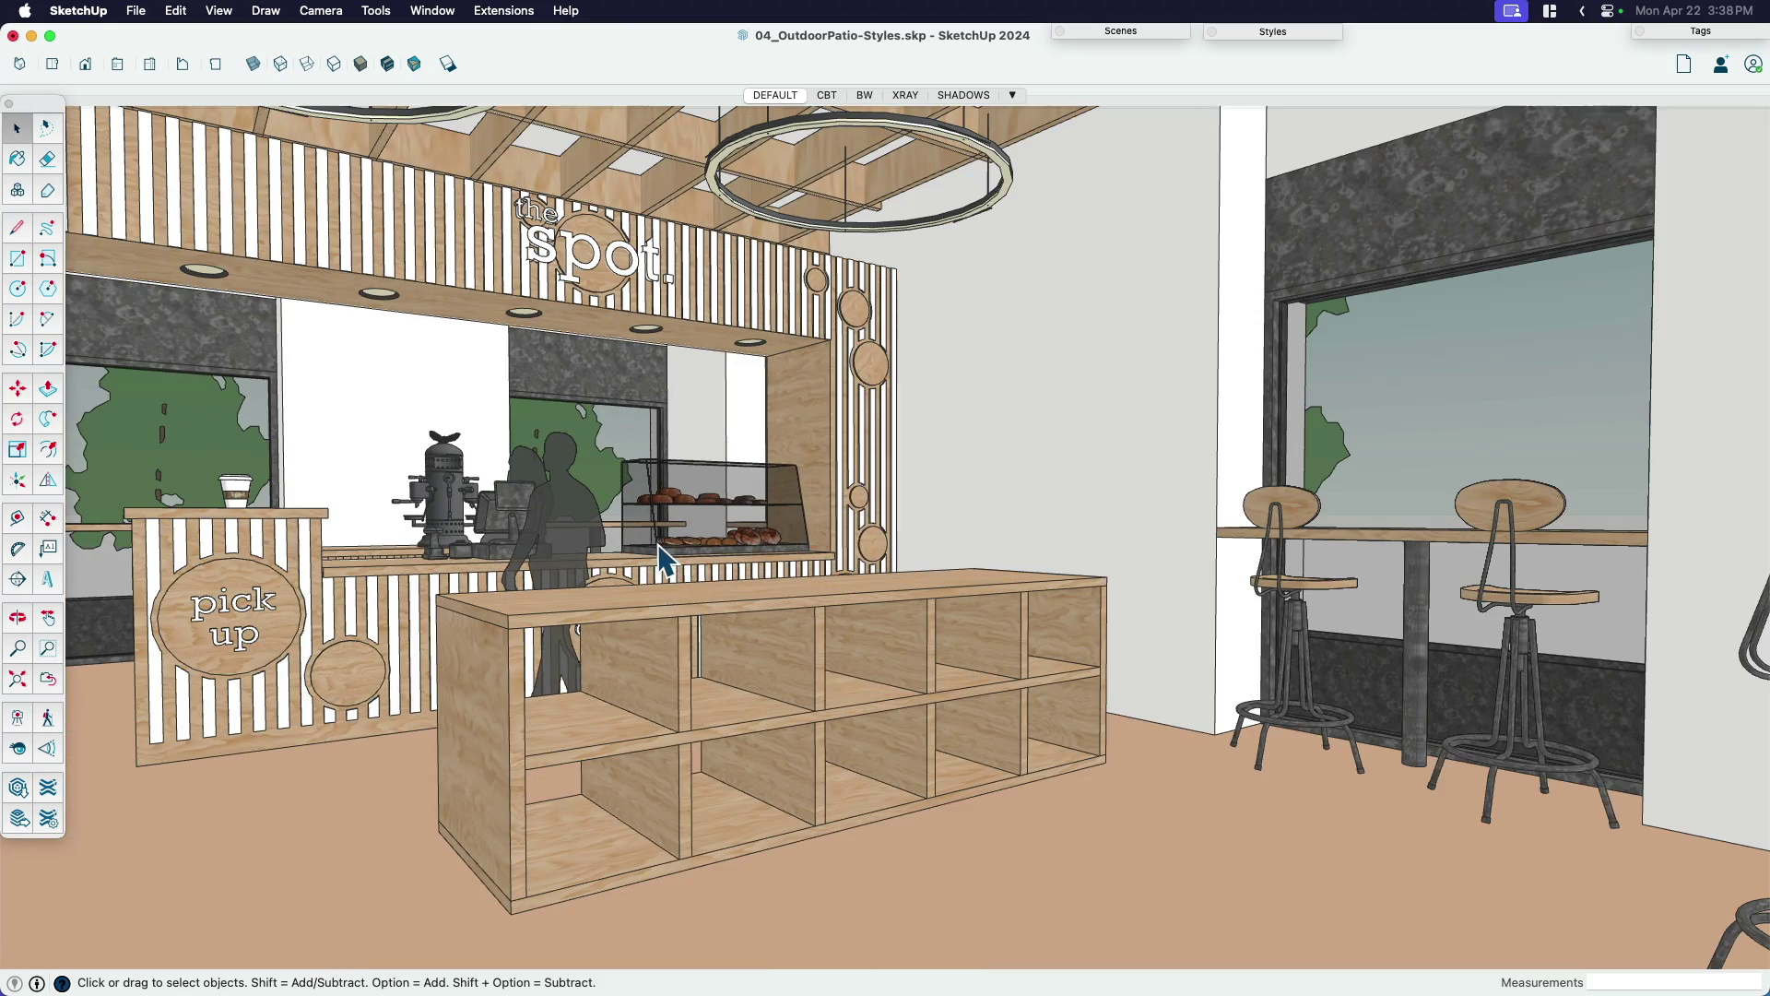
pyautogui.moveTo(889, 572); pyautogui.dragTo(1102, 599, button='middle')
# Aim the camera at the pick-up counter and frame it in Two-Point Perspective.
pyautogui.press('l')
pyautogui.moveTo(1111, 601); pyautogui.dragTo(1122, 526)
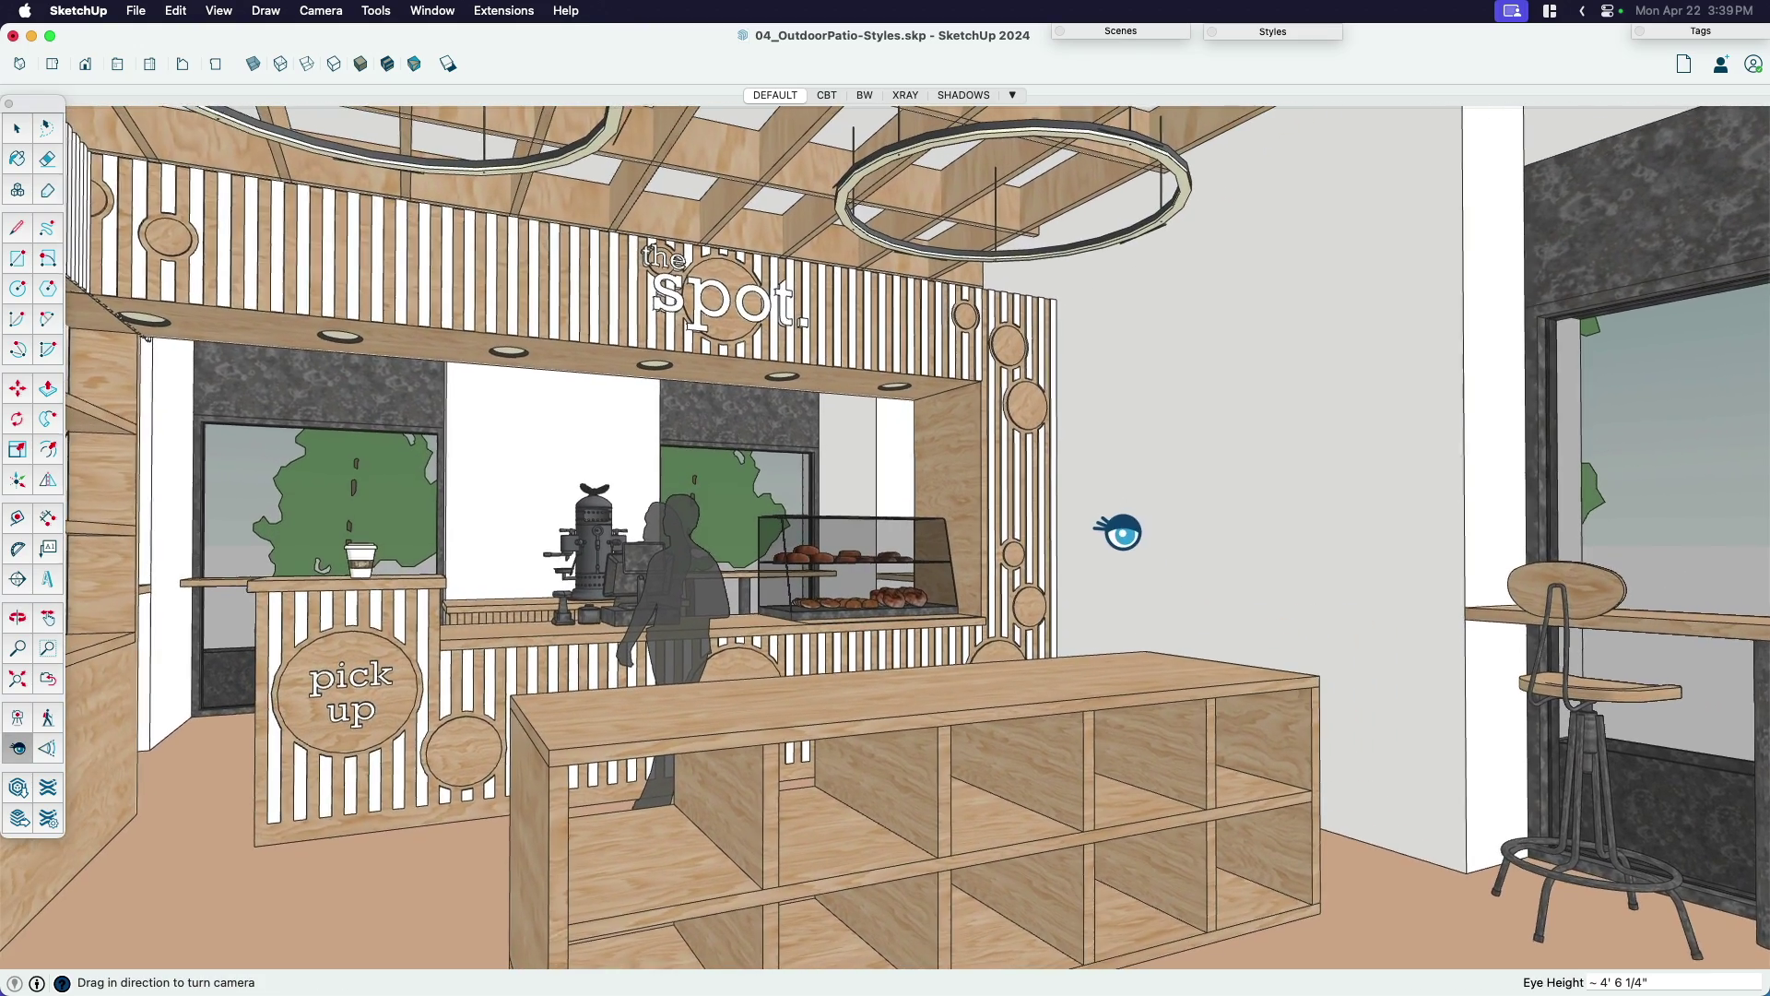
pyautogui.press('h')
pyautogui.moveTo(988, 580); pyautogui.dragTo(1019, 584)
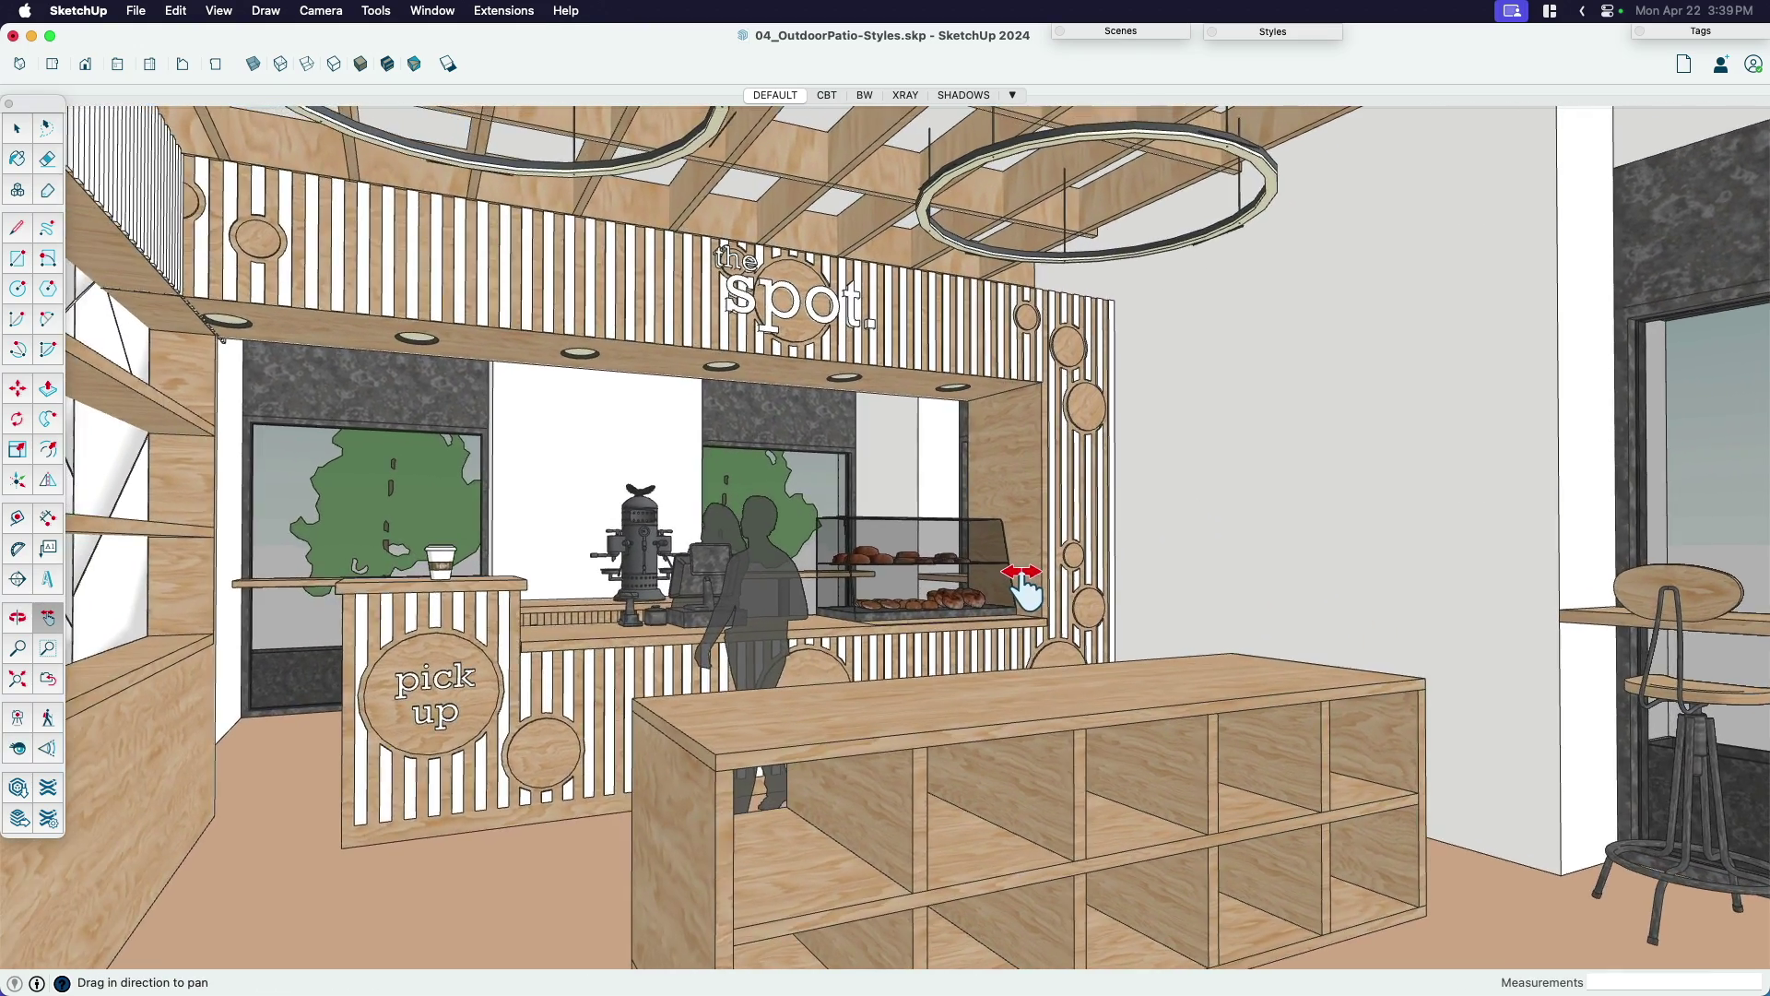
pyautogui.click(321, 10)
pyautogui.click(369, 146)
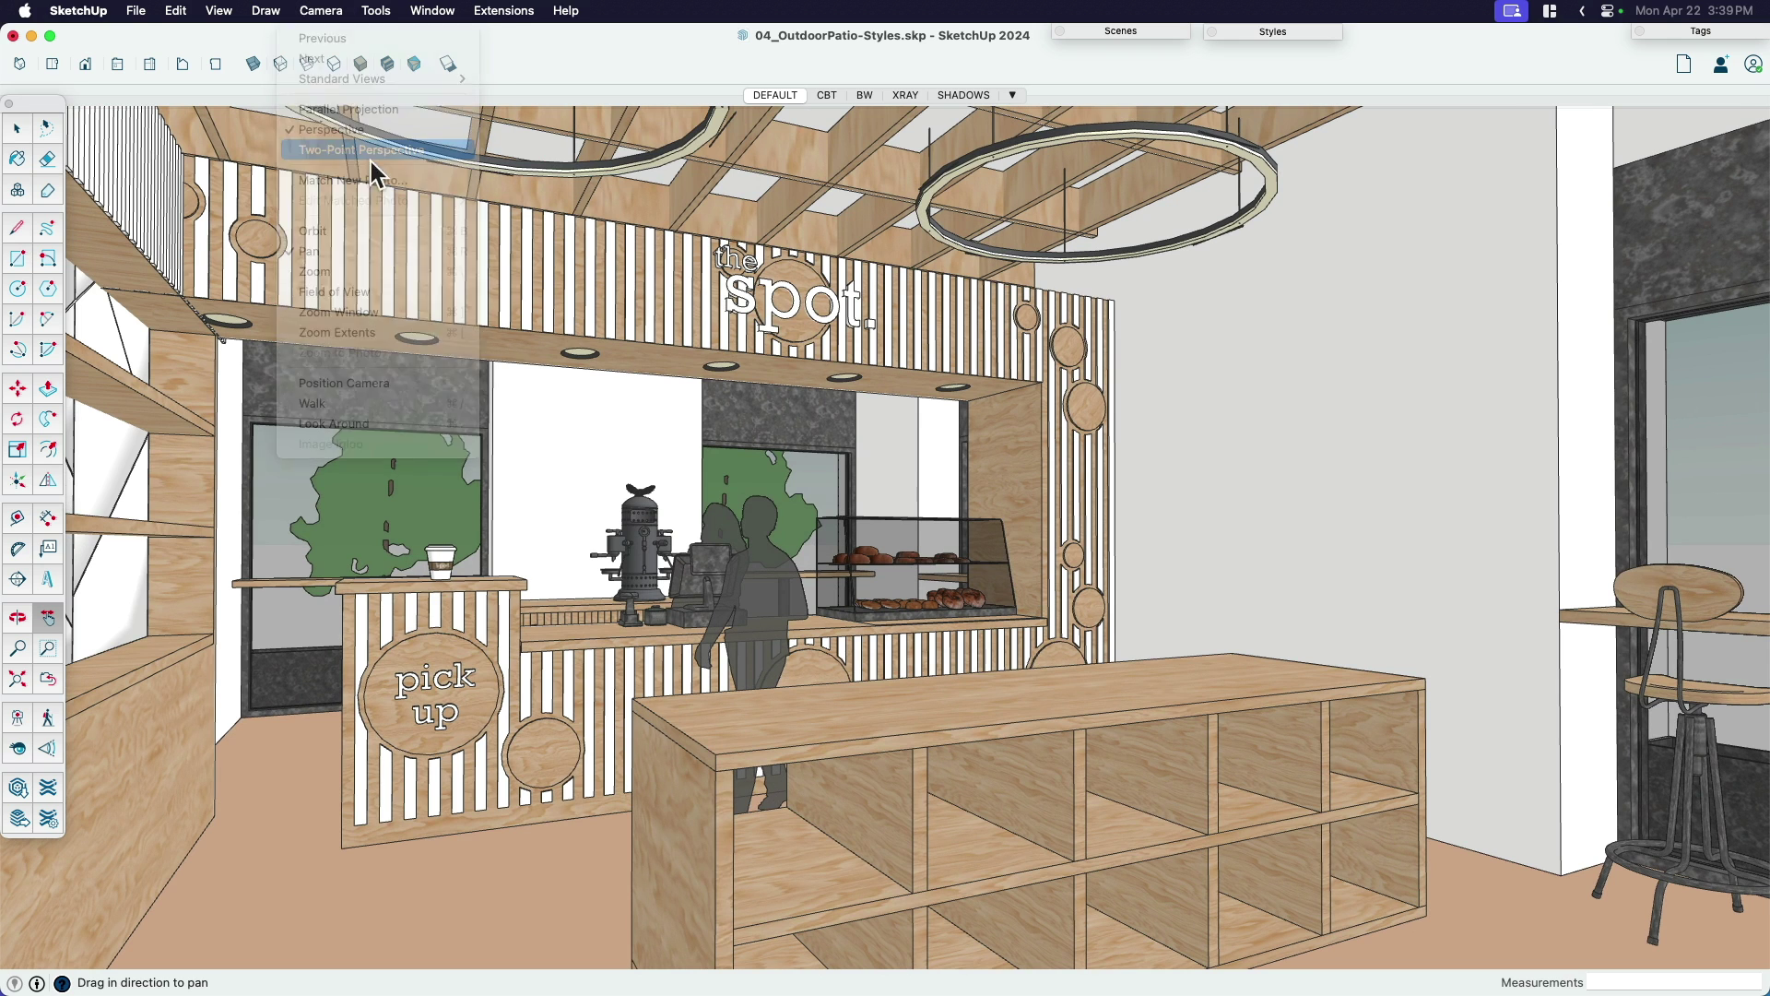
pyautogui.moveTo(766, 452); pyautogui.dragTo(795, 410)
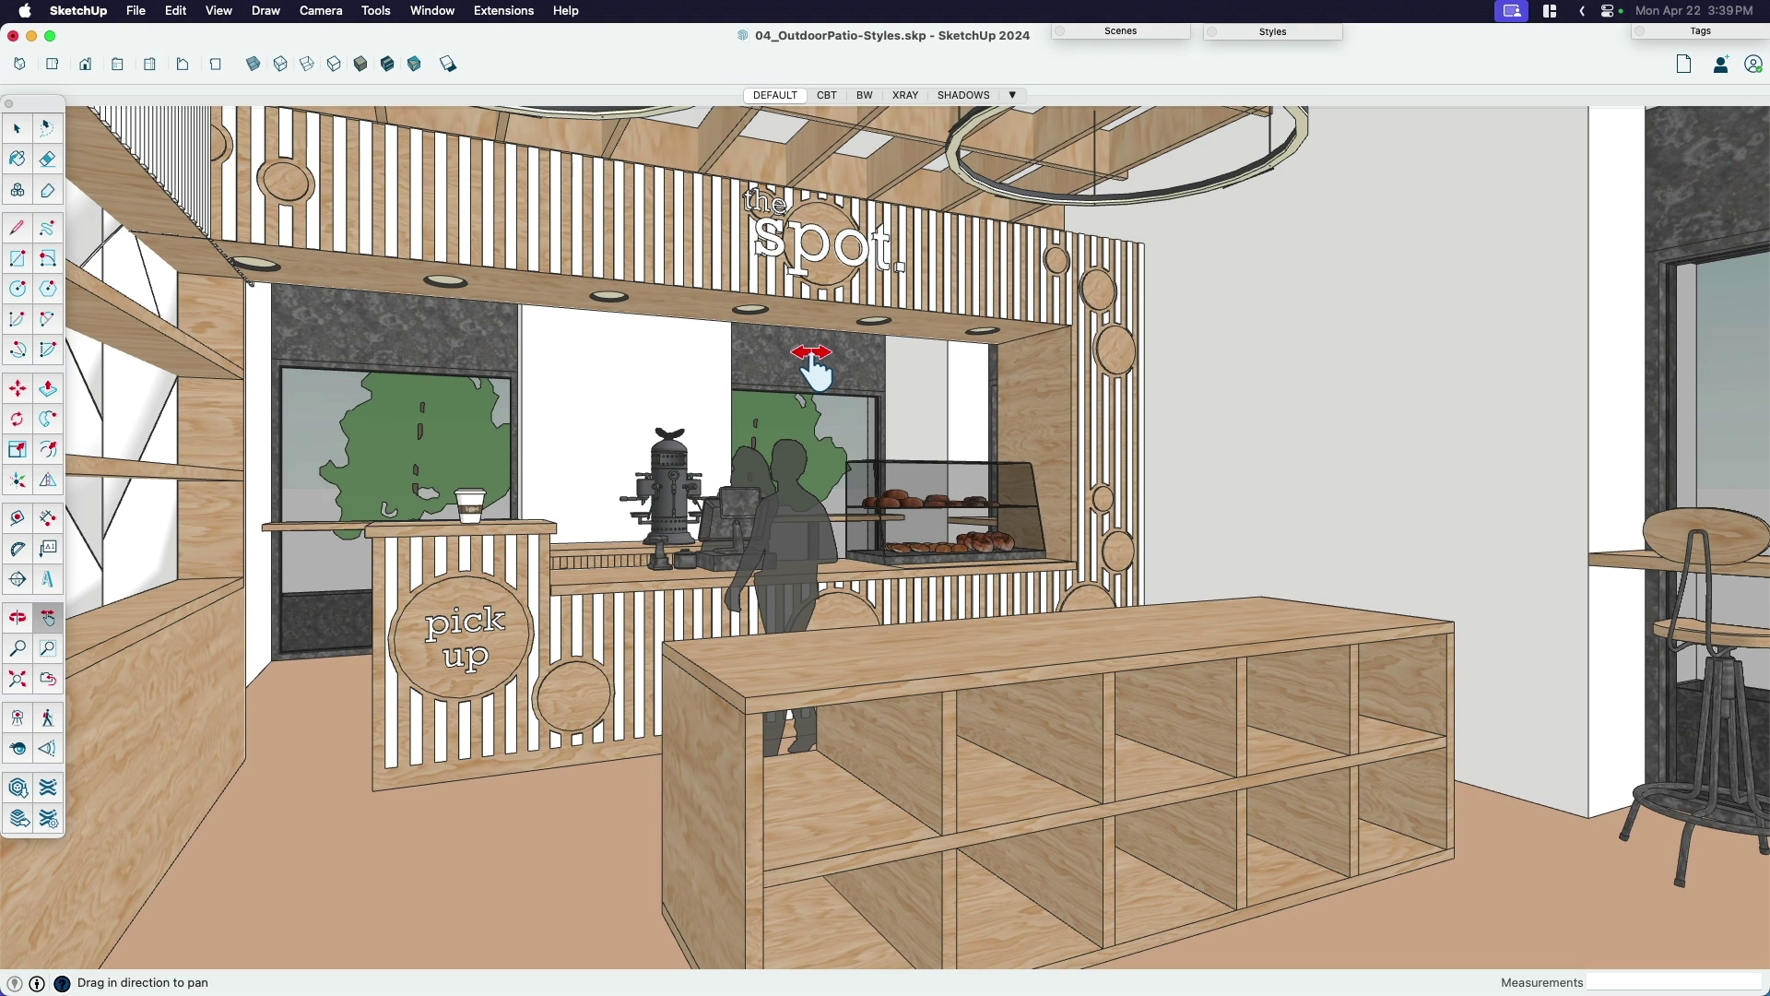
# Export the interior view as the Persp_Interior PNG sequence, then switch to Finder.
pyautogui.click(138, 11)
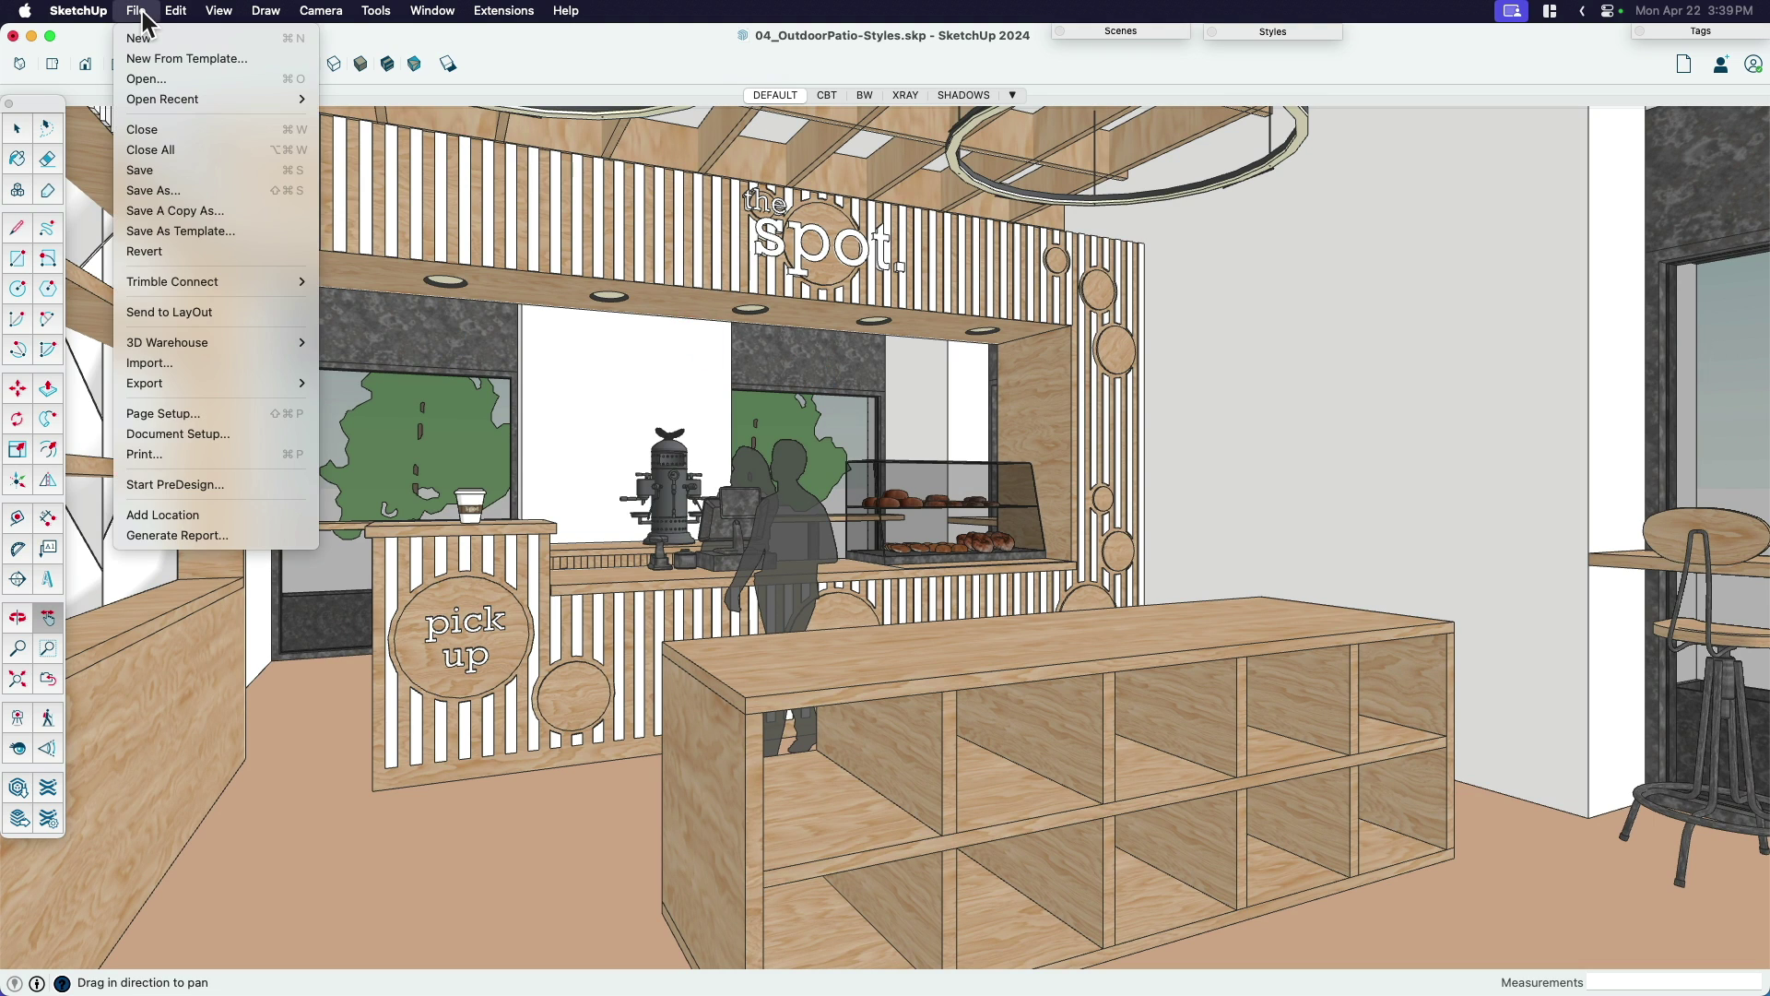
pyautogui.moveTo(208, 381)
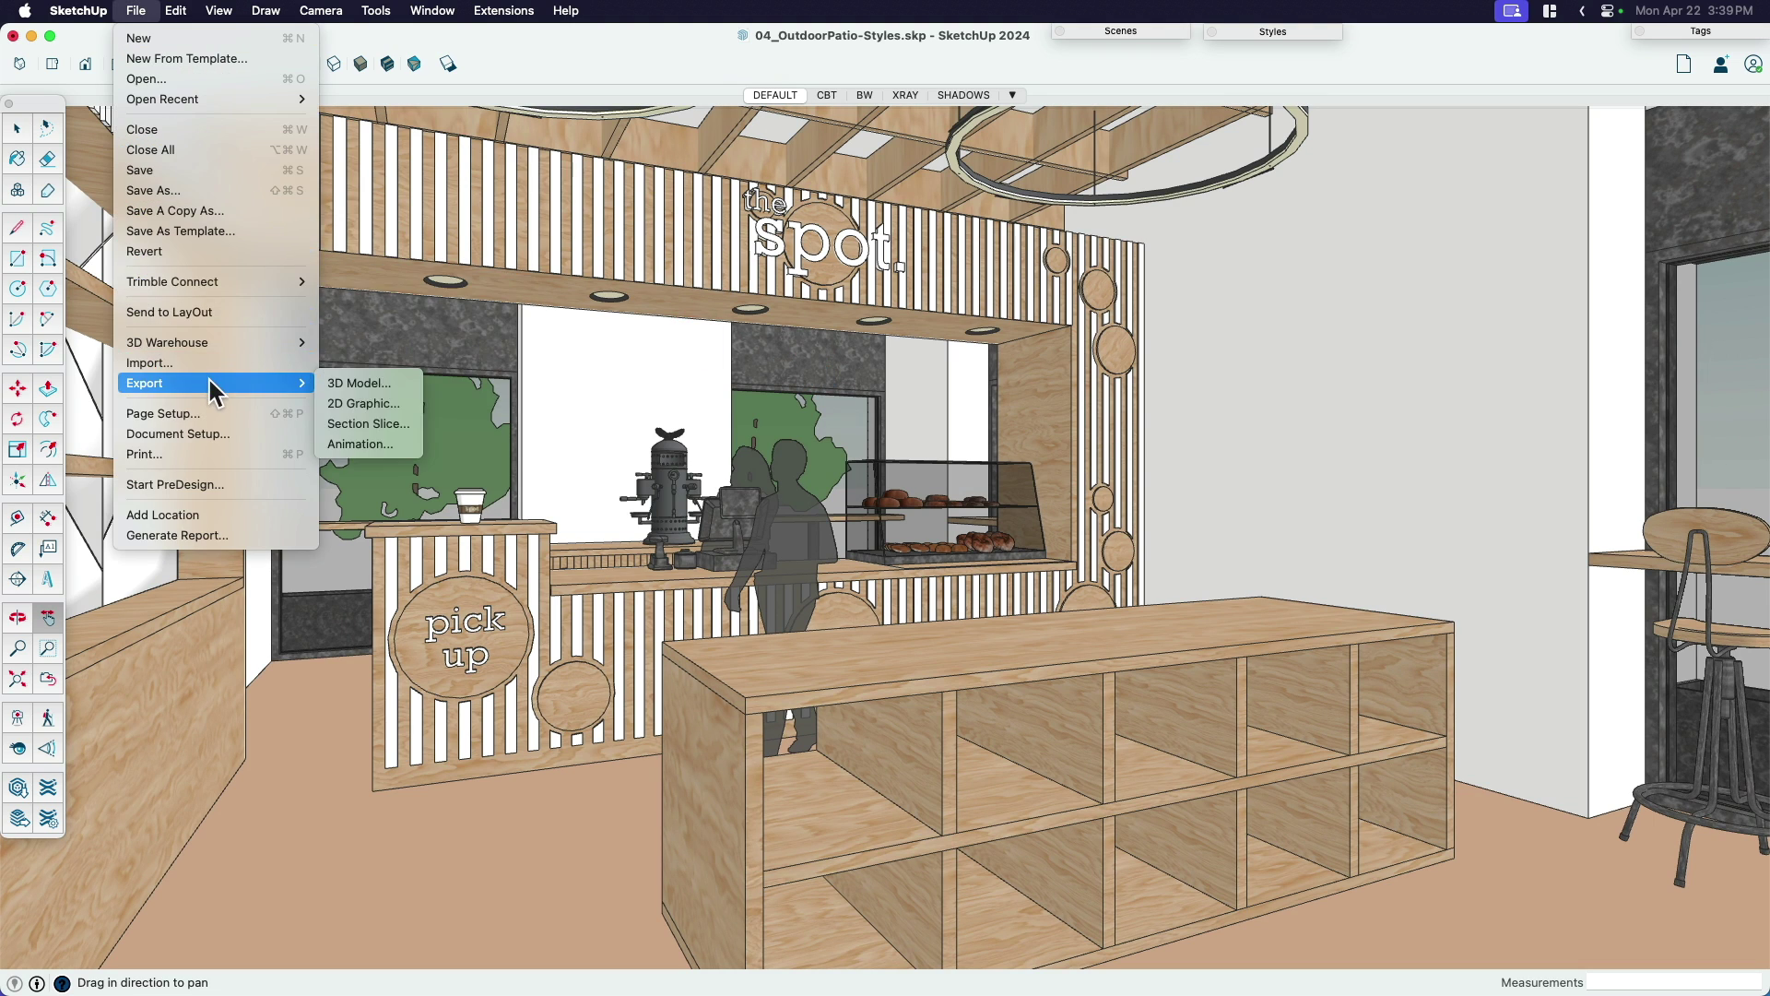
pyautogui.click(352, 446)
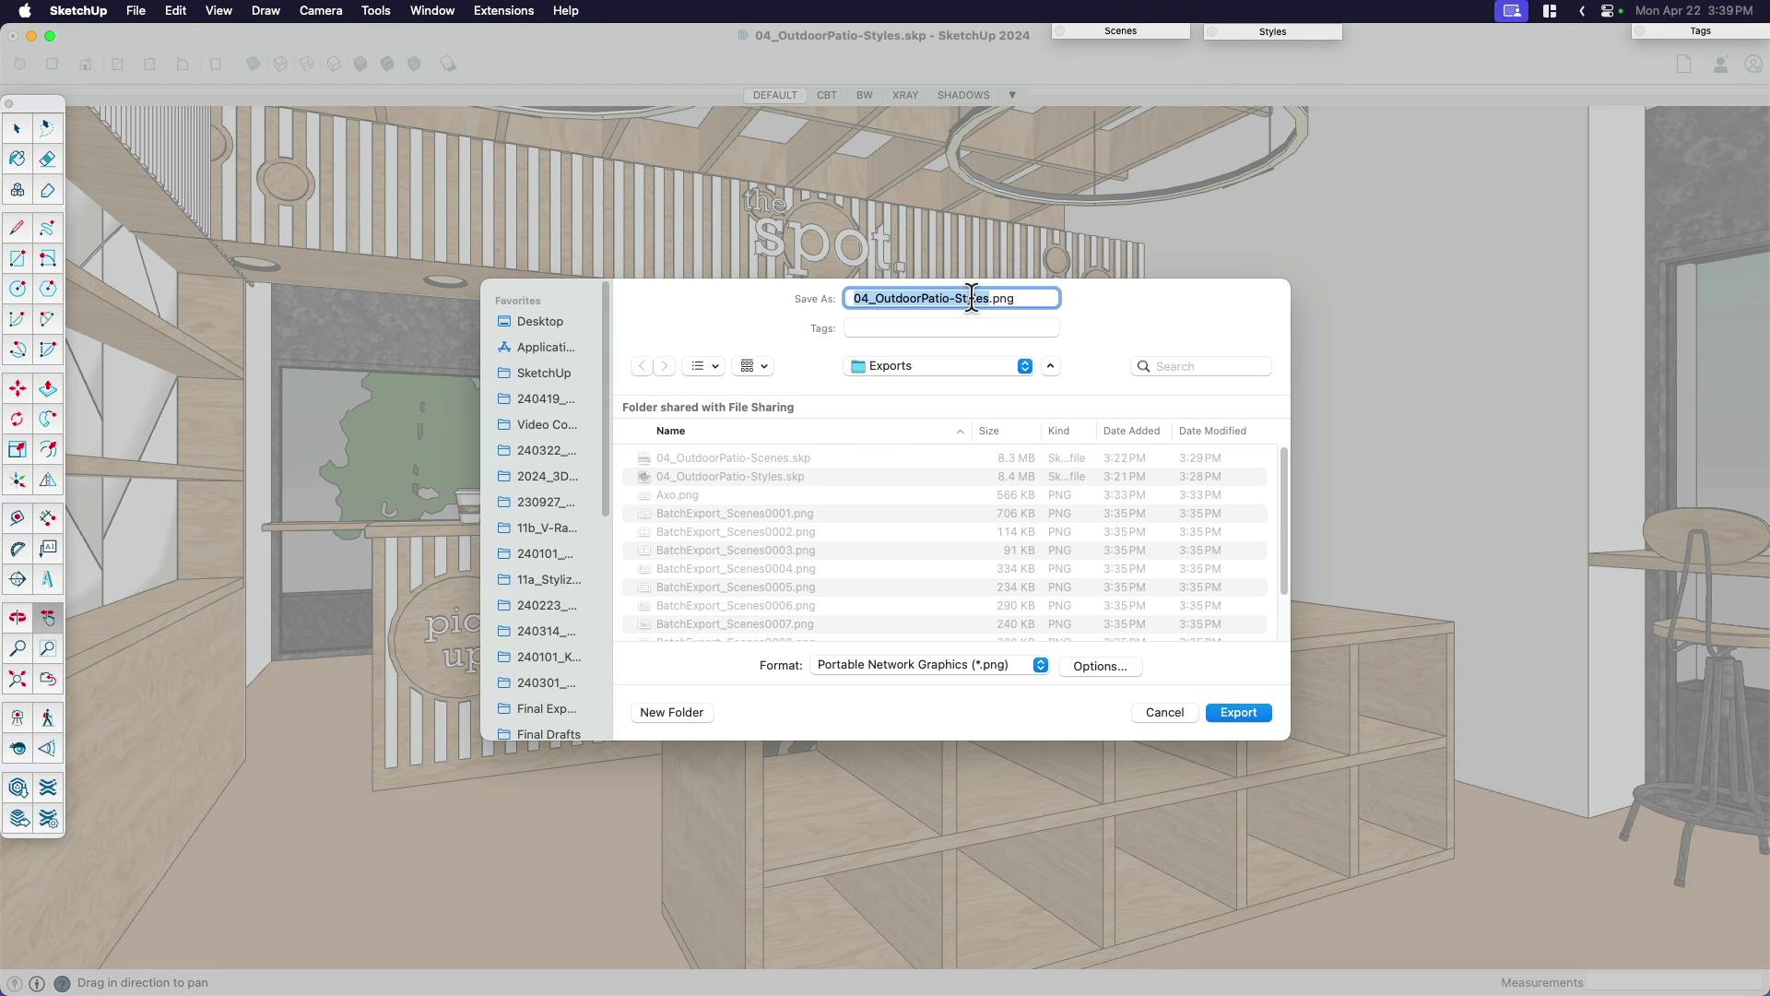
pyautogui.write('Persp_Interior')
pyautogui.press('Return')
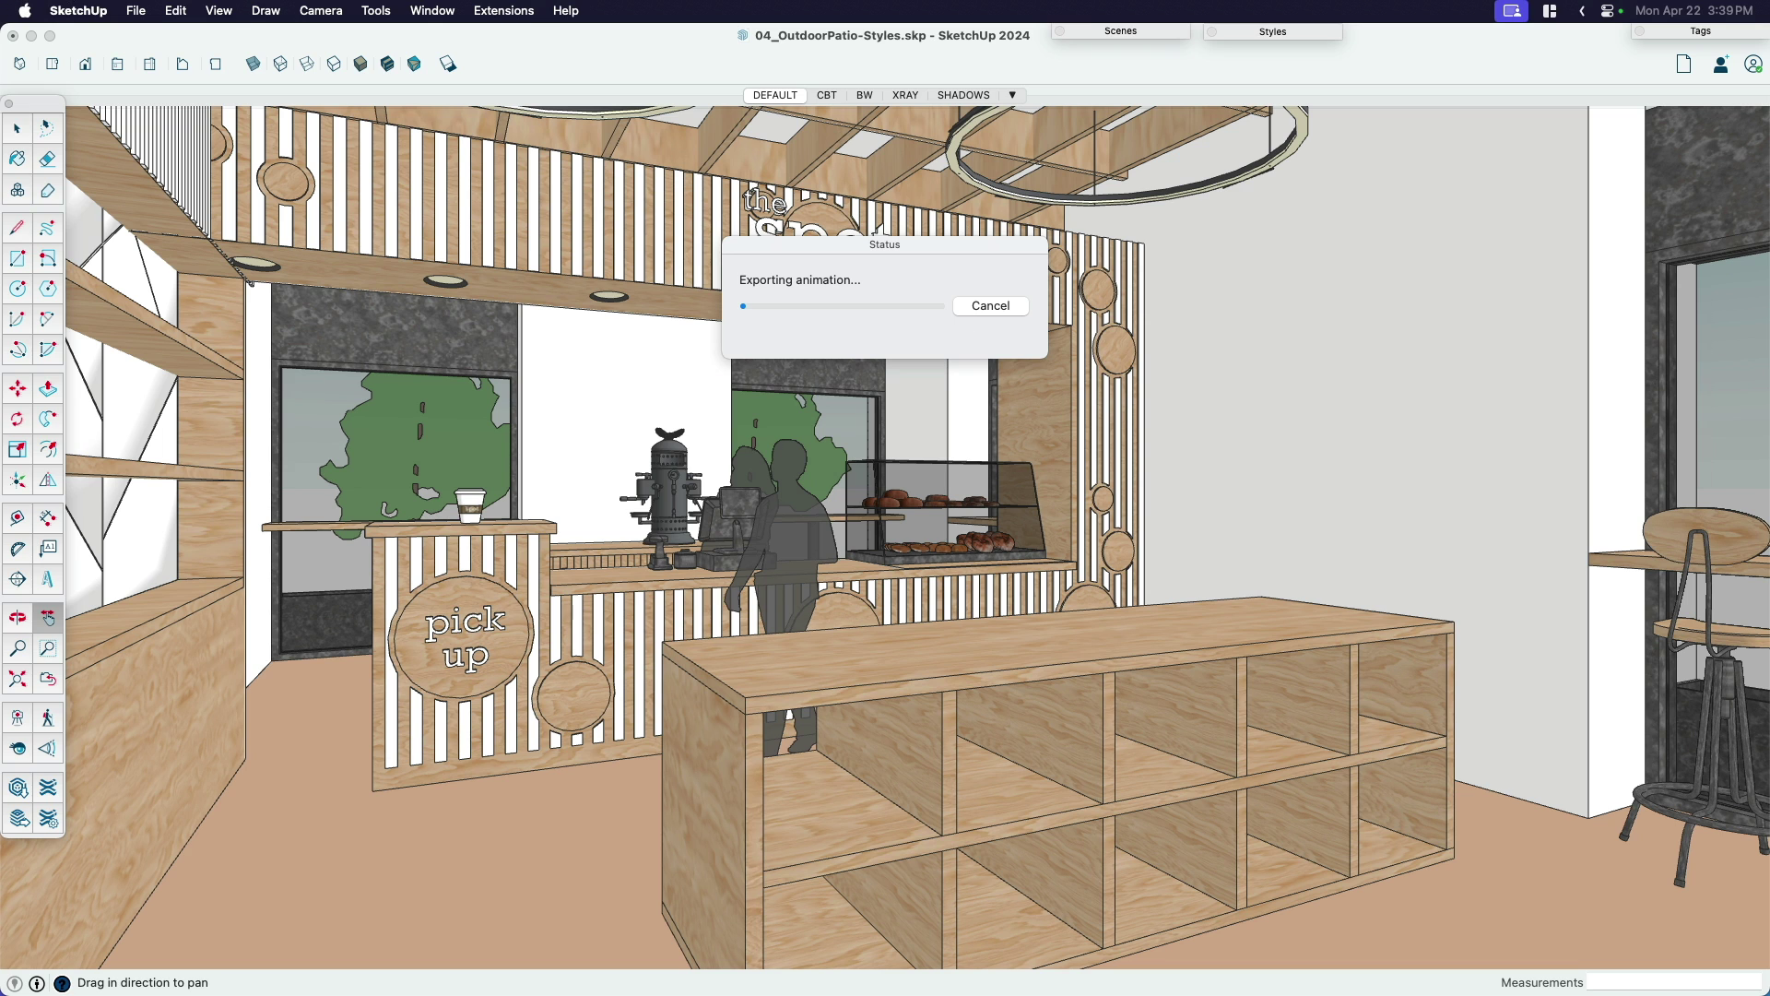
pyautogui.press('super+Tab')
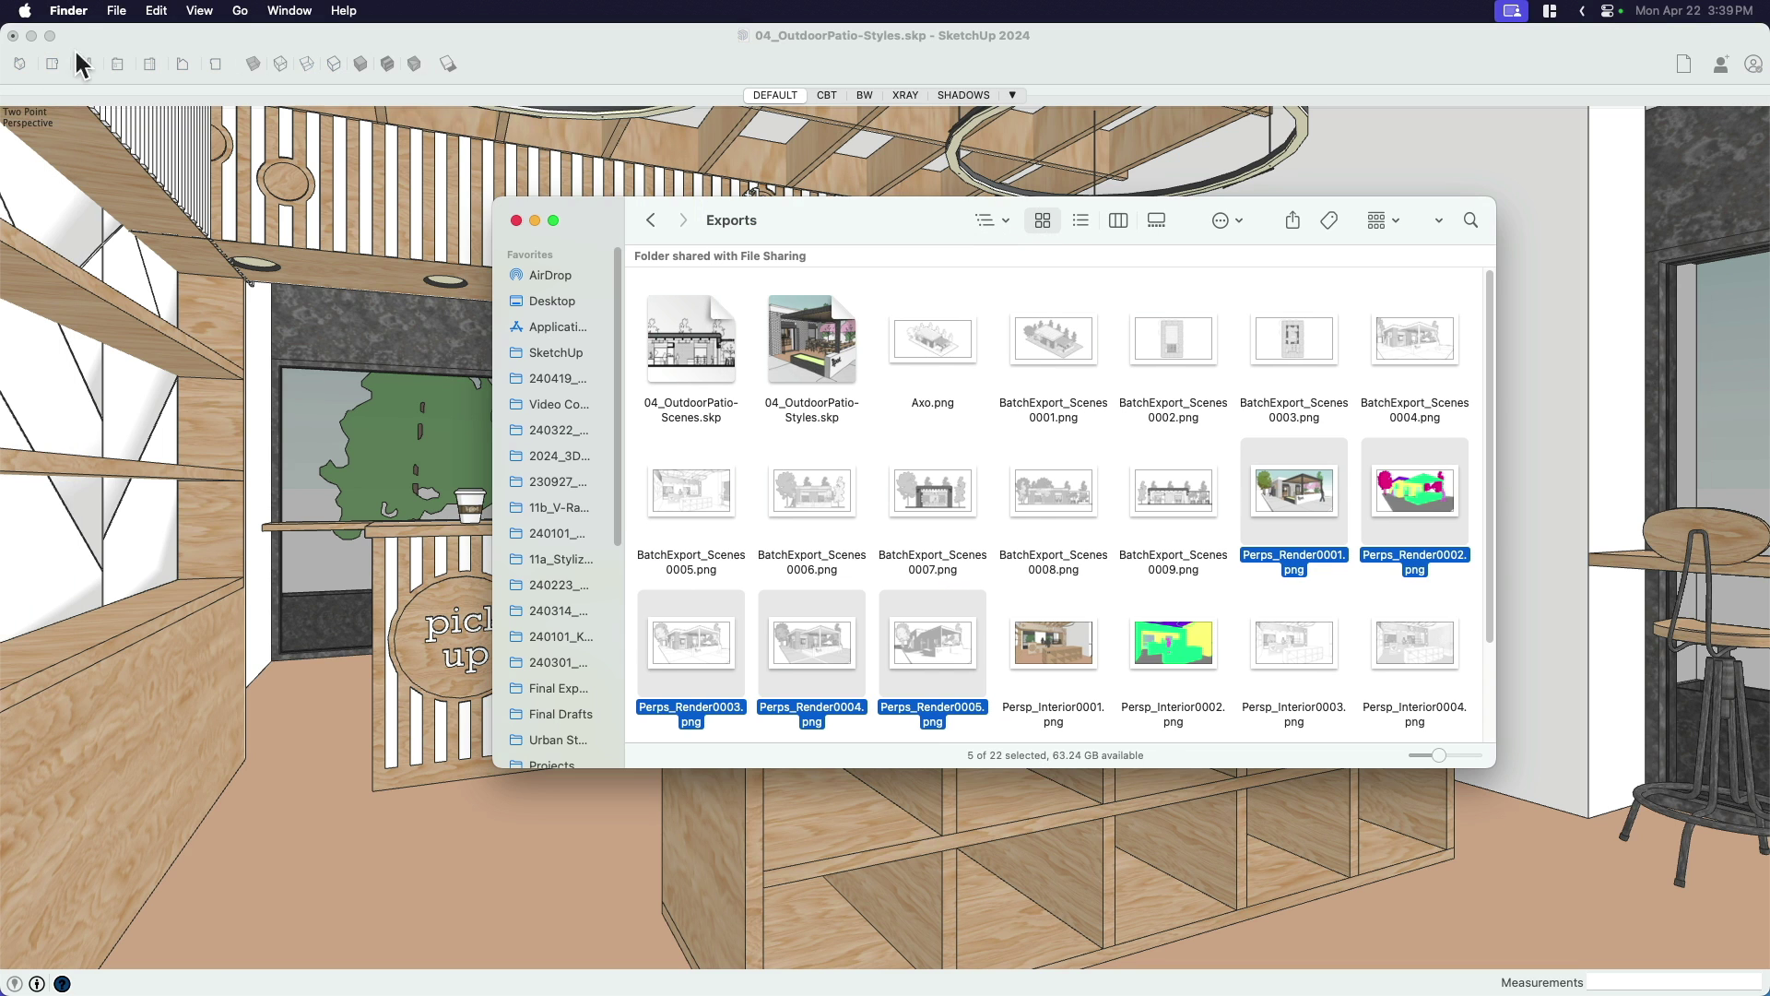
# Select Persp_Interior0001–0005 in Exports and open them together in Preview.
pyautogui.scroll(-3, 1235, 534)
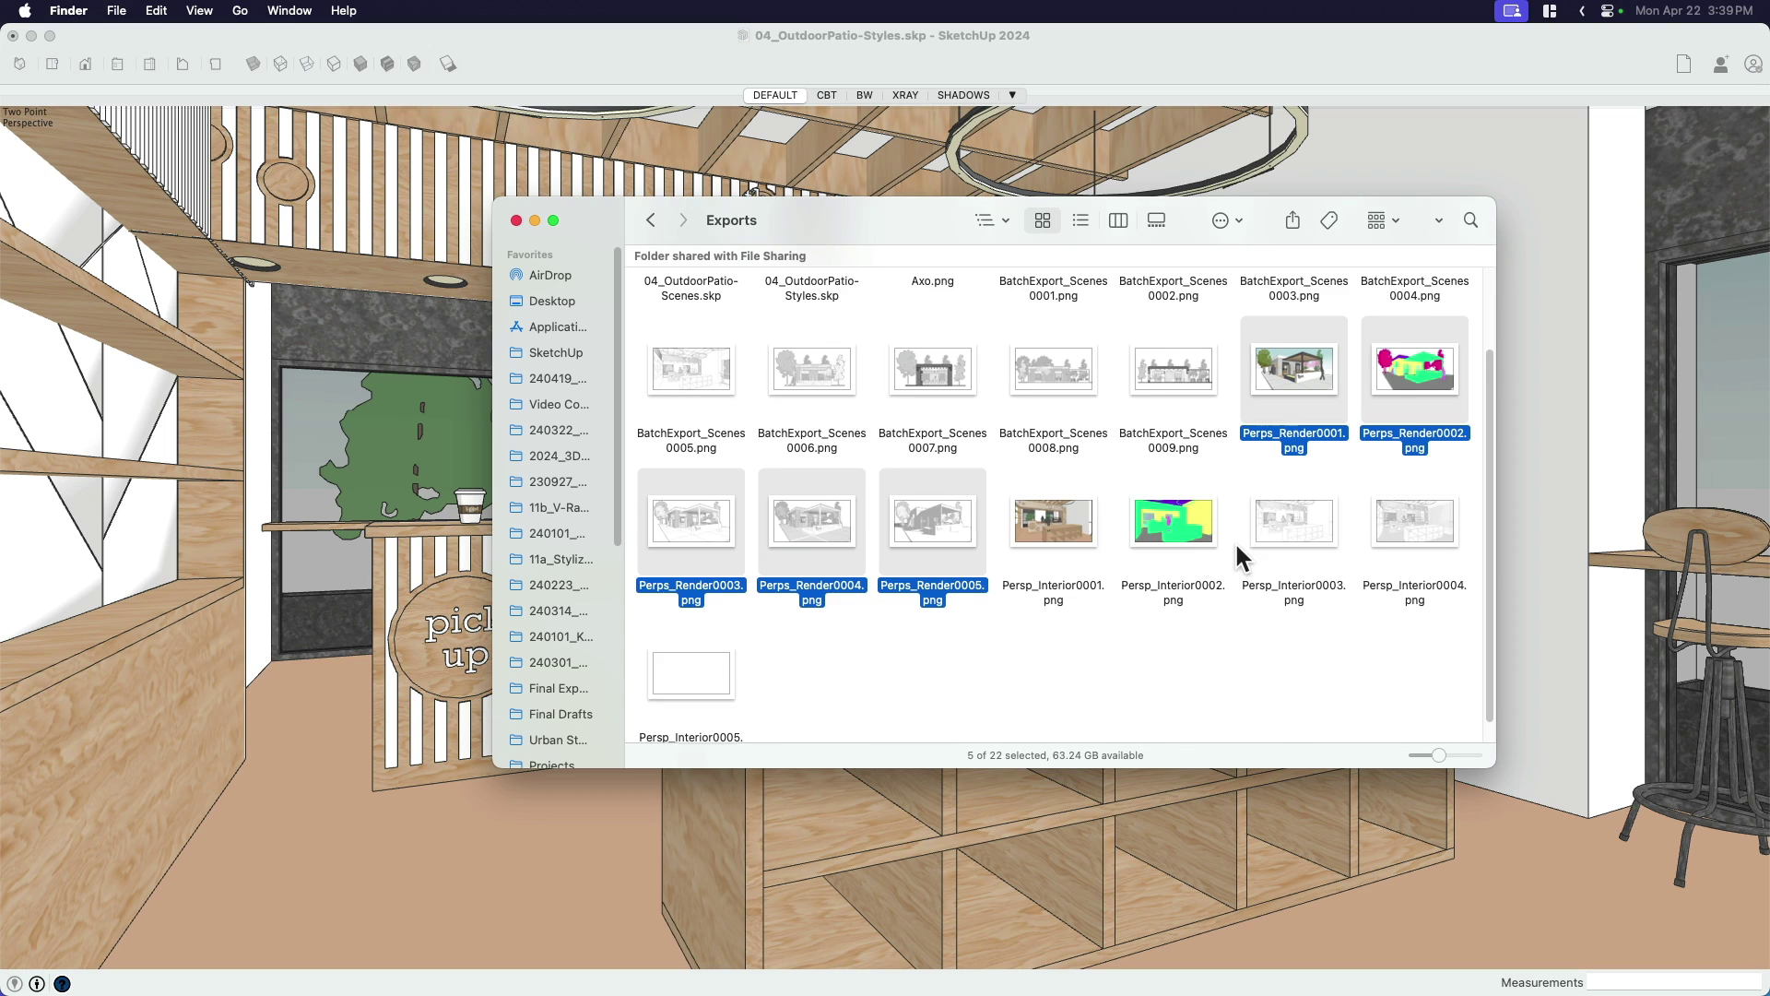
pyautogui.click(1035, 492)
pyautogui.keyDown('super'); pyautogui.click(697, 638); pyautogui.keyUp('super')
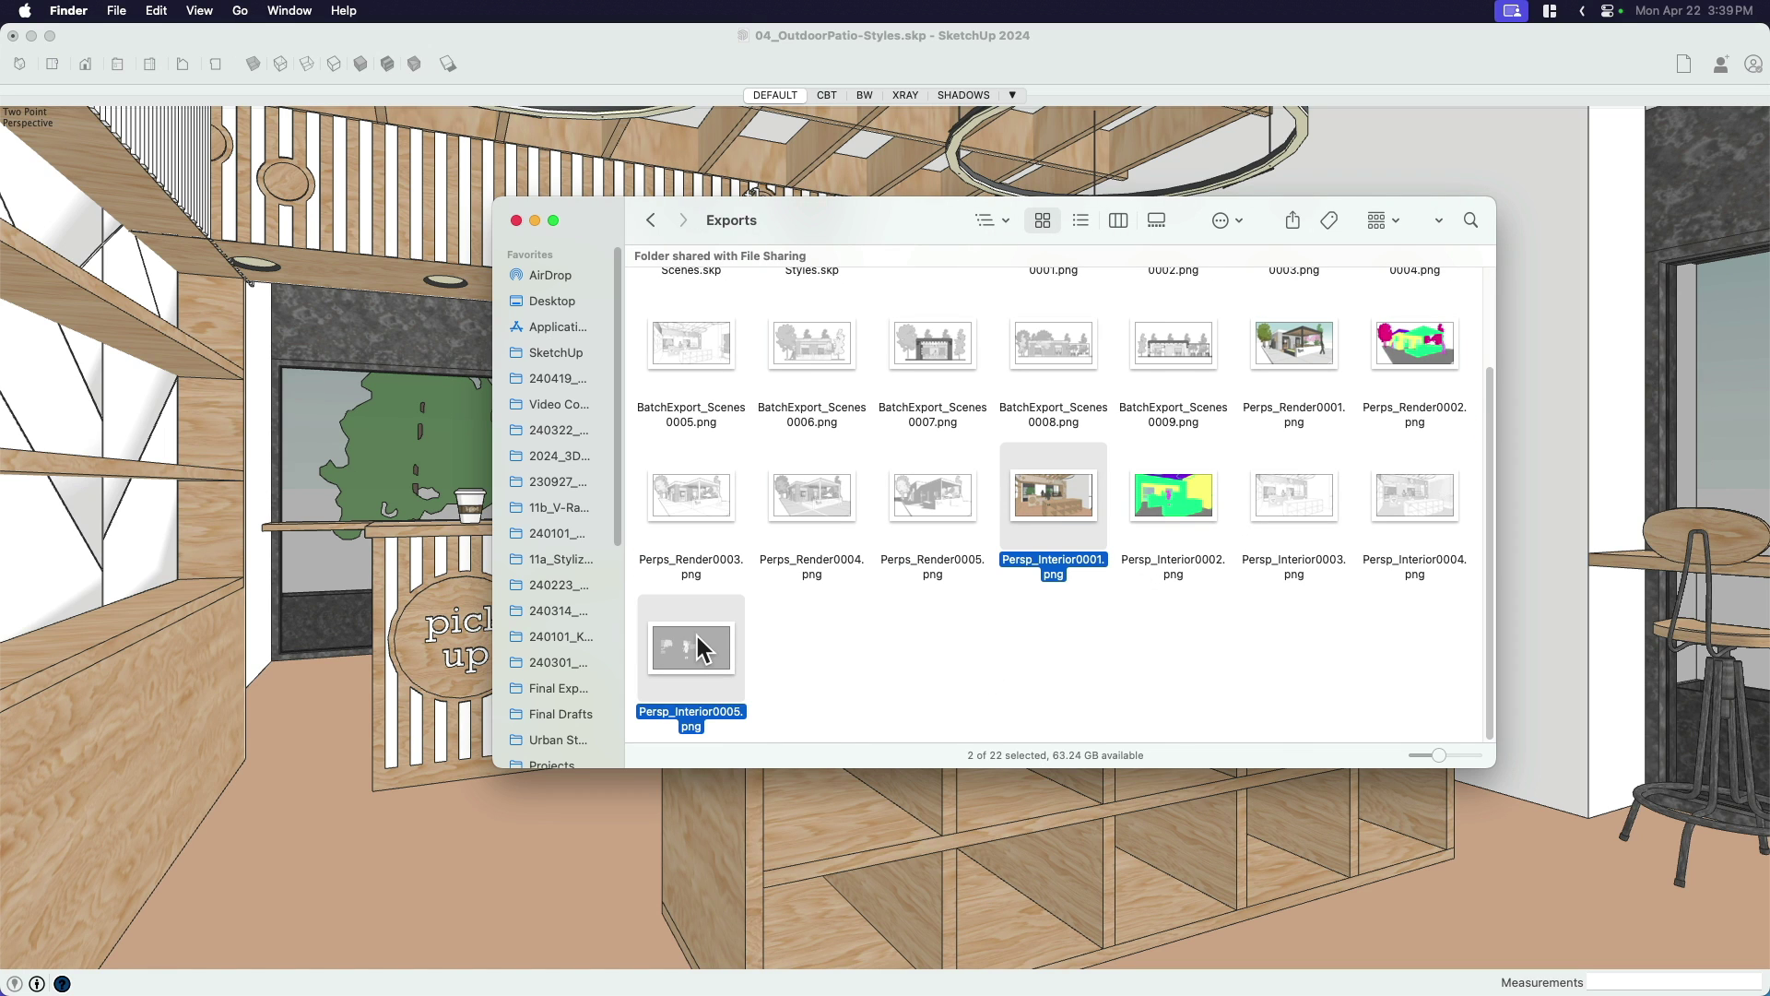
pyautogui.keyDown('super'); pyautogui.click(1173, 506); pyautogui.keyUp('super')
pyautogui.keyDown('super'); pyautogui.click(1291, 488); pyautogui.keyUp('super')
pyautogui.keyDown('super'); pyautogui.click(1409, 493); pyautogui.keyUp('super')
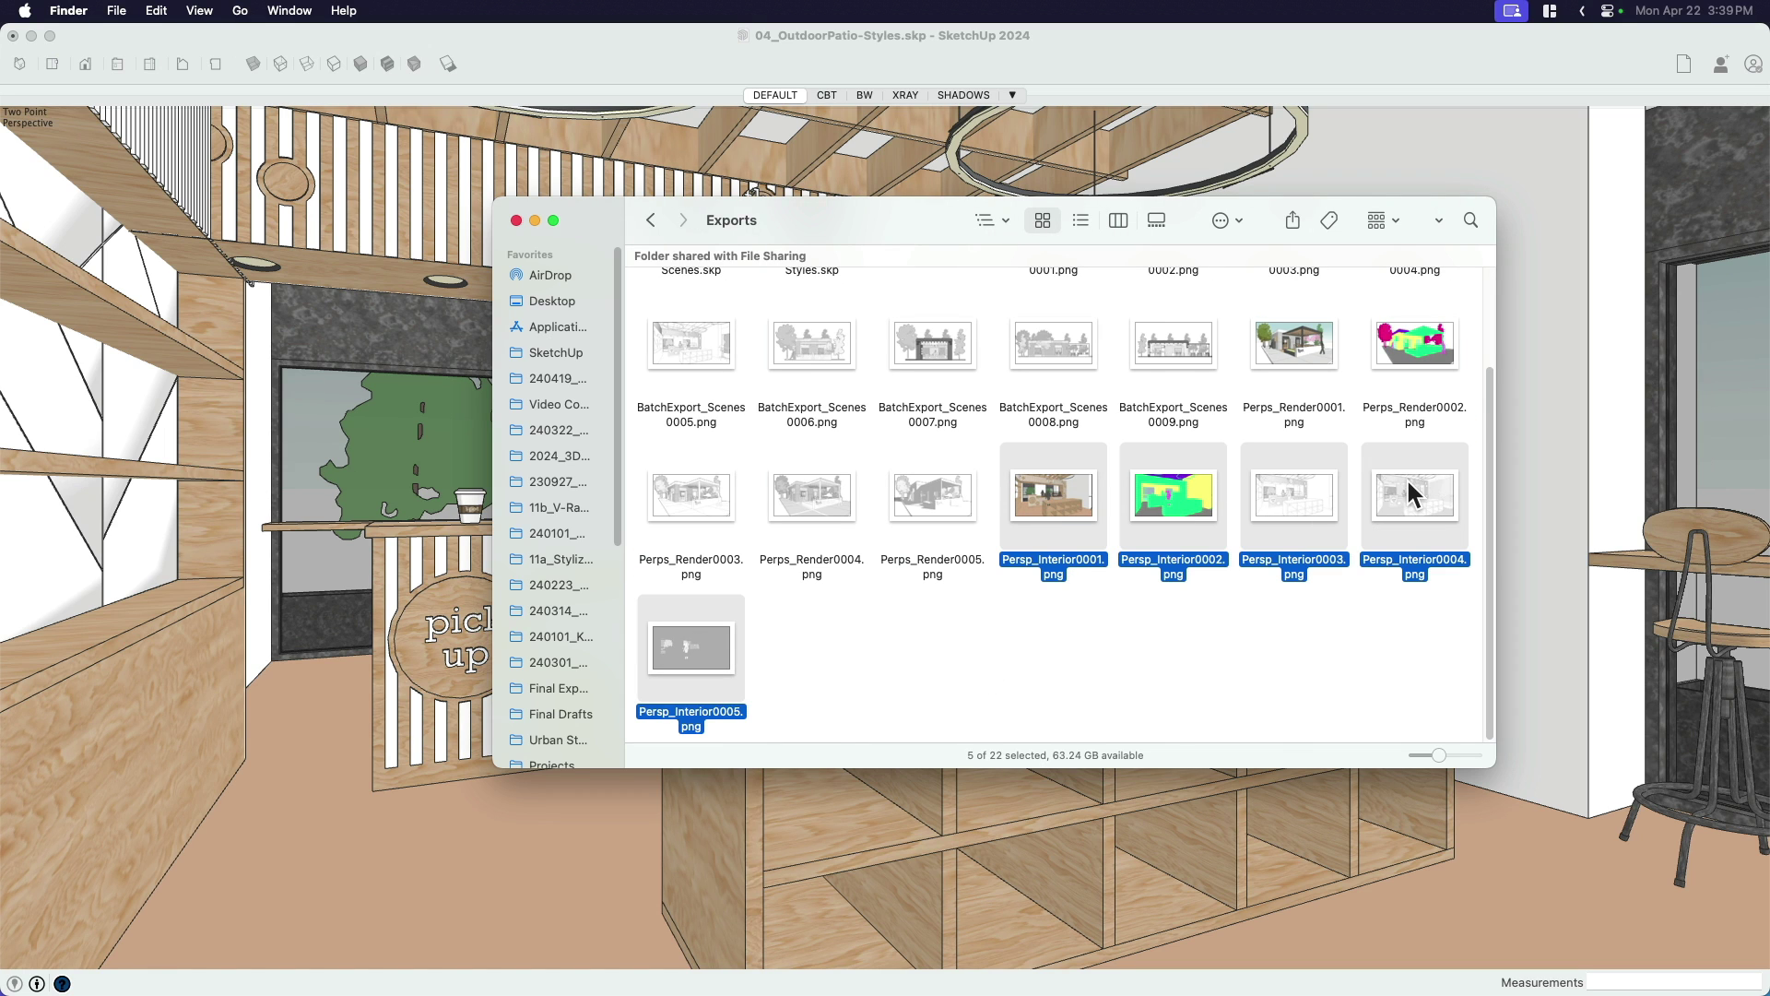
pyautogui.press('super+o')
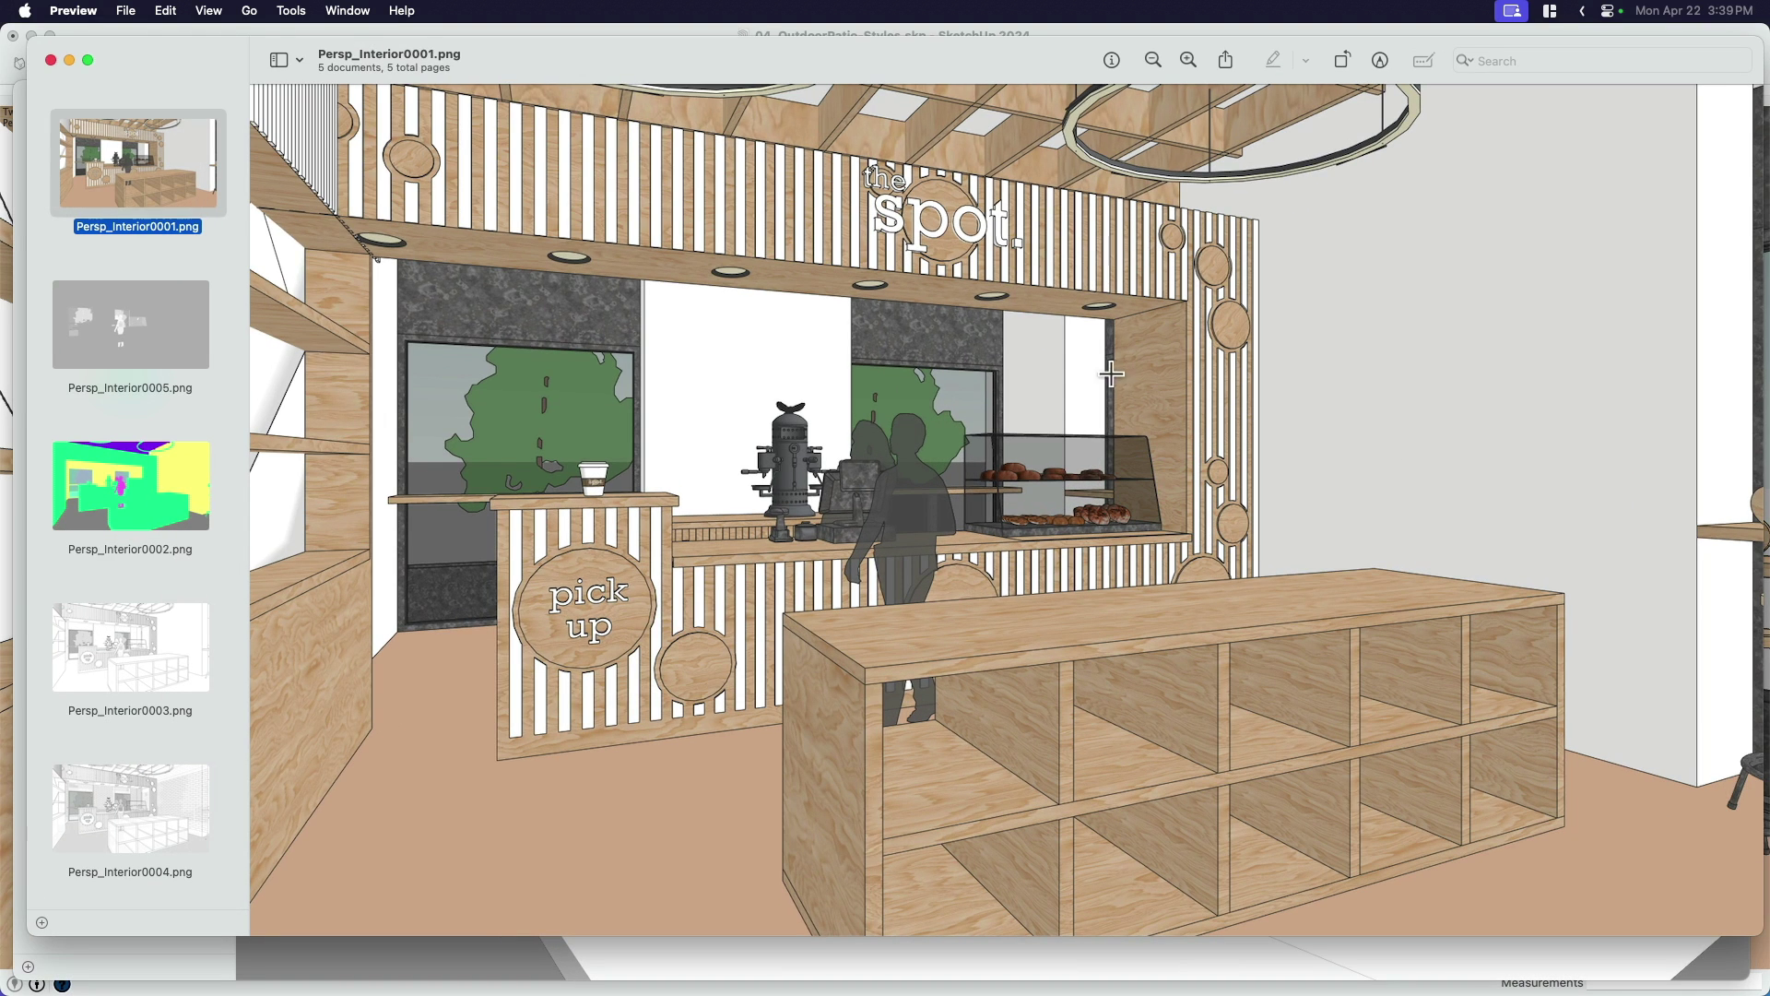
# Step through the grey, colour mask, line drawing and brick-wall interior images.
pyautogui.click(132, 344)
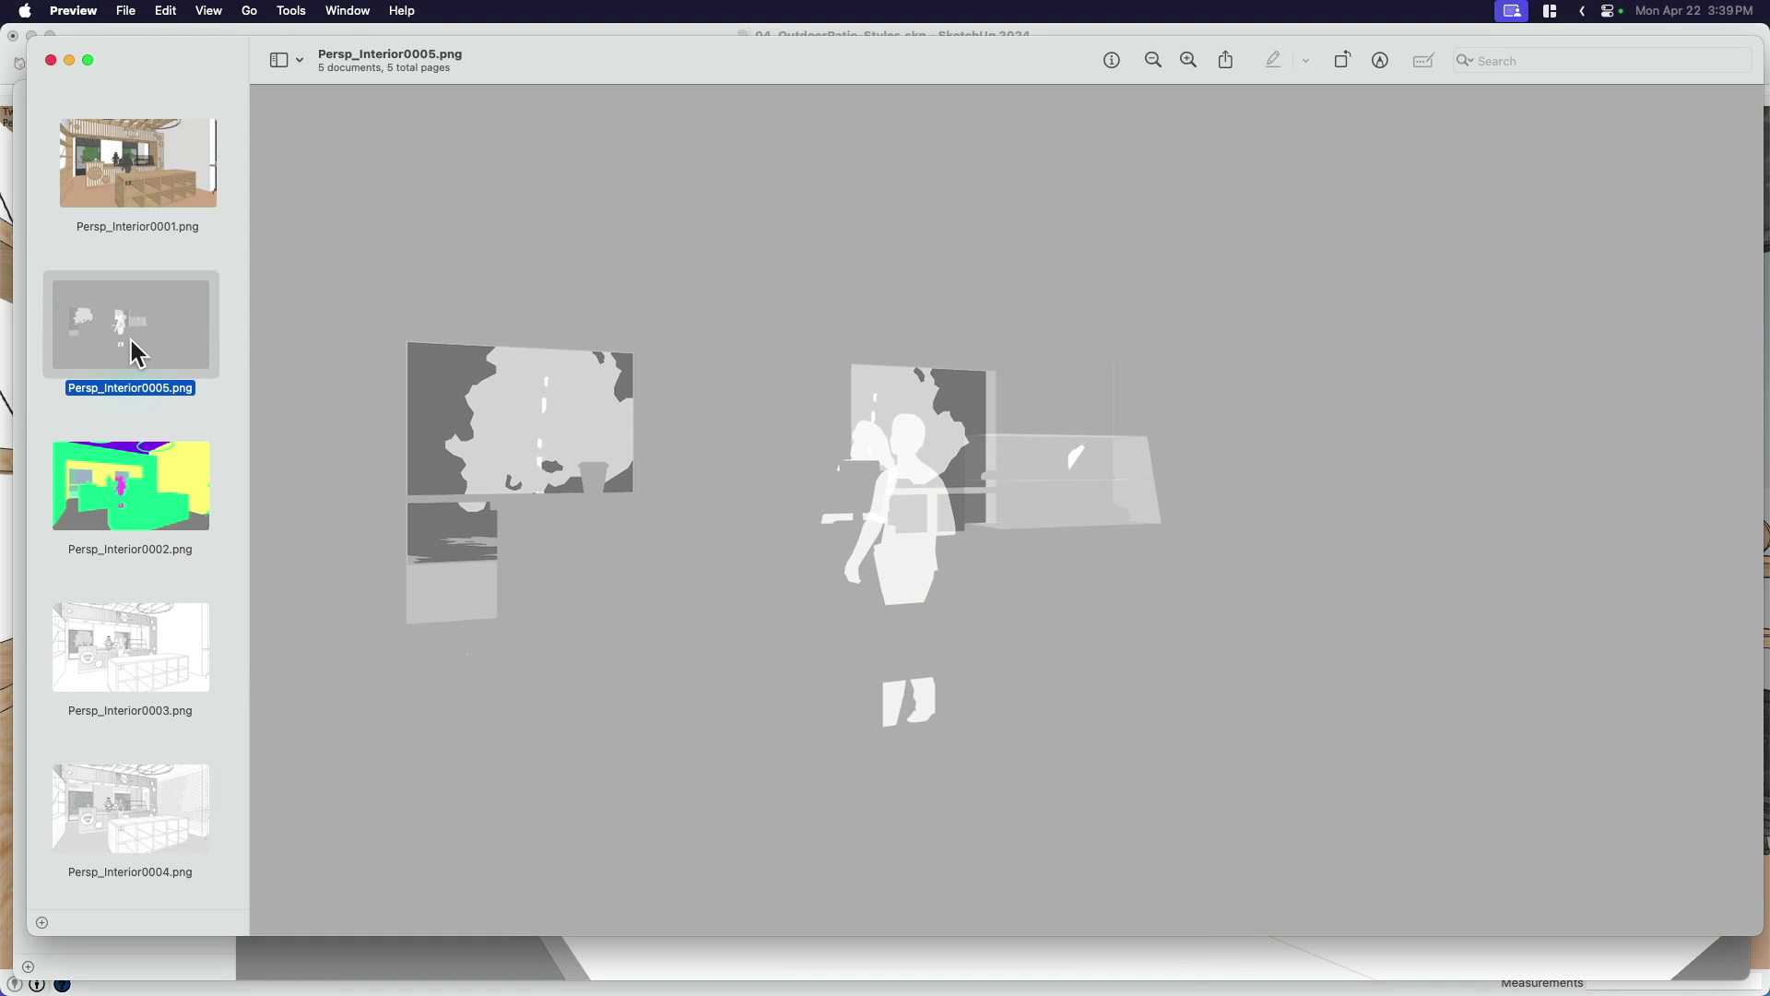
pyautogui.press('Down')
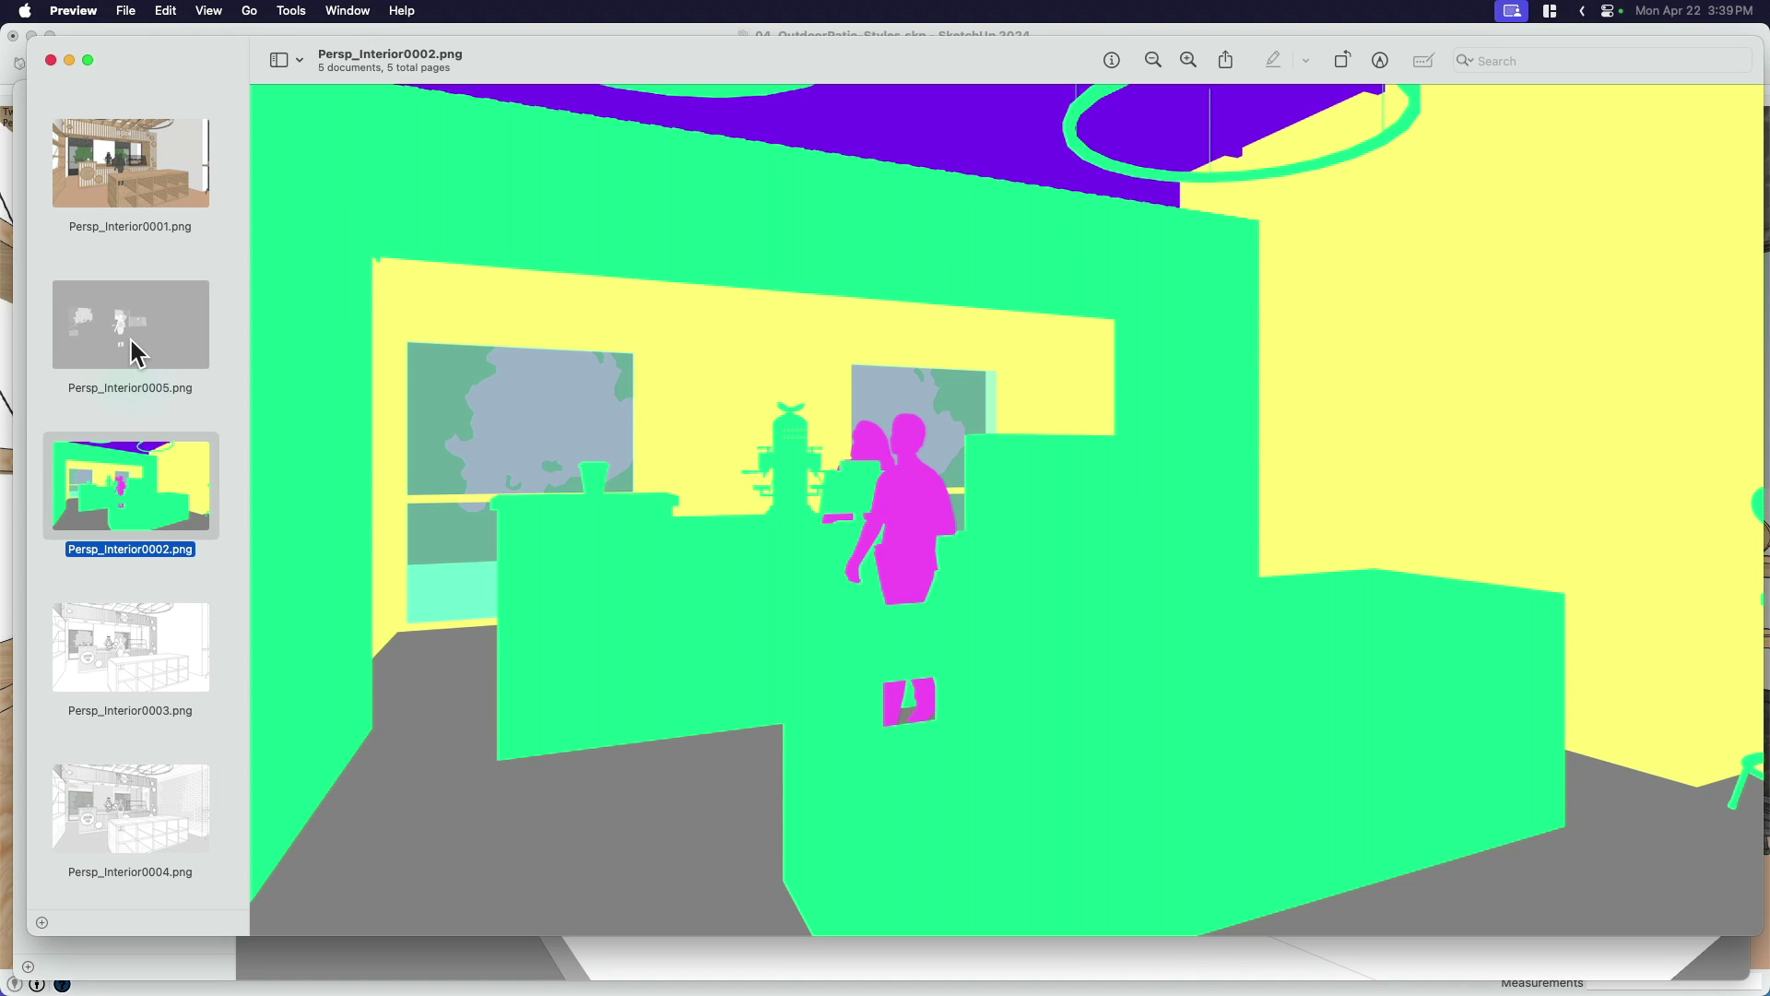
pyautogui.press('Down')
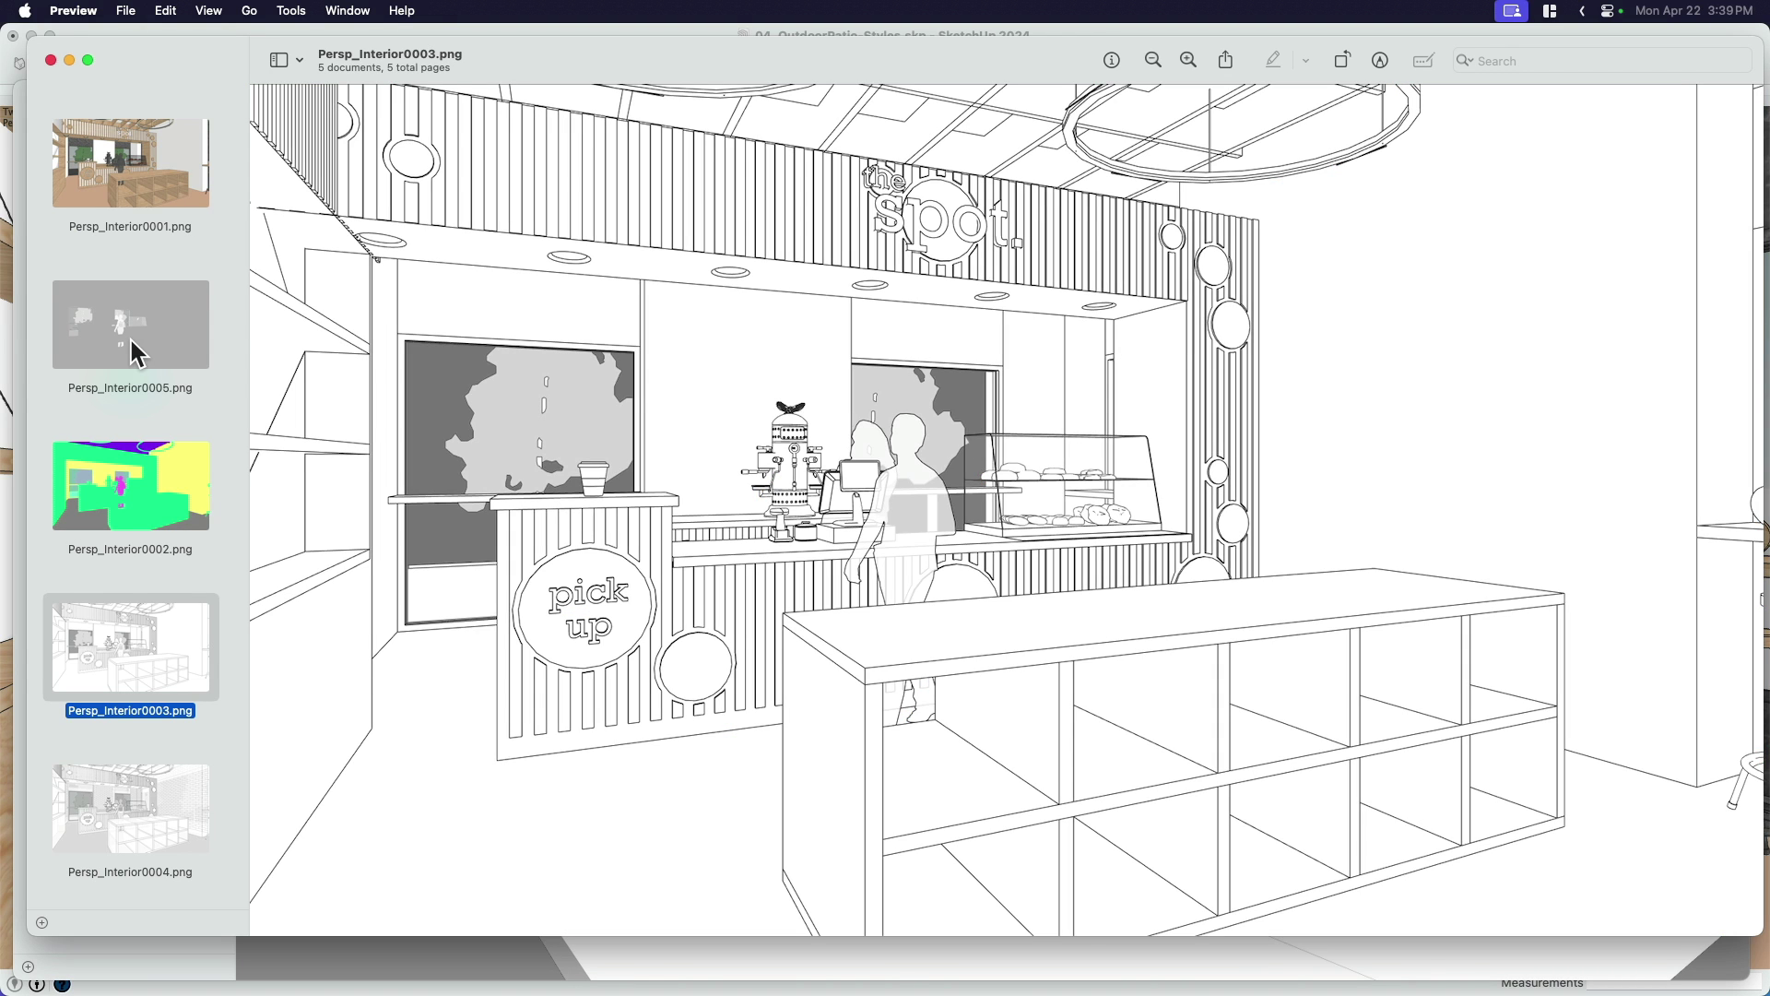
pyautogui.press('Down')
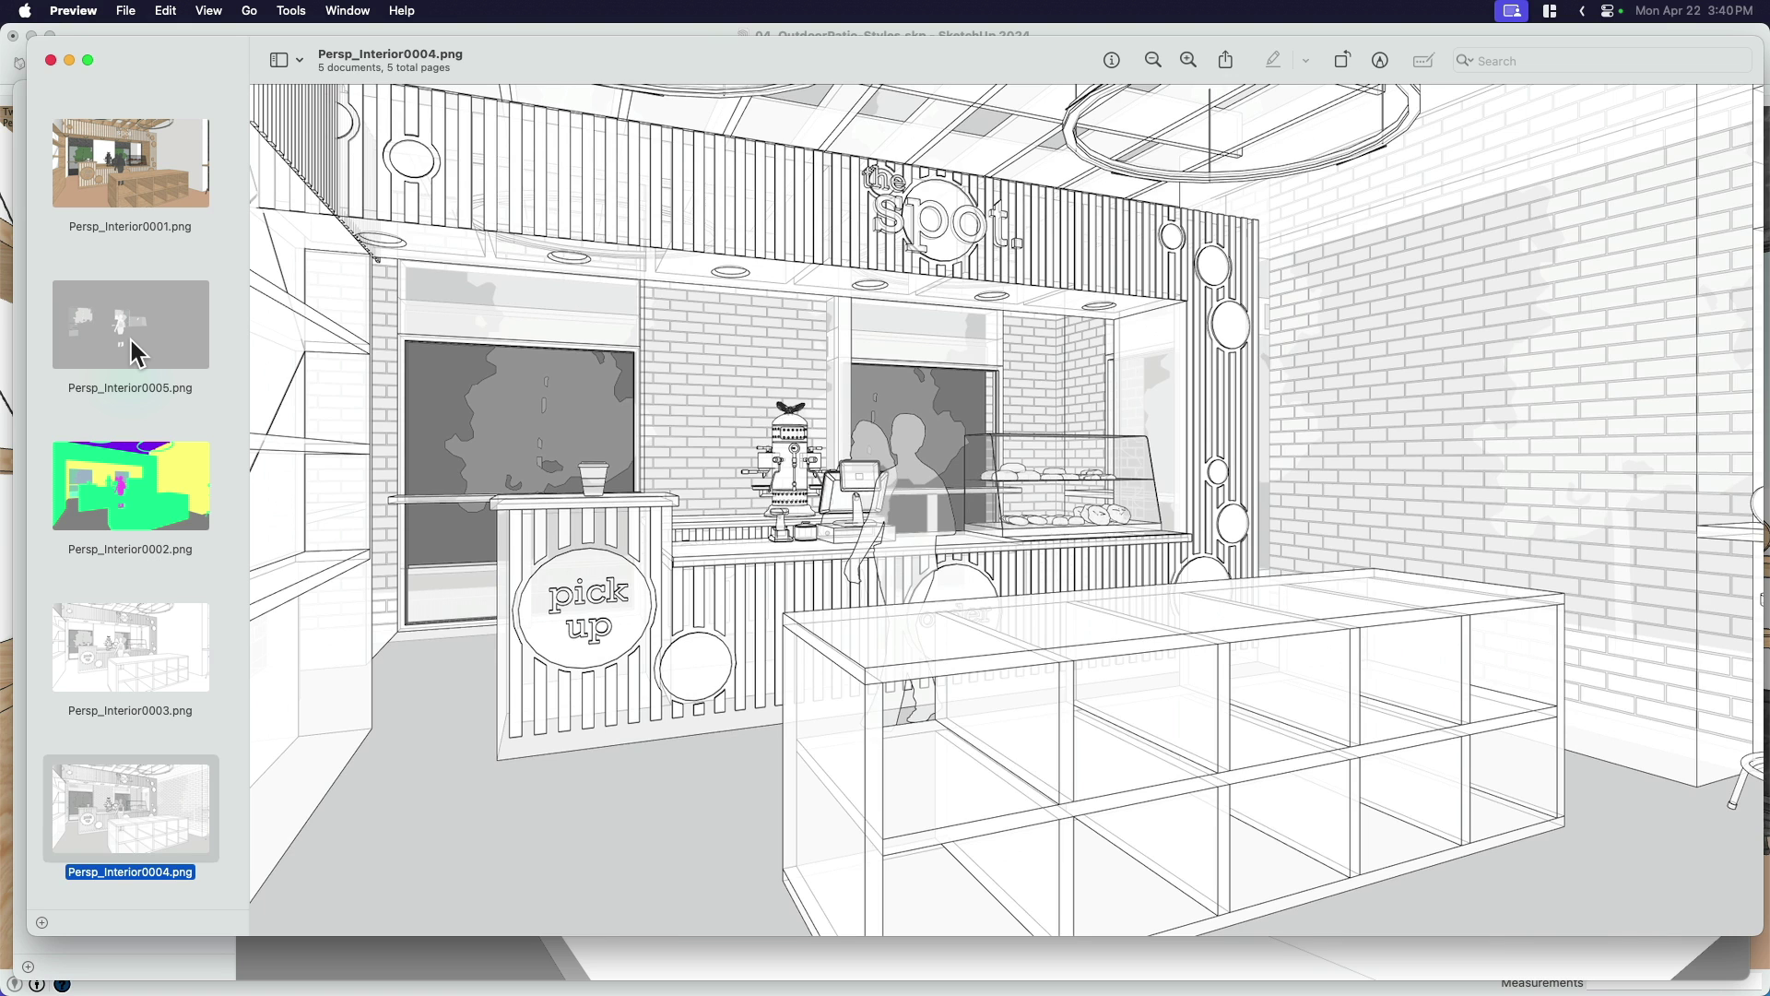
pyautogui.press('Up')
pyautogui.press('Up')
pyautogui.click(137, 353)
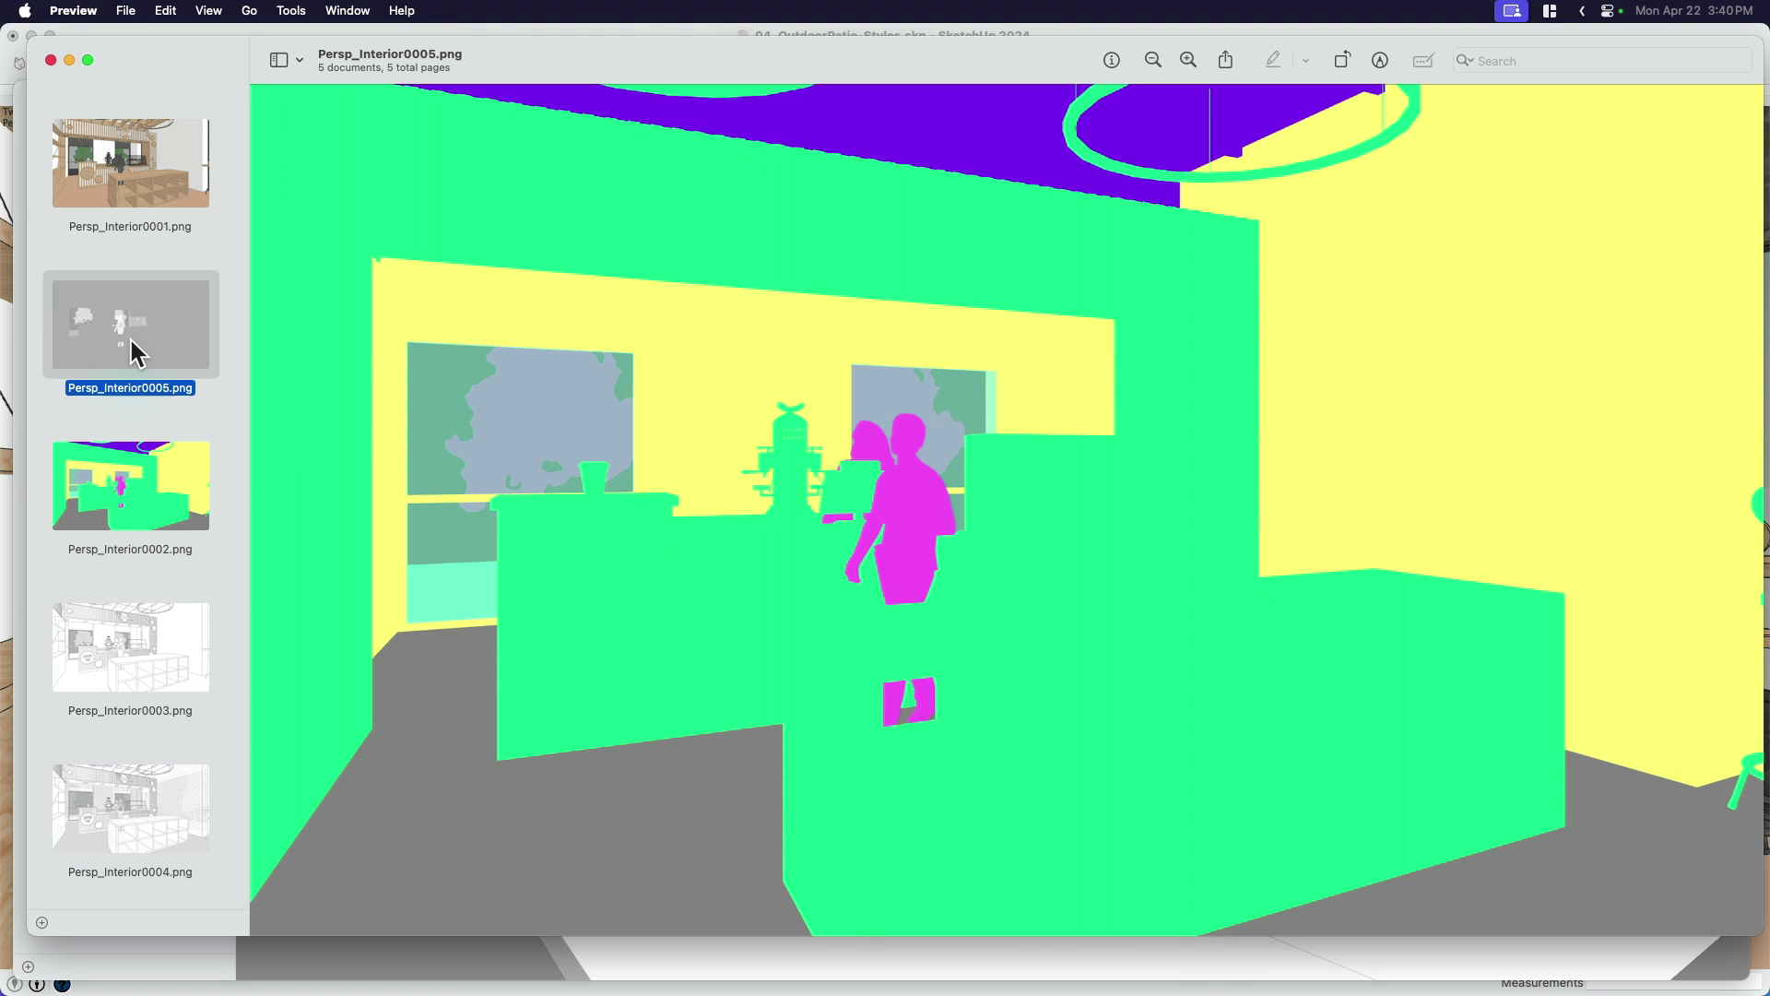
pyautogui.press('Up')
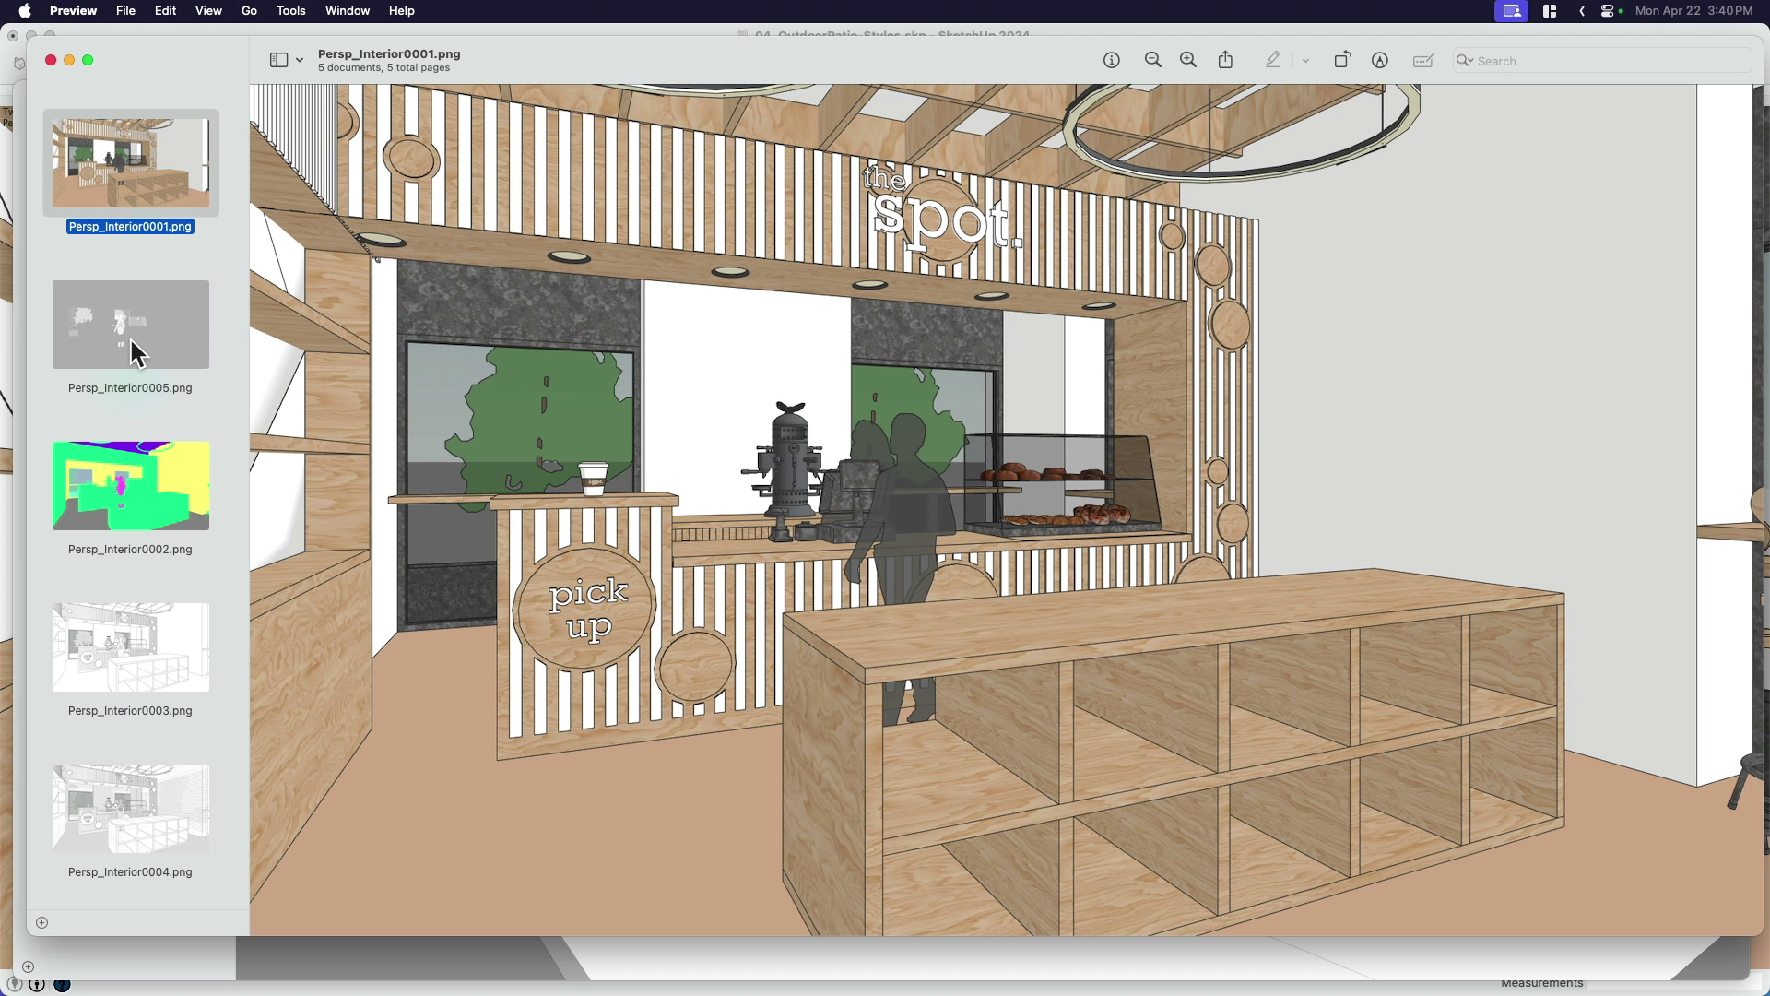
pyautogui.press('Down')
pyautogui.press('Down')
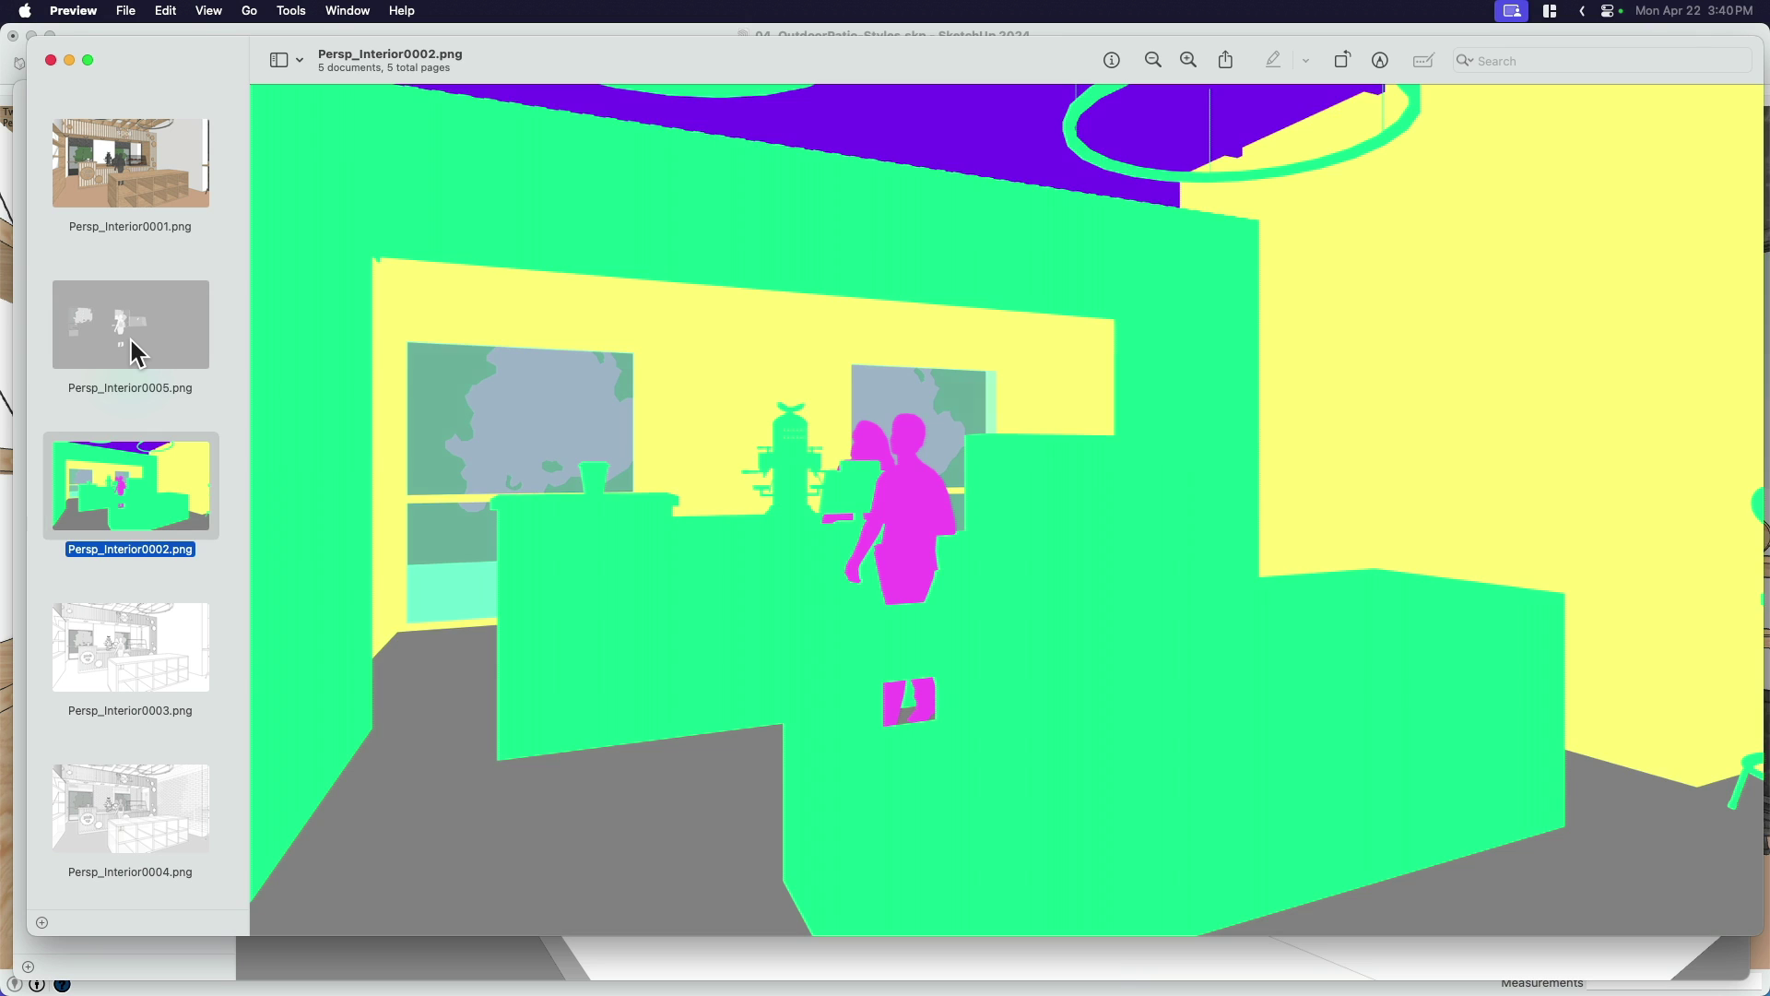
pyautogui.press('Down')
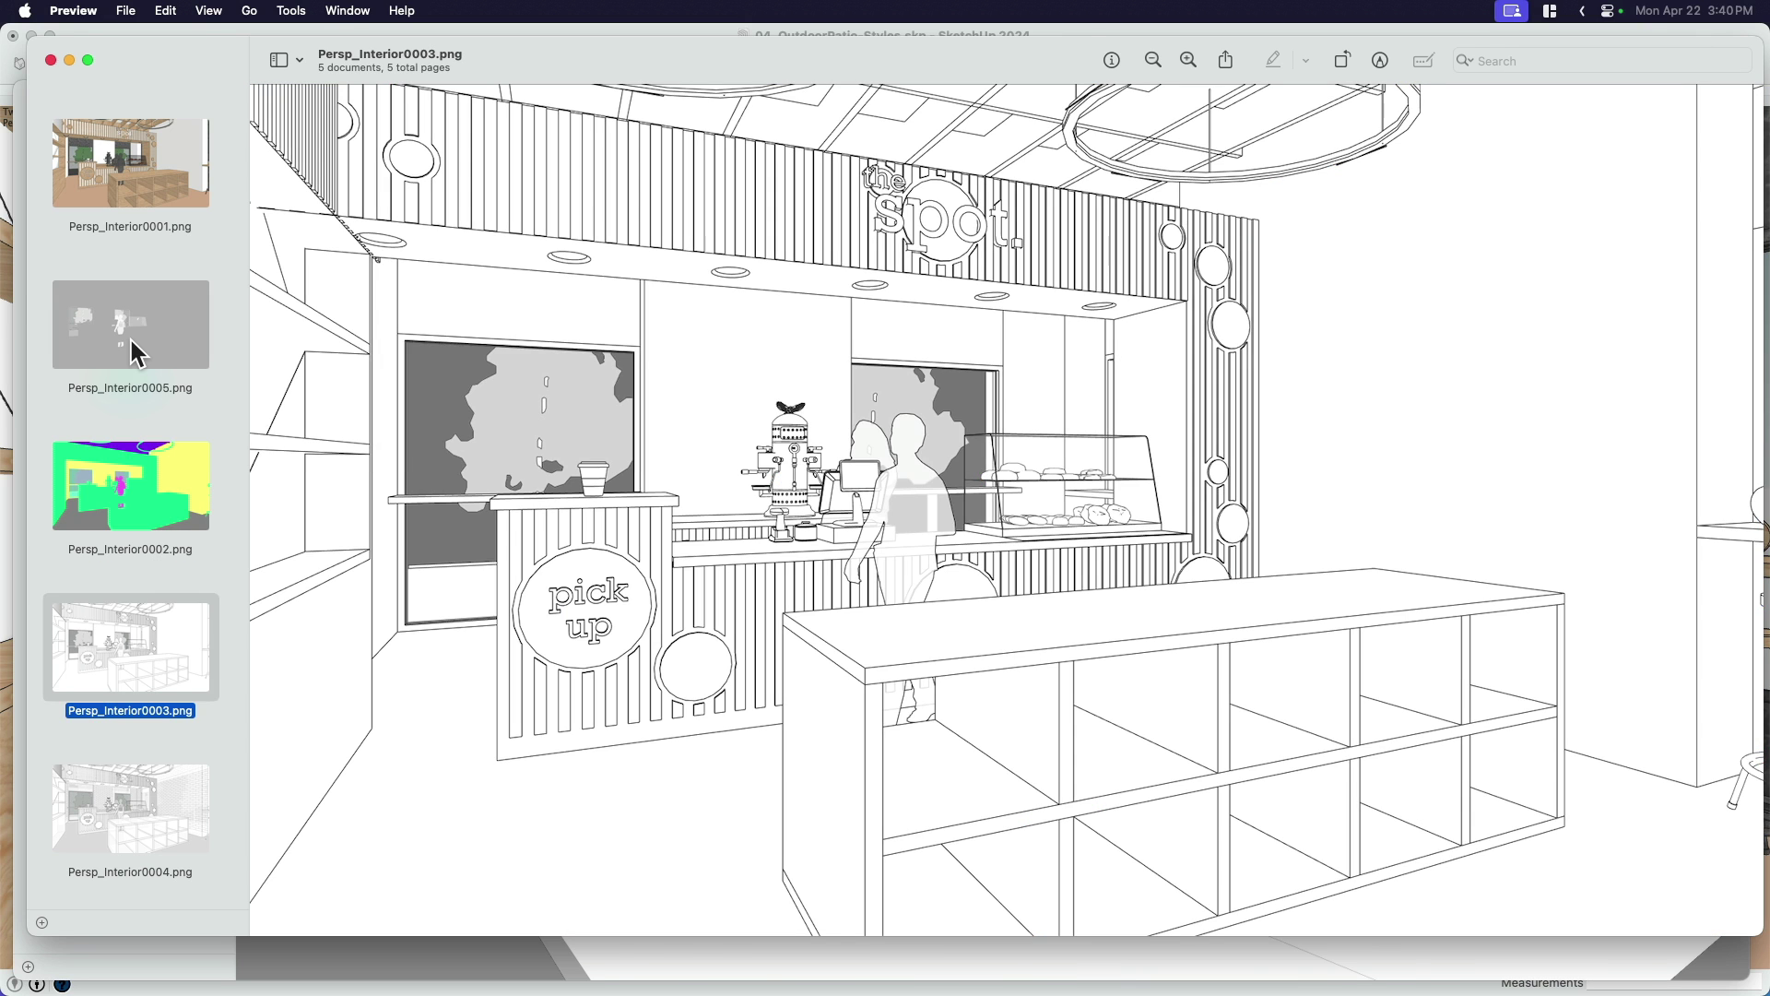
pyautogui.press('Up')
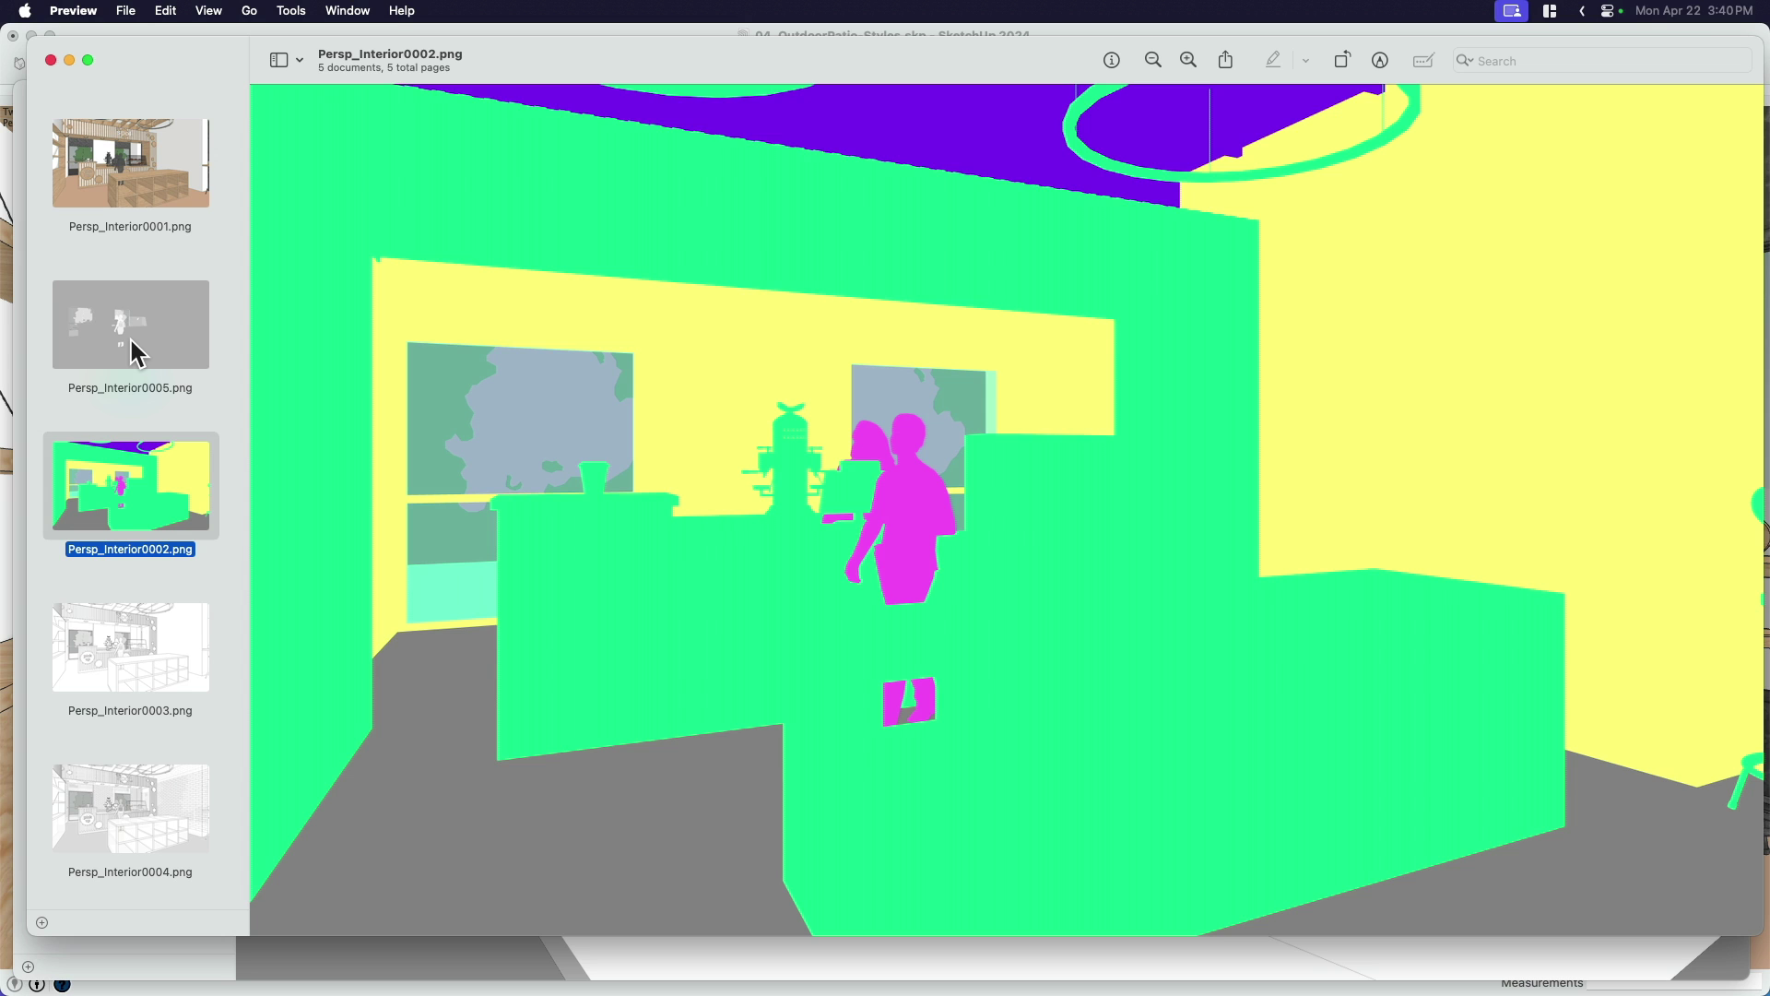
# Close the interior preview, review the BatchExport_Scenes images, then close Preview.
pyautogui.click(52, 59)
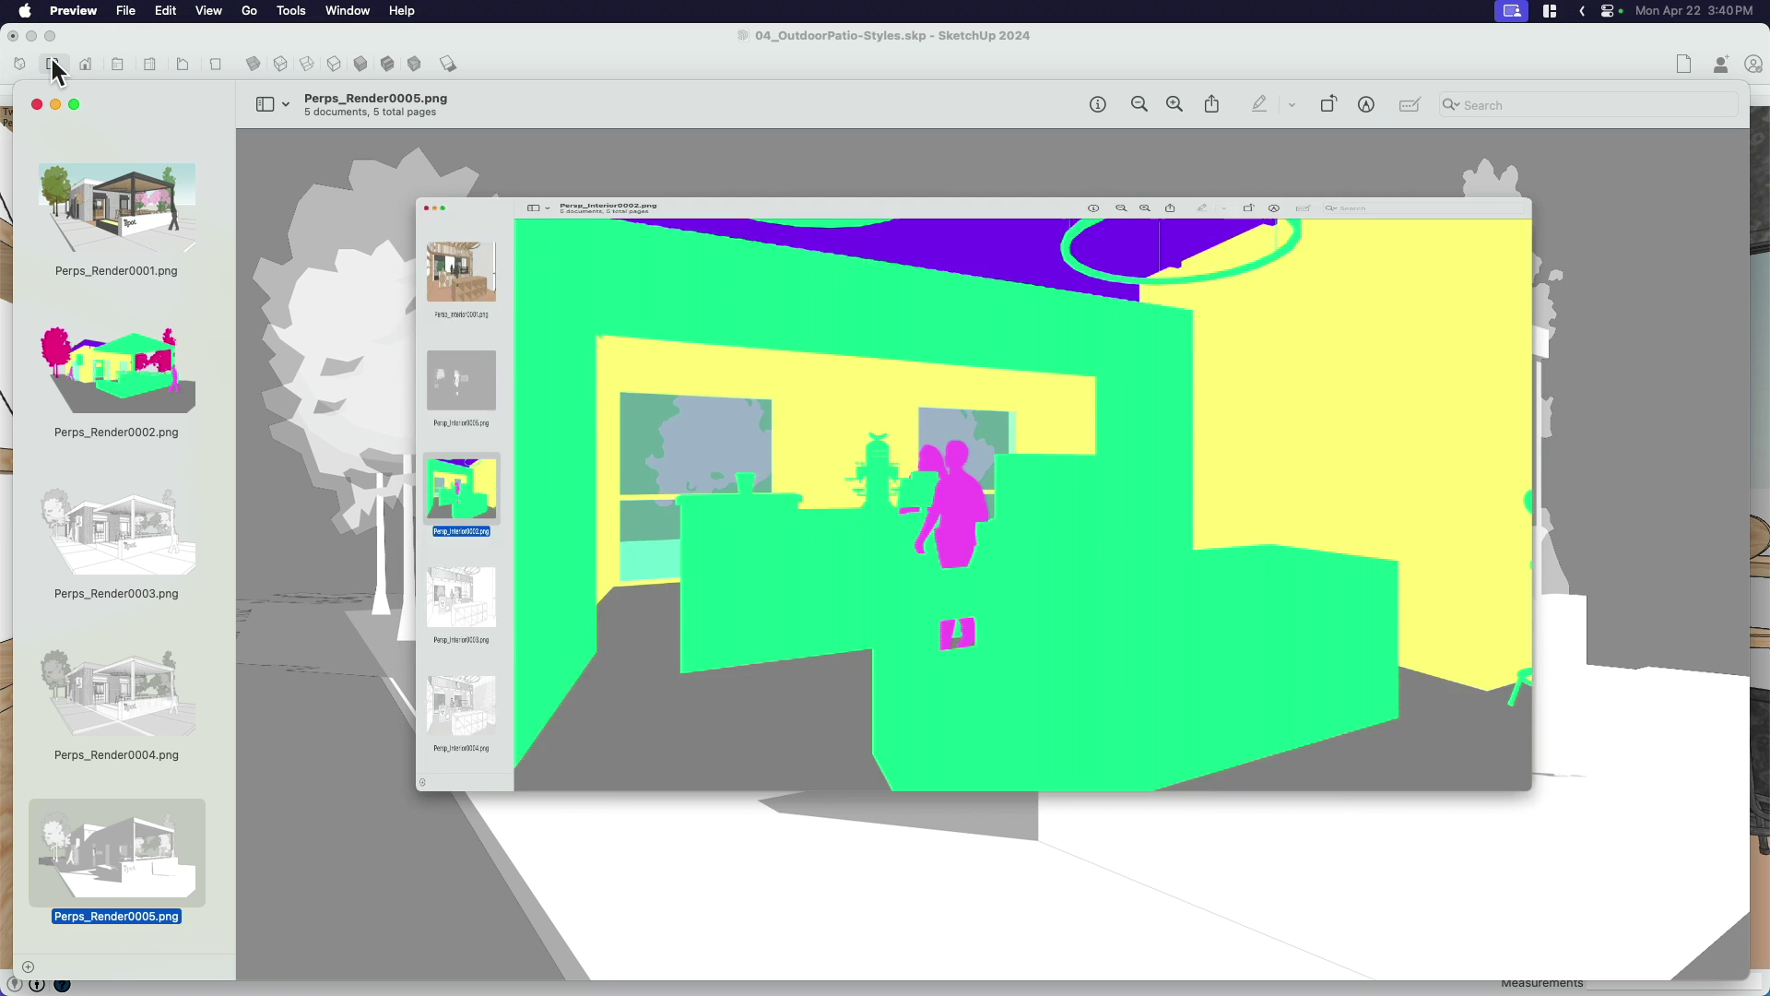
pyautogui.press('super+w')
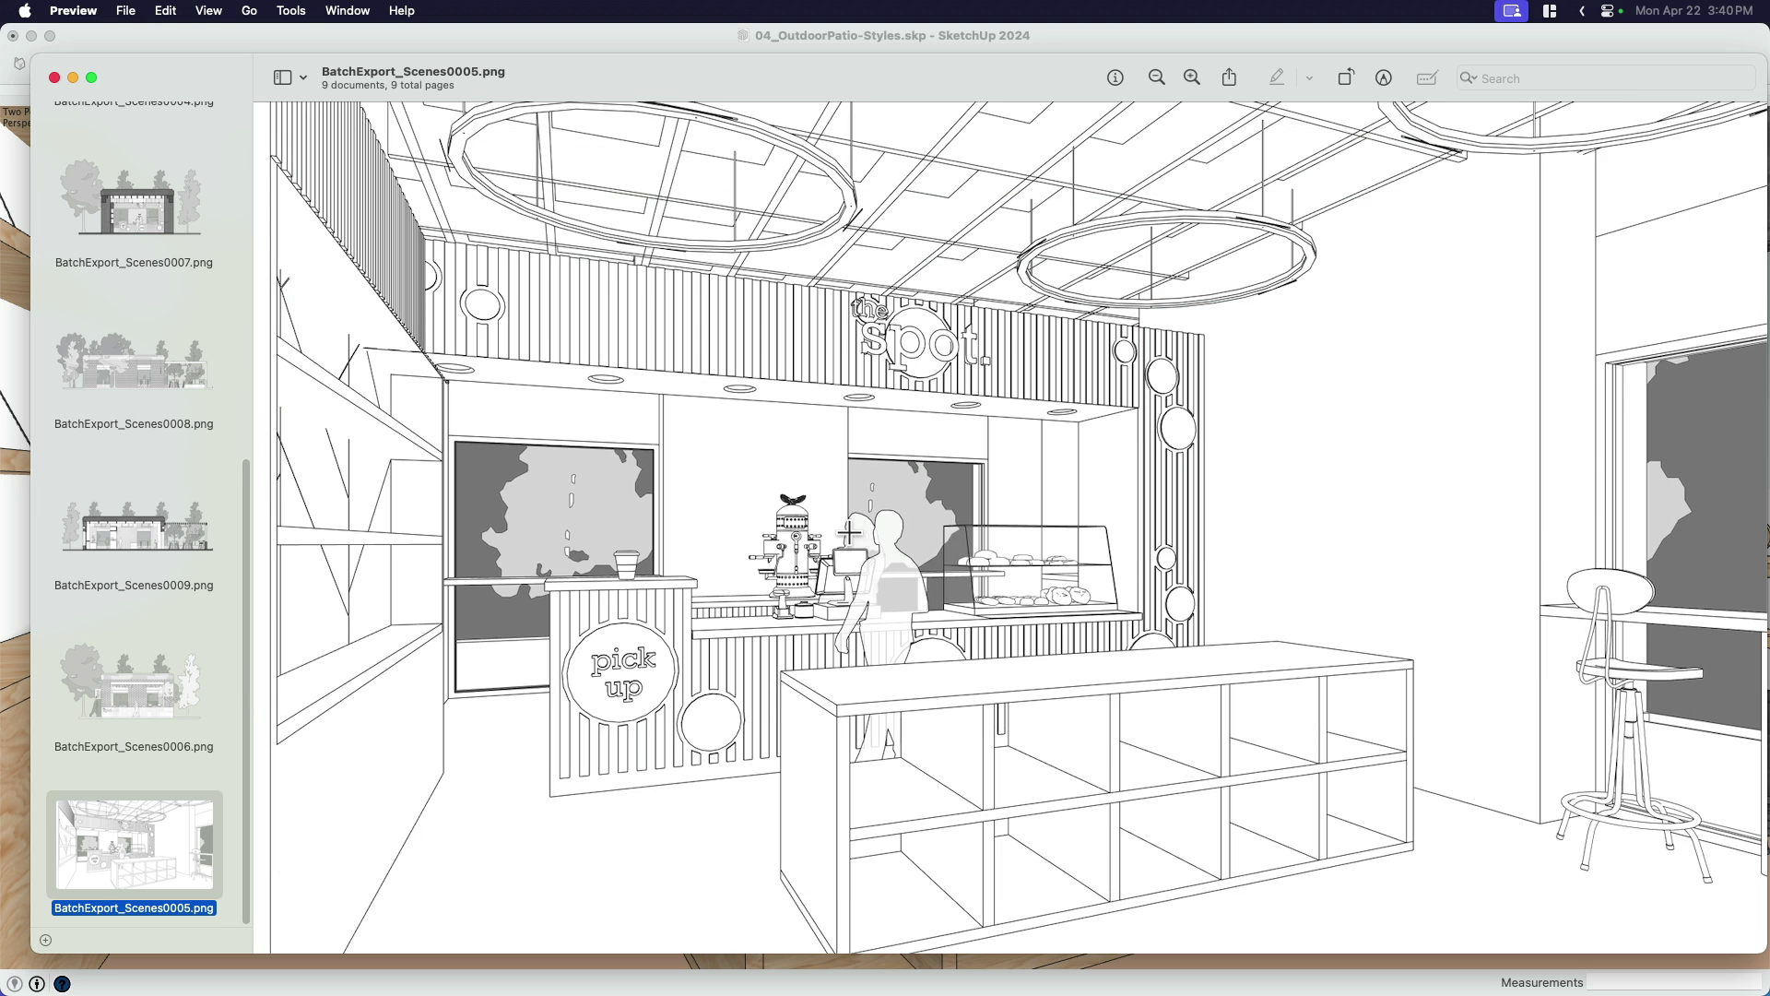
pyautogui.scroll(5, 161, 462)
pyautogui.scroll(2, 163, 463)
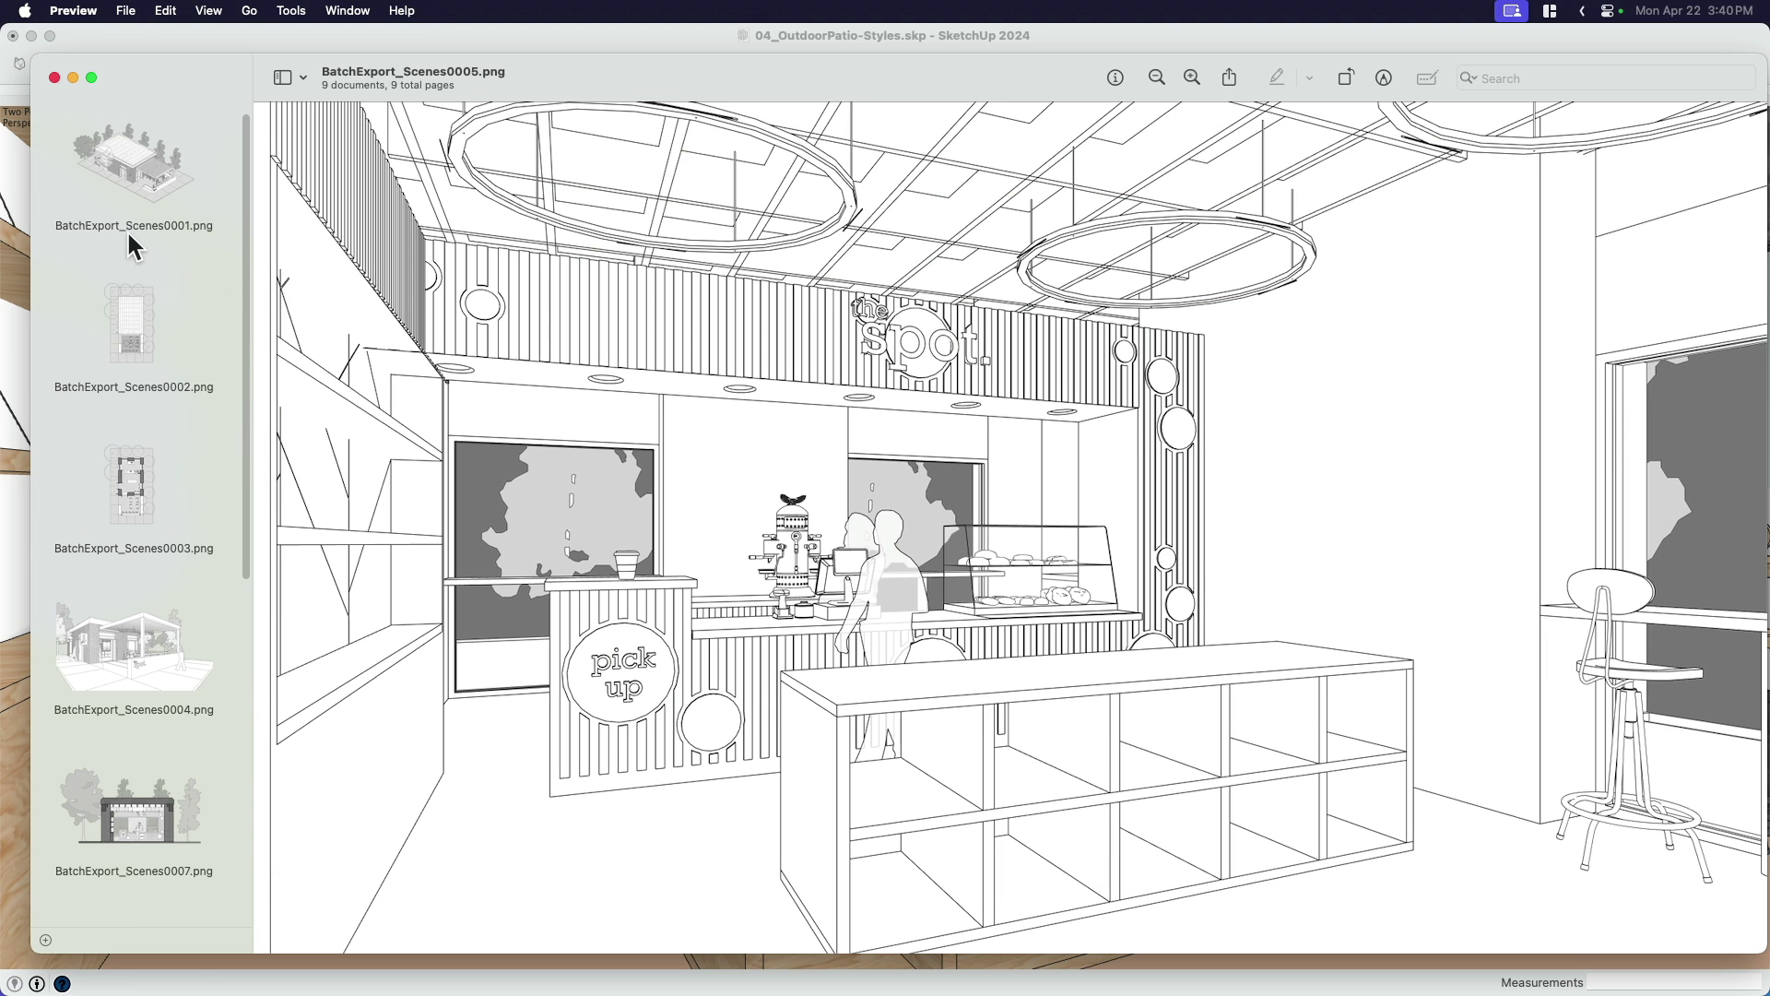
pyautogui.click(126, 197)
pyautogui.press('Down')
pyautogui.press('Down')
pyautogui.press('Down')
pyautogui.press('Down')
pyautogui.press('Down')
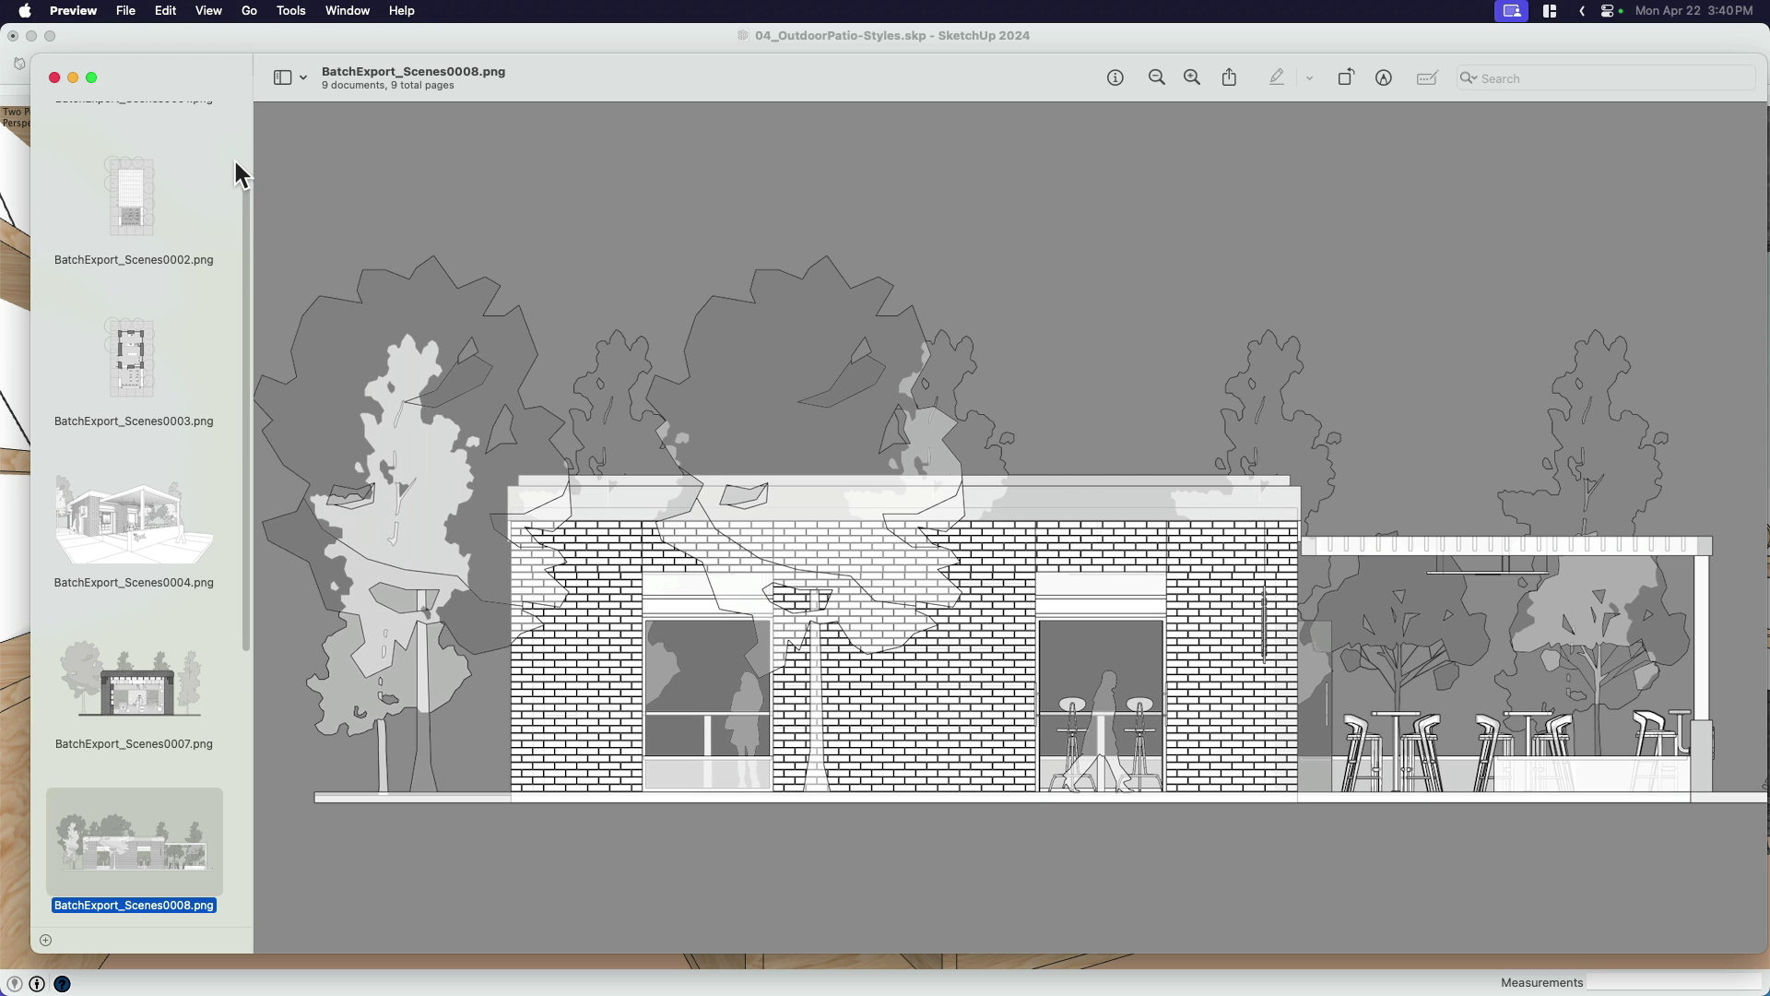
pyautogui.press('super+w')
pyautogui.press('super+w')
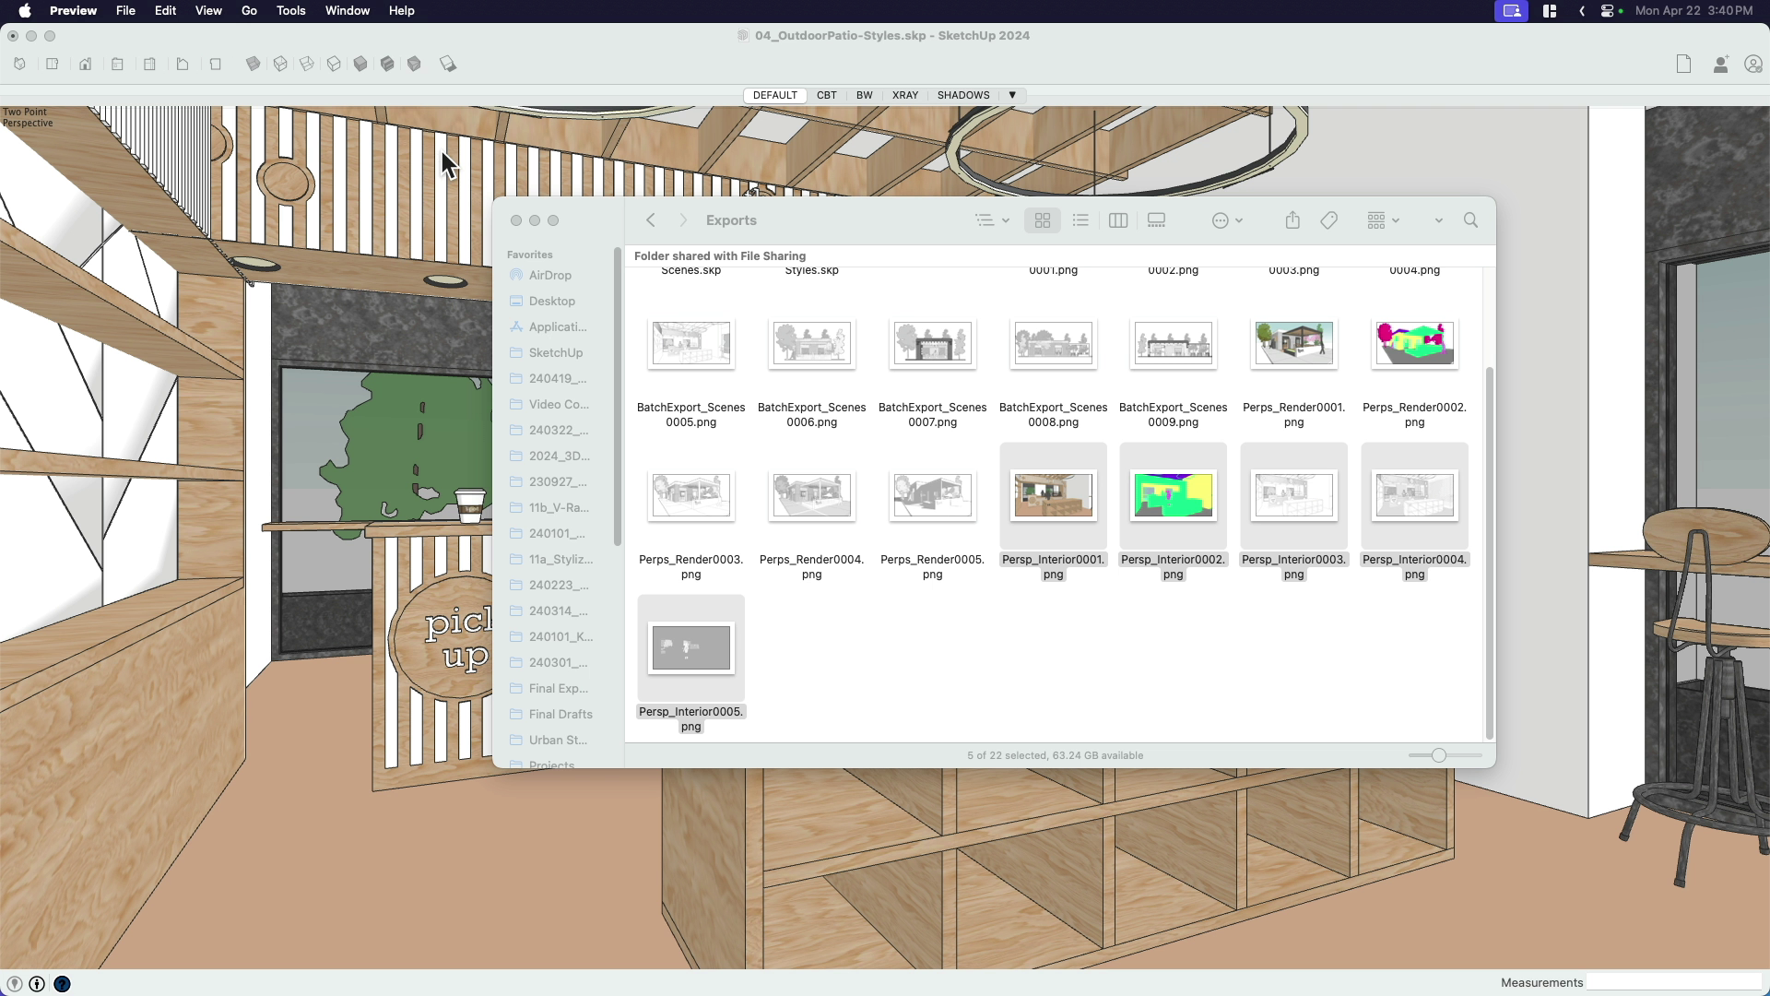
# Open Persp_Interior0001 and 0002 briefly in Preview, close them and return to SketchUp.
pyautogui.moveTo(1230, 625); pyautogui.dragTo(1070, 502)
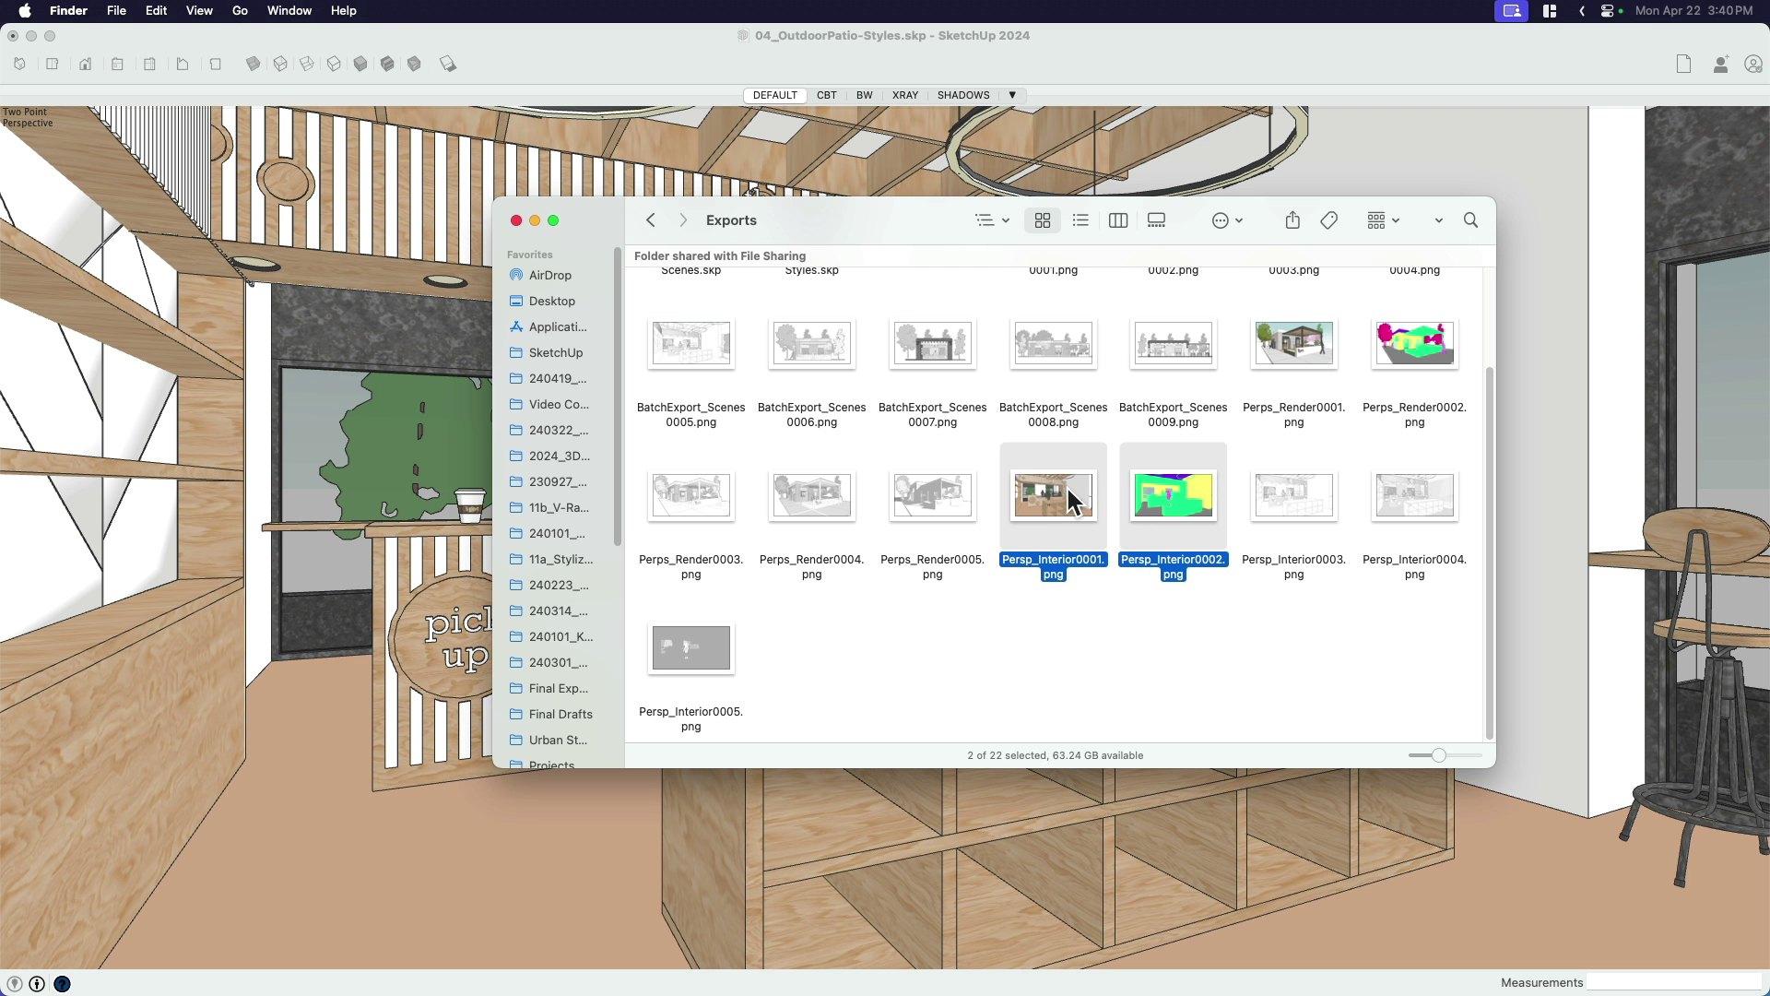
pyautogui.press('super+o')
pyautogui.press('super+w')
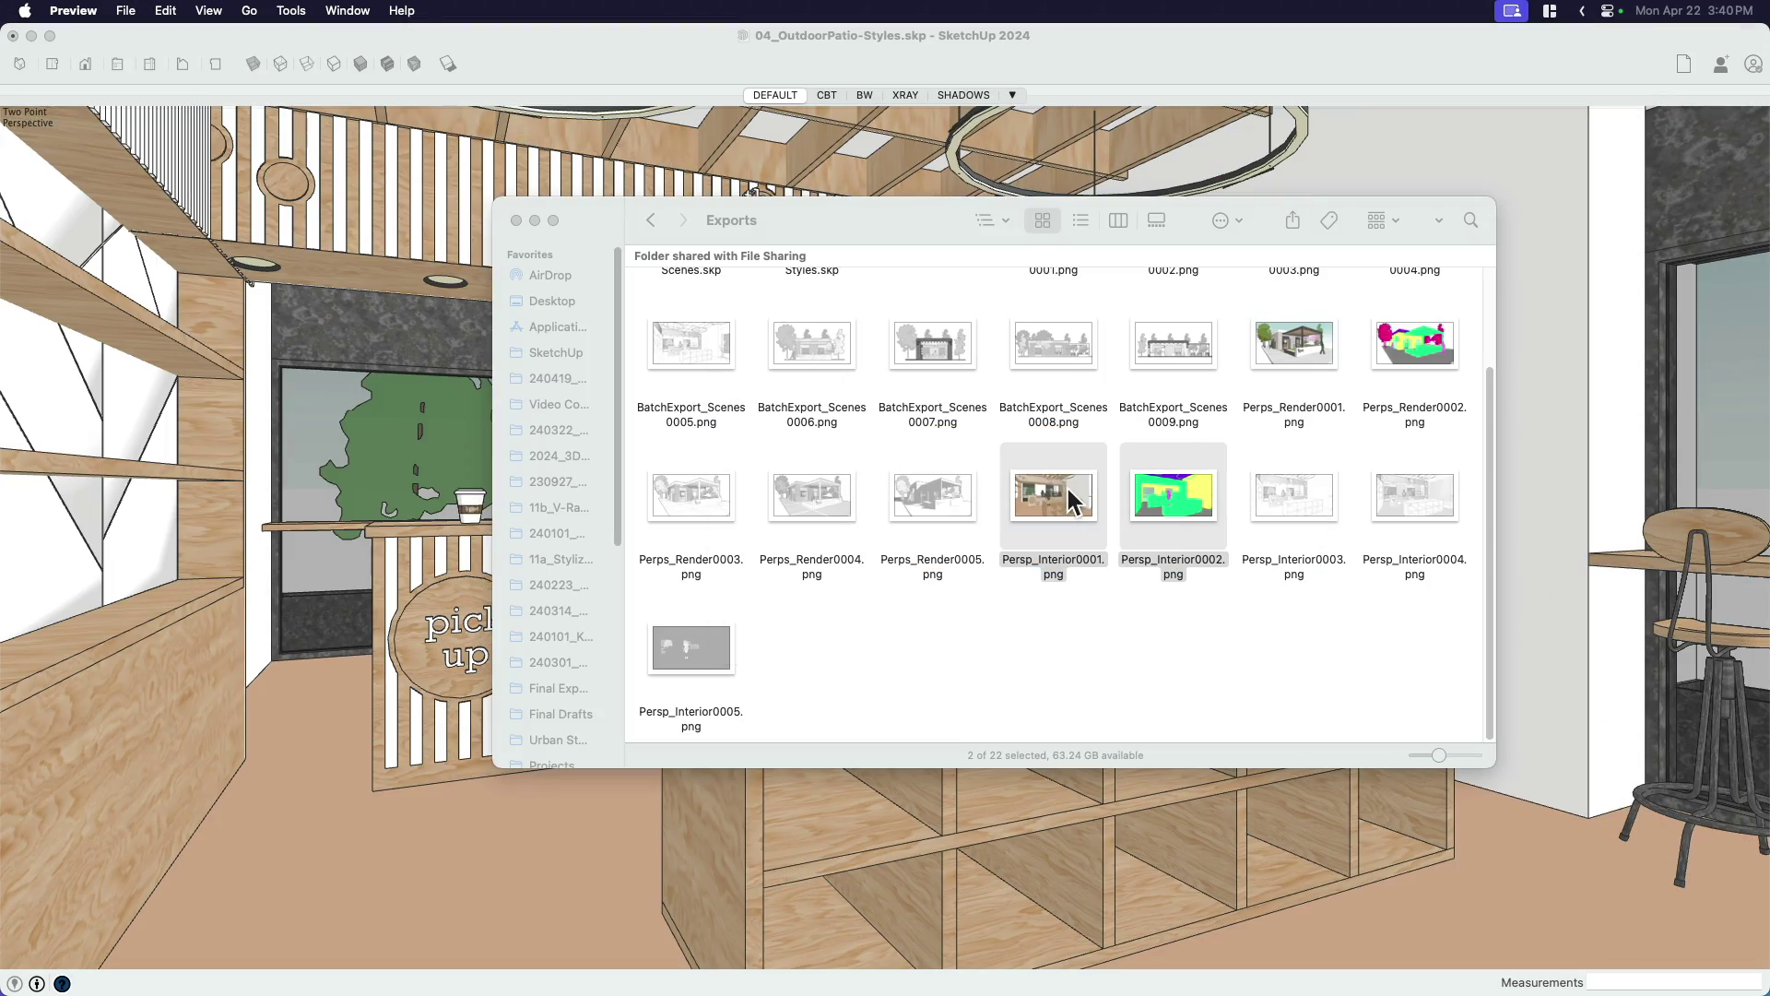
pyautogui.click(356, 361)
# Orbit the counter view, then bring up 04_OutdoorPatio-Scenes and orbit around its patio exterior.
pyautogui.press('o')
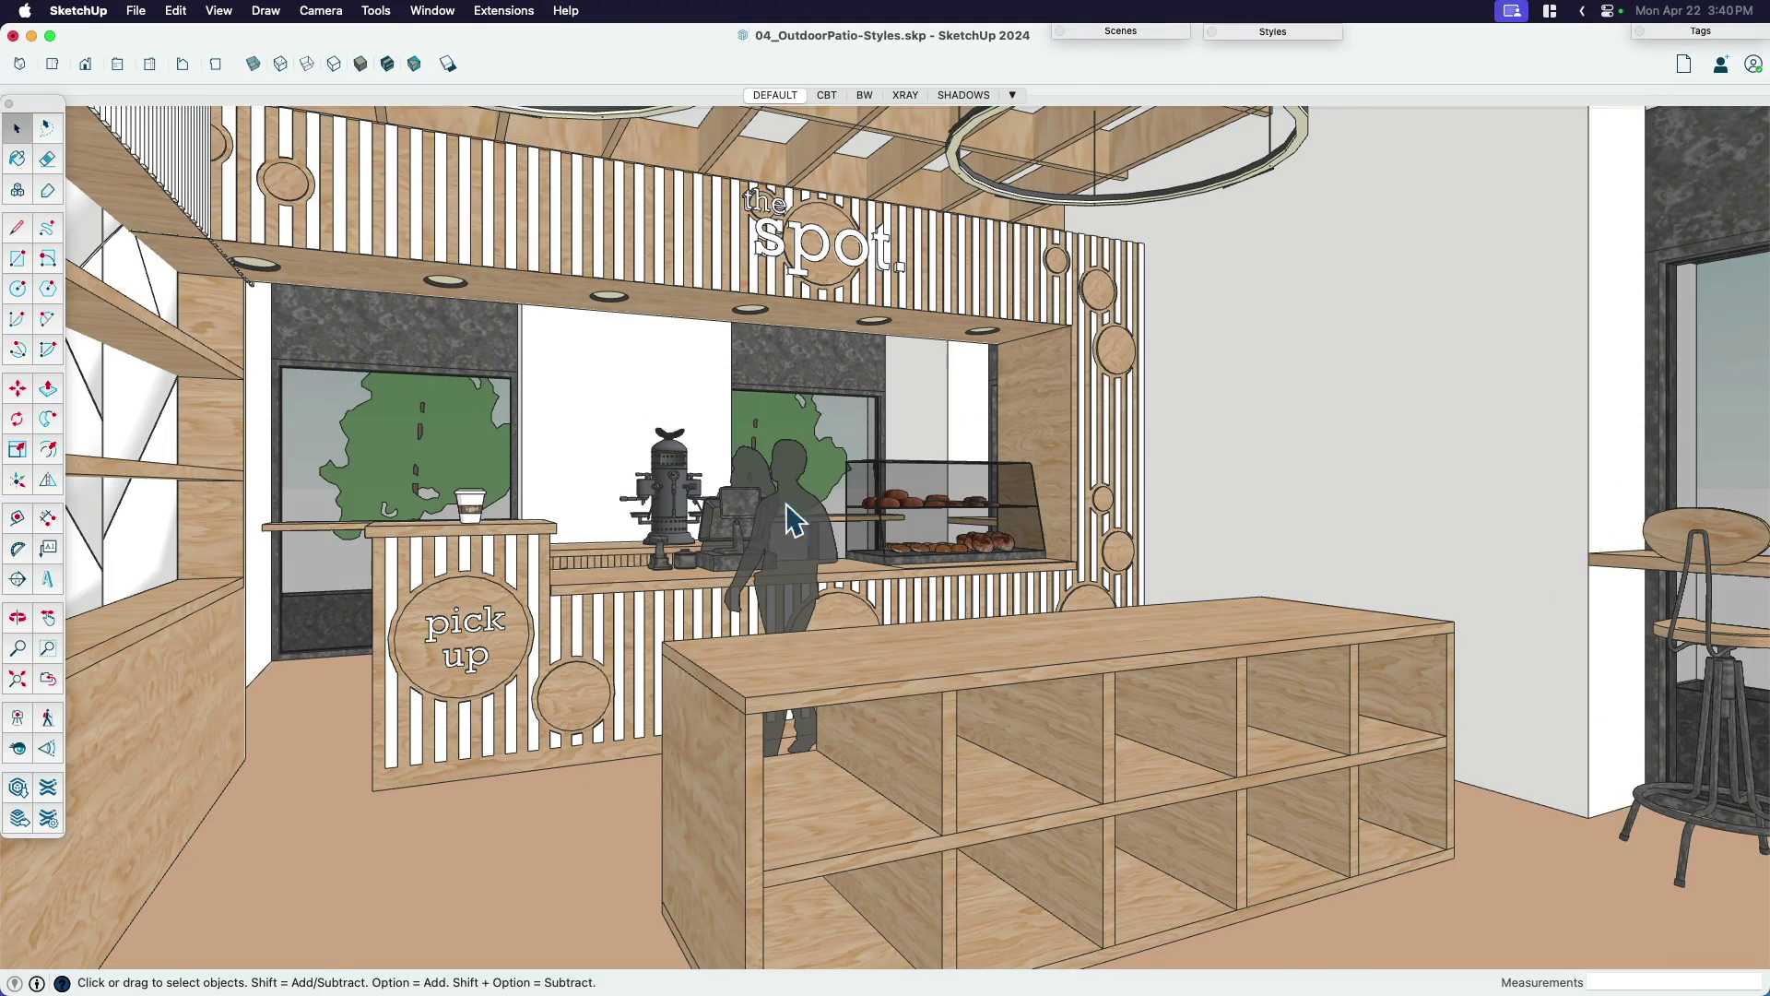
pyautogui.moveTo(786, 513); pyautogui.dragTo(941, 517)
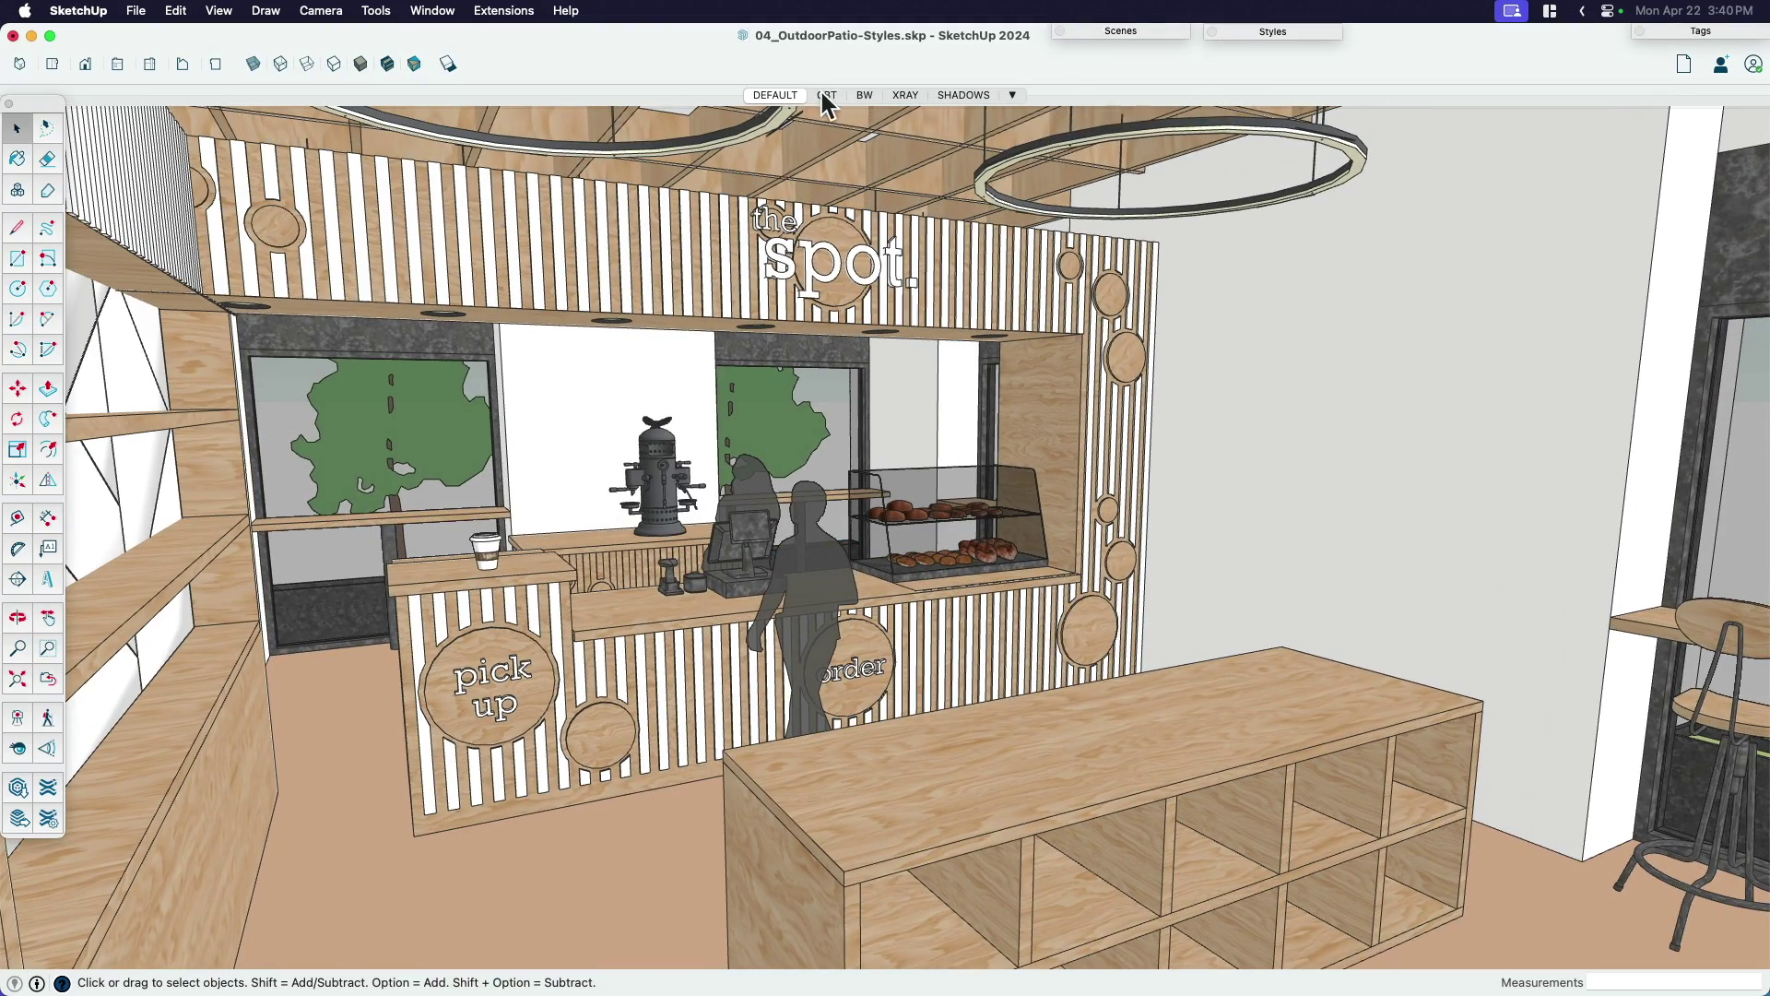
pyautogui.hotkey('ctrl', 'Up')
pyautogui.click(717, 396)
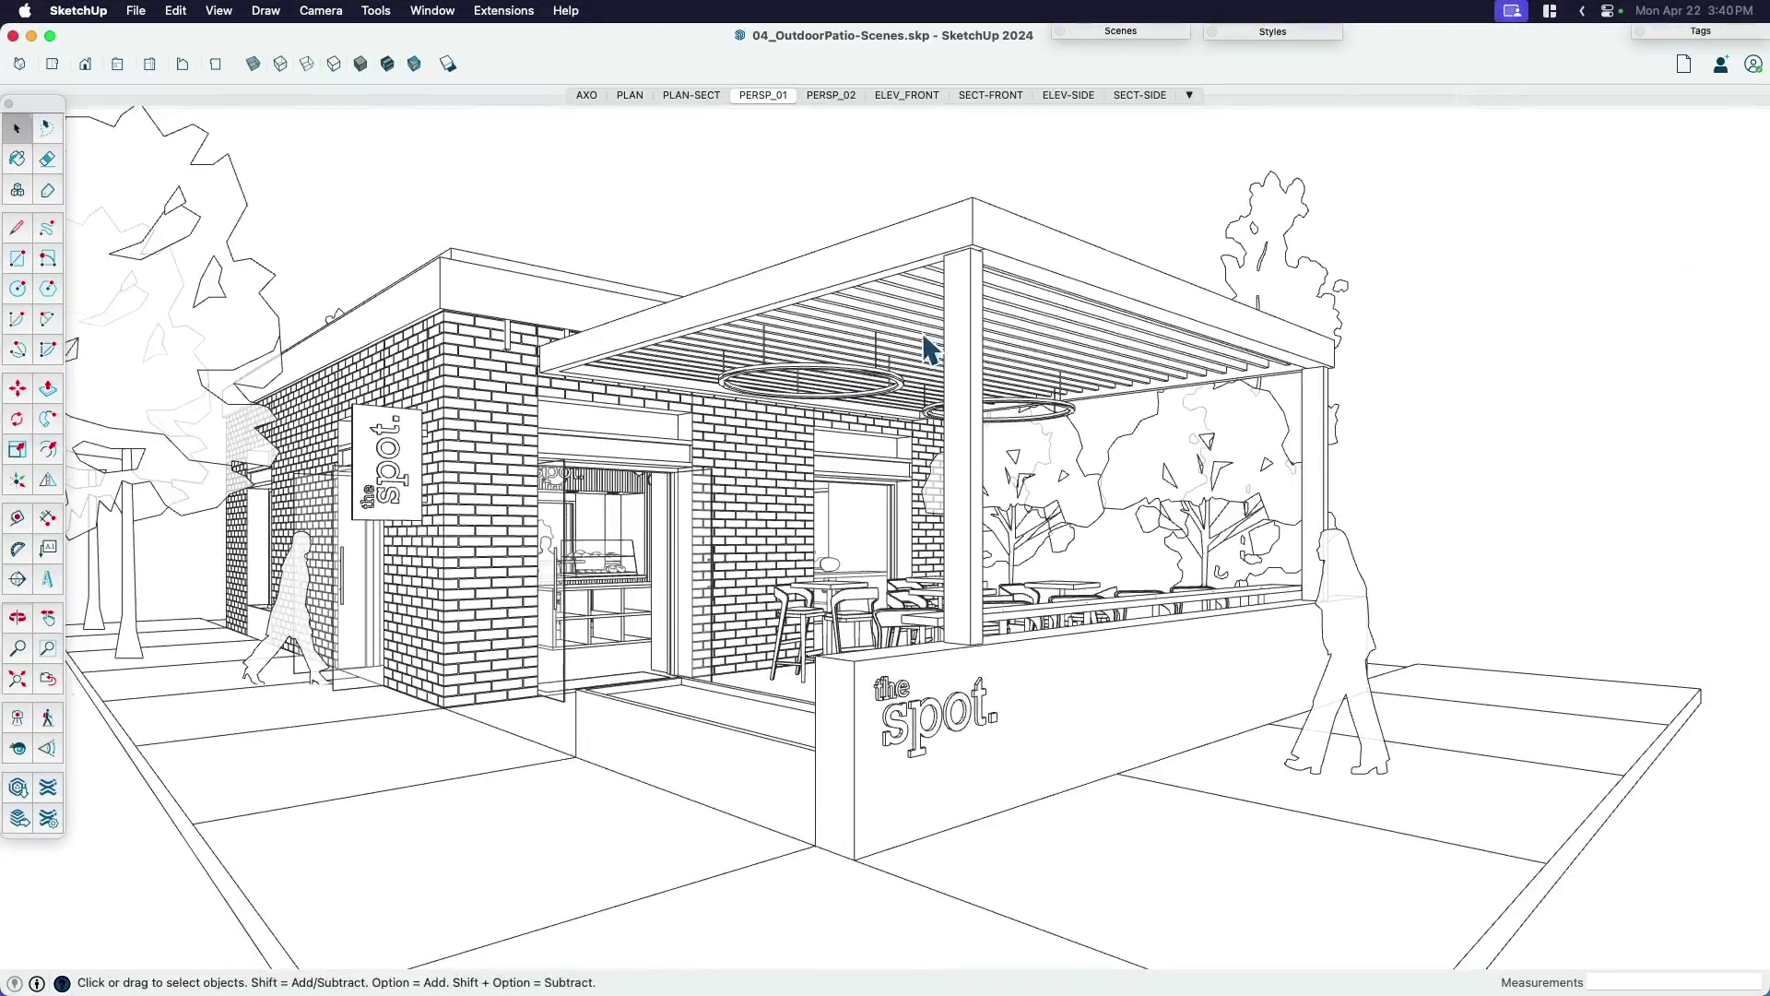
pyautogui.moveTo(926, 349); pyautogui.dragTo(1066, 554, button='middle')
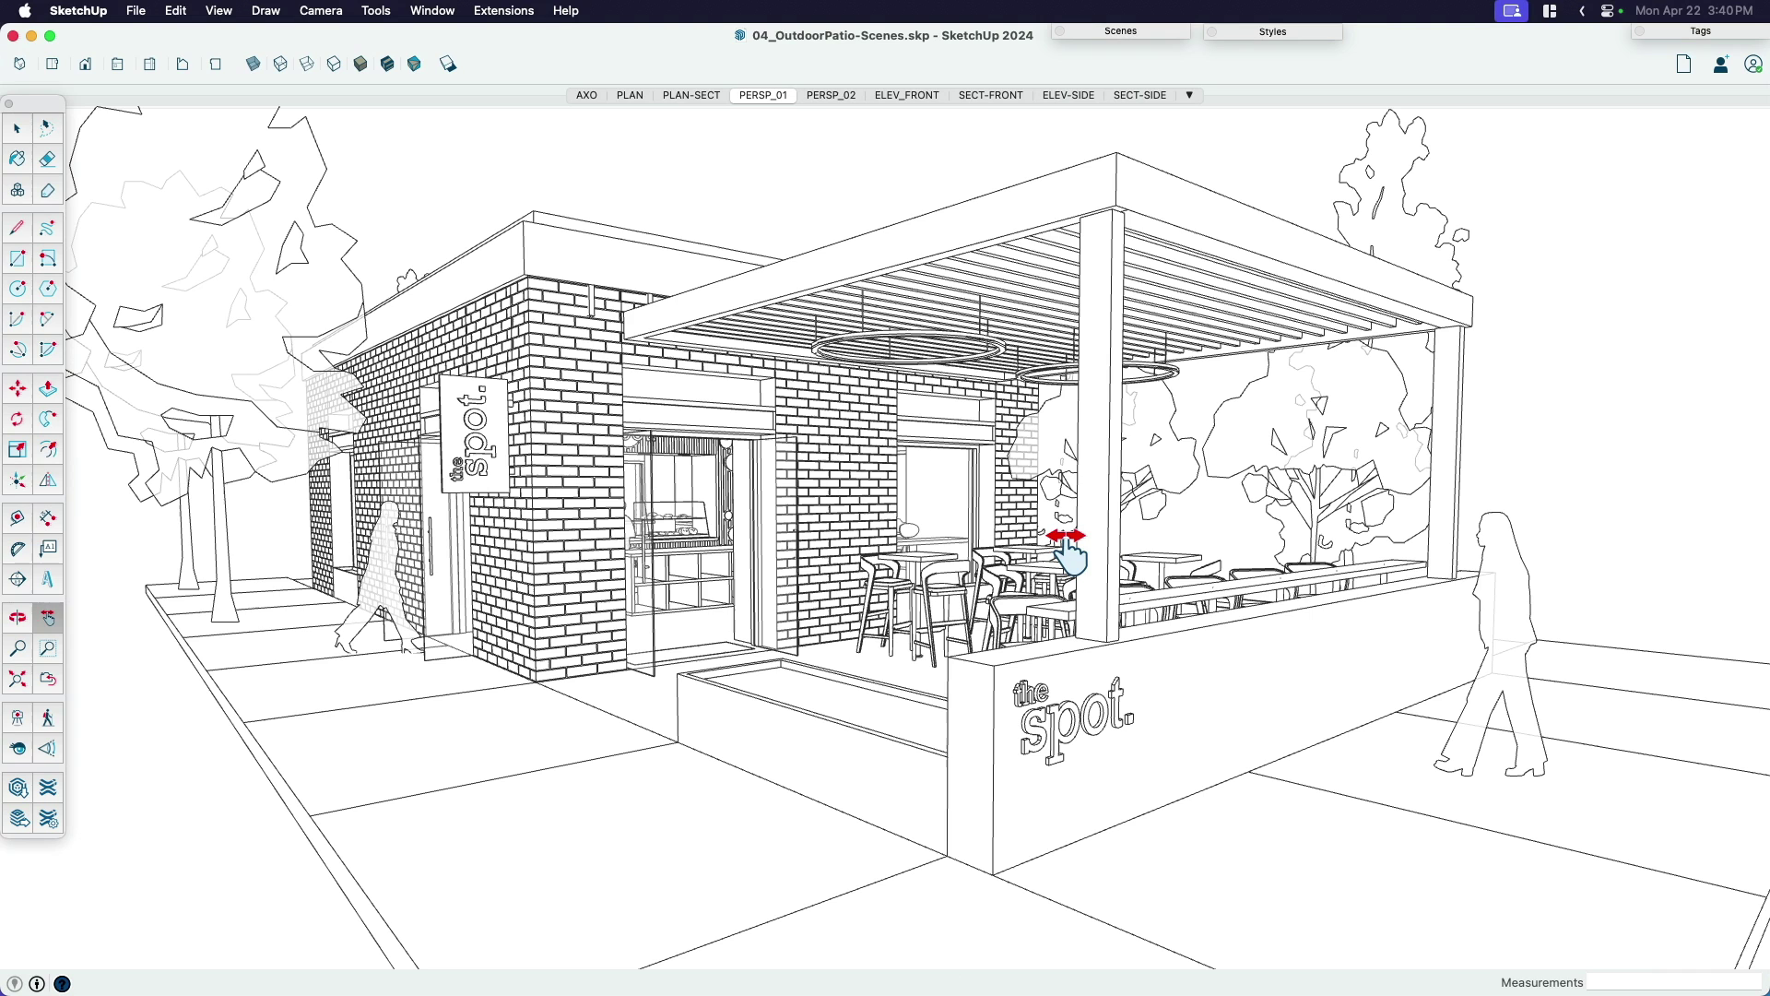